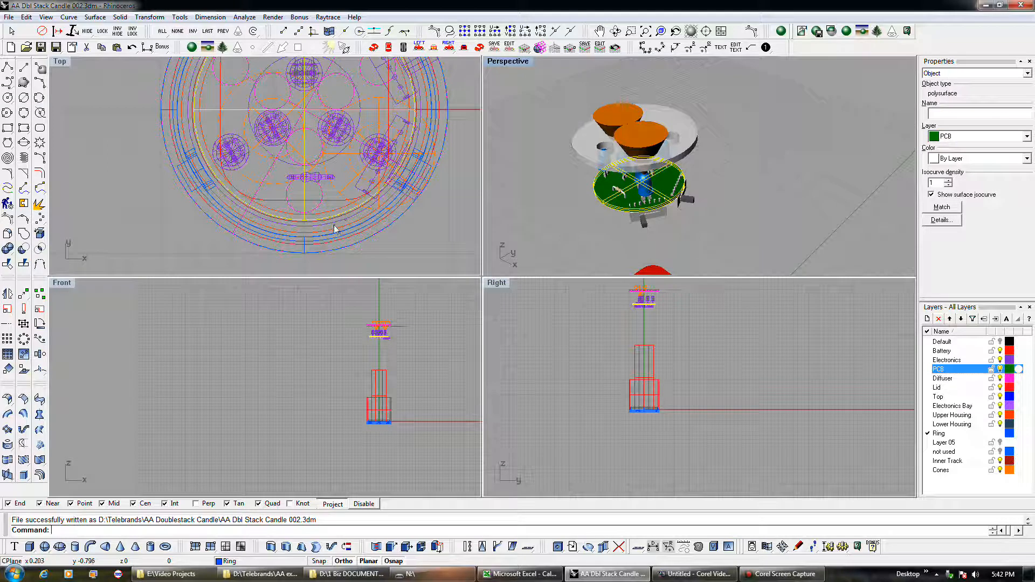
Move the housing with its bottom ring and curves up so its upper edge meets the underside of the diffuser disc
scroll(329, 216, "up", 2)
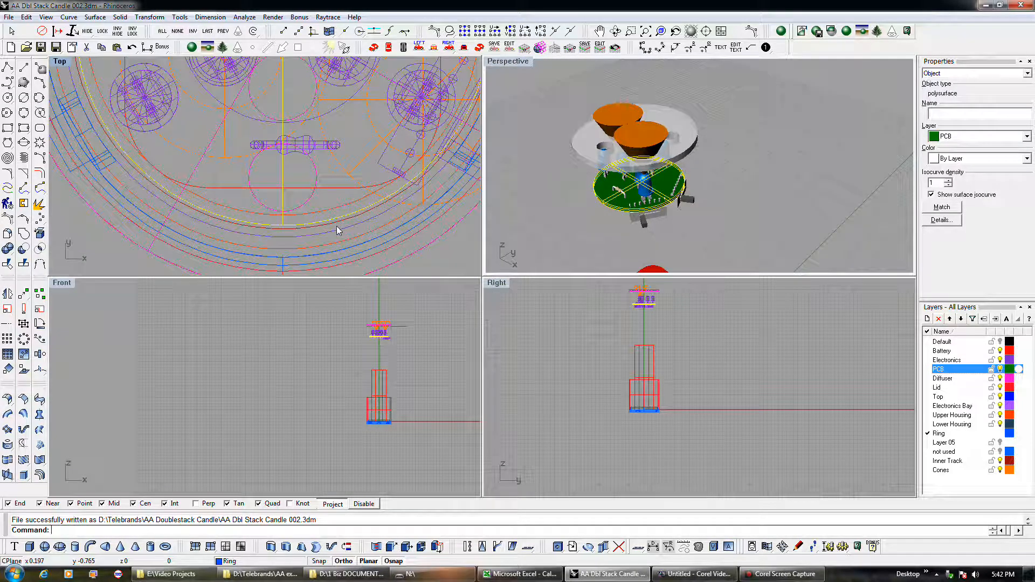
scroll(336, 220, "down", 2)
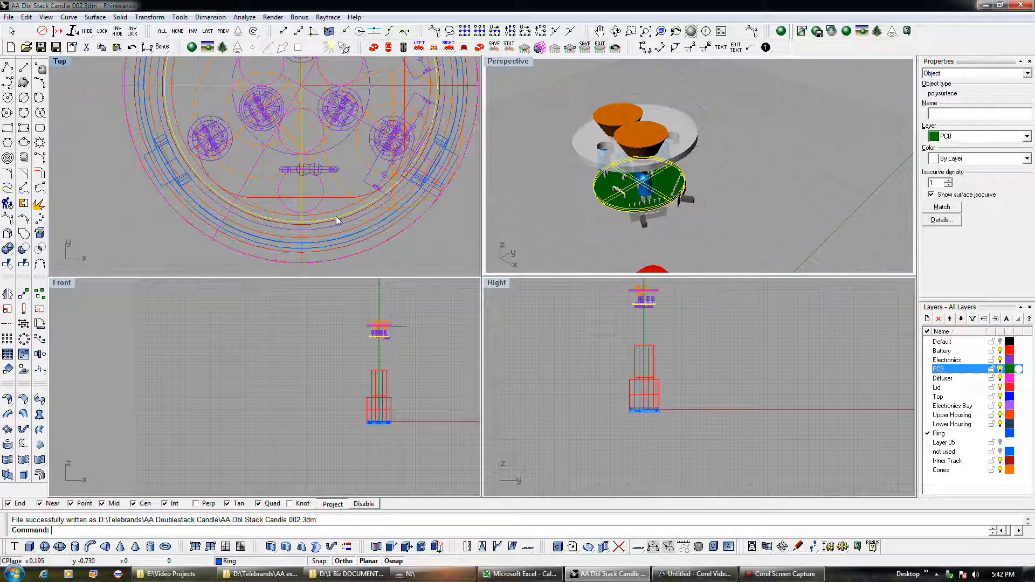
left_click(675, 217)
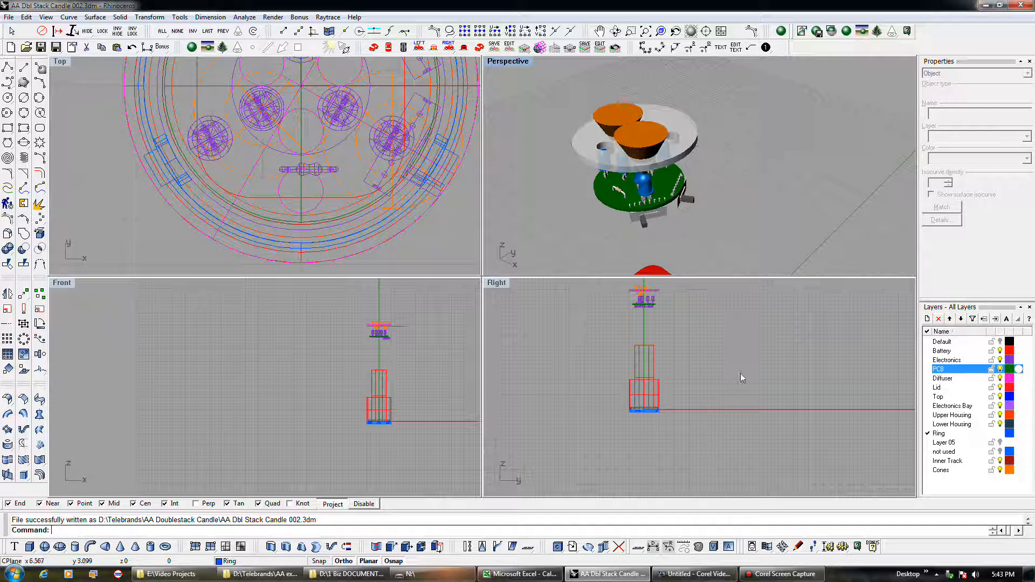
left_click(657, 408)
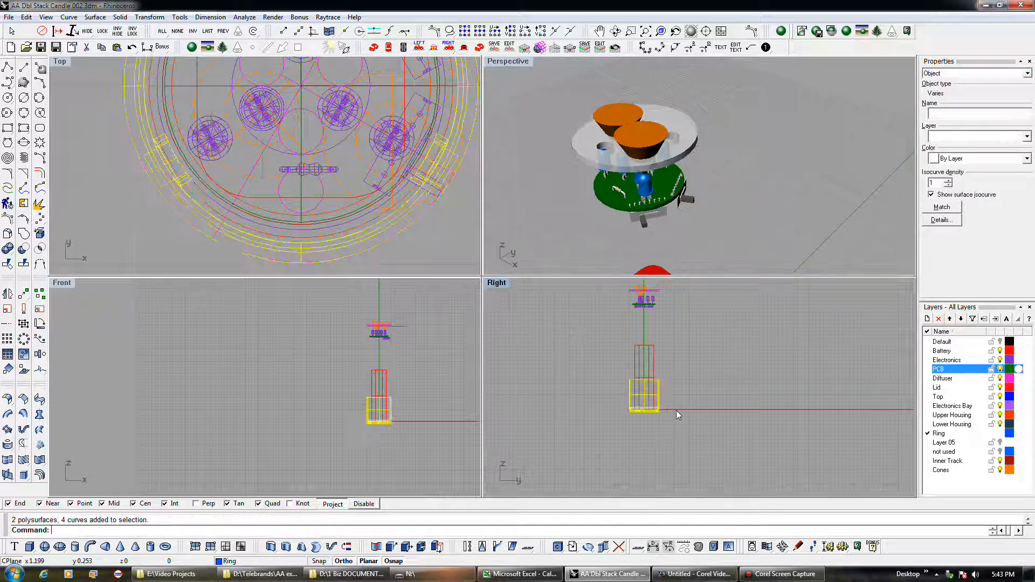
left_click(23, 293)
scroll(662, 368, "up", 5)
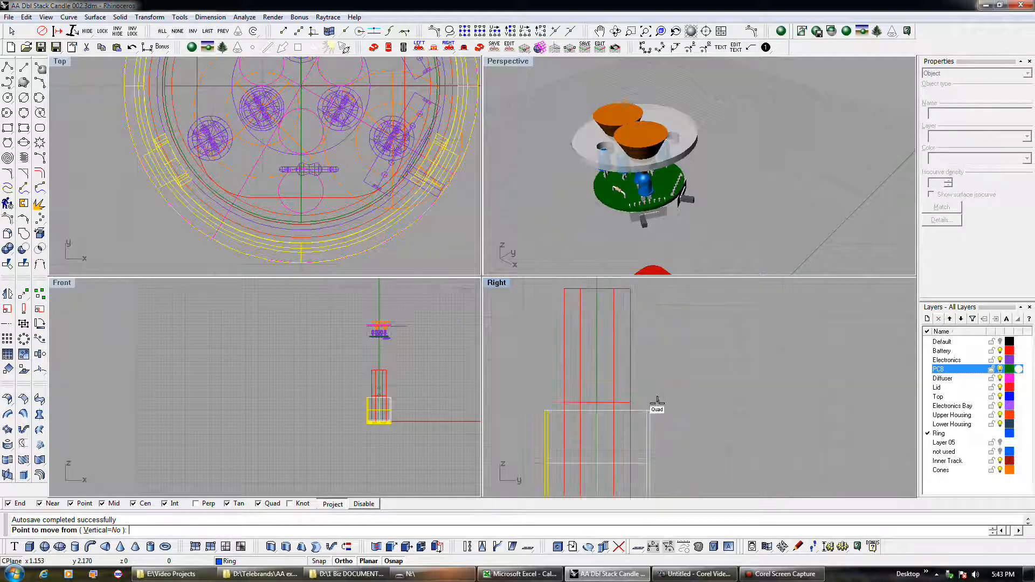
left_click(654, 410)
right_click_drag(658, 301, 660, 449)
right_click_drag(668, 318, 659, 449)
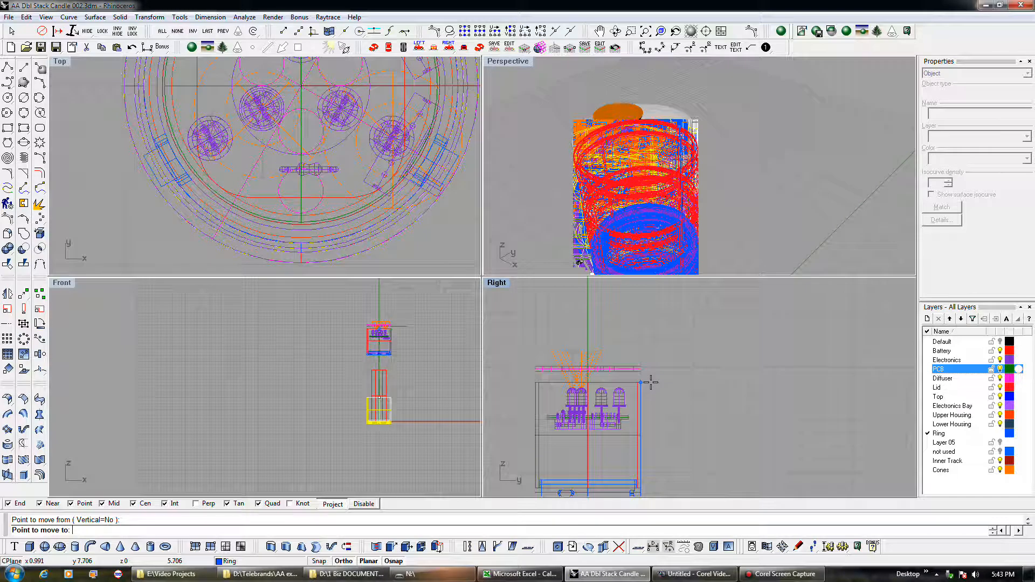
left_click(649, 377)
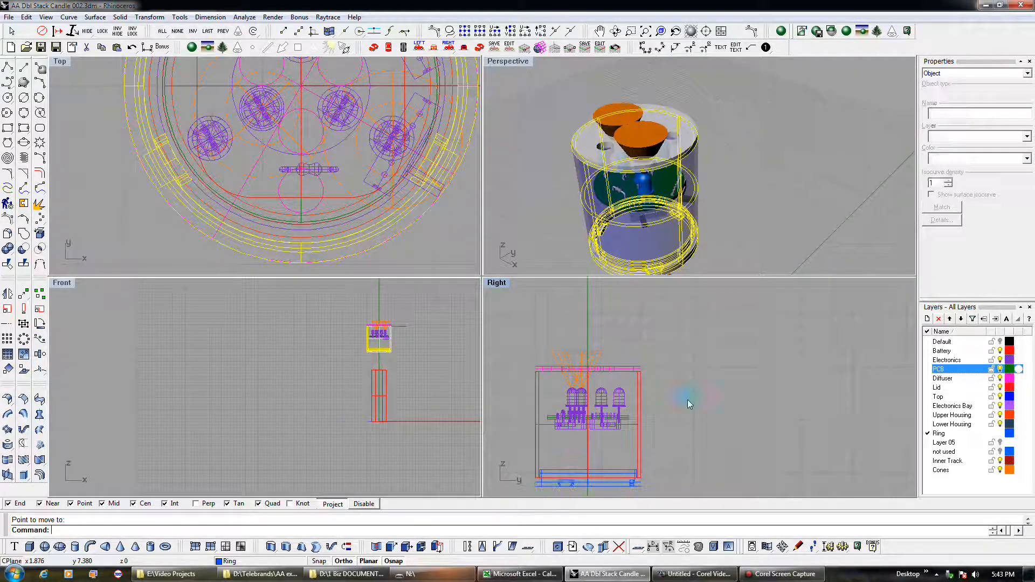
key("Escape")
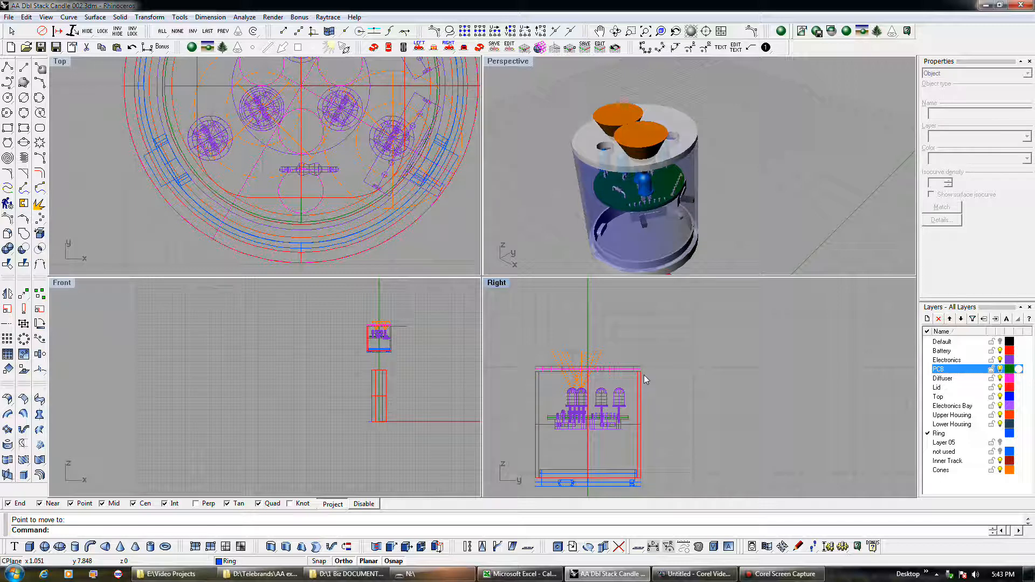
Copy the circuit board and the connectors and components on its underside straight down, between the raised housing and the battery column
scroll(614, 426, "up", 4)
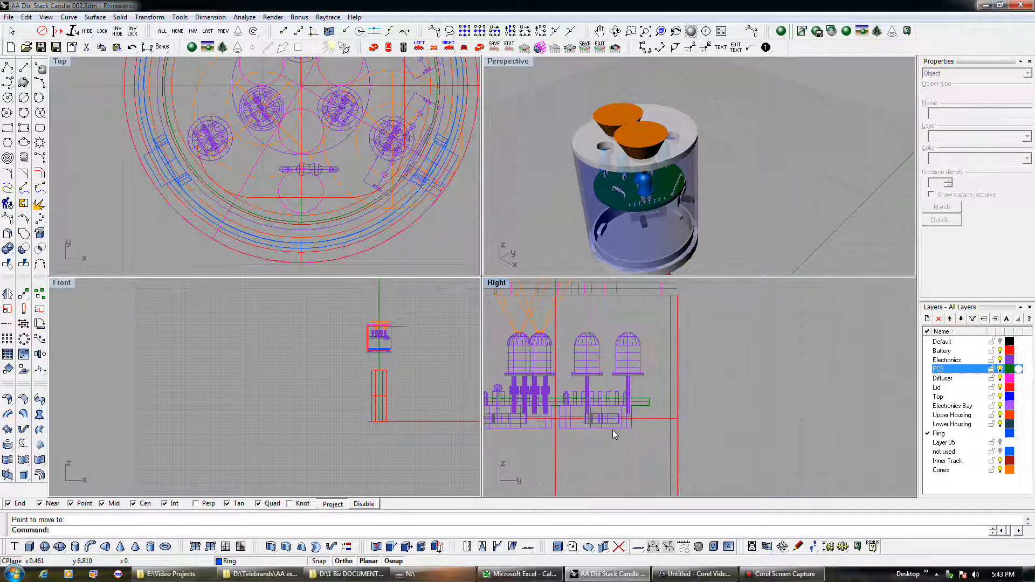
scroll(709, 383, "down", 4)
scroll(667, 398, "up", 4)
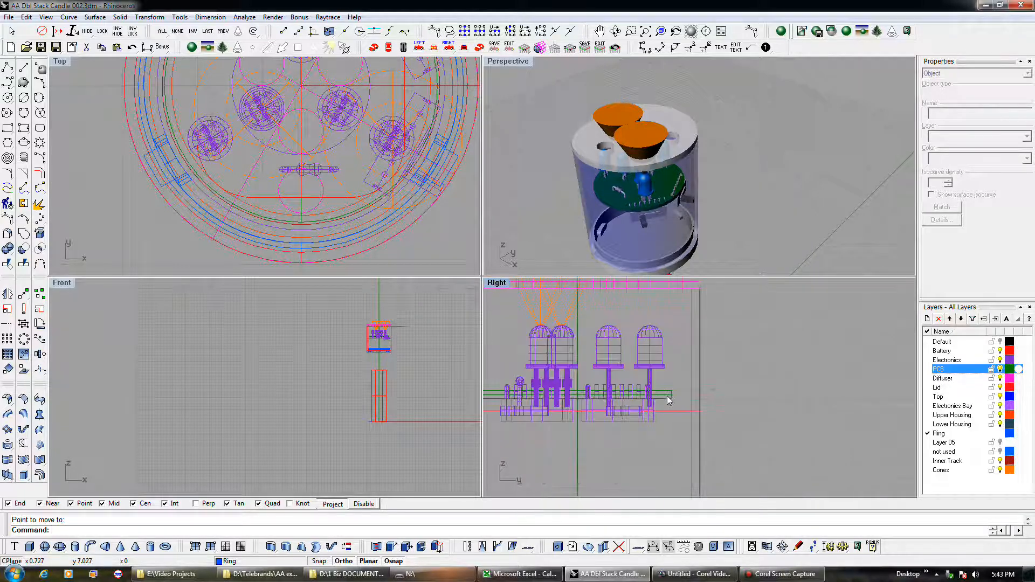
left_click(667, 398)
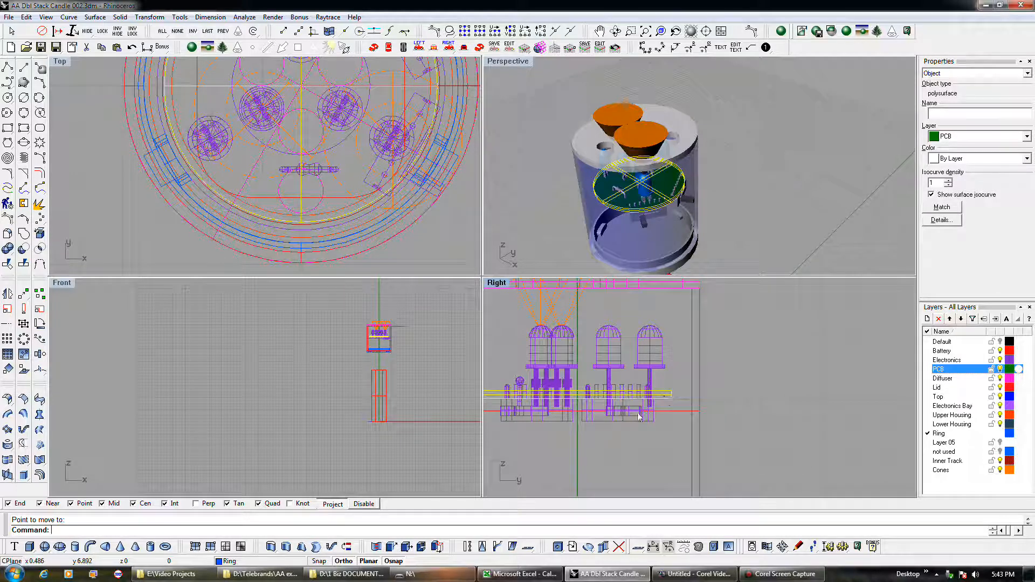
left_click(639, 413, "shift")
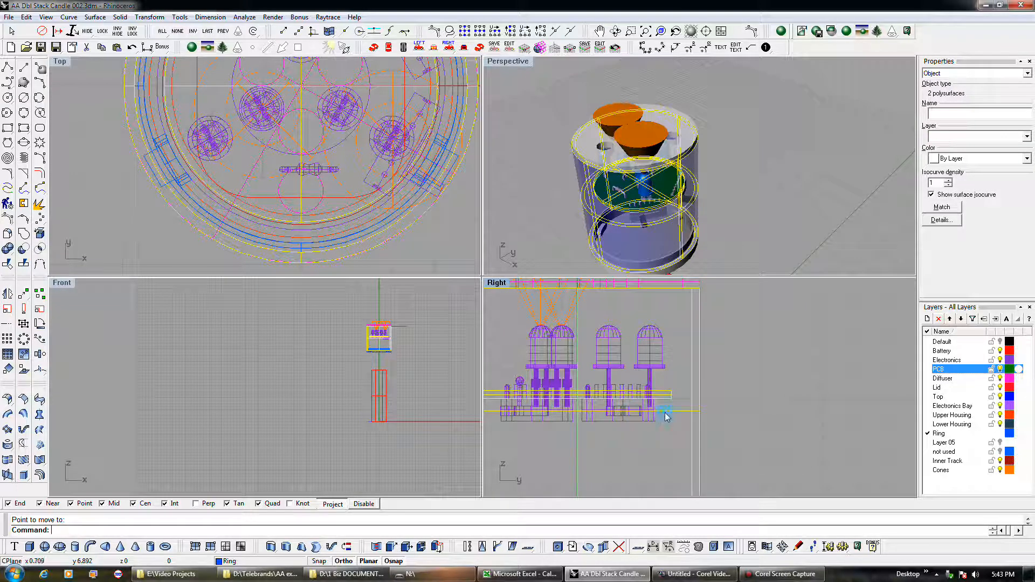
left_click(637, 423, "ctrl")
left_click(637, 422, "shift")
left_click(543, 422, "shift")
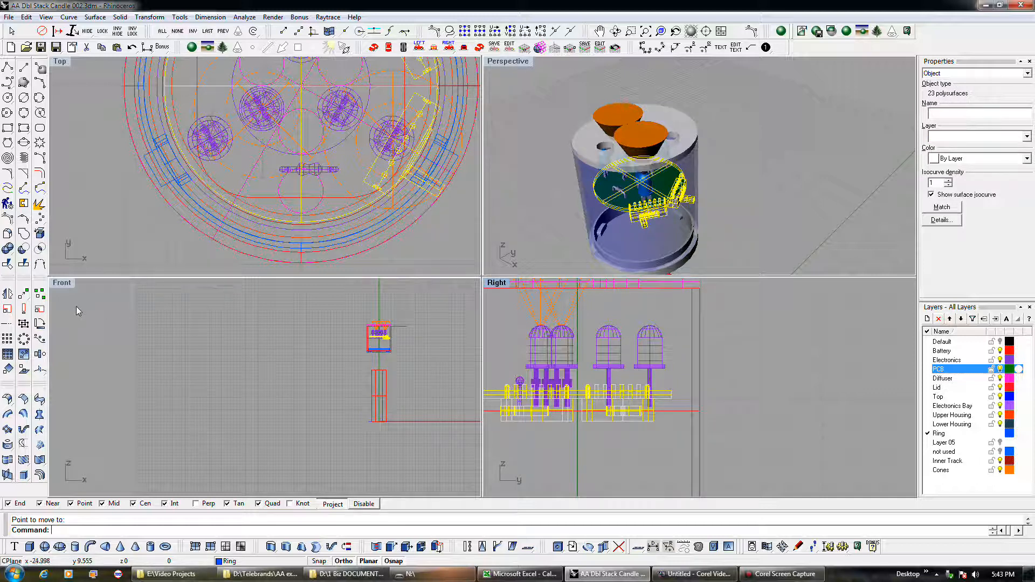
left_click(39, 293)
left_click(708, 371)
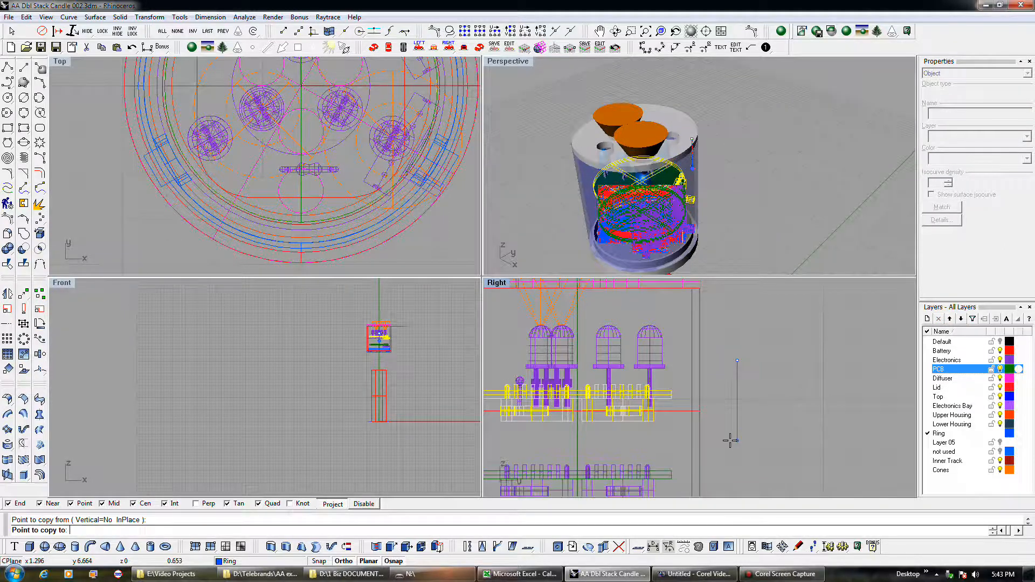
scroll(725, 367, "down", 4)
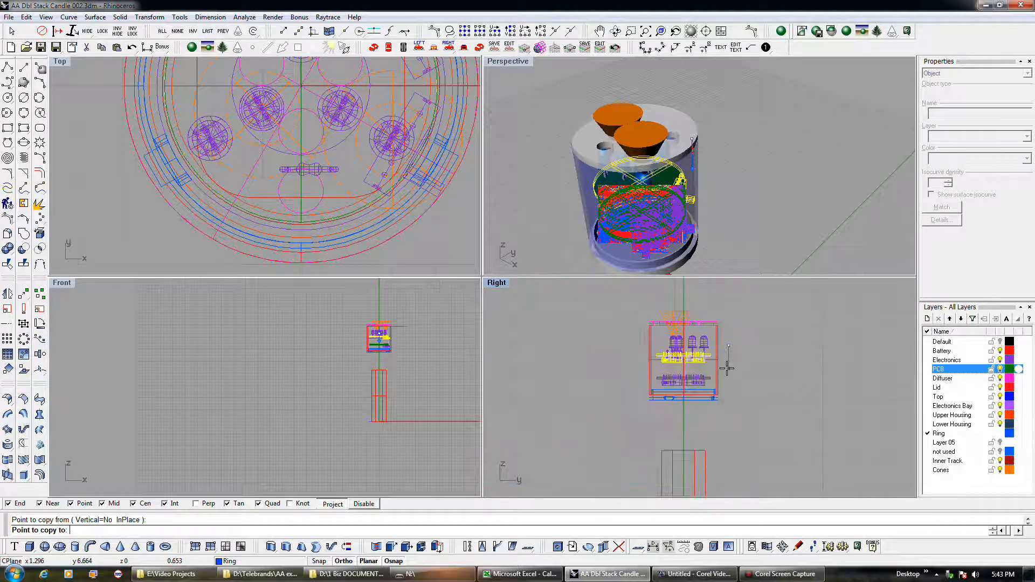
left_click(730, 423)
key("Return")
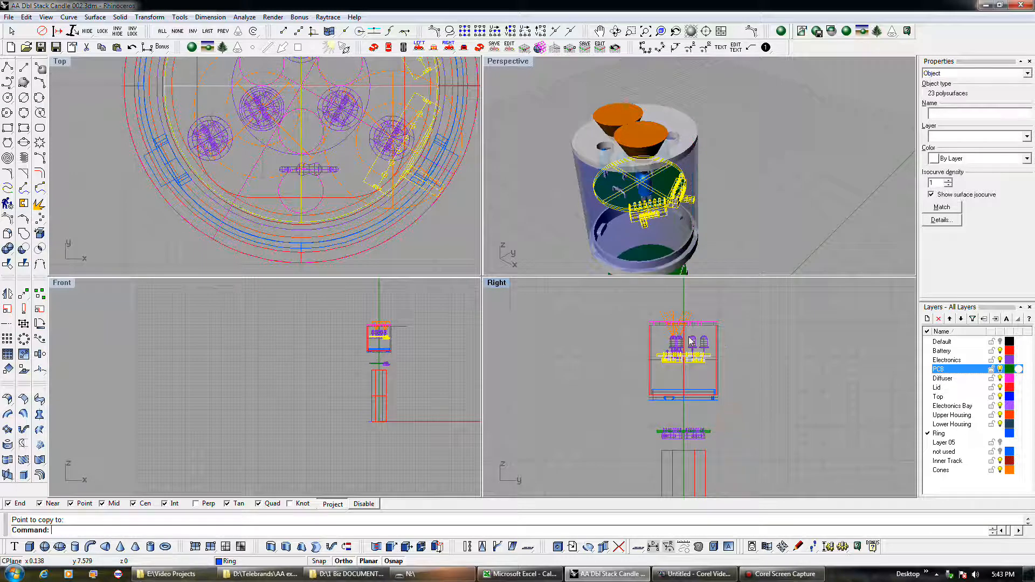
Delete the original connectors and underside components from the upper circuit board, keeping the board and its LEDs
scroll(709, 384, "up", 5)
key("Delete")
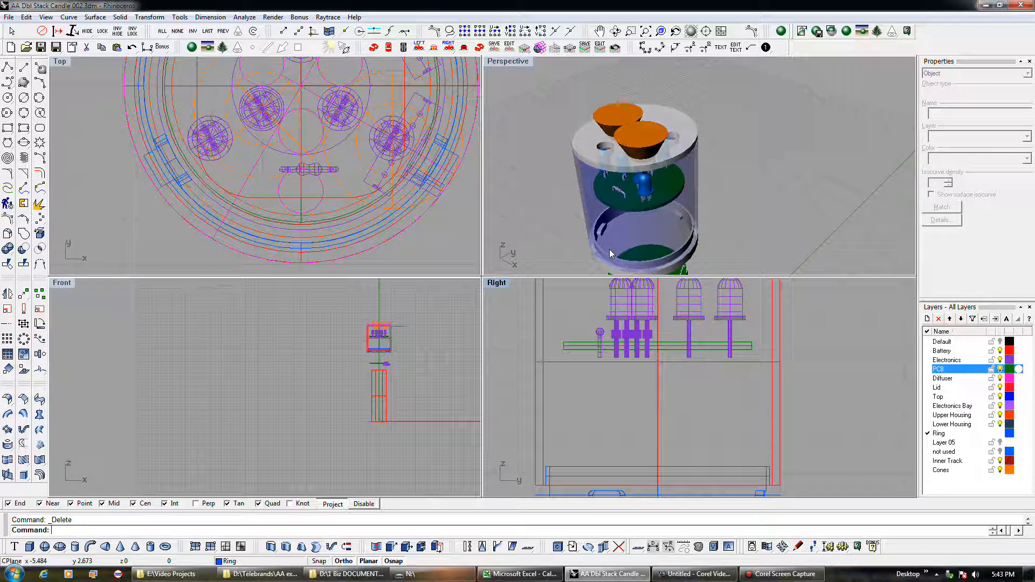
Examine the stacked assembly from the side, from the LED board in the housing down to the copied board and battery column
scroll(608, 251, "down", 3)
scroll(600, 288, "up", 3)
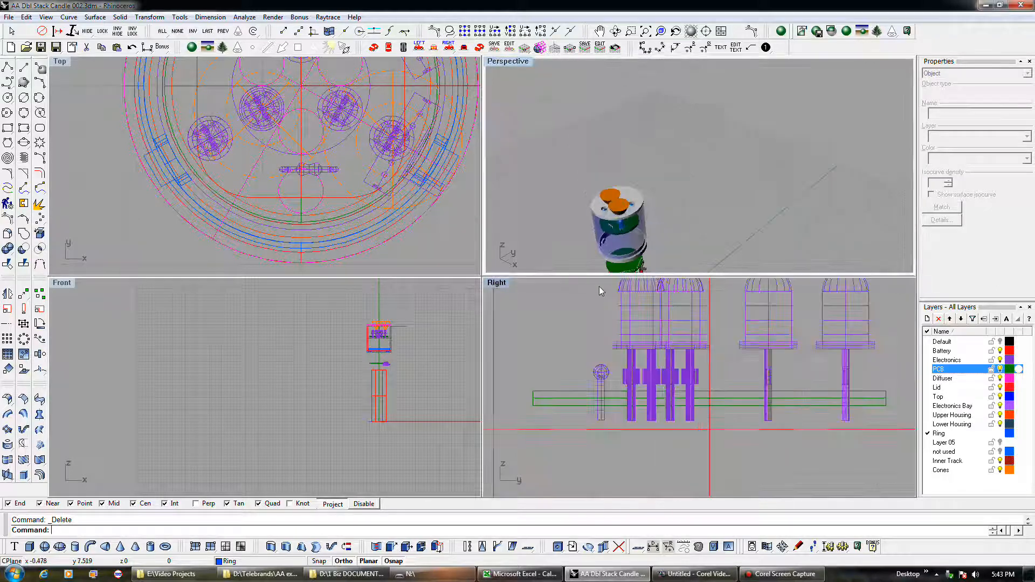
scroll(611, 231, "up", 3)
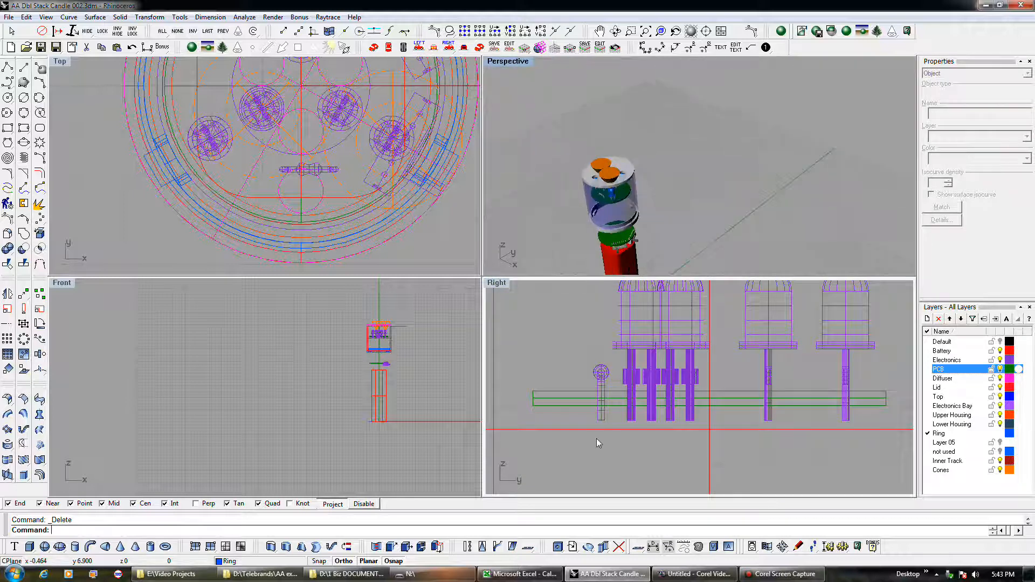
scroll(590, 428, "down", 3)
scroll(586, 382, "down", 5)
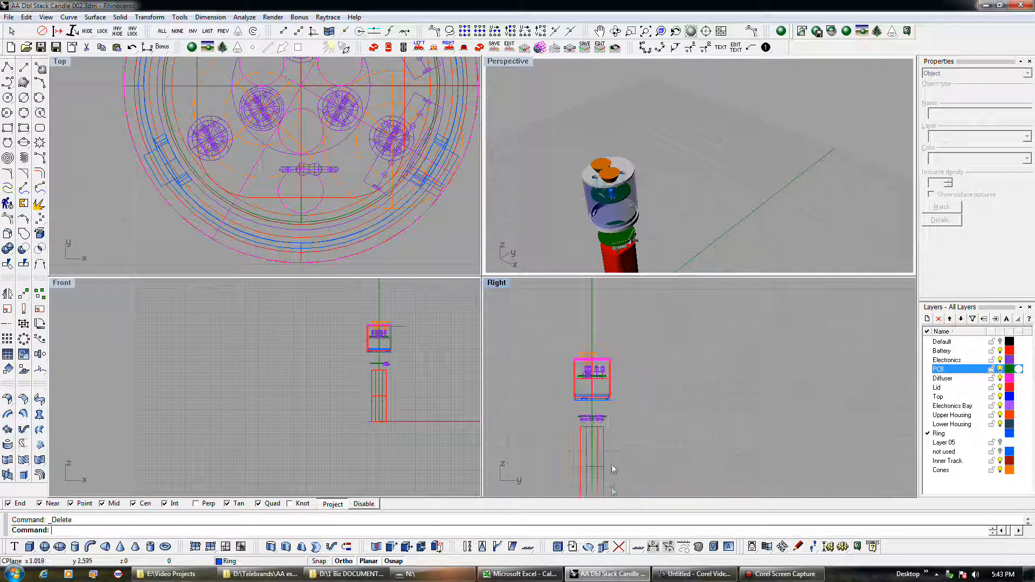
right_click_drag(607, 471, 603, 389)
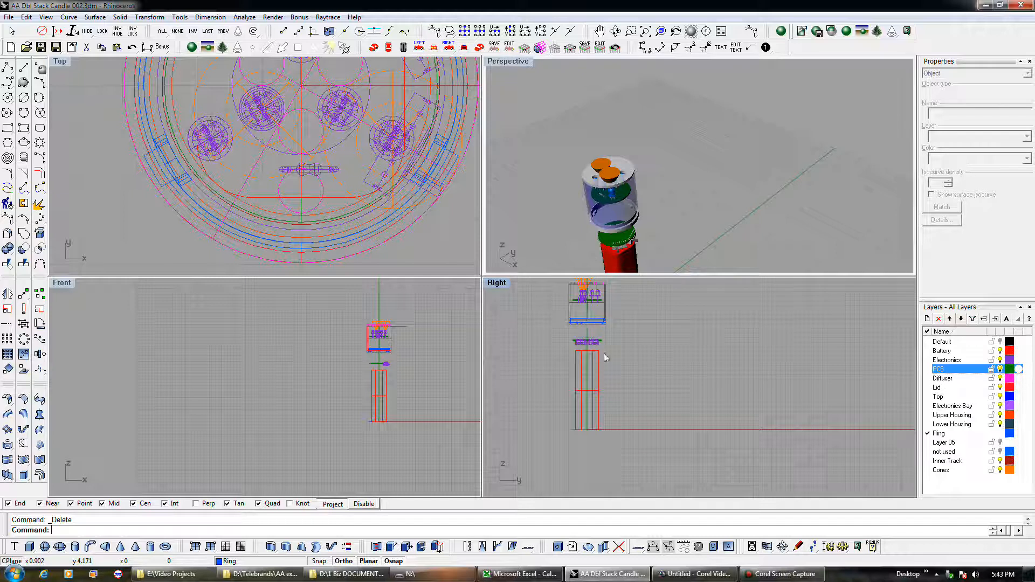
right_click_drag(604, 354, 603, 423)
scroll(604, 431, "up", 3)
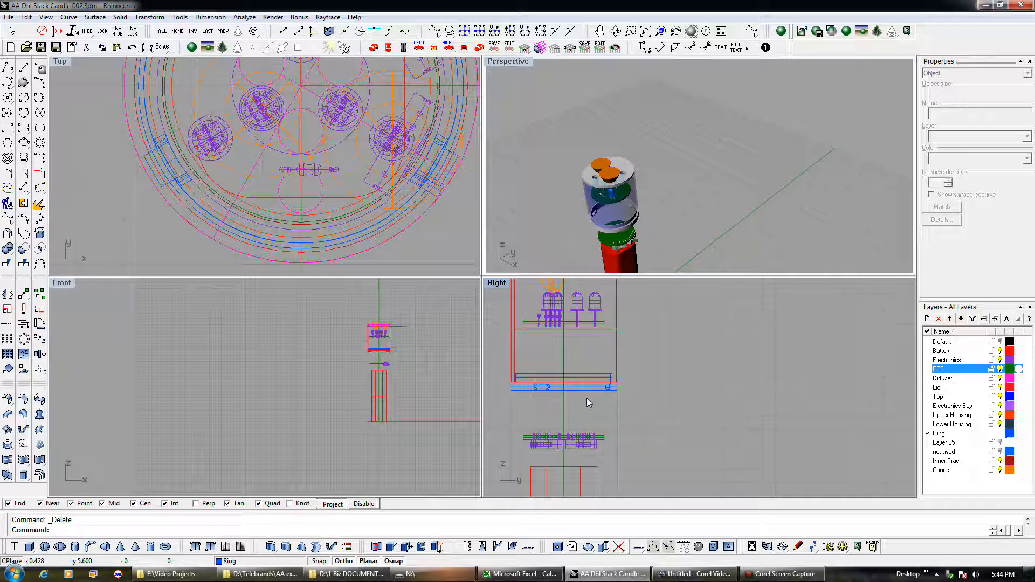
right_click_drag(601, 403, 626, 413)
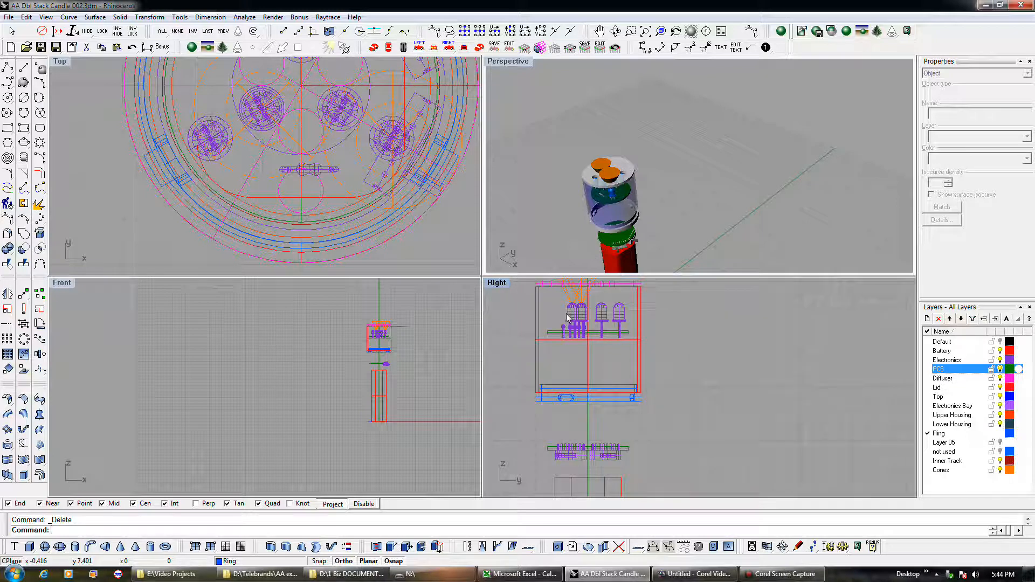
scroll(566, 318, "up", 5)
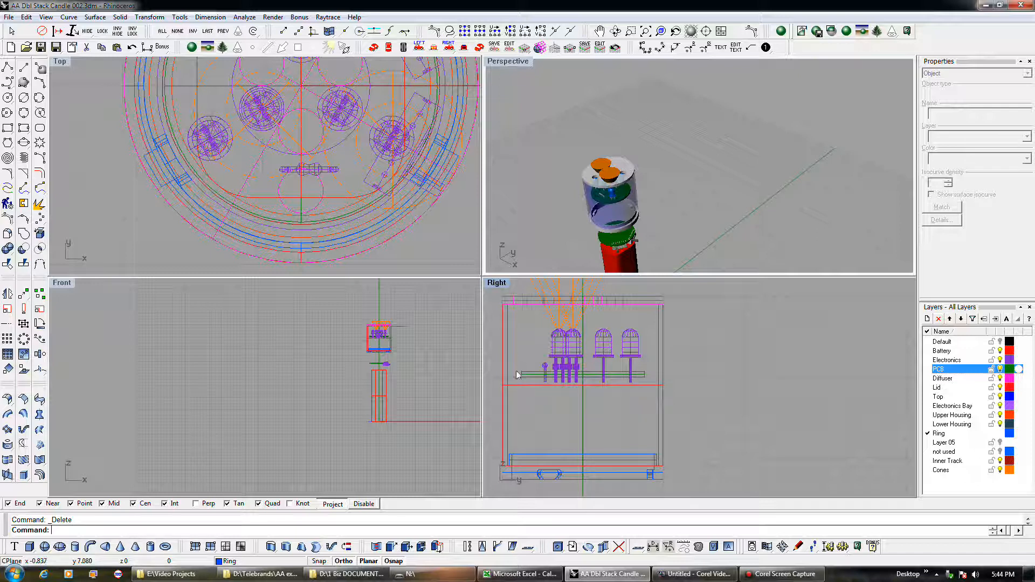
Inspect the Upper Housing curves around the circuit board in plan and compare them with the housing from the side
left_click(340, 219)
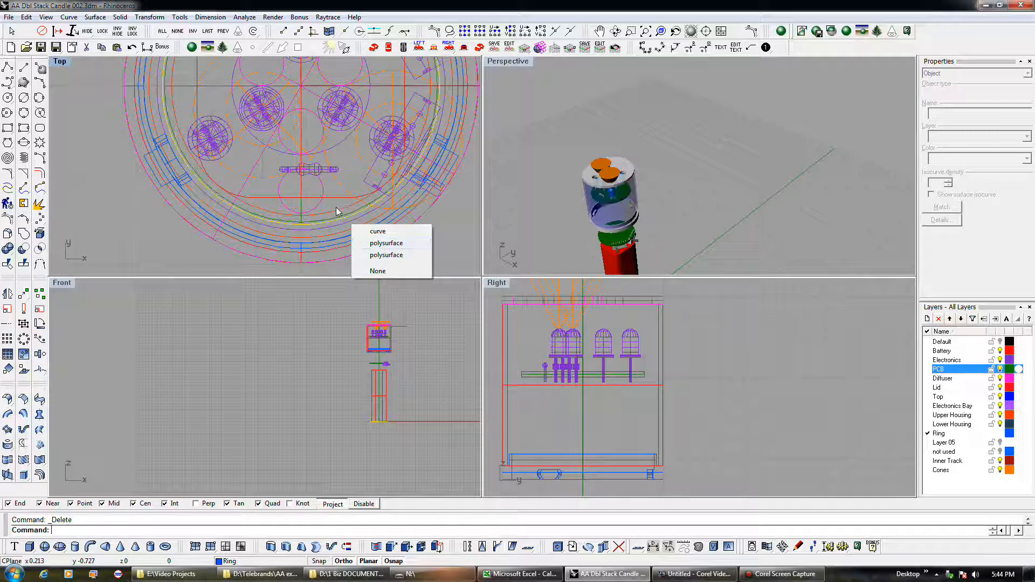
left_click(339, 214)
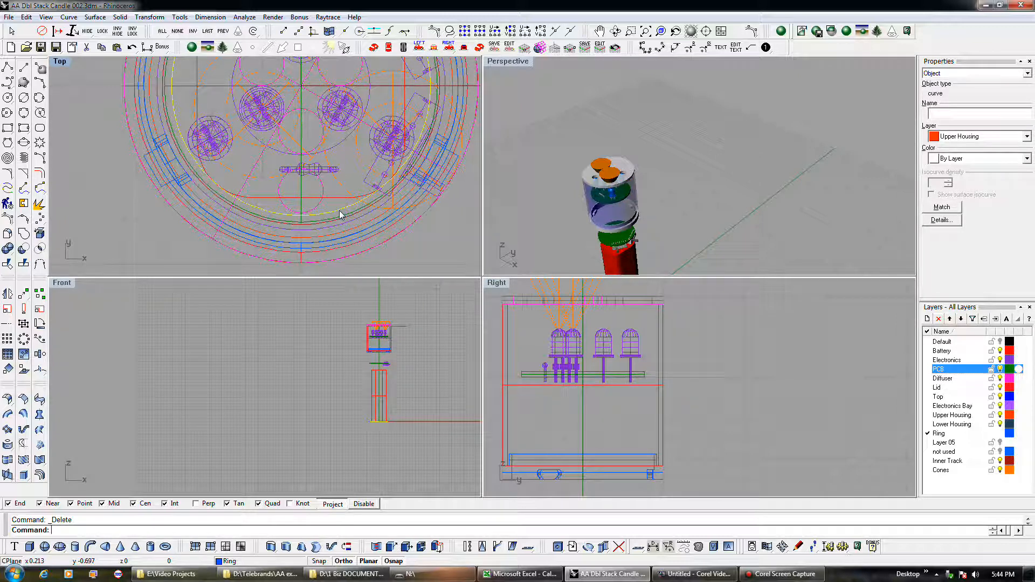
left_click(349, 232)
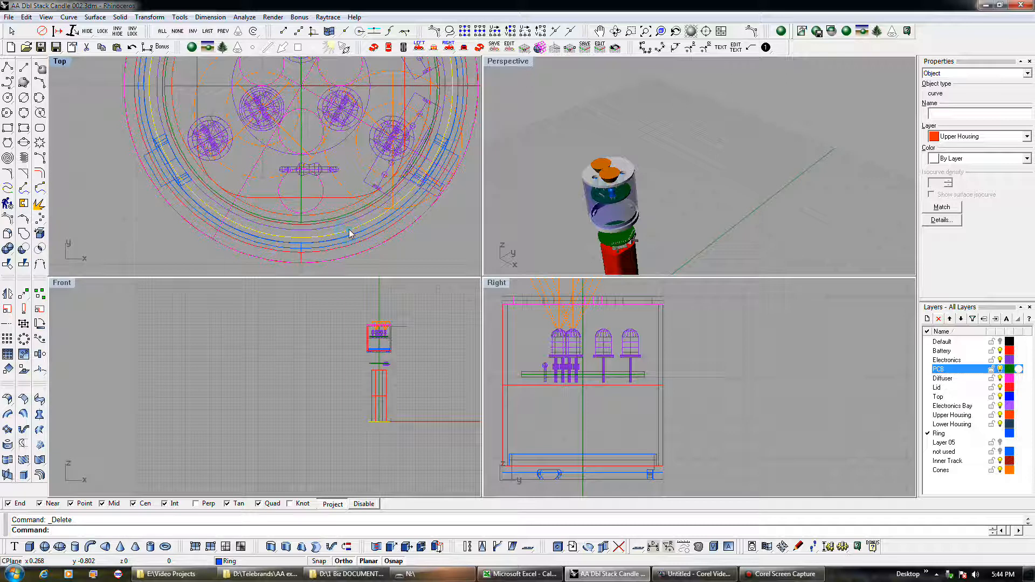
left_click(339, 214)
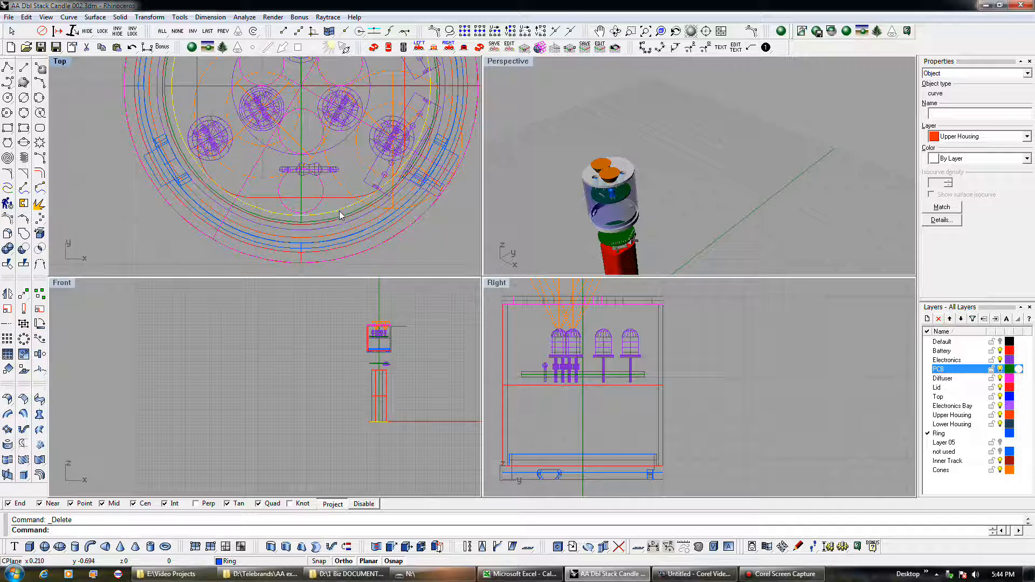
left_click(341, 218)
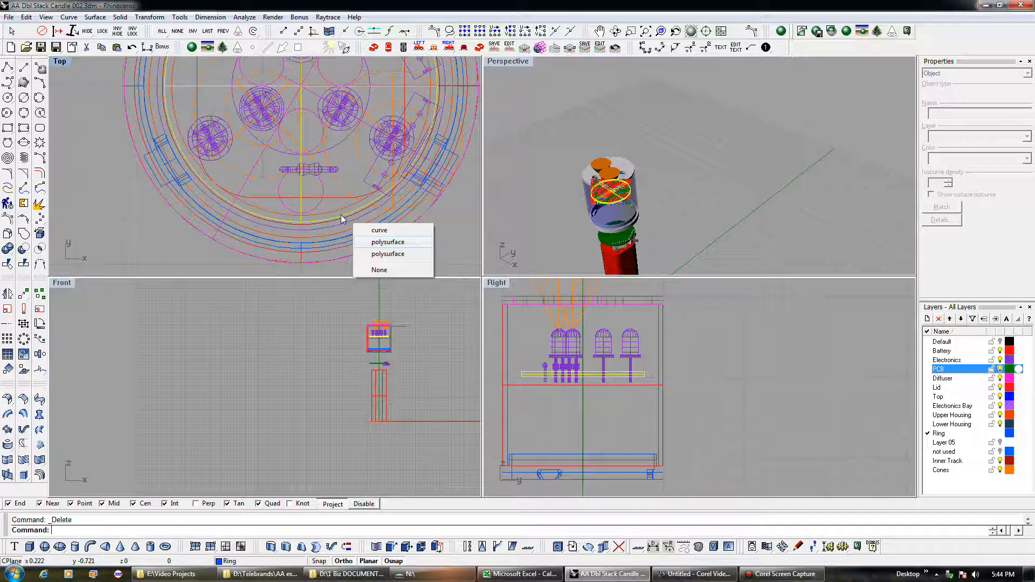
left_click(339, 210)
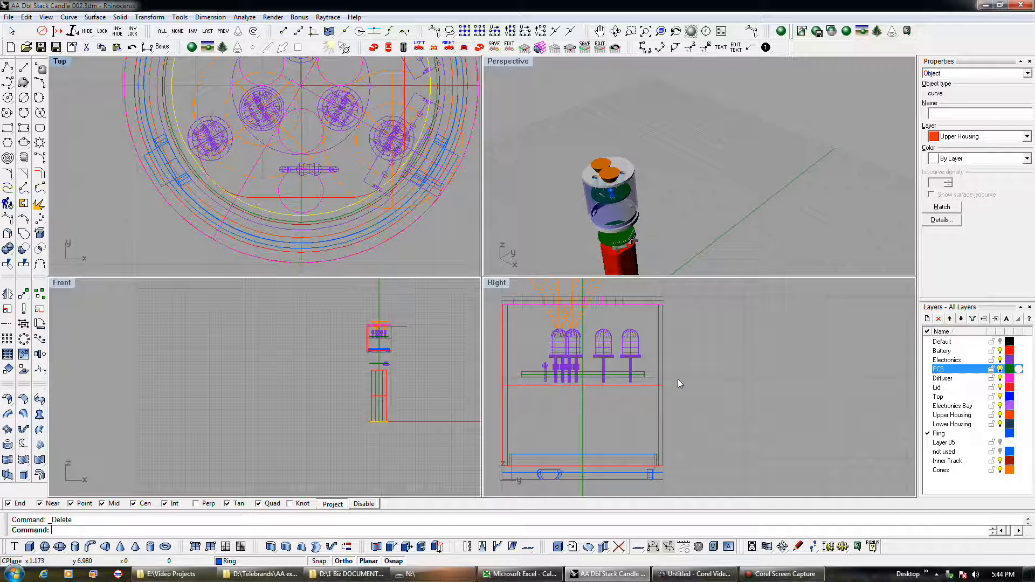
scroll(681, 370, "down", 1)
scroll(682, 370, "down", 2)
right_click_drag(665, 391, 663, 364)
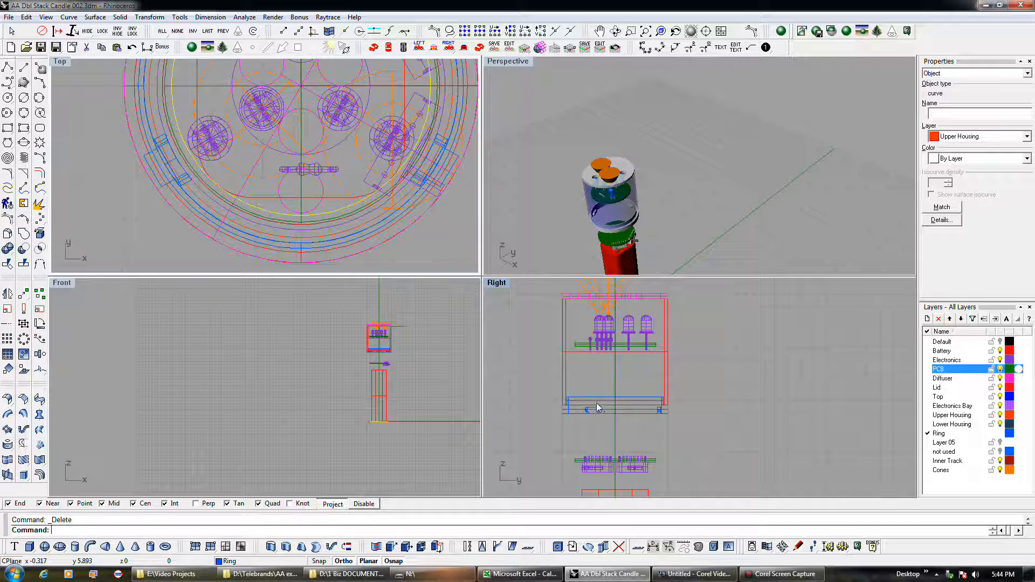
Rotate the diffuser about the origin in plan so its holes line up with the LEDs
scroll(368, 260, "down", 4)
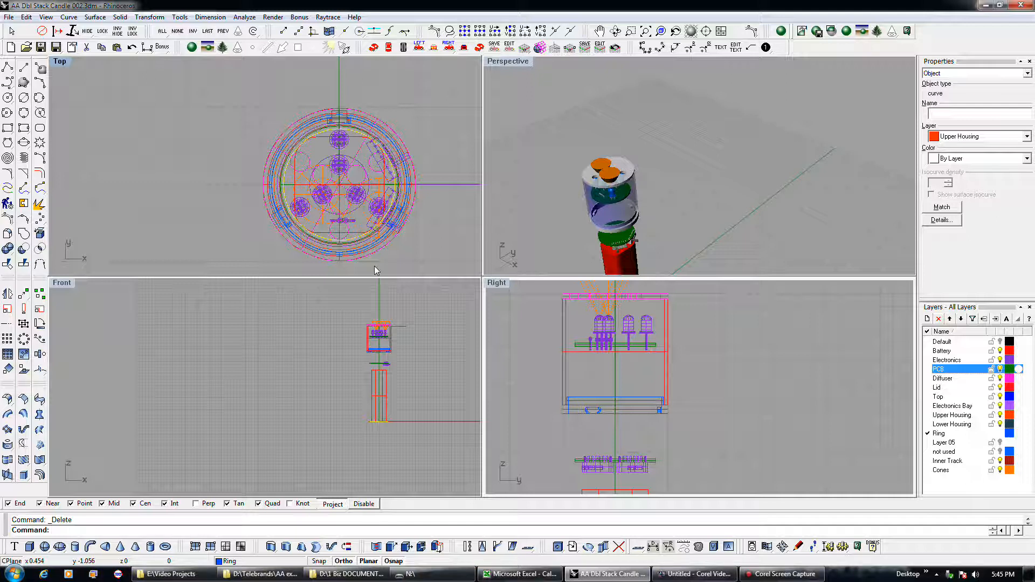
left_click(308, 165)
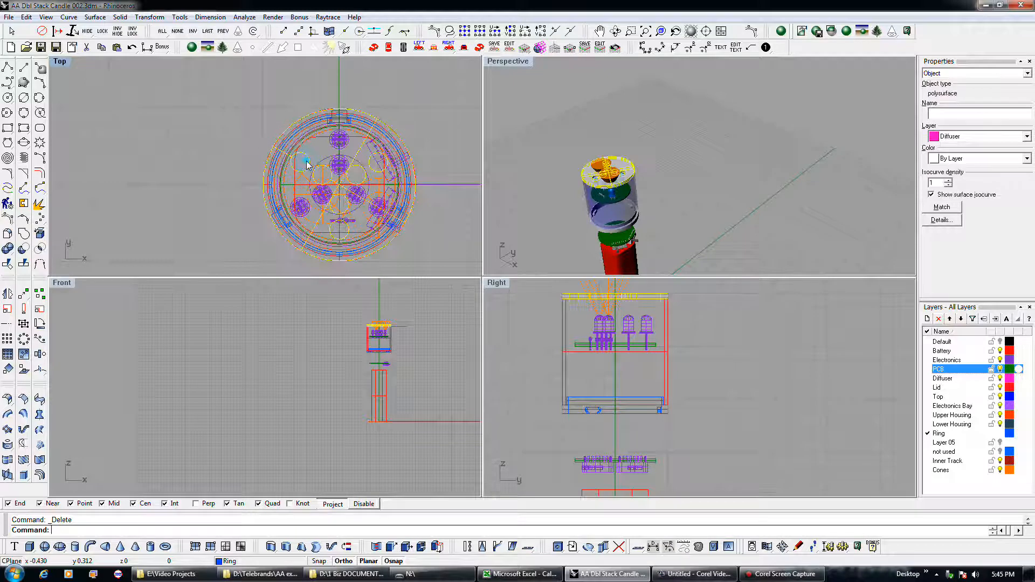
scroll(308, 164, "down", 2)
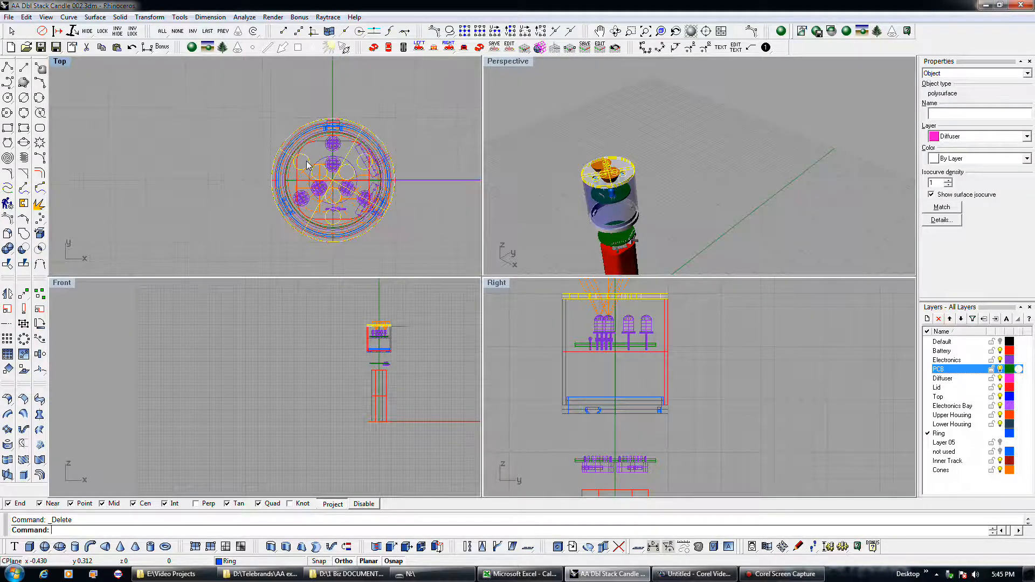
scroll(307, 164, "up", 2)
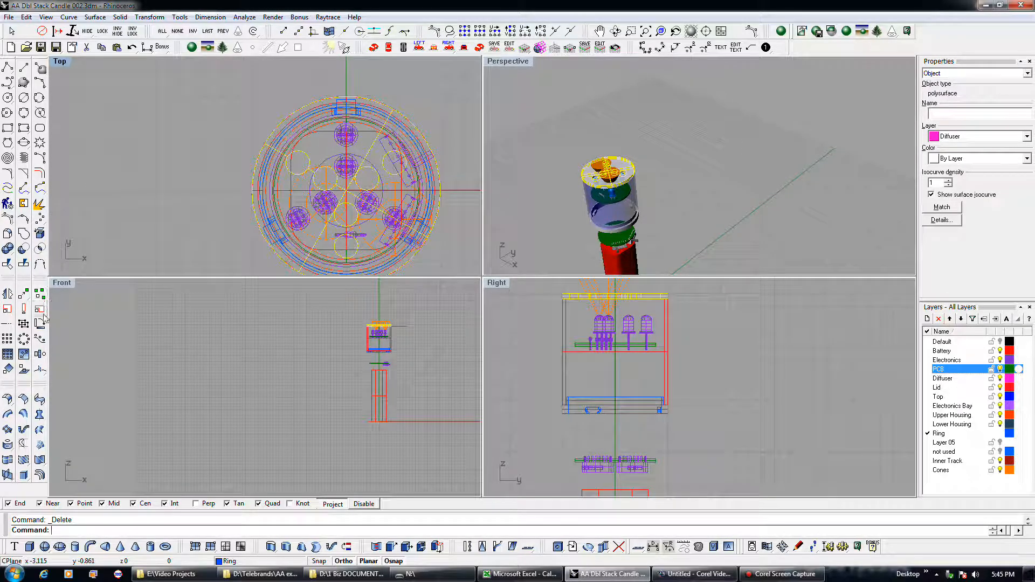
left_click(41, 322)
scroll(245, 179, "up", 3)
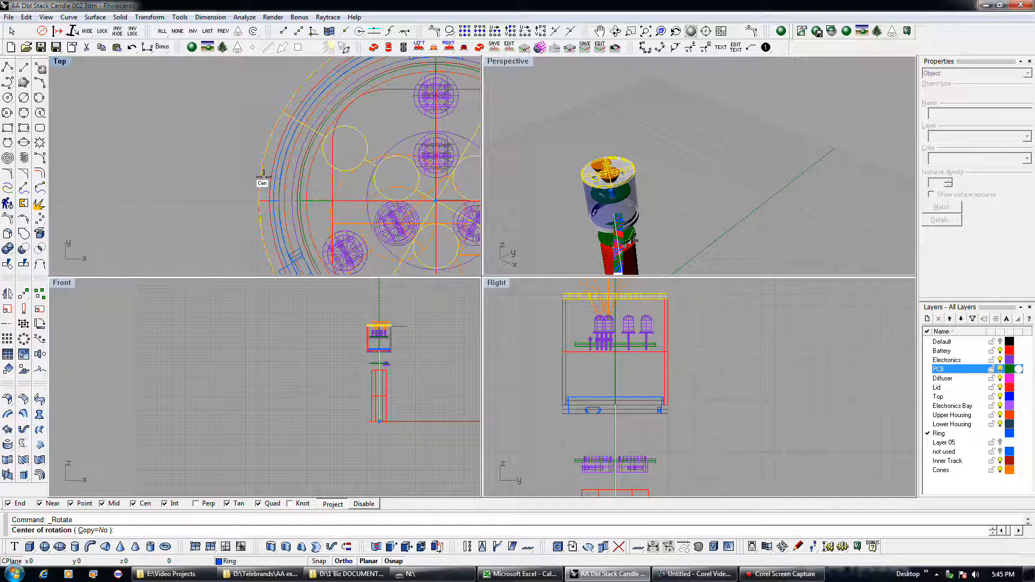
left_click(263, 174)
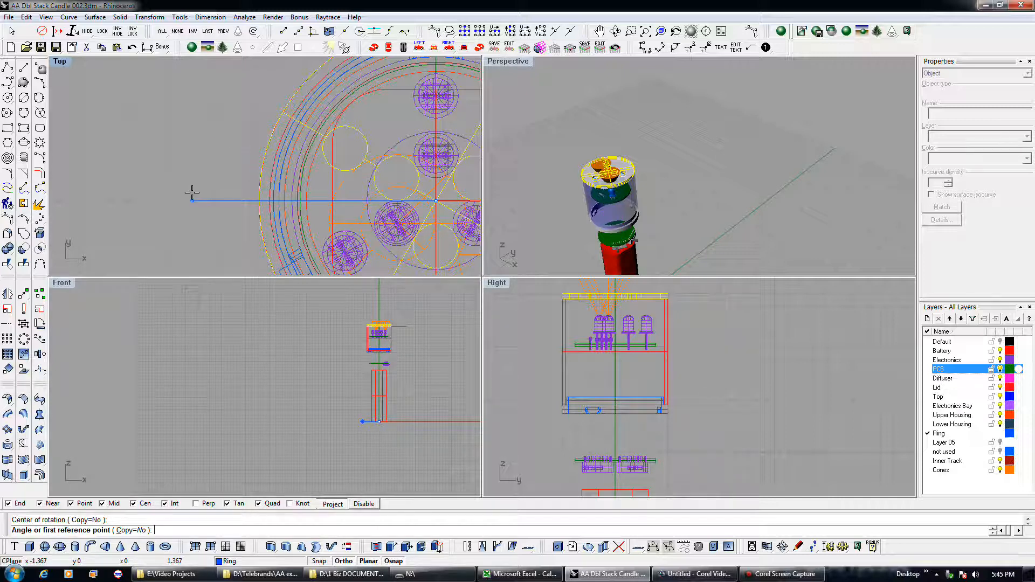
right_click_drag(194, 245, 185, 194)
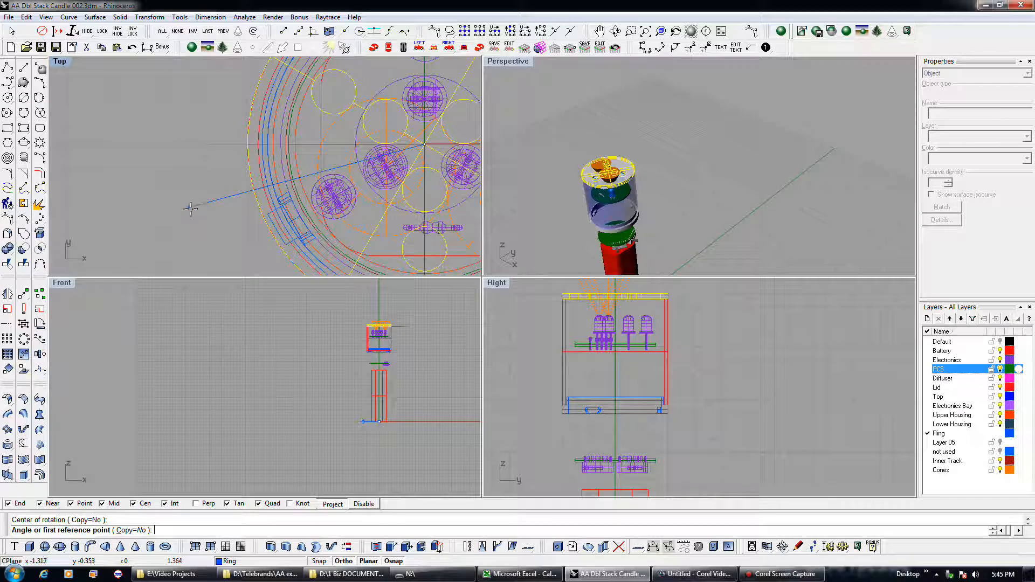
scroll(204, 169, "up", 3)
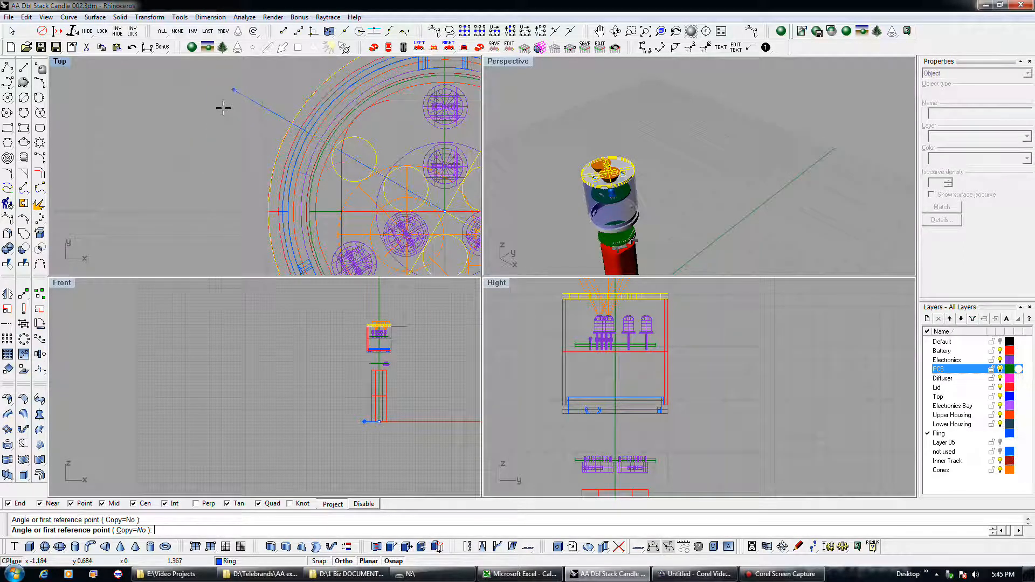
left_click(223, 111)
right_click_drag(213, 212, 206, 115)
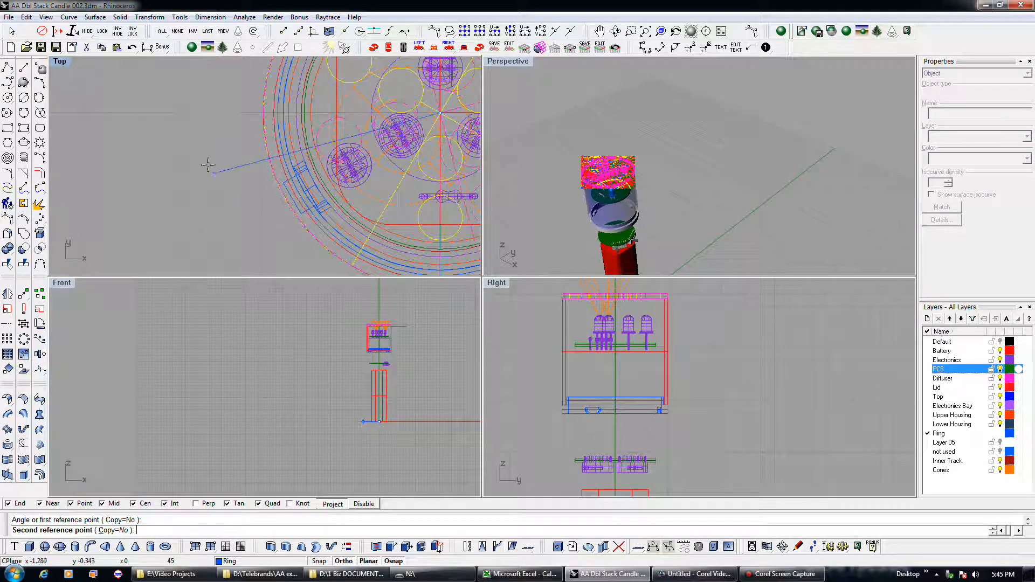
left_click(217, 210)
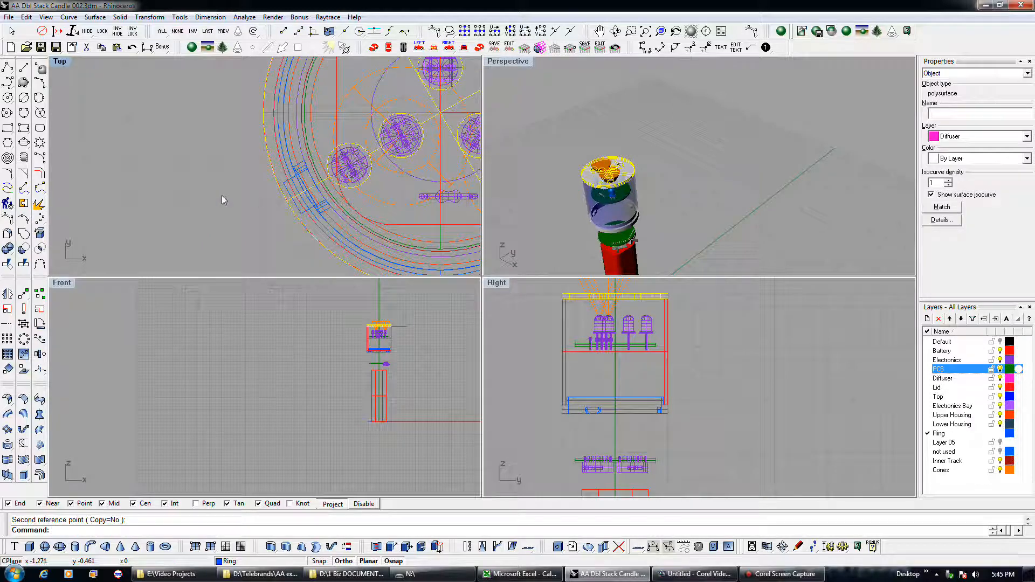
left_click(698, 311)
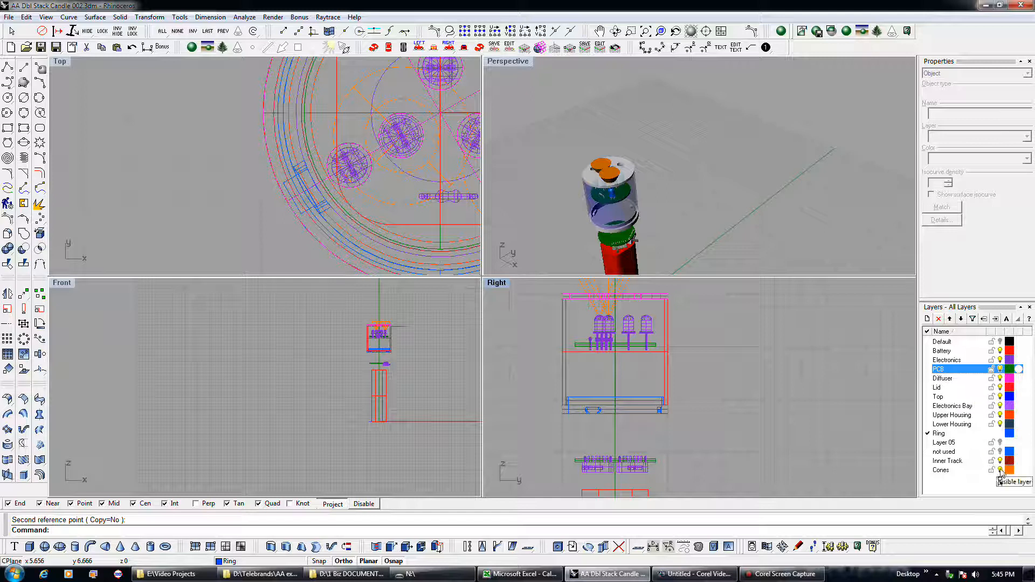
Reorder the Cones layer to directly below Default and turn off its visibility
left_click(943, 470)
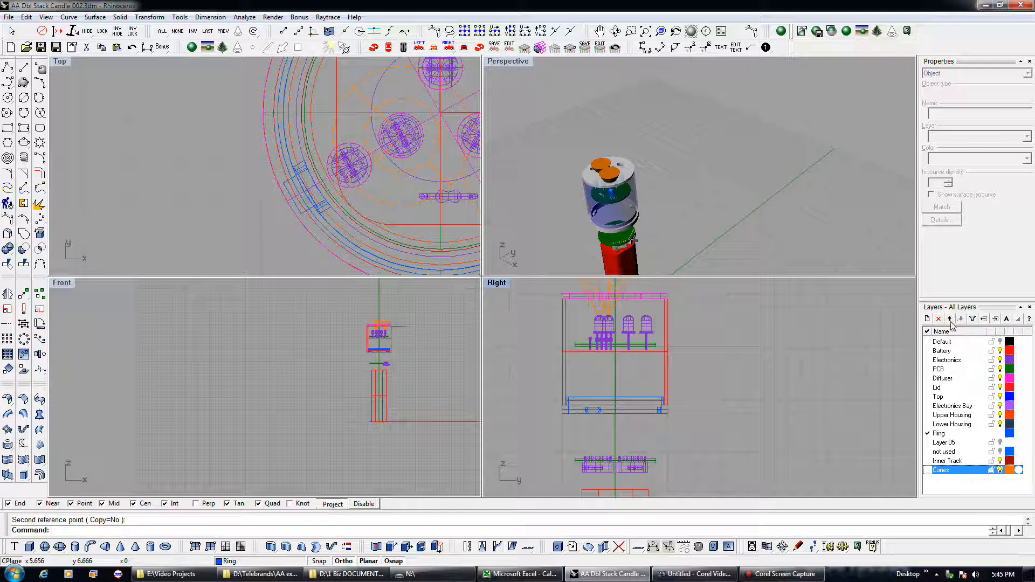
left_click(950, 319)
left_click(950, 319)
left_click(950, 319)
left_click(950, 319)
left_click(951, 319)
left_click(950, 319)
left_click(950, 319)
left_click(951, 319)
left_click(950, 319)
left_click(950, 319)
left_click(950, 319)
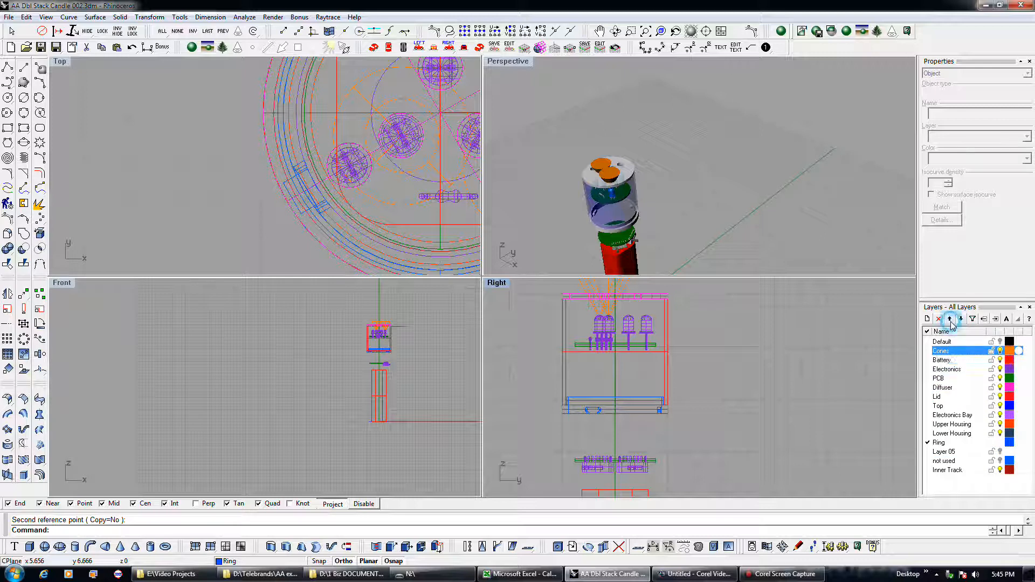
left_click(1000, 351)
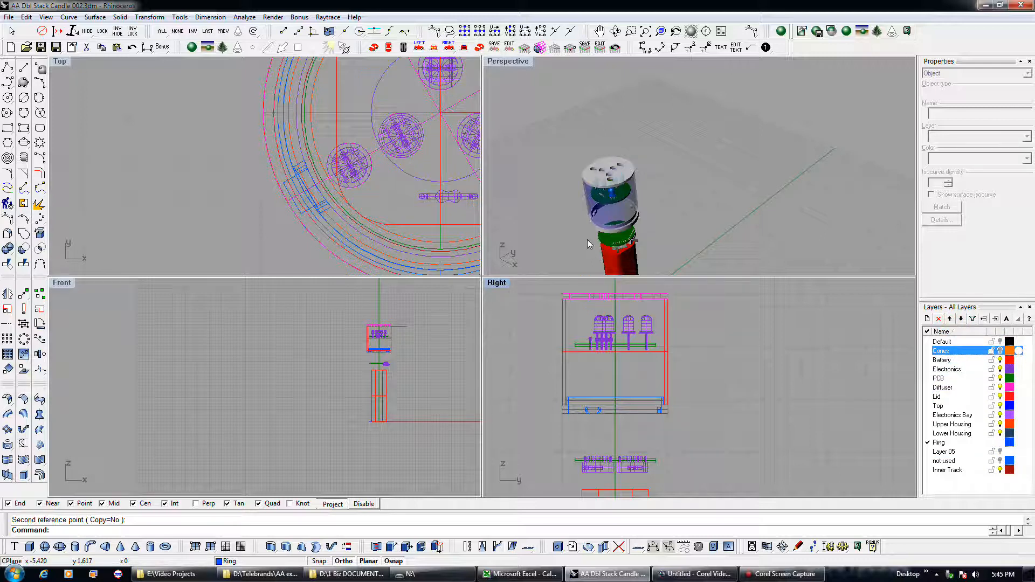
Move the diffuser, the housing body and its bottom ring straight down about 0.49 units so the LEDs protrude through the diffuser
left_click_drag(649, 293, 651, 295)
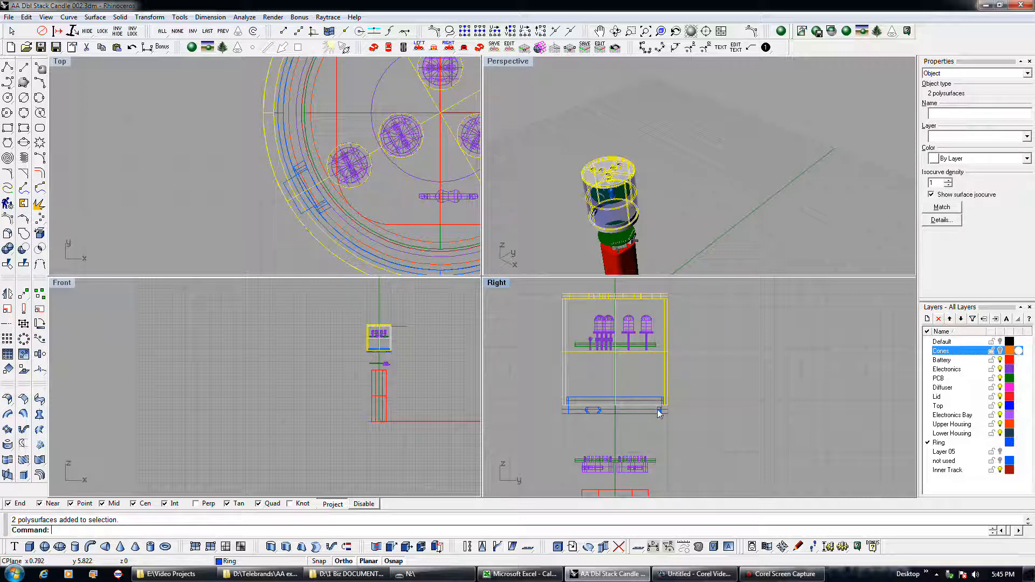
left_click(659, 412, "shift")
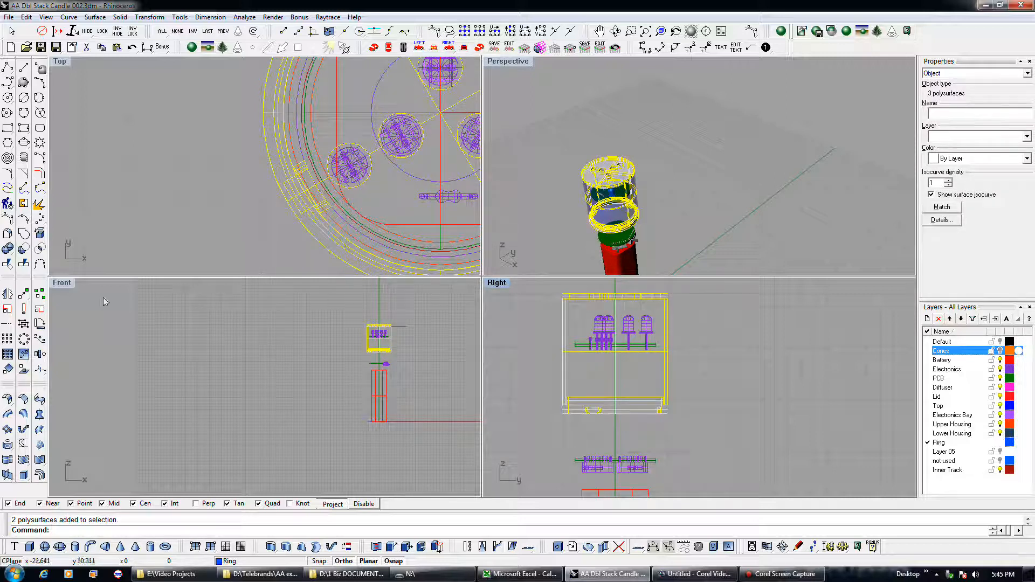
left_click(23, 295)
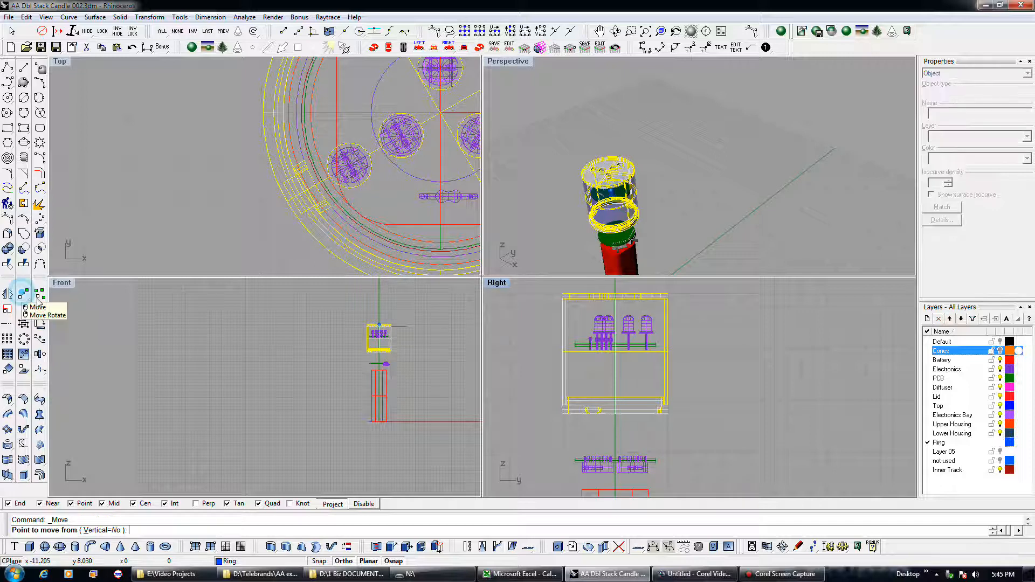
scroll(659, 352, "up", 4)
right_click_drag(661, 350, 671, 411)
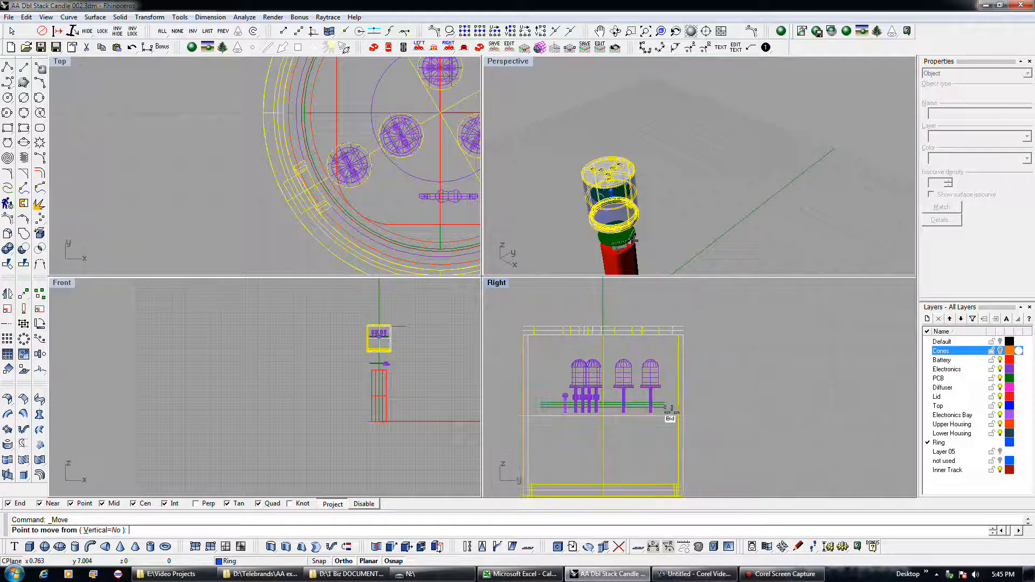
key("Escape")
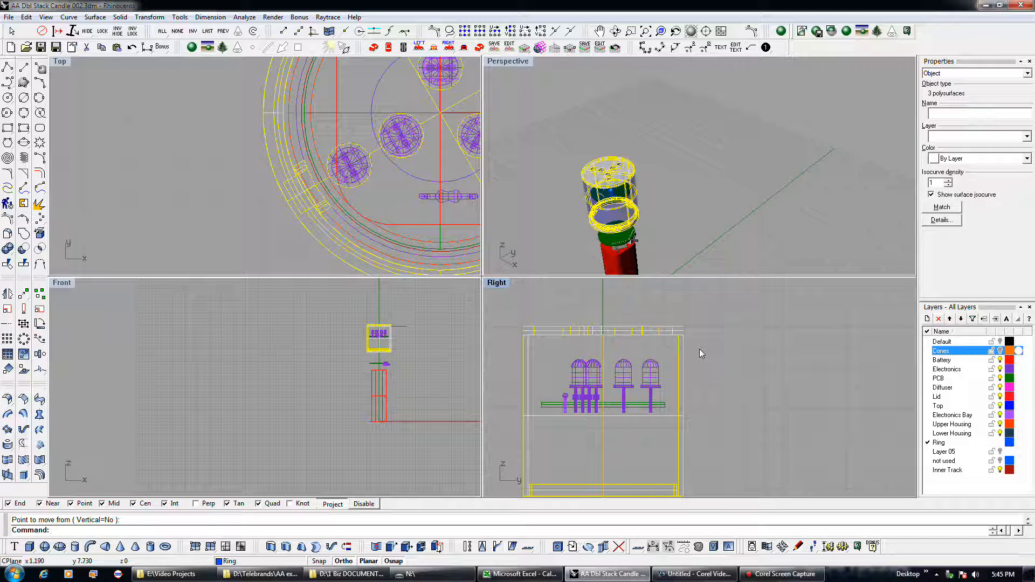
left_click(24, 295)
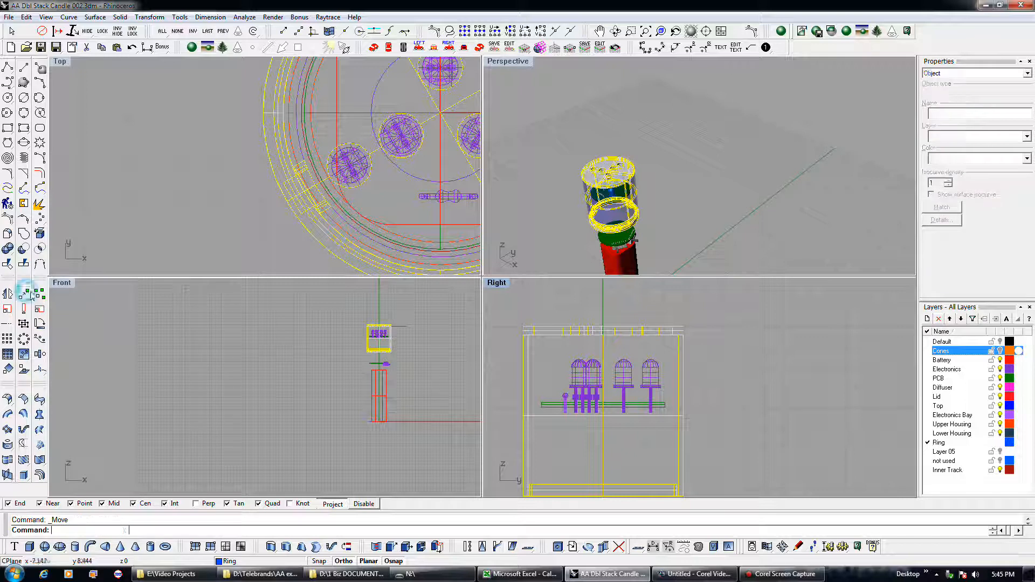
left_click(738, 351)
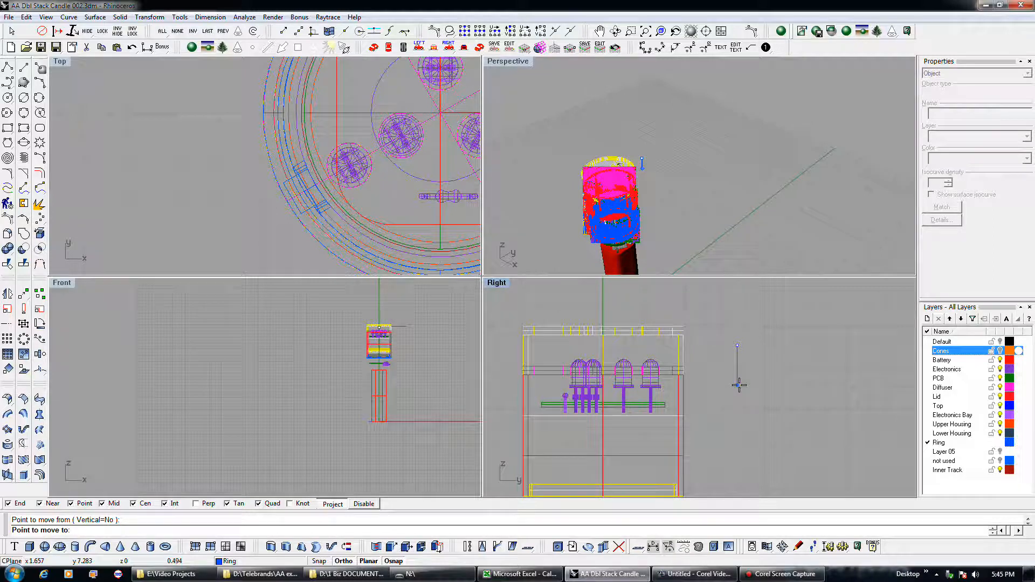
left_click(739, 385)
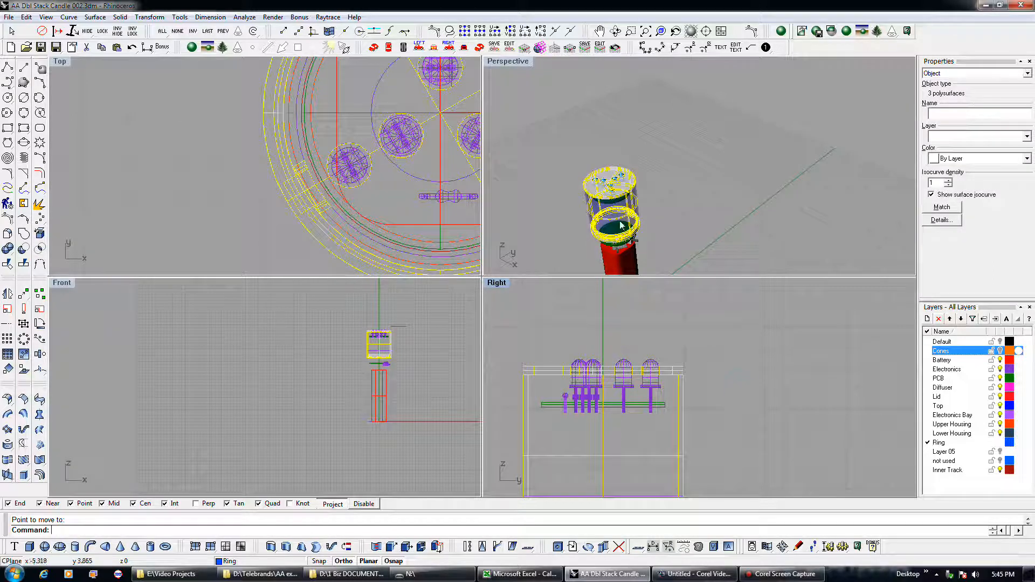
scroll(685, 205, "up", 4)
left_click(685, 205)
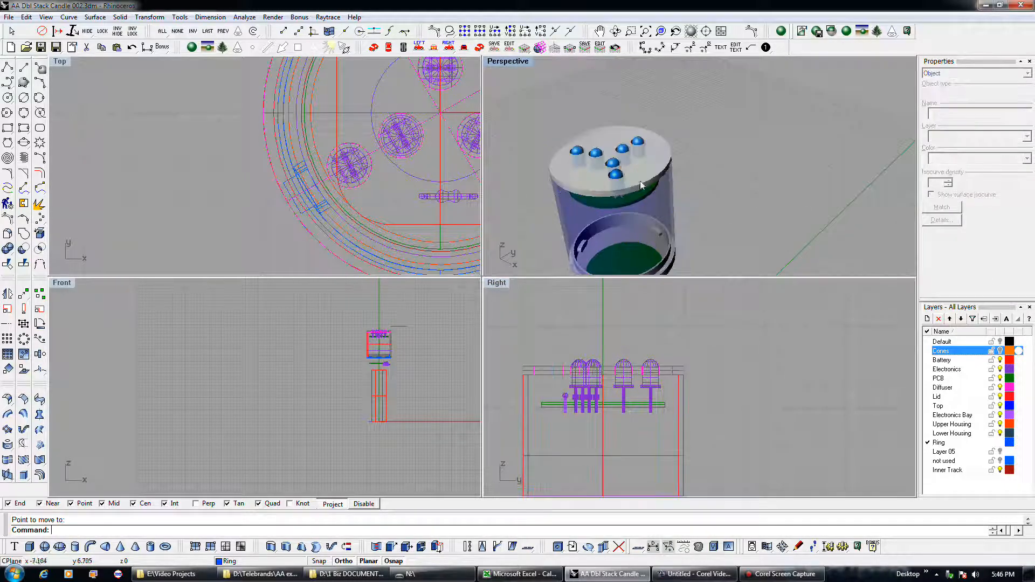
Examine the LED fit in the diffuser from the side and the ring's locking tabs in plan
scroll(556, 387, "up", 2)
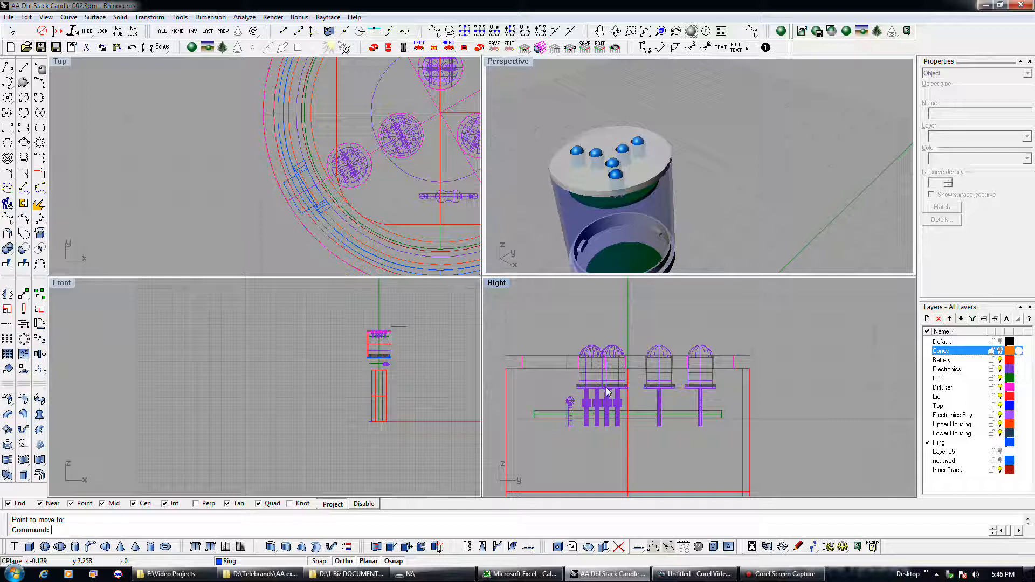
scroll(536, 355, "down", 3)
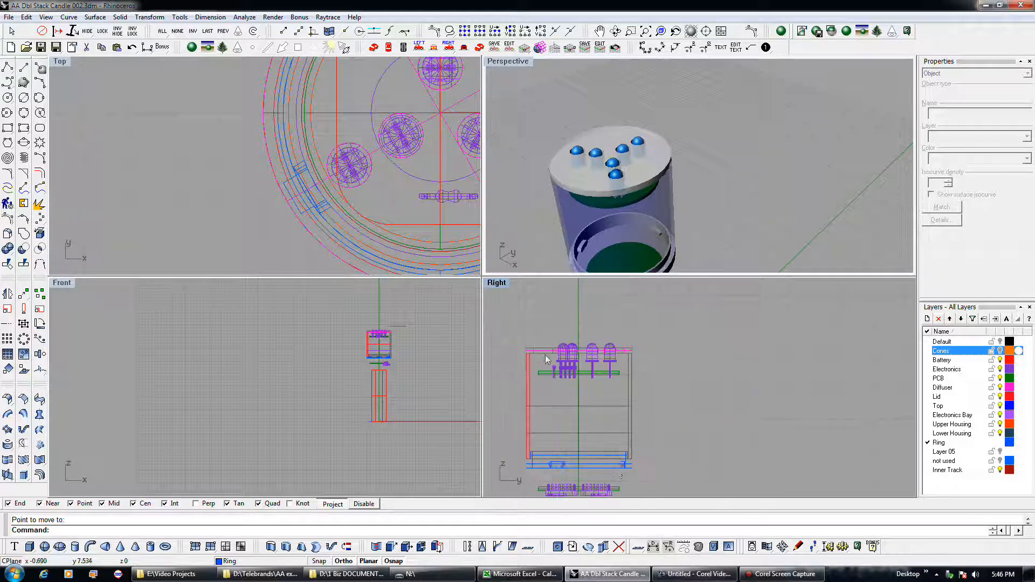
right_click_drag(617, 470, 646, 432)
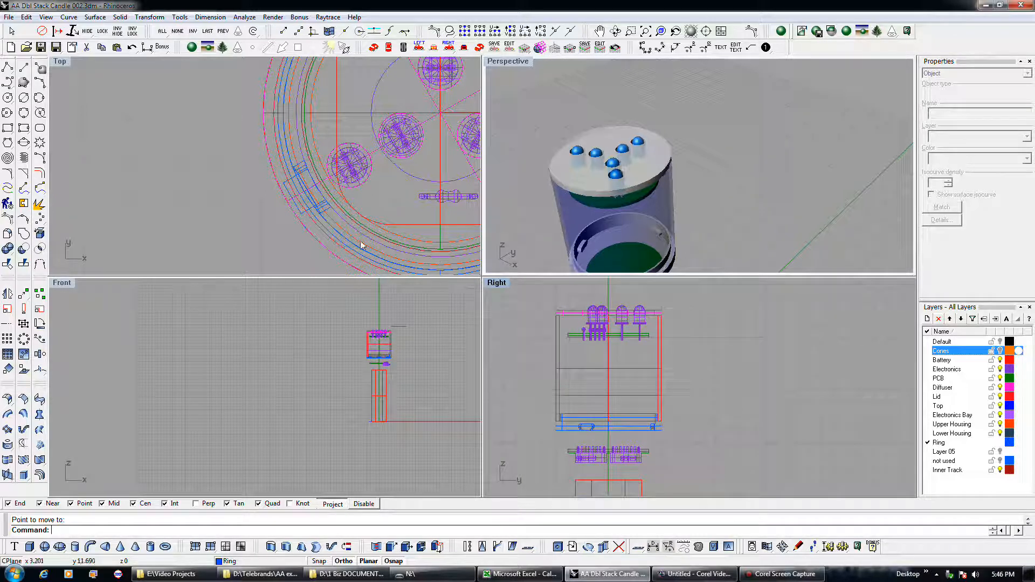
scroll(224, 208, "down", 4)
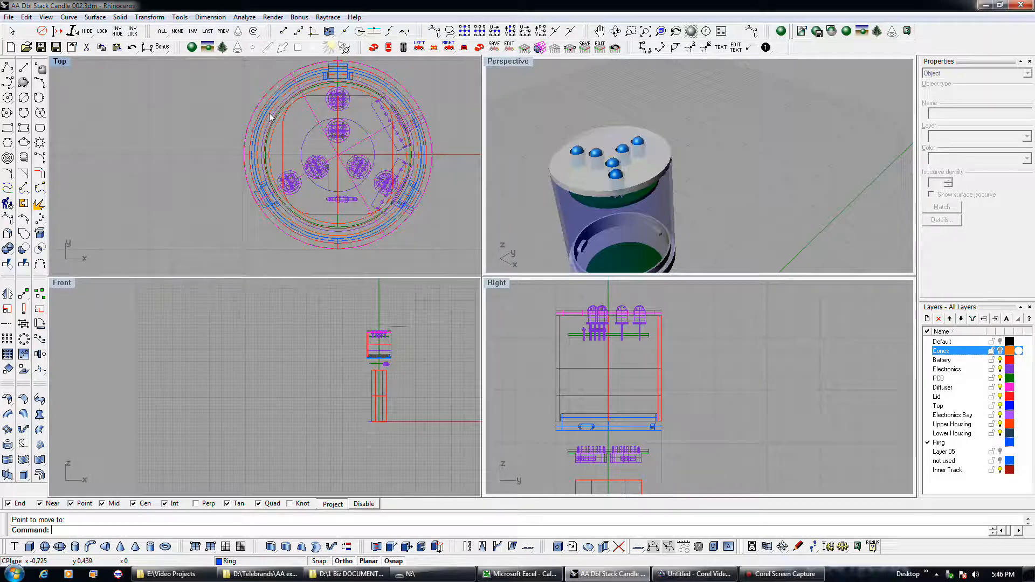
right_click_drag(272, 119, 267, 171)
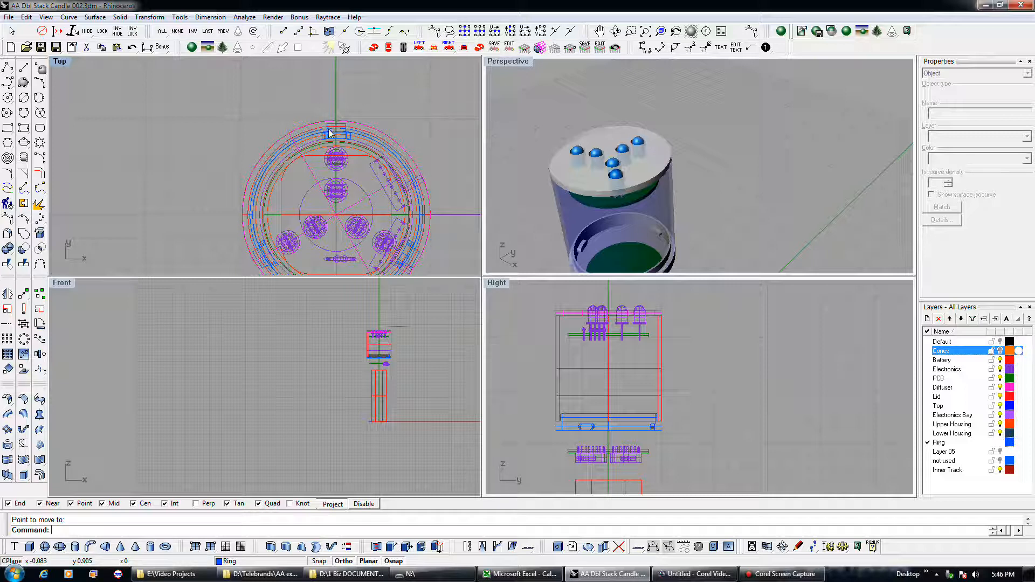
scroll(329, 132, "up", 4)
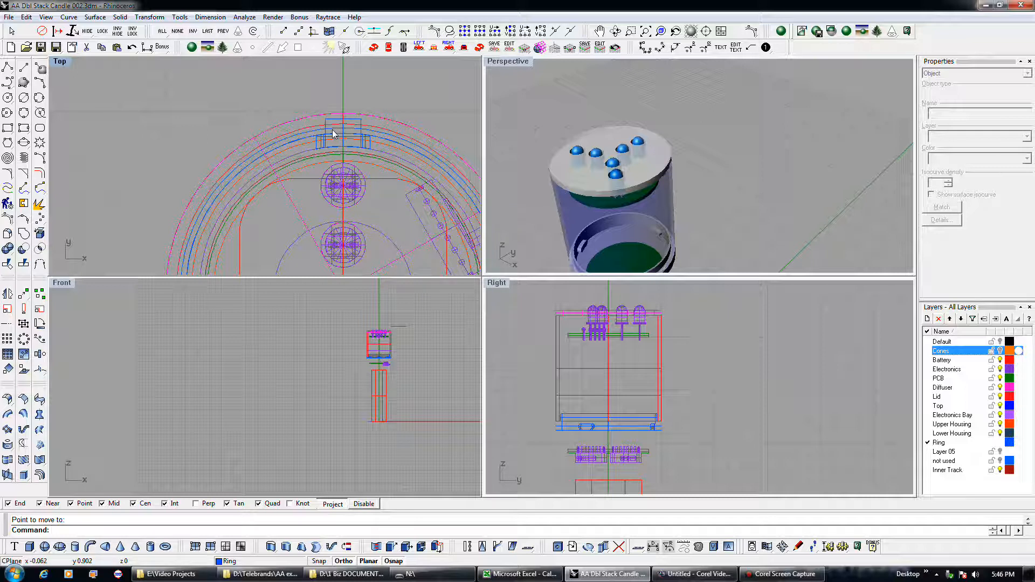
scroll(300, 131, "down", 4)
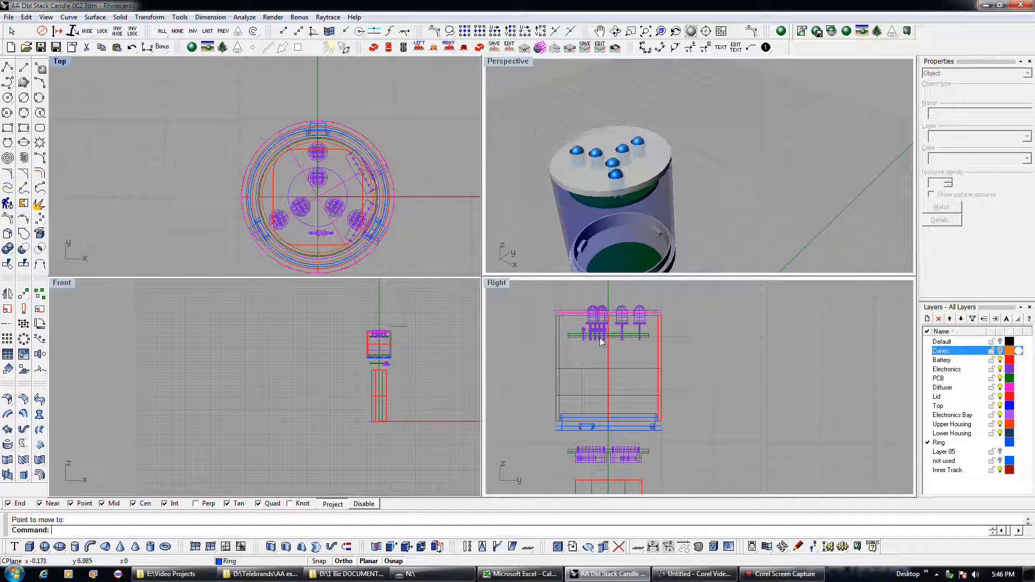
Compare the upper circuit board's outline with the surrounding Upper Housing curve in plan and from the side
scroll(602, 343, "up", 5)
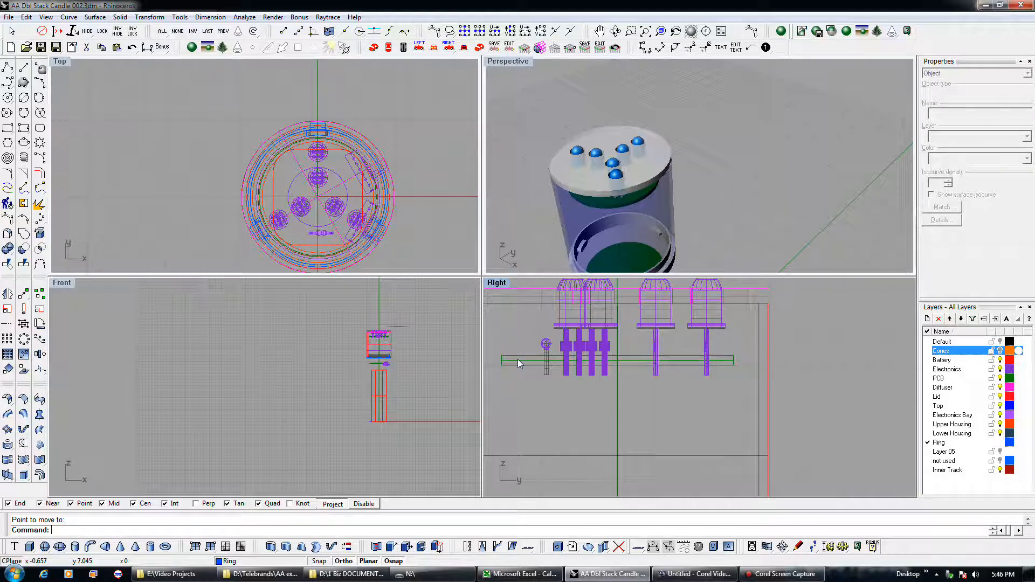
left_click(517, 360)
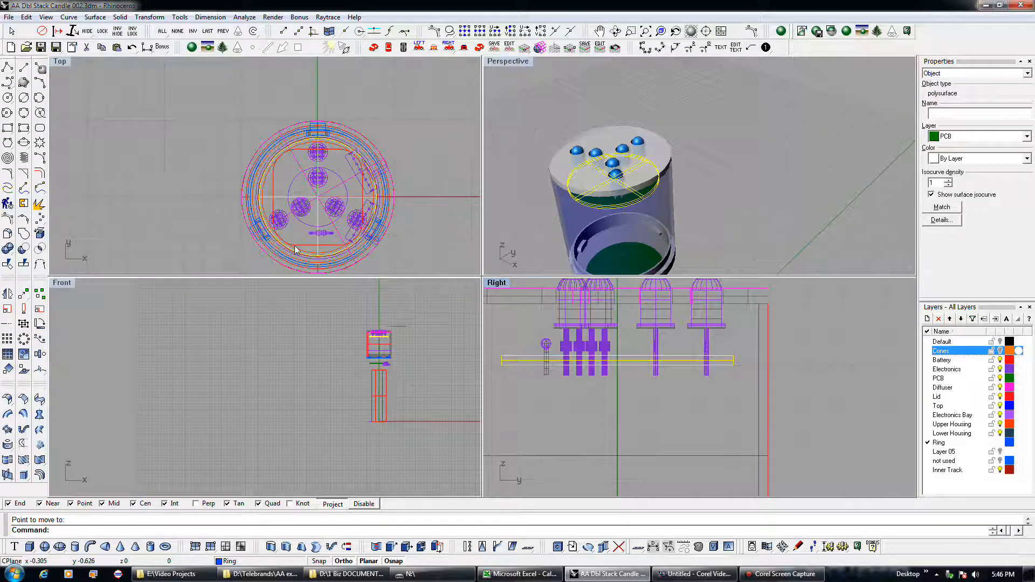
scroll(330, 262, "up", 3)
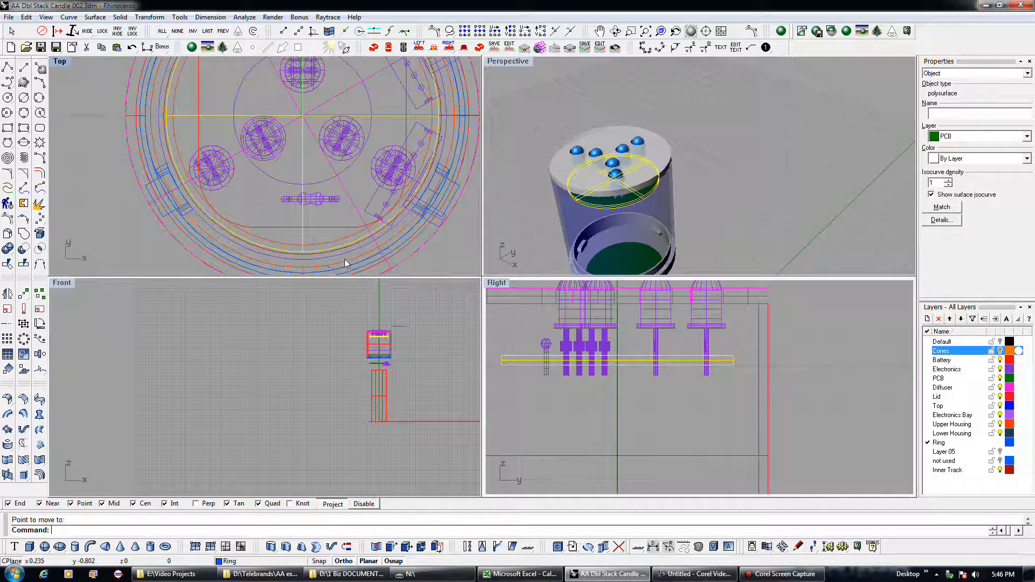
left_click(351, 261)
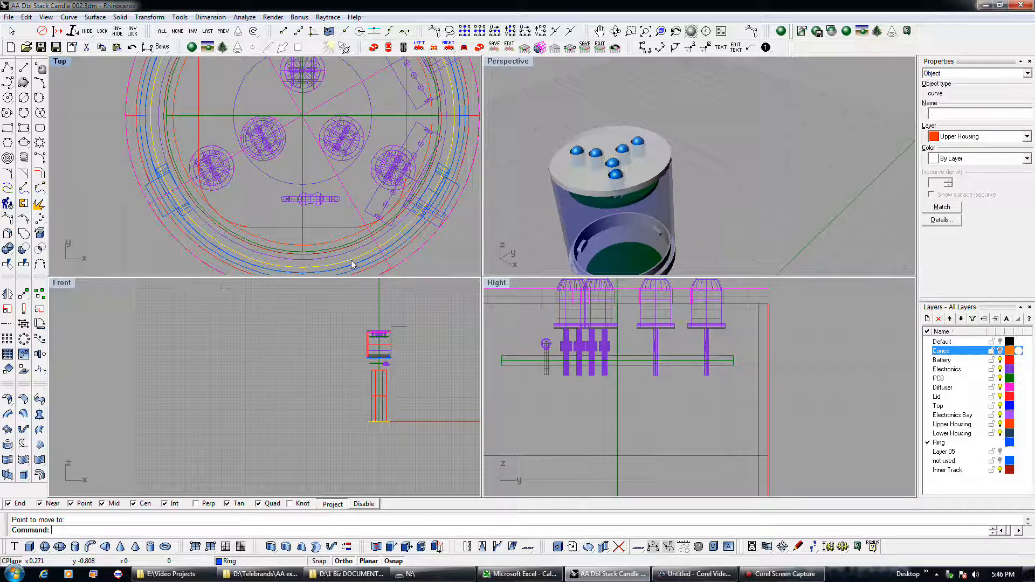
scroll(694, 335, "down", 3)
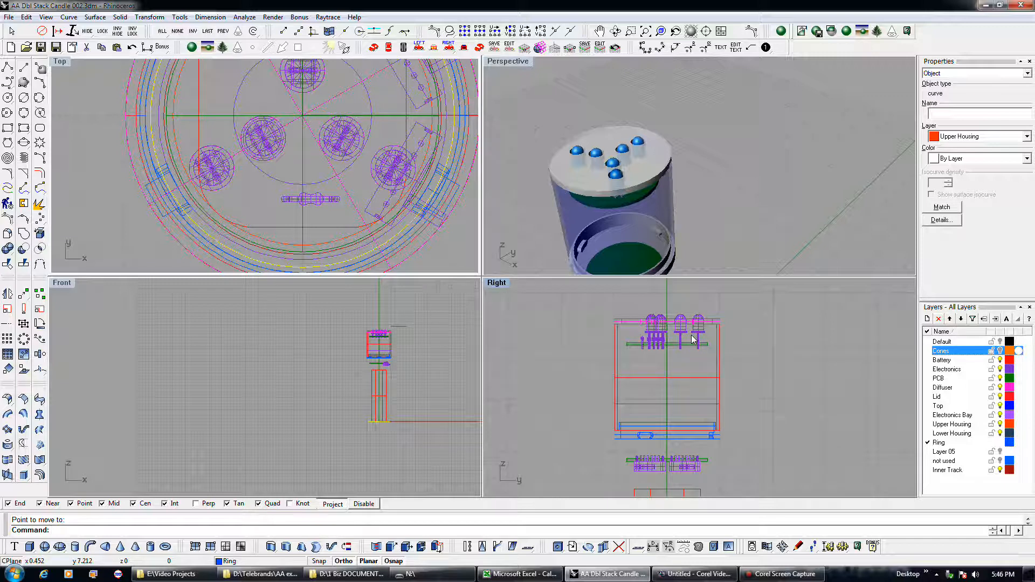
Try to move all visible parts vertically from an LED base edge to 0,0, and undo the move
scroll(623, 307, "down", 4)
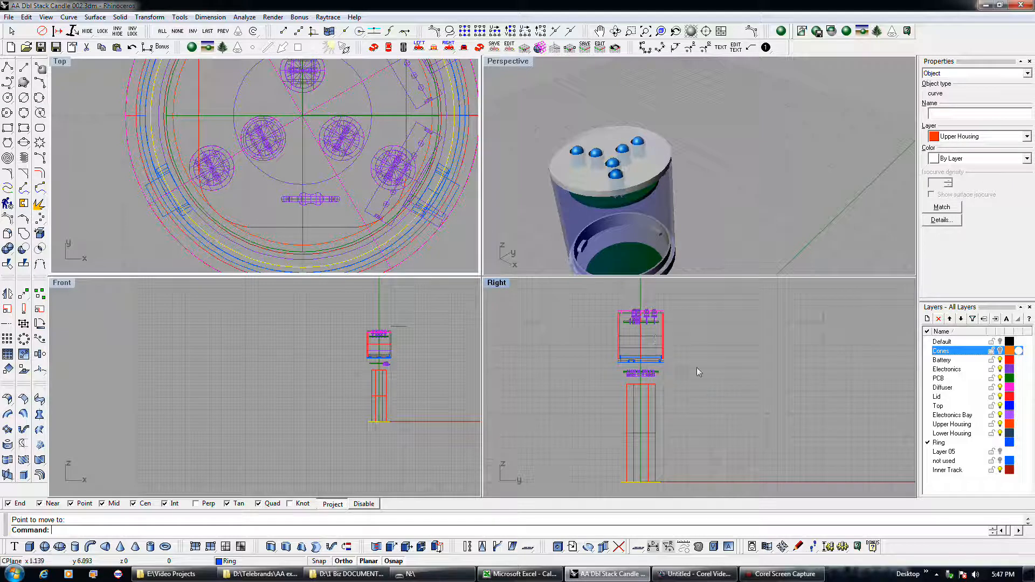
left_click_drag(705, 431, 552, 299)
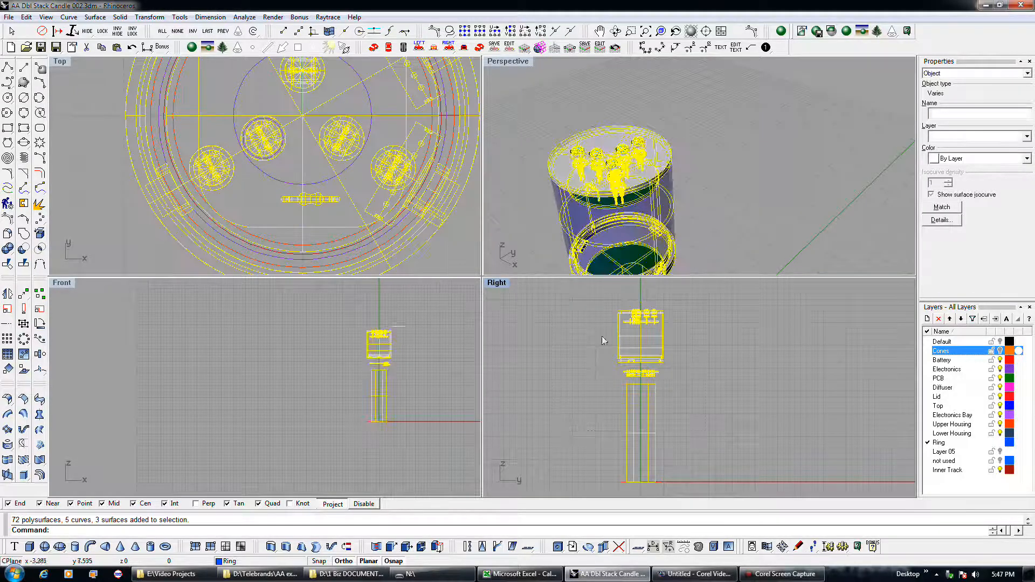
left_click(24, 294)
scroll(668, 329, "up", 10)
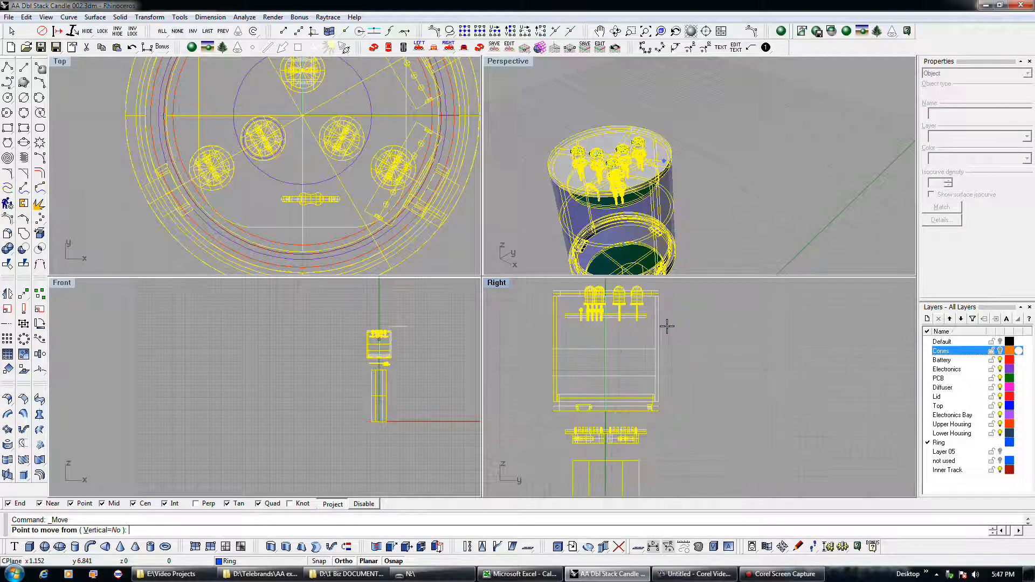
right_click_drag(647, 308, 643, 358)
scroll(630, 335, "up", 5)
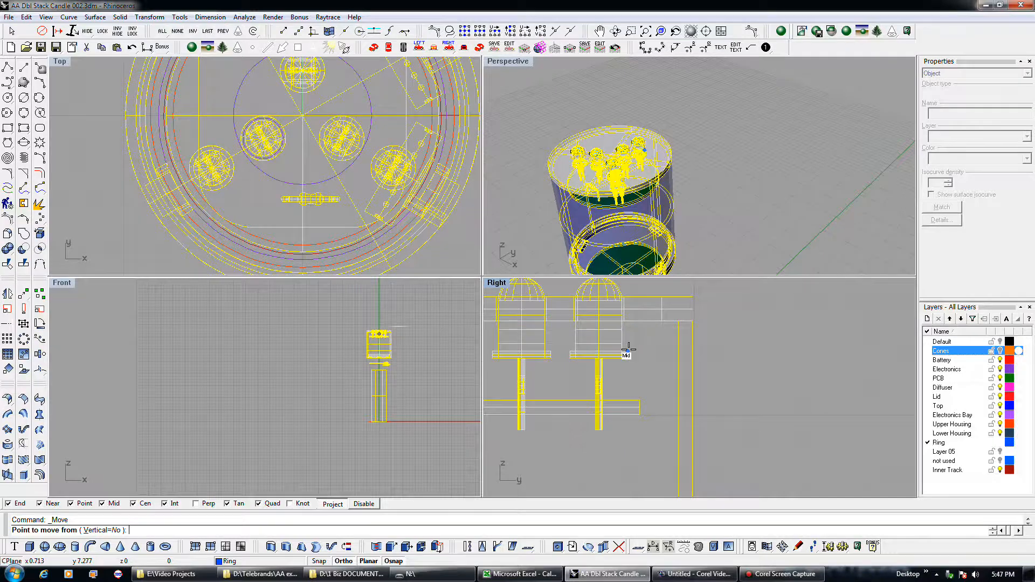
left_click(627, 348)
scroll(628, 343, "down", 5)
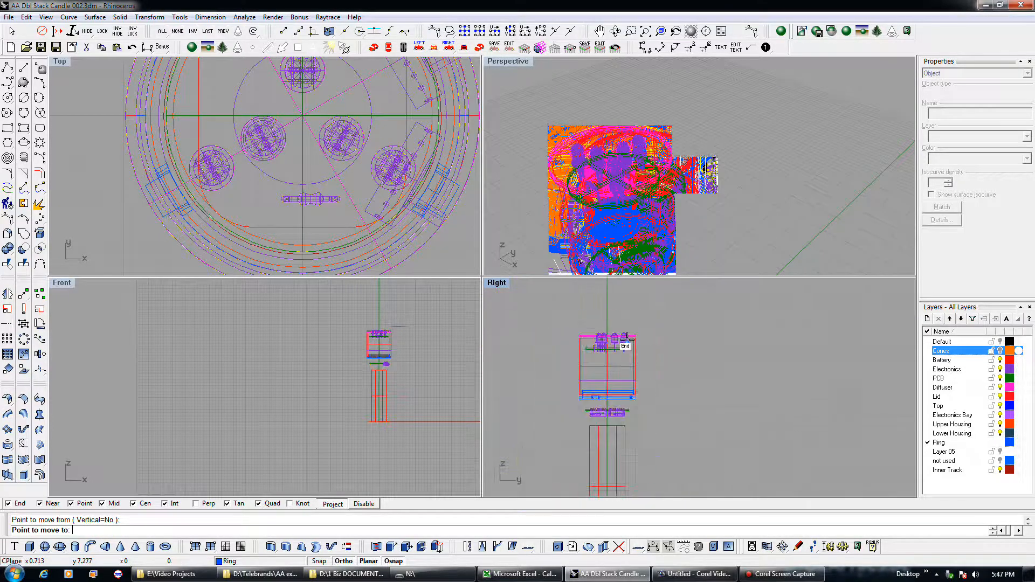
scroll(620, 433, "up", 5)
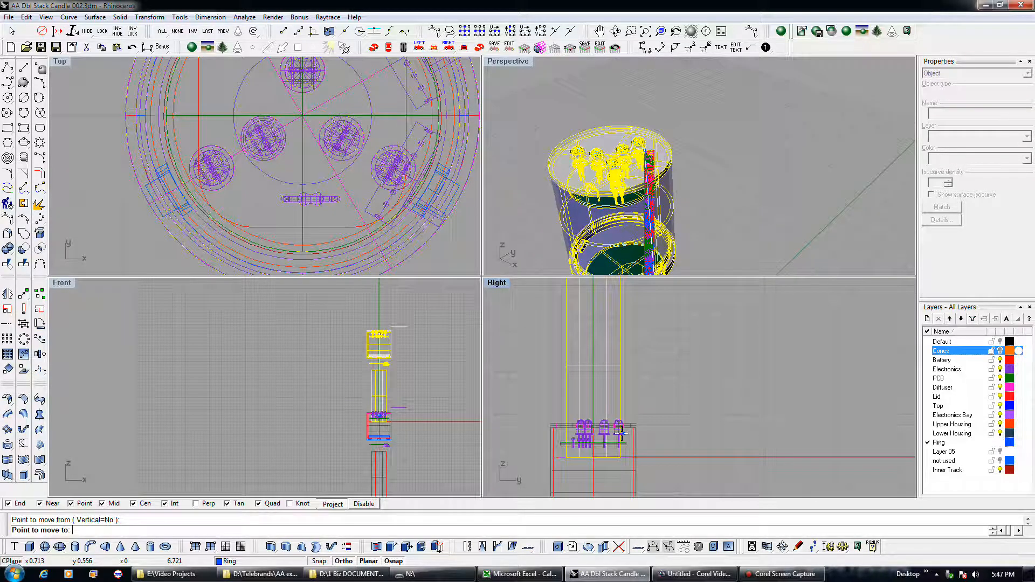
type("0,0")
key("Return")
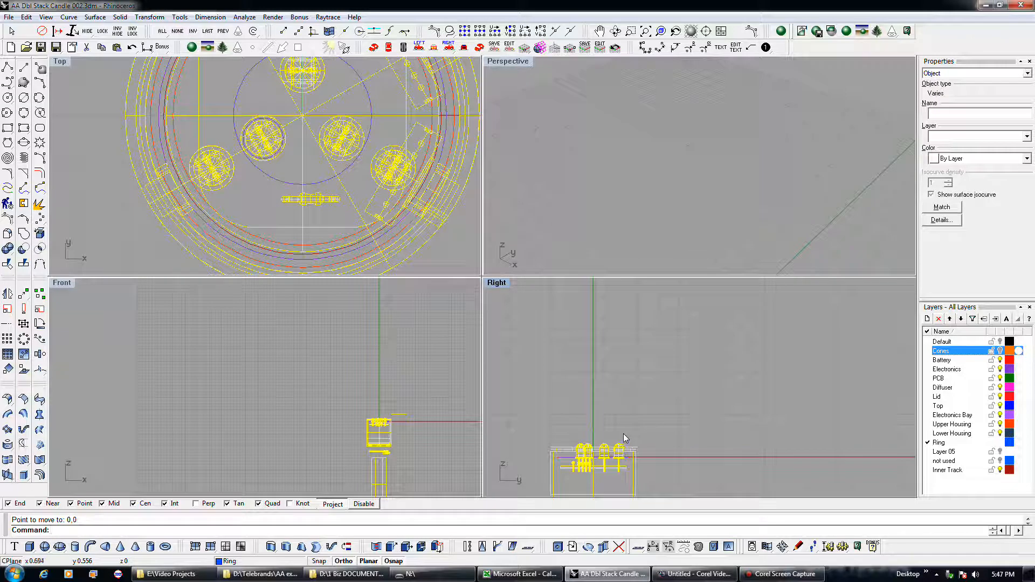
scroll(606, 362, "down", 8)
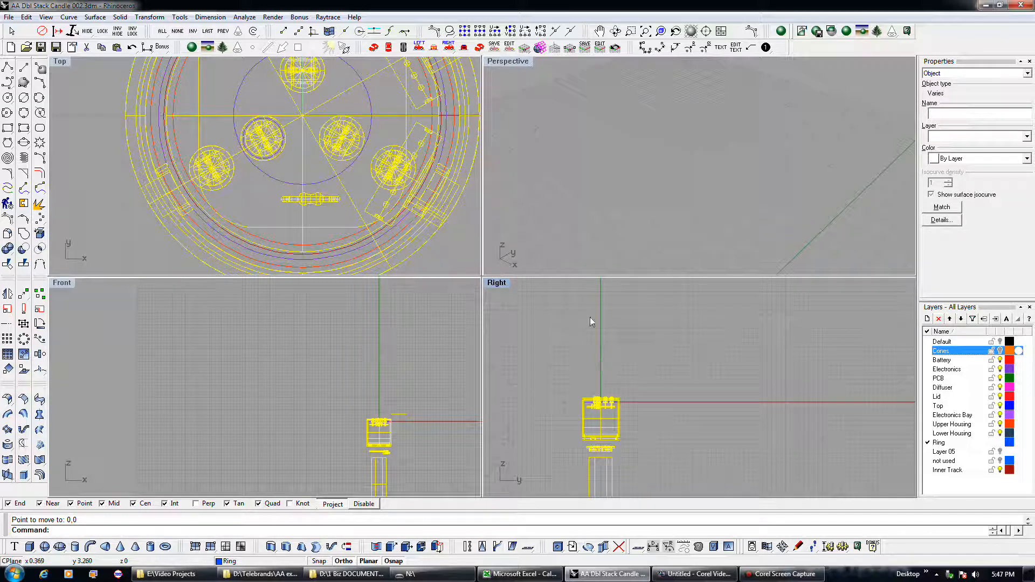
key("ctrl+z")
Turn on the Cones layer and add its two cones to the selected assembly
scroll(693, 395, "down", 3)
left_click(1000, 351)
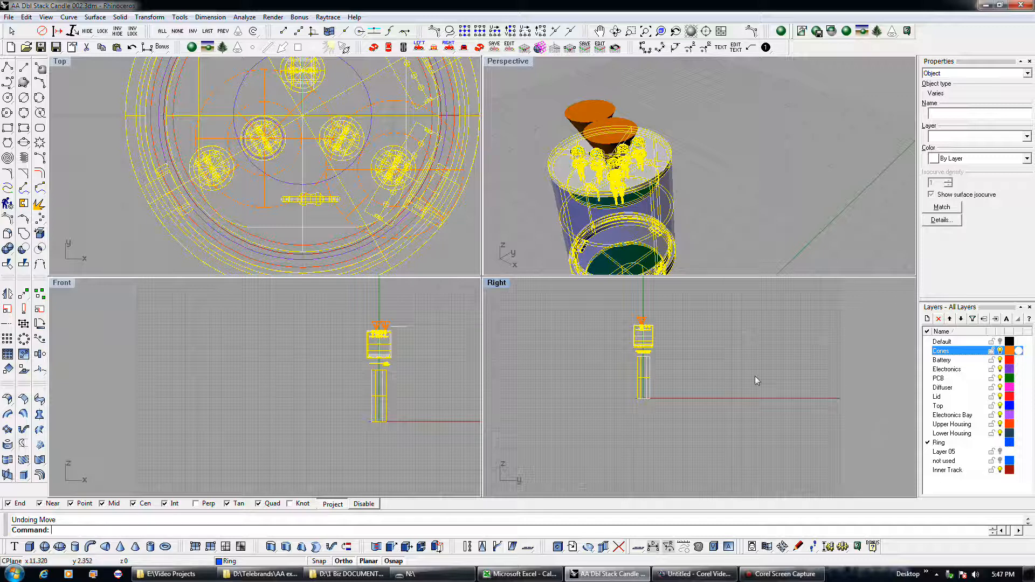
left_click_drag(623, 313, 665, 338)
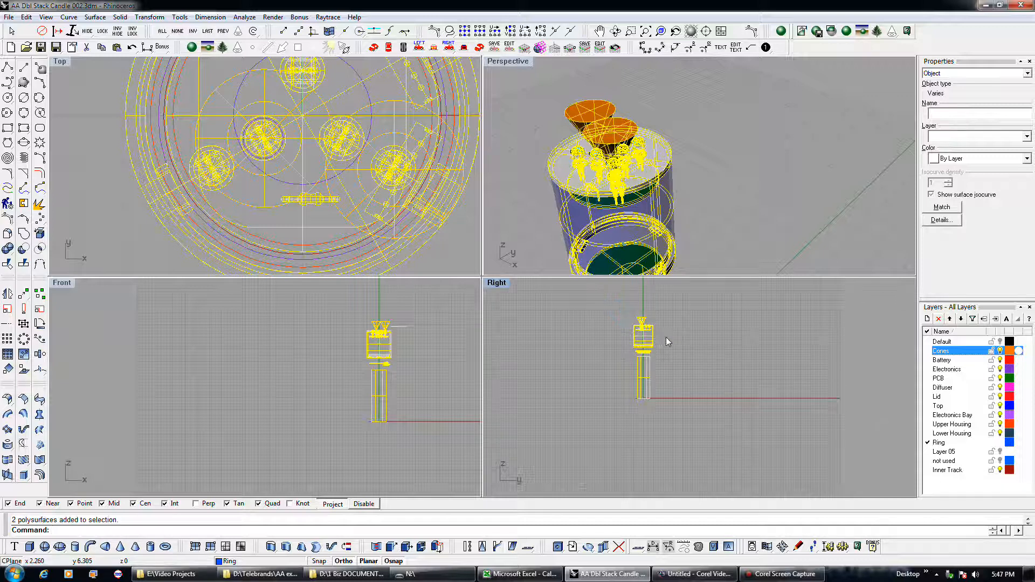
Move the whole assembly, including the cones, vertically from an LED base edge to 0,0 and deselect it
scroll(655, 321, "up", 3)
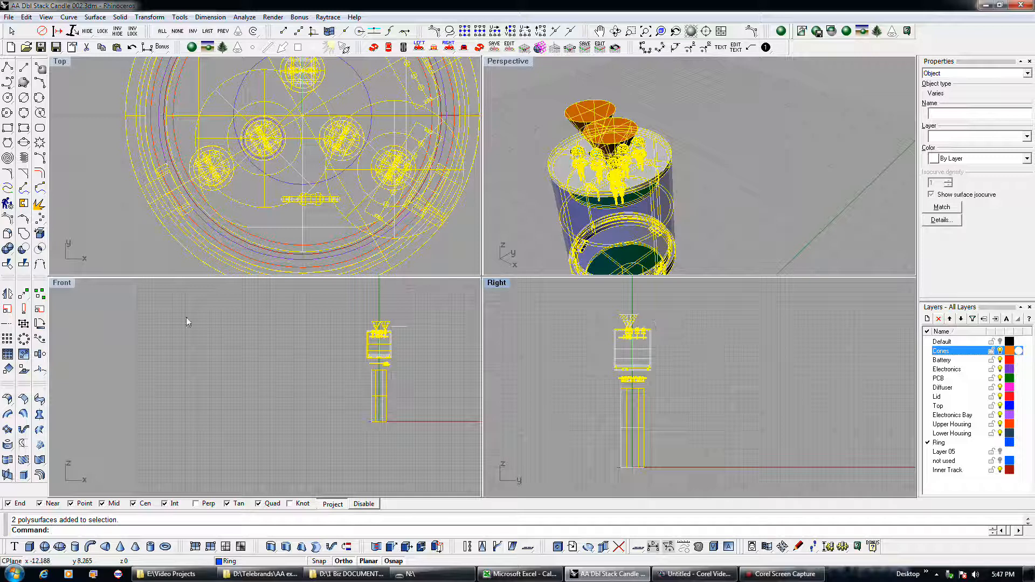
left_click(24, 294)
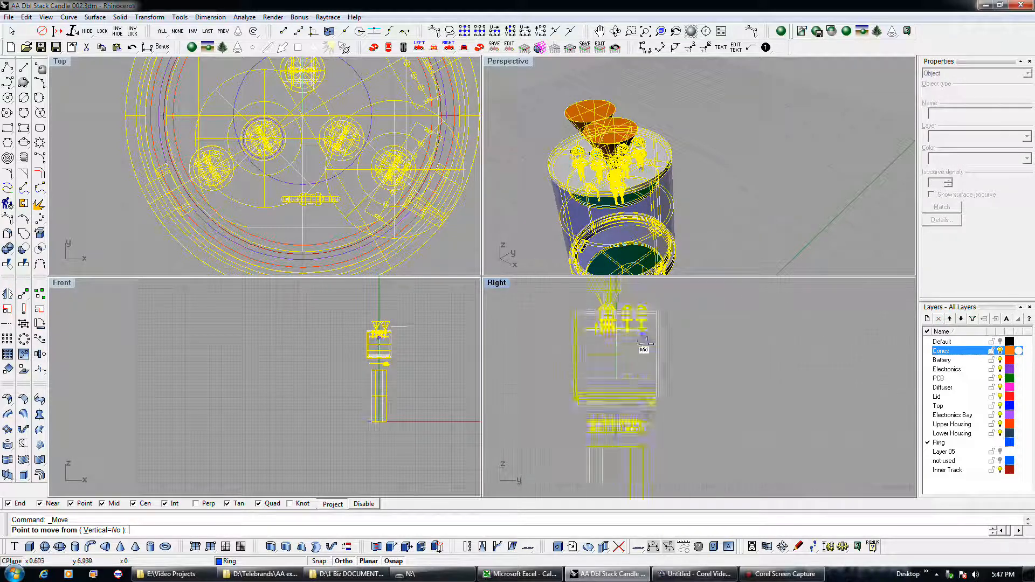
scroll(647, 318, "up", 3)
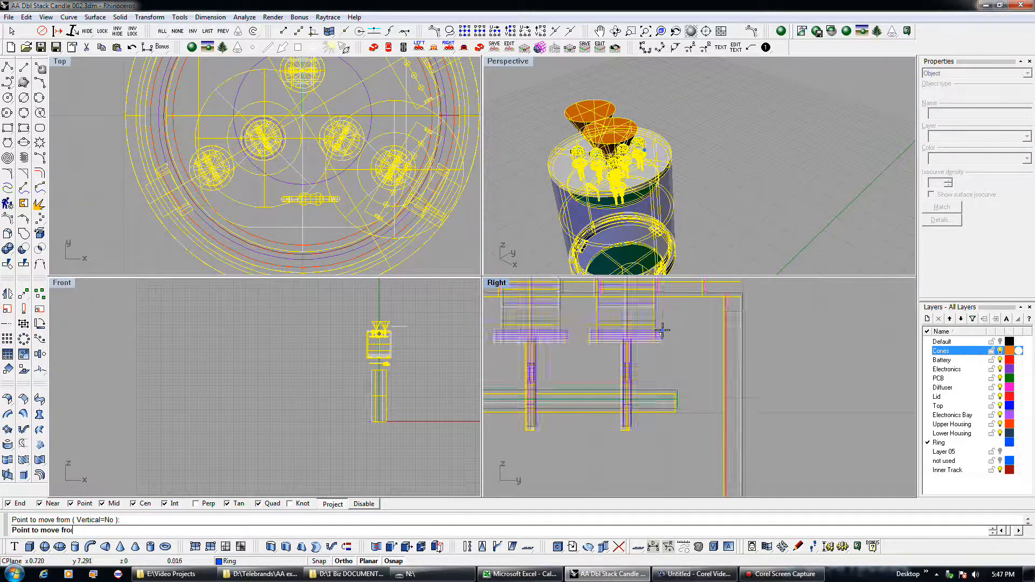
left_click(660, 335)
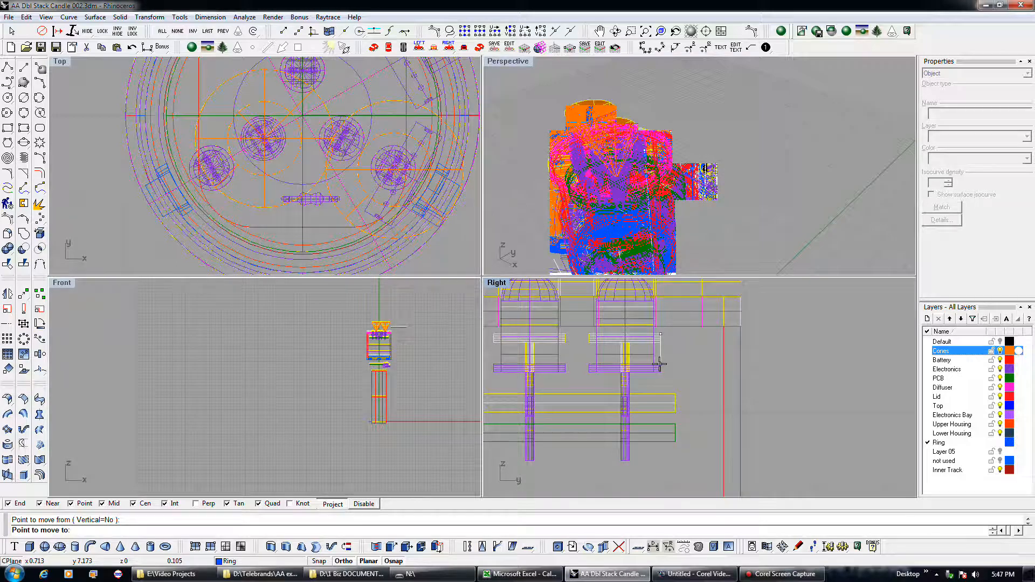
type("0,0")
key("Return")
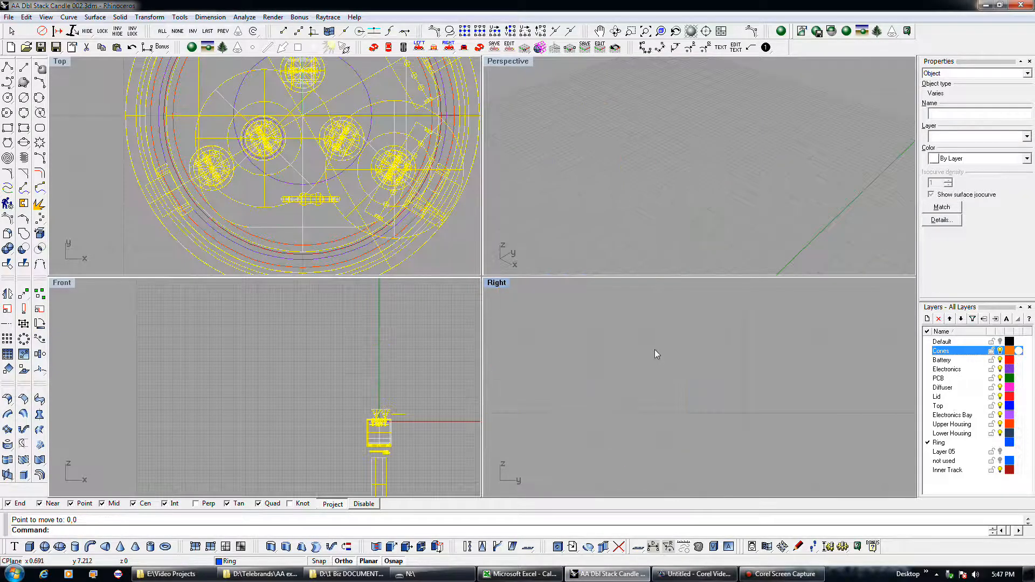
scroll(641, 320, "down", 6)
scroll(638, 382, "up", 2)
scroll(639, 381, "up", 3)
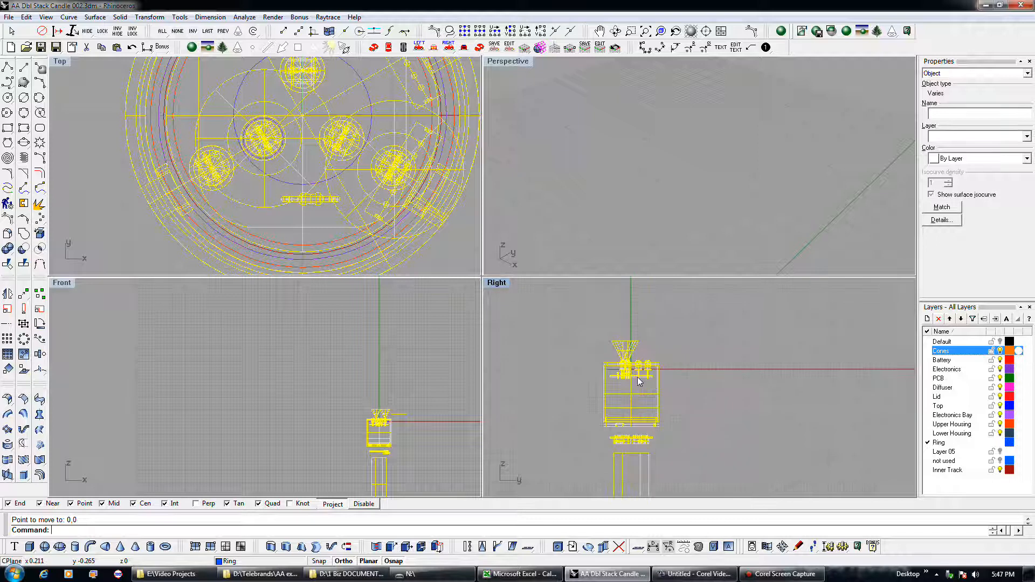
left_click(701, 375)
Turn off the visibility of the Cones layer, leaving the repositioned candle assembly displayed
scroll(376, 205, "down", 5)
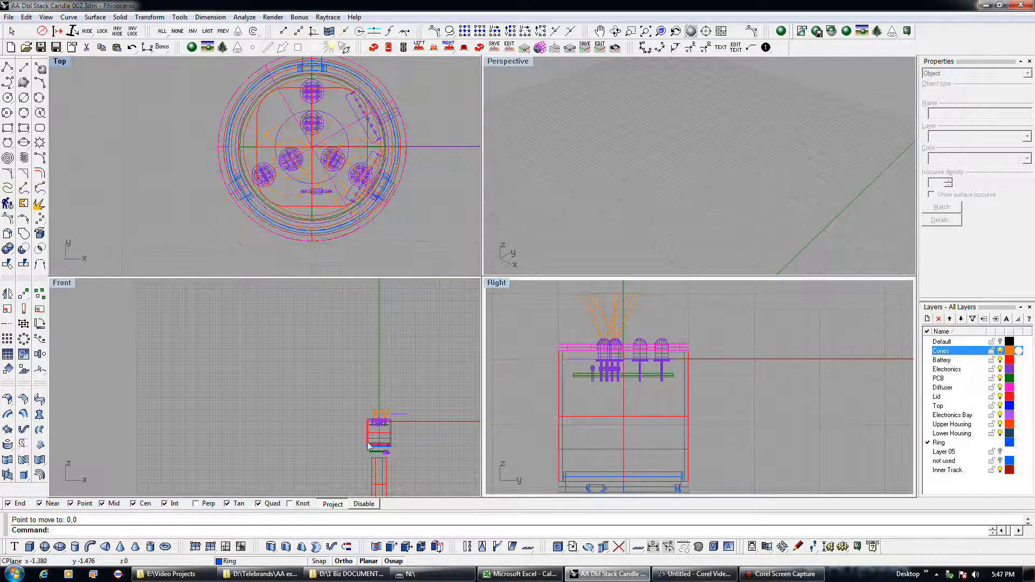
scroll(423, 426, "up", 6)
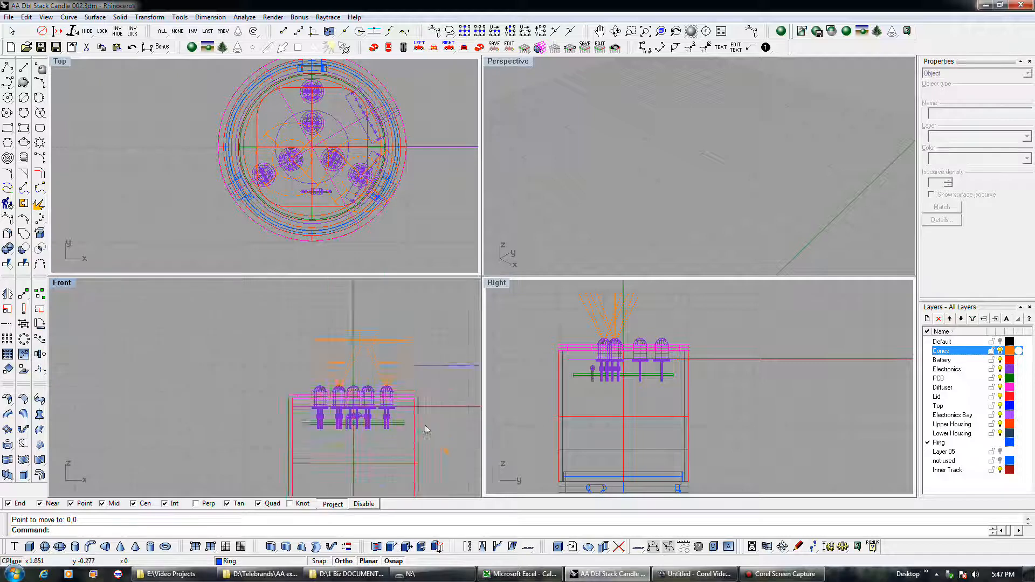
scroll(612, 210, "down", 6)
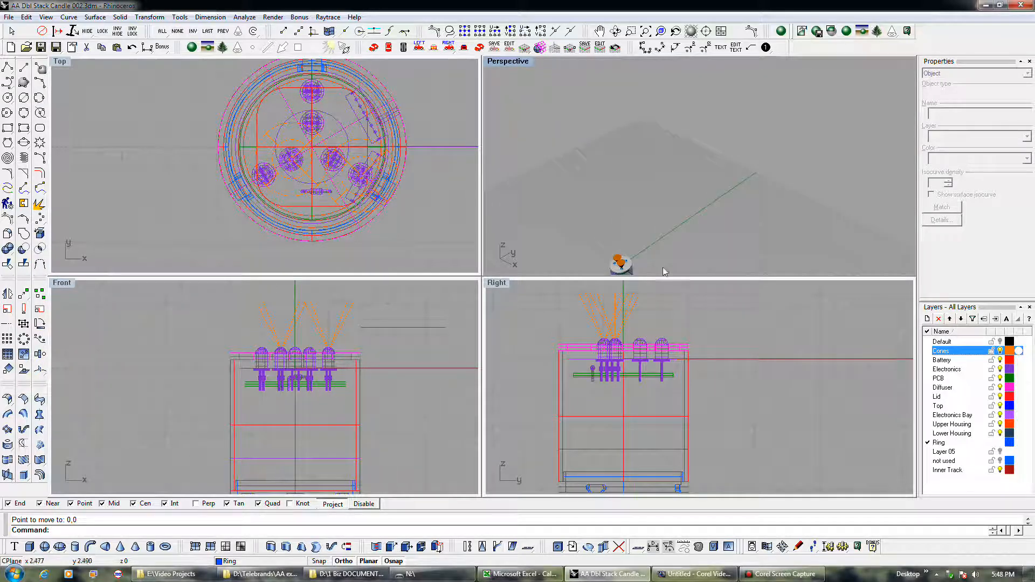
right_click_drag(611, 156, 604, 230)
scroll(635, 197, "up", 6)
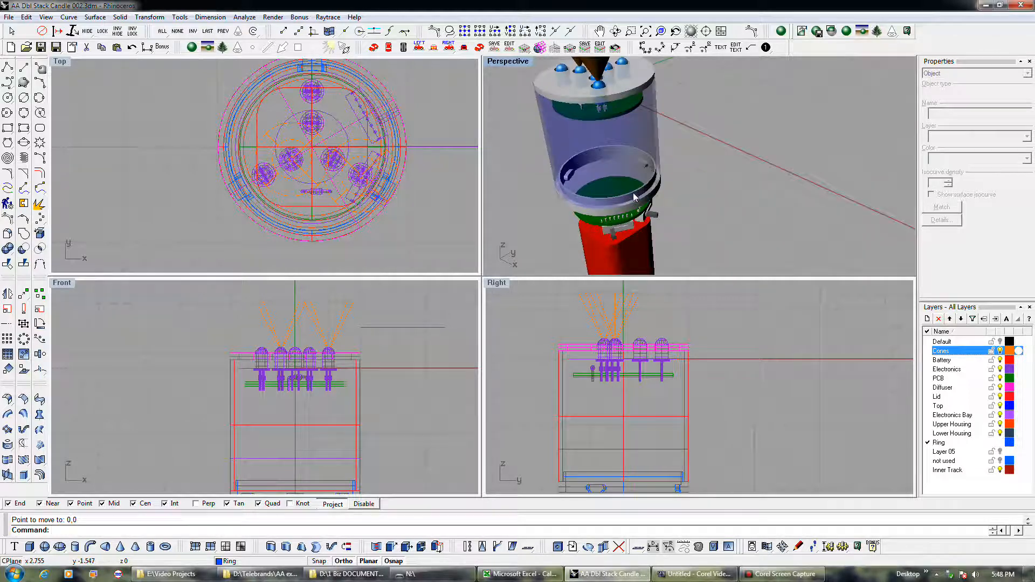
scroll(635, 198, "down", 1)
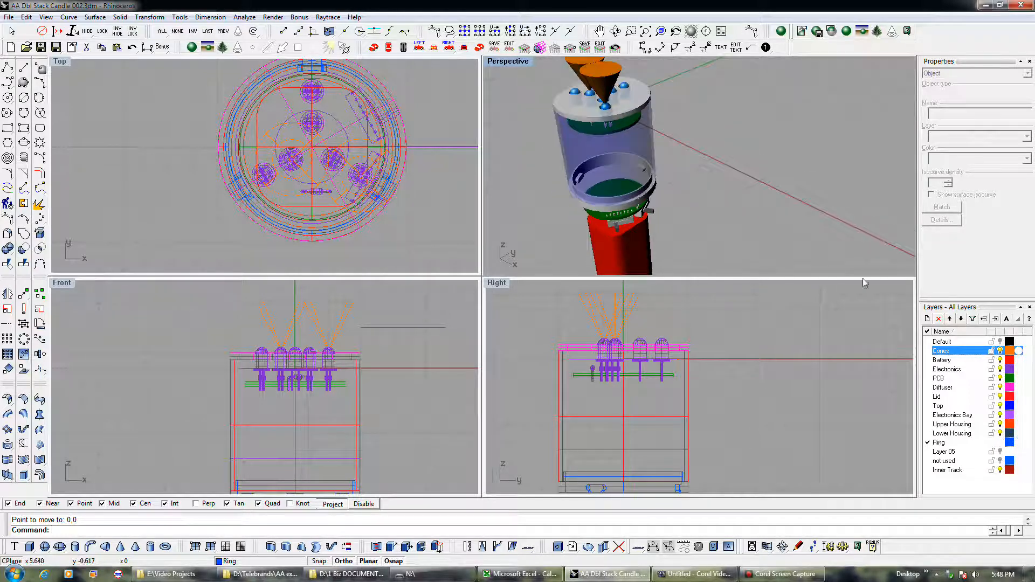
left_click(1000, 351)
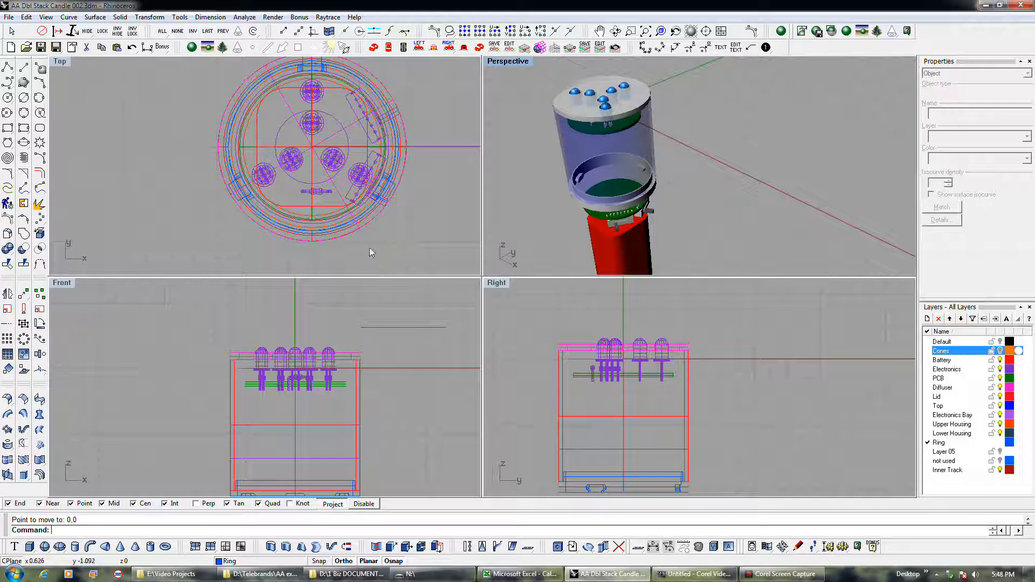
Extrude the circular Upper Housing curve straight down as a capped solid, from the LED base level to the lower connector board
scroll(345, 229, "up", 5)
left_click(359, 235)
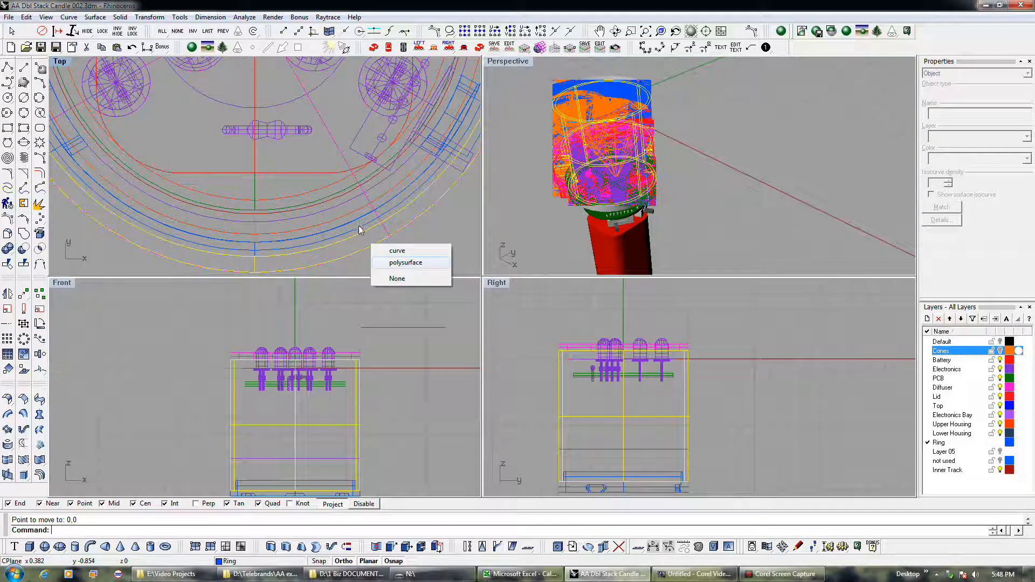
left_click(352, 220)
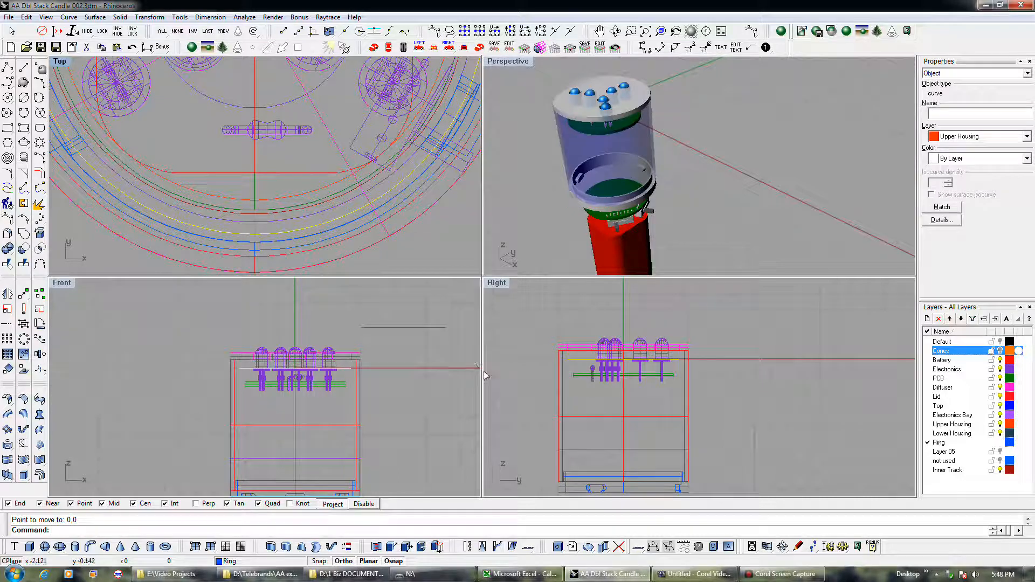
scroll(581, 361, "up", 3)
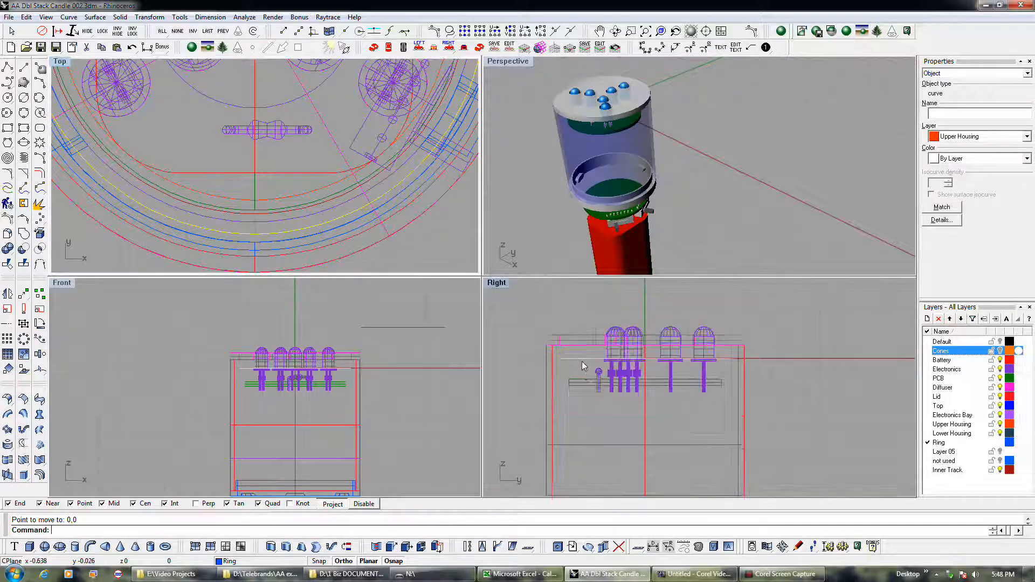
scroll(582, 361, "up", 2)
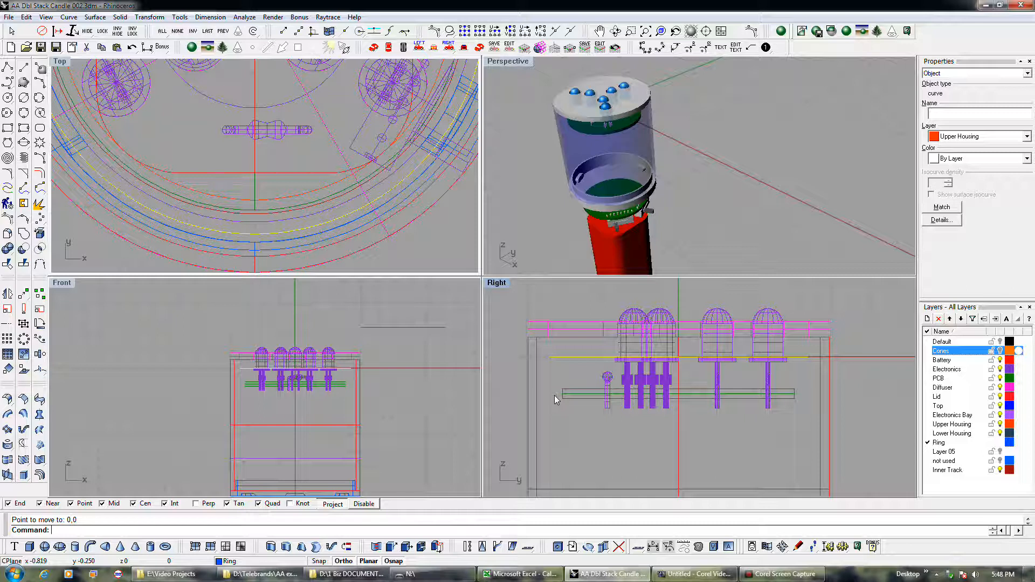
scroll(554, 396, "down", 5)
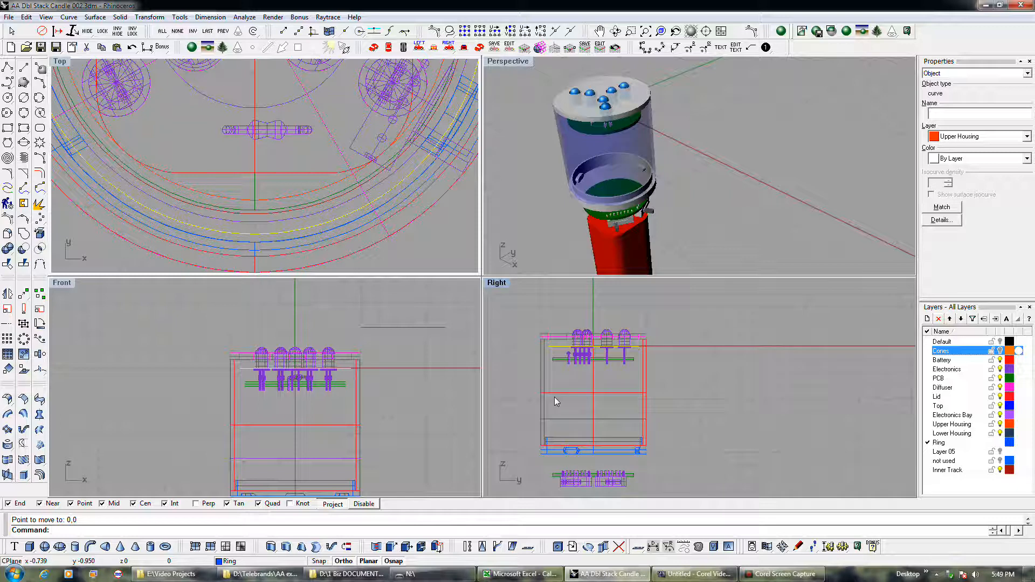
left_click(272, 547)
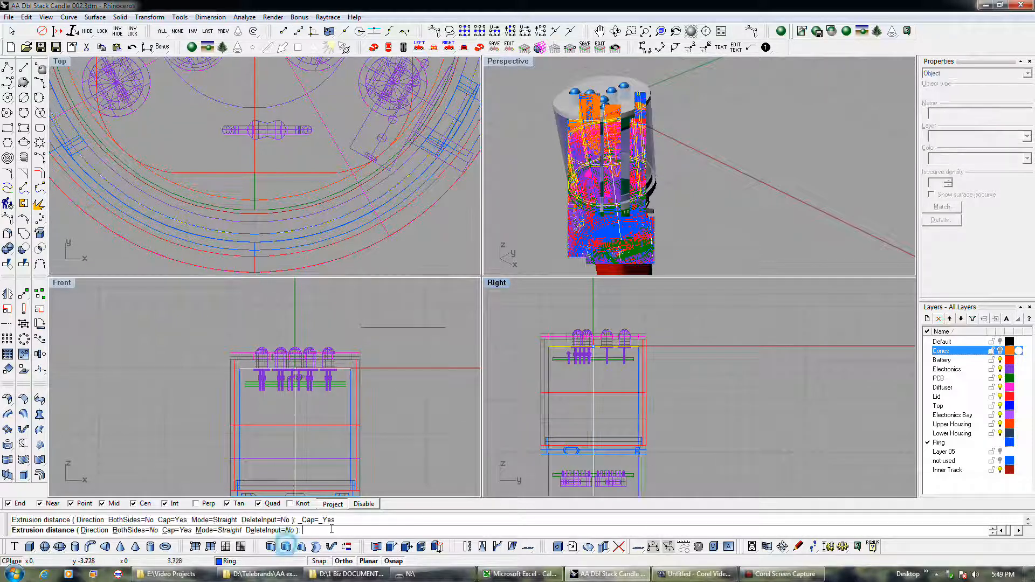
left_click(503, 477)
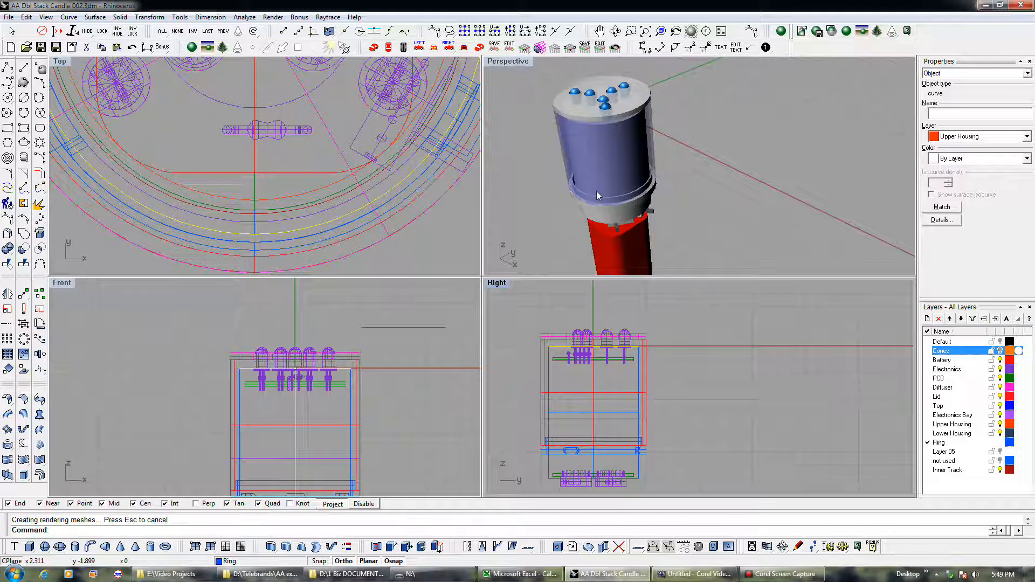
Examine the extruded inner cylinder's fit inside the outer Lid housing and bottom ring, in 3D and from the side
scroll(591, 122, "down", 4)
scroll(591, 122, "down", 4)
scroll(591, 121, "up", 10)
mouse_move(591, 121)
right_mouse_down()
mouse_move(580, 91)
mouse_move(581, 104)
right_mouse_up()
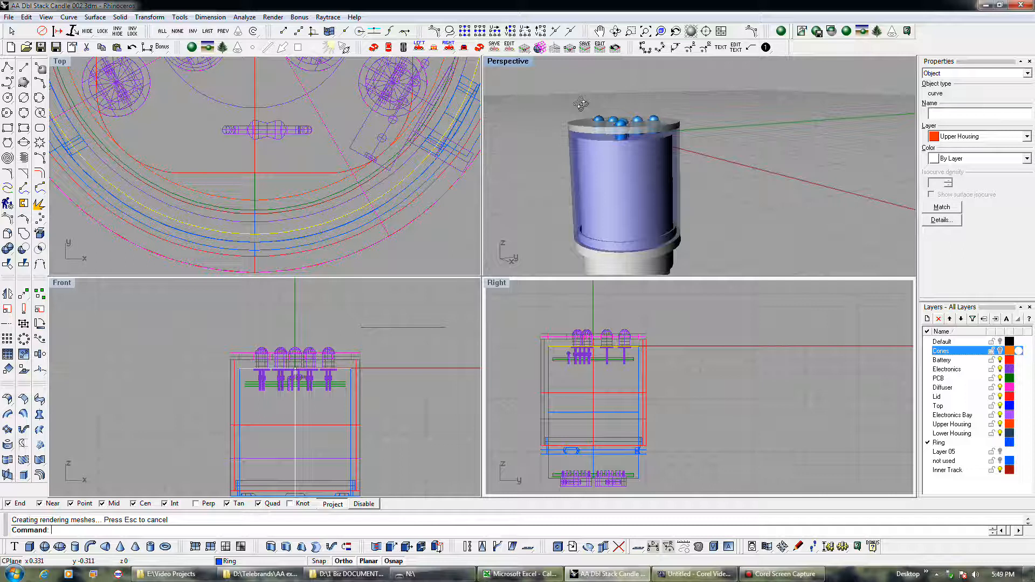
right_click_drag(581, 104, 582, 232)
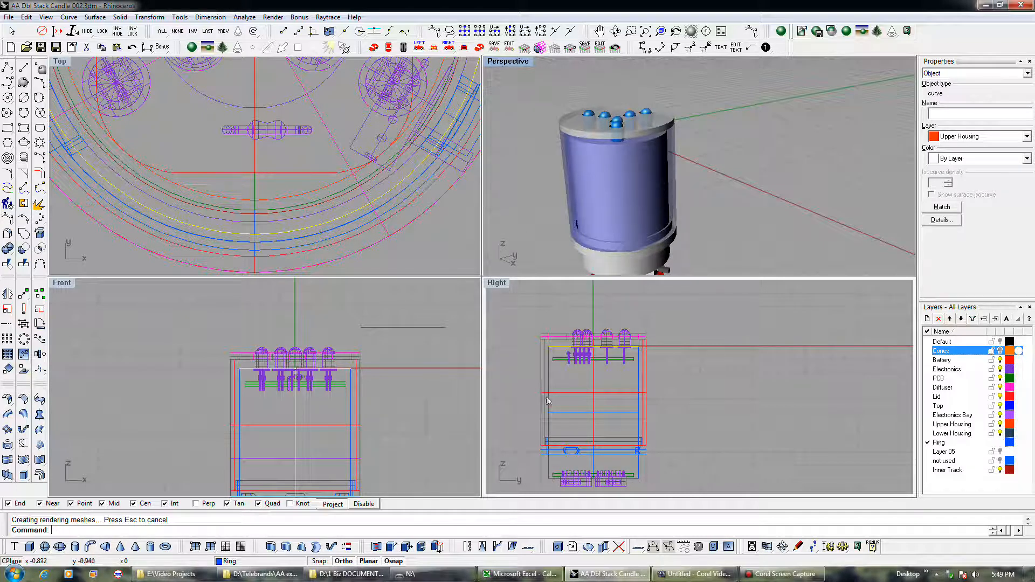
scroll(541, 393, "up", 5)
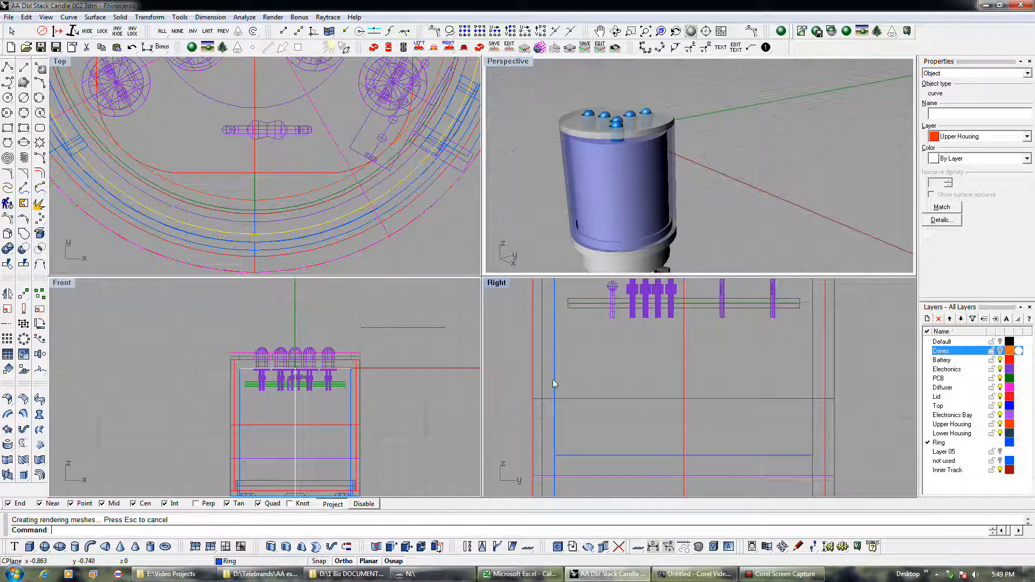
left_click(554, 379)
left_click(542, 380)
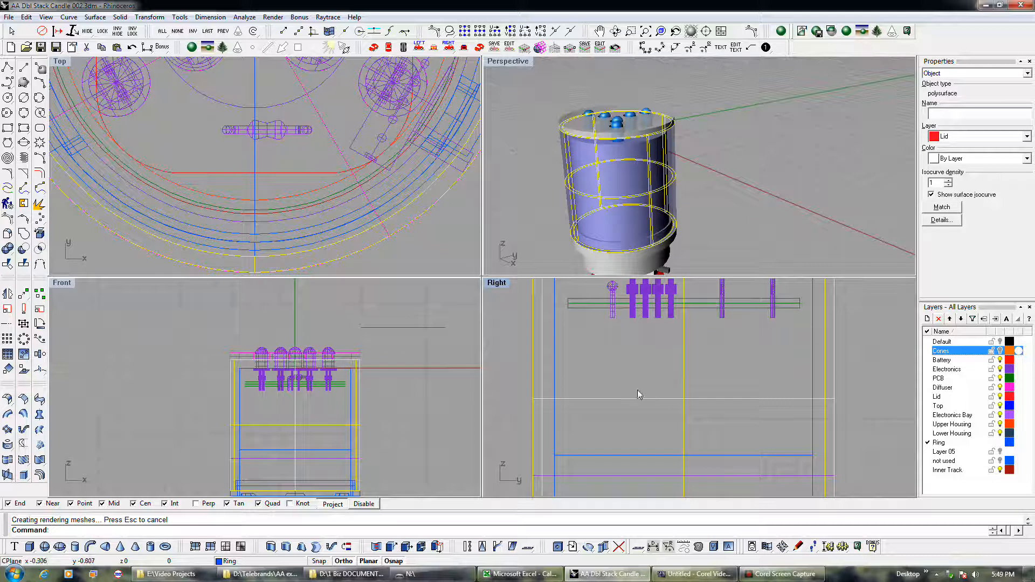
scroll(639, 396, "down", 5)
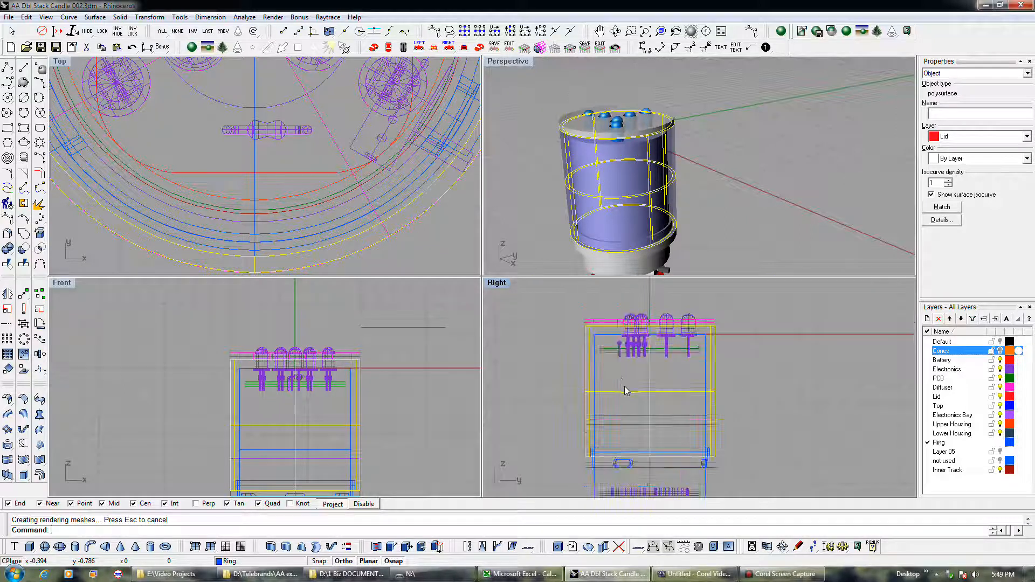
scroll(593, 456, "up", 4)
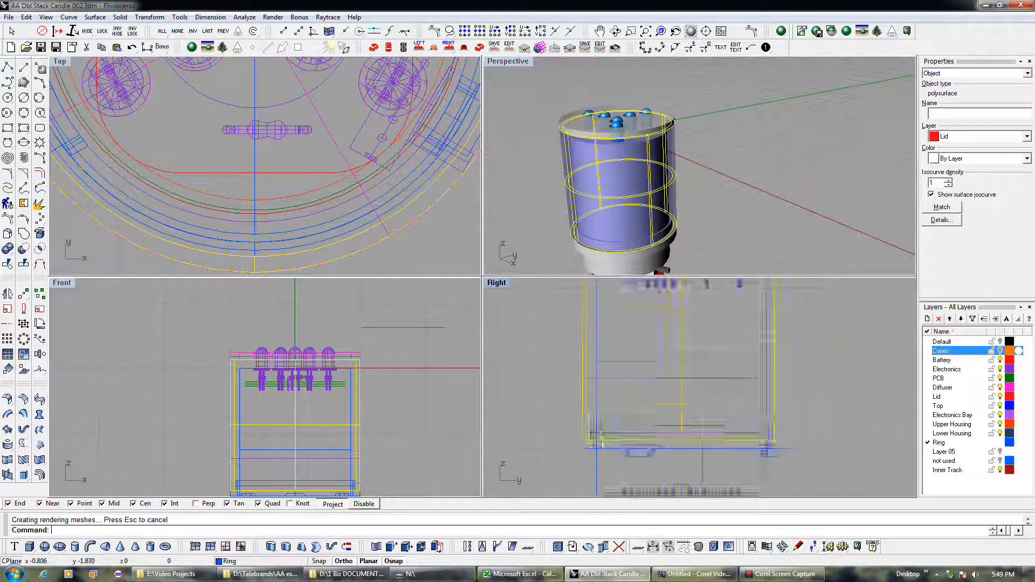
Examine how the bottom ring sits against the inner cylinder and the outer Lid housing from the side
left_click(588, 453)
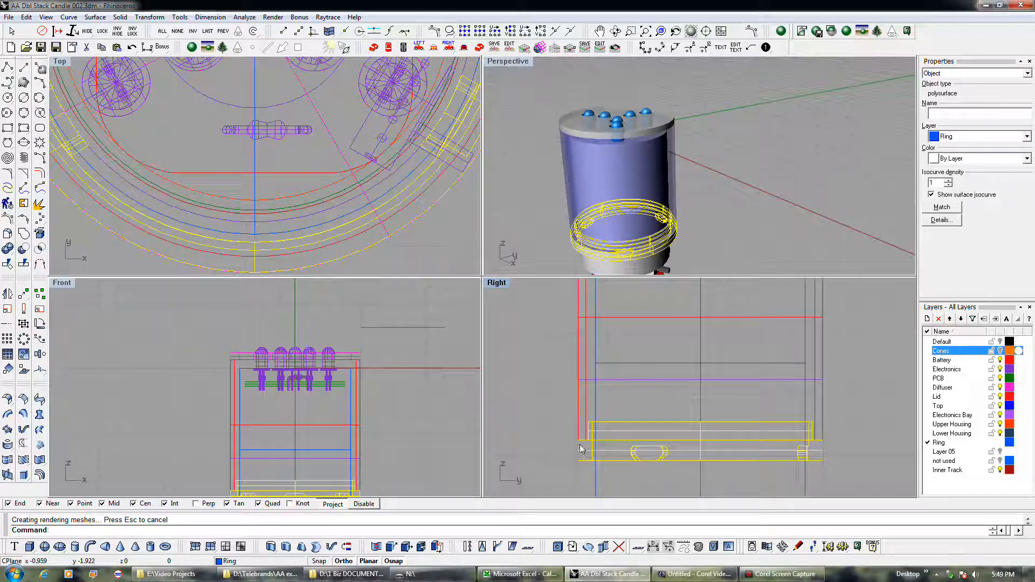
scroll(564, 440, "down", 2)
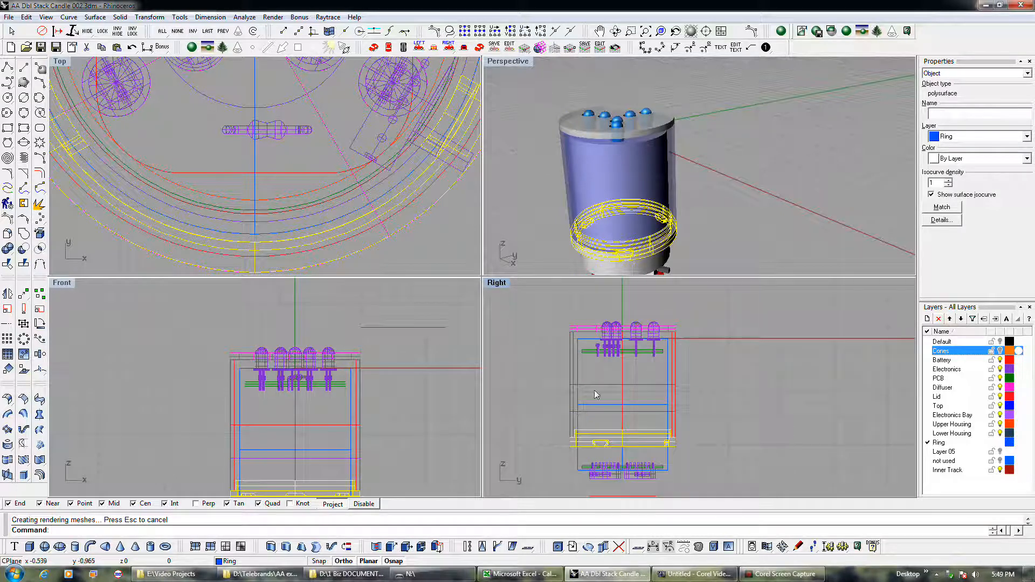
scroll(596, 394, "up", 2)
scroll(594, 391, "up", 1)
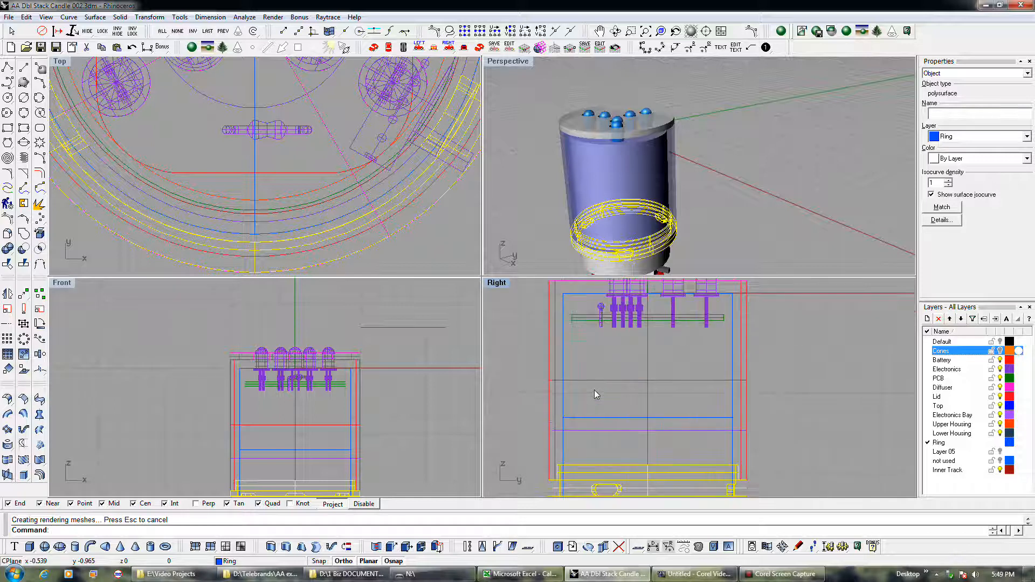
scroll(597, 395, "down", 3)
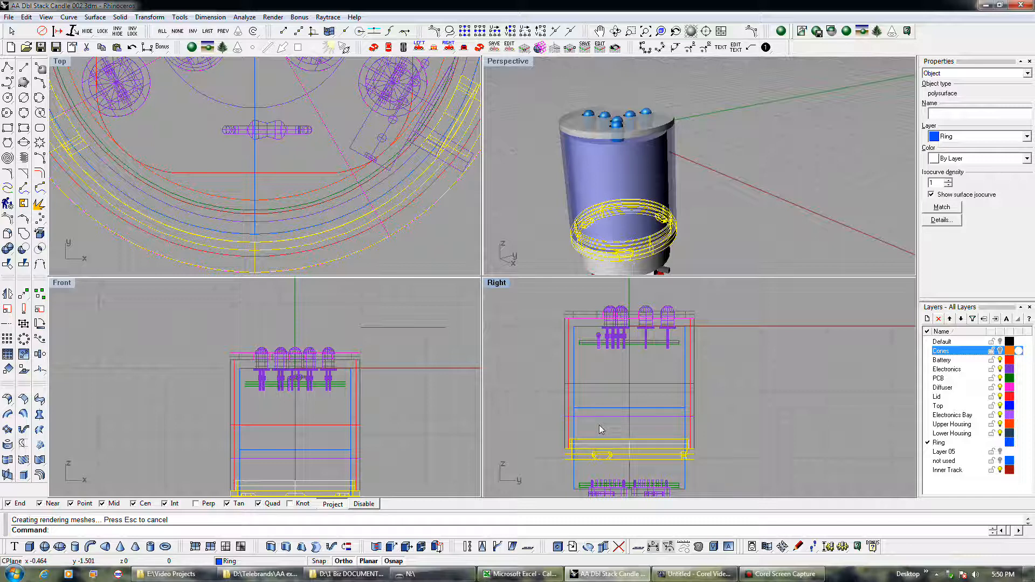
scroll(599, 426, "up", 3)
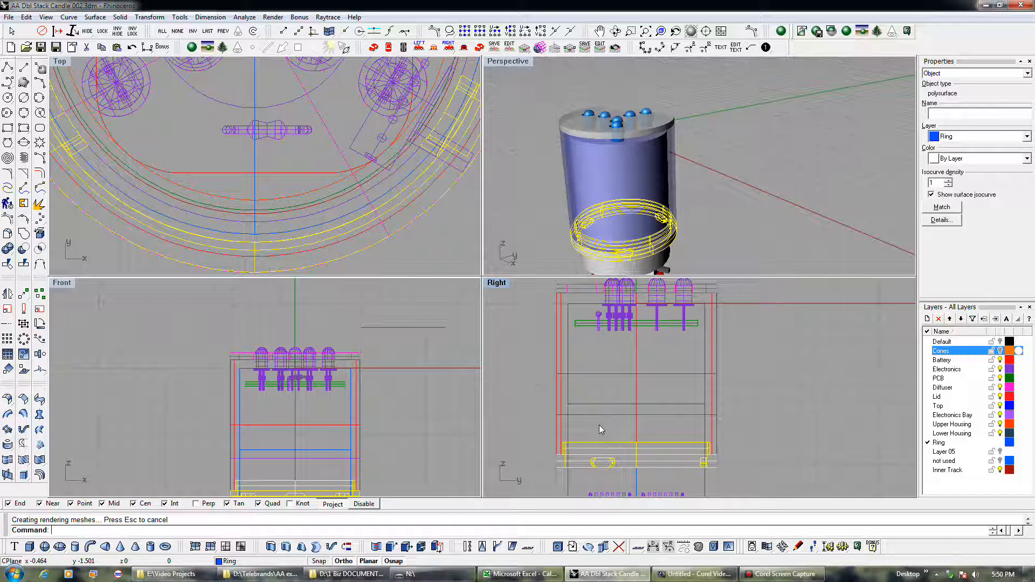
Raise the inner cylinder freehand to slightly above the LED base level, deselect it and check the result in 3D
left_click(592, 403)
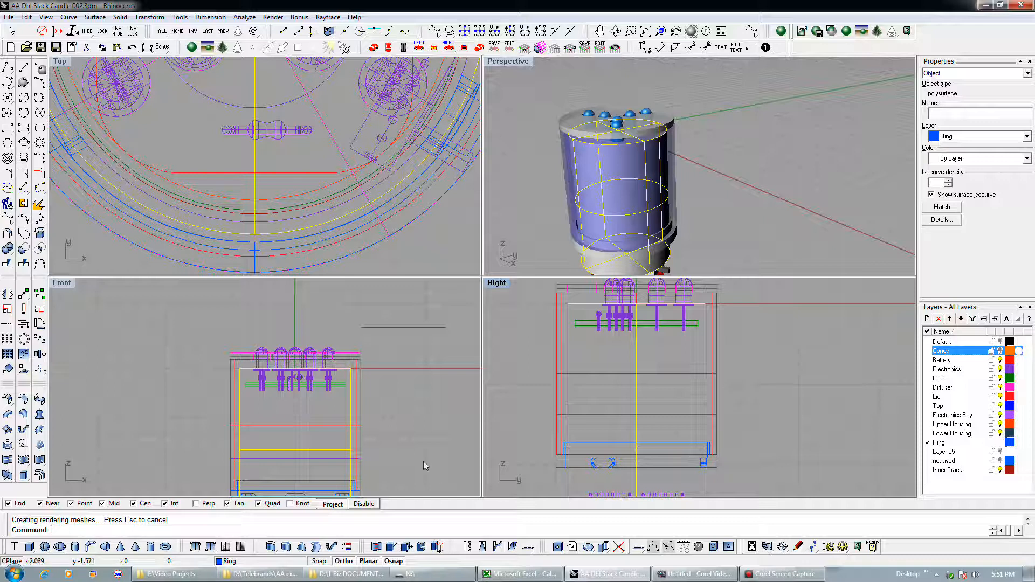
scroll(299, 387, "up", 5)
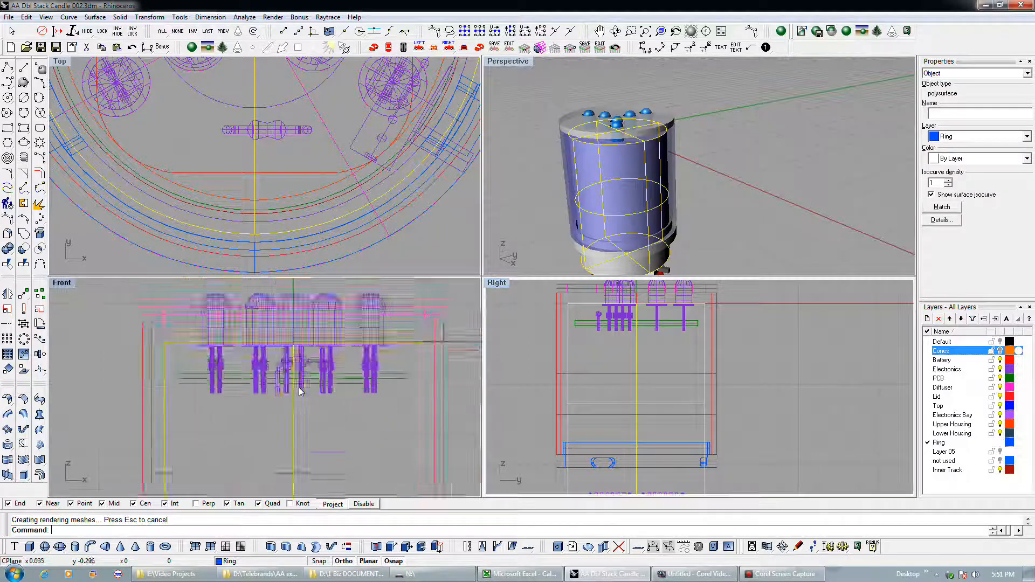
left_click(452, 387)
left_click_drag(452, 387, 451, 377)
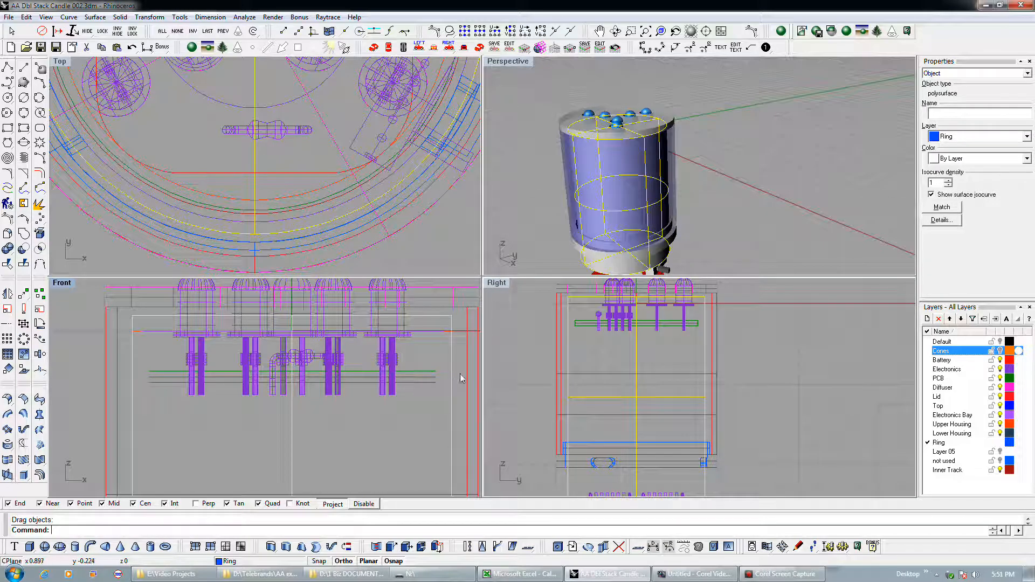
scroll(680, 156, "up", 2)
left_click(693, 162)
scroll(604, 135, "up", 5)
mouse_move(746, 205)
right_mouse_down()
mouse_move(739, 173)
mouse_move(746, 210)
right_mouse_up()
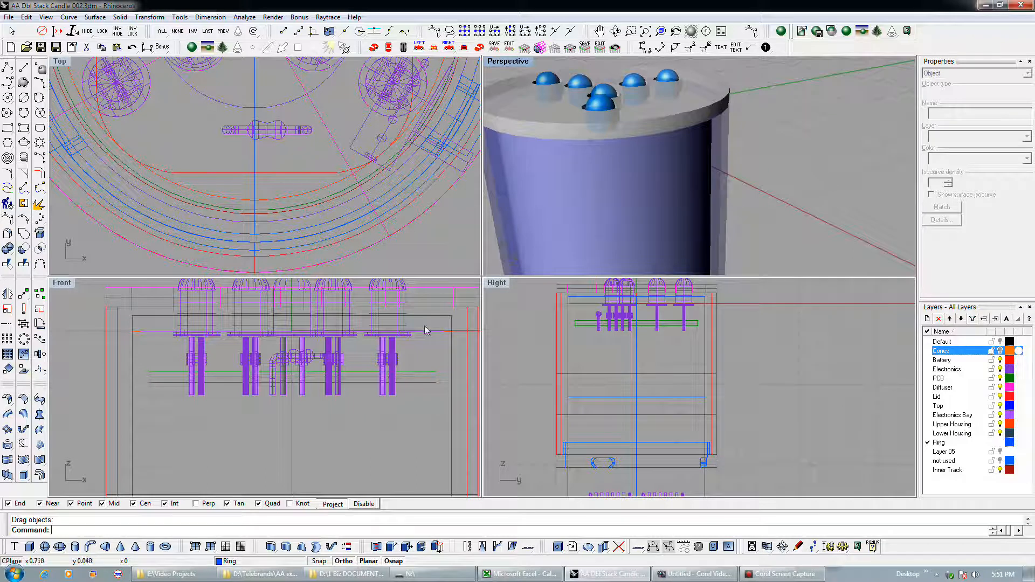
Examine the LED leads, the LED base flanges and the PCB edges relative to the inner cylinder's wall from the front
scroll(371, 330, "down", 3)
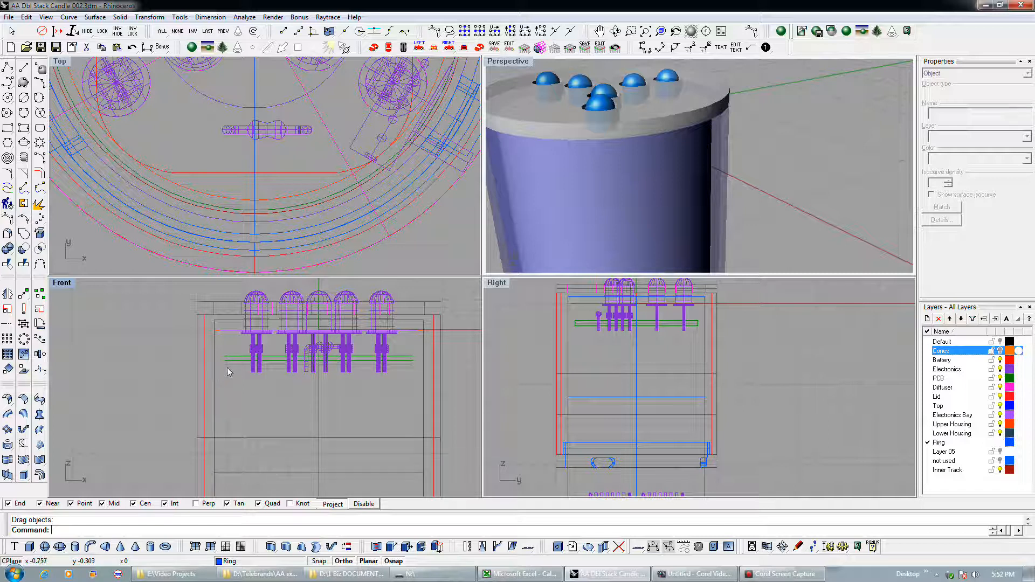
scroll(232, 365, "up", 4)
scroll(232, 364, "up", 1)
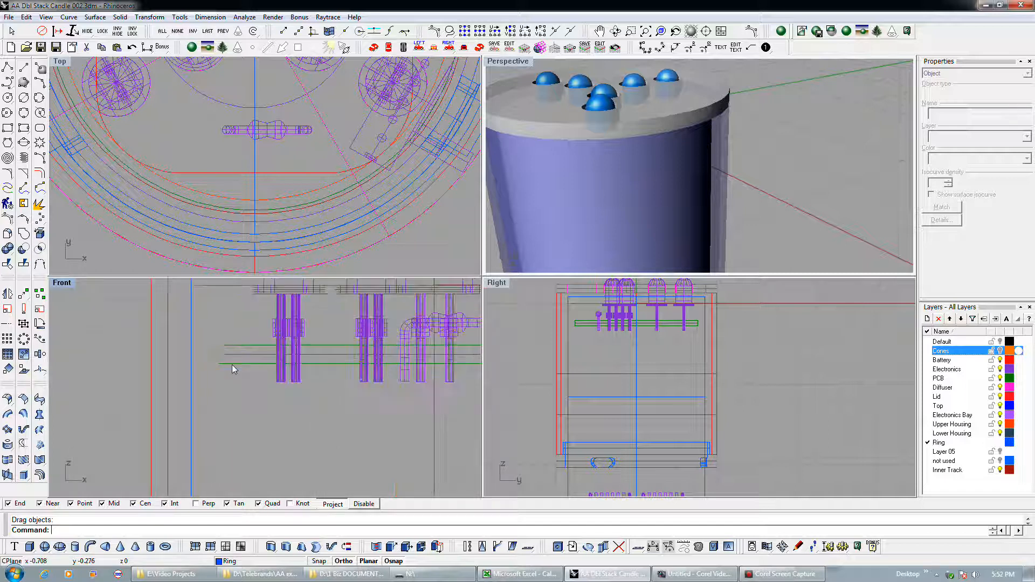
scroll(303, 347, "up", 1)
left_click(300, 345)
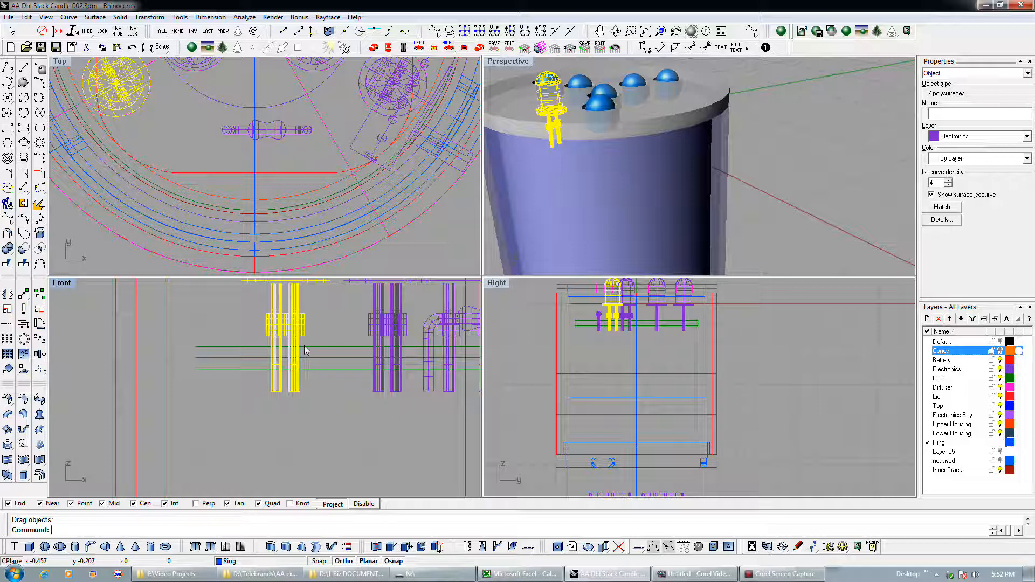
scroll(305, 350, "down", 2)
scroll(304, 350, "down", 1)
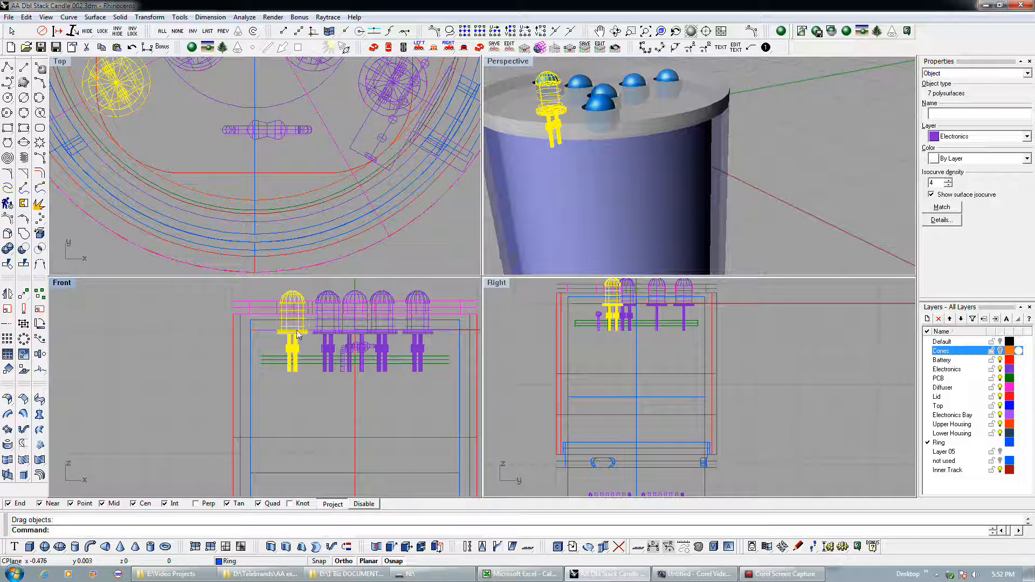
scroll(298, 354, "up", 1)
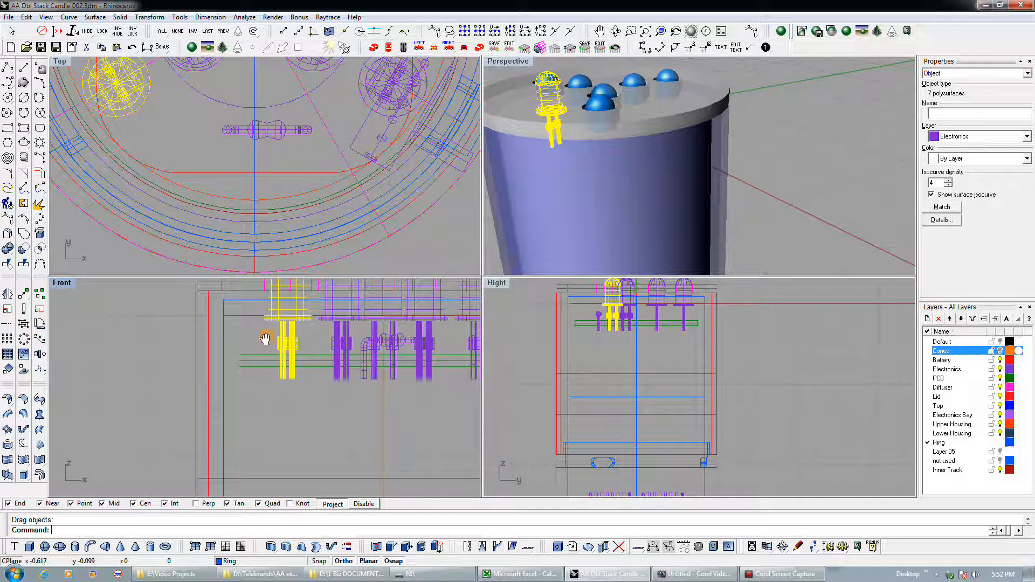
right_click_drag(267, 335, 258, 367)
Undo the inner cylinder's freehand drag, then try moving it 0.063 straight up from its top corner and undo that move
left_click(240, 339)
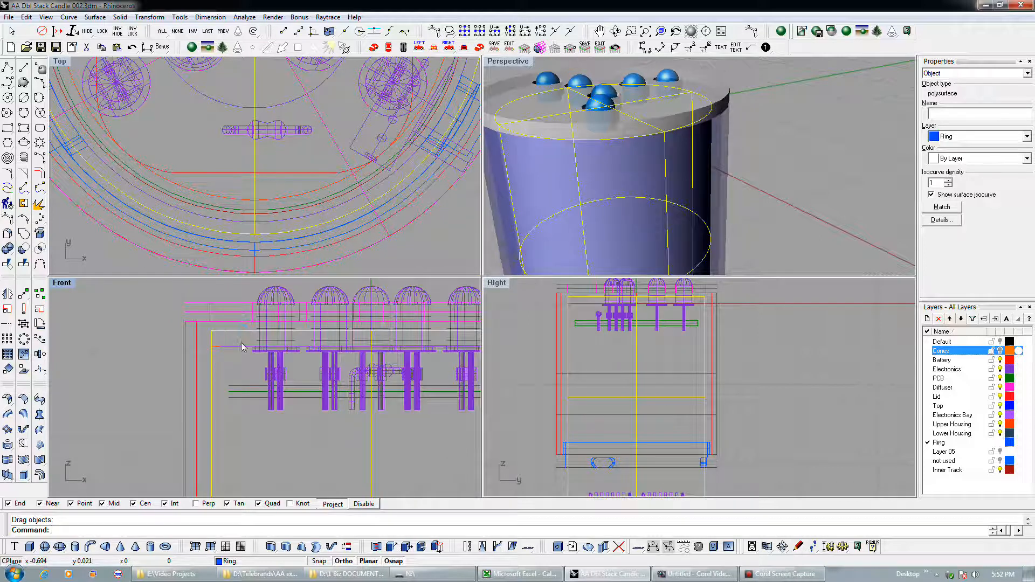
left_click(131, 47)
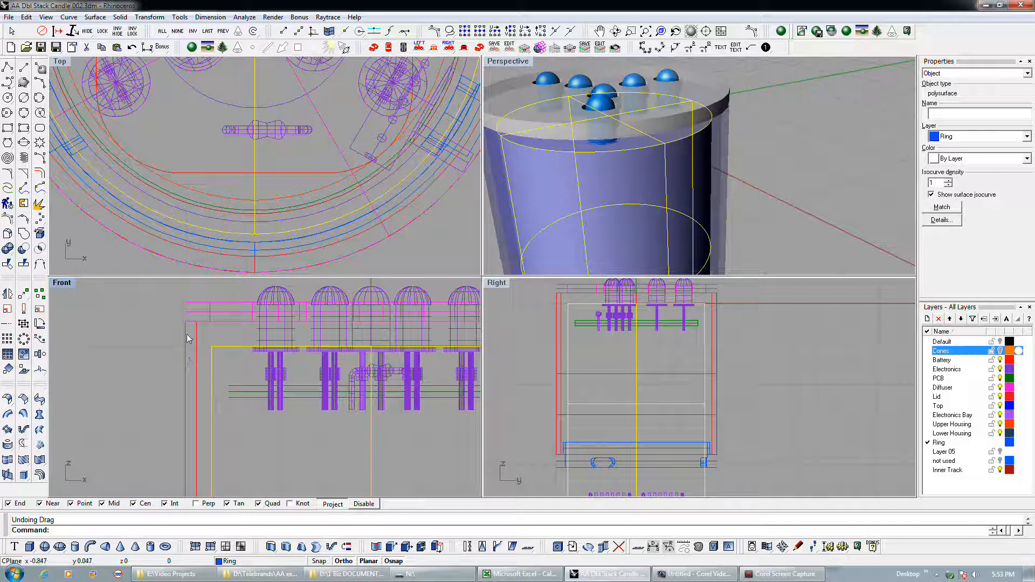
left_click(23, 294)
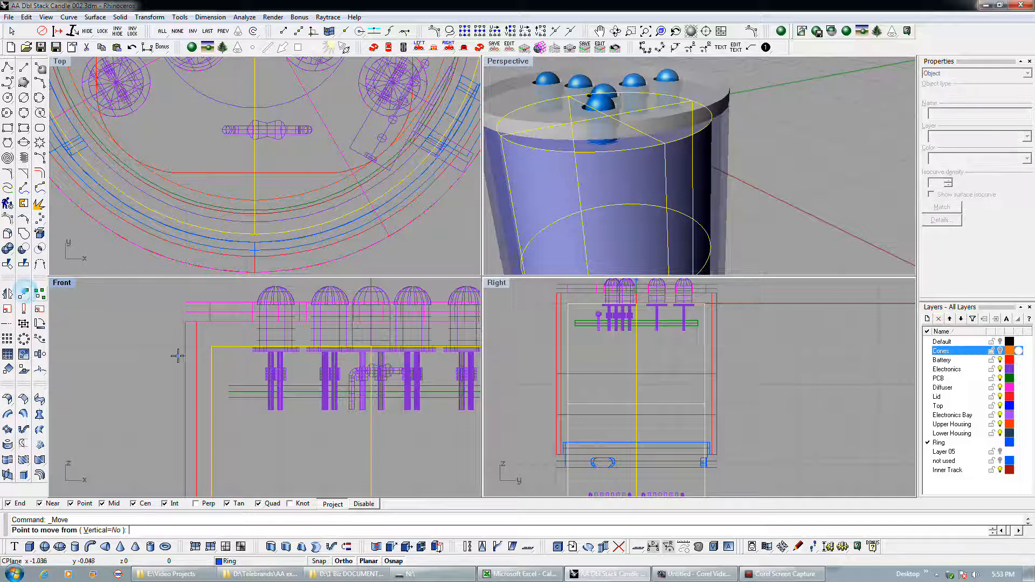
left_click(210, 350)
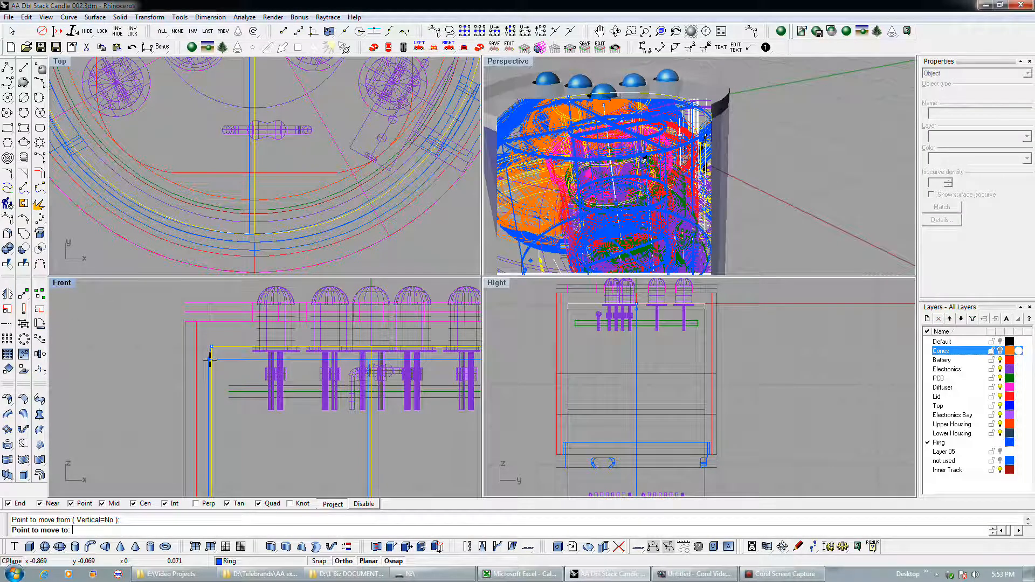
type(".063")
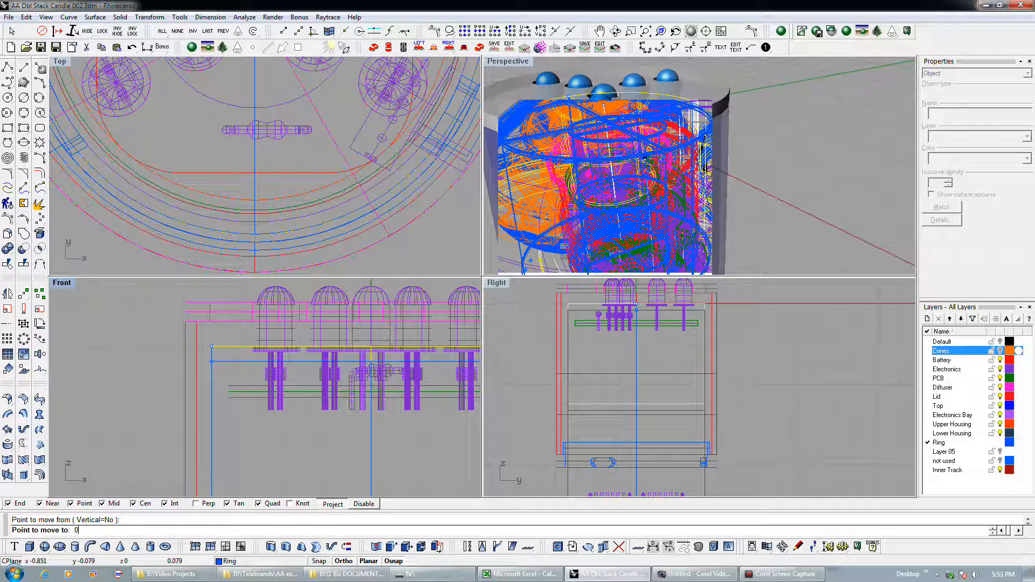
key("Return")
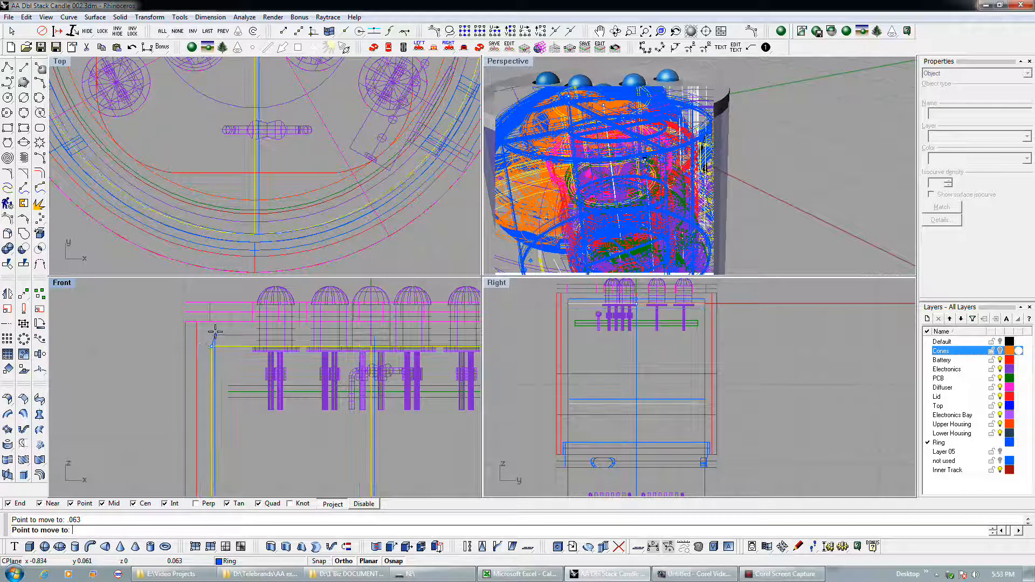
left_click(211, 288)
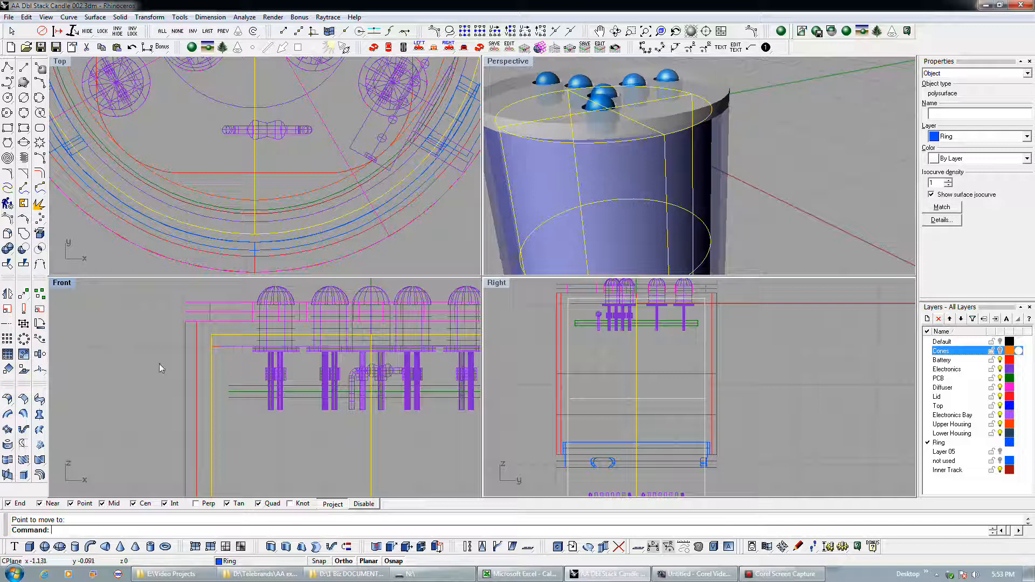
key("ctrl+z")
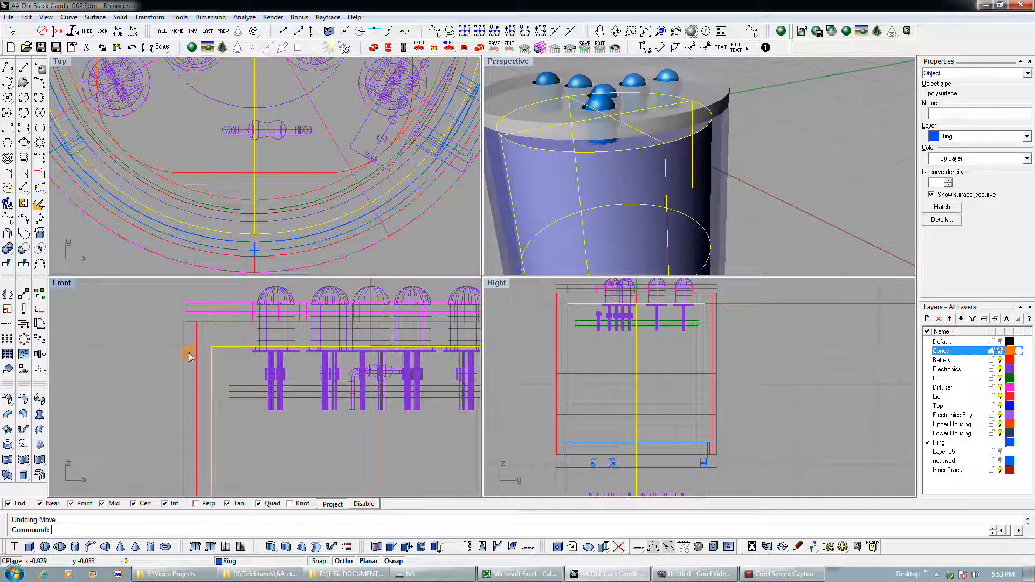
Move the inner cylinder straight up by 0.078 from its top corner
key("Return")
left_click(211, 351)
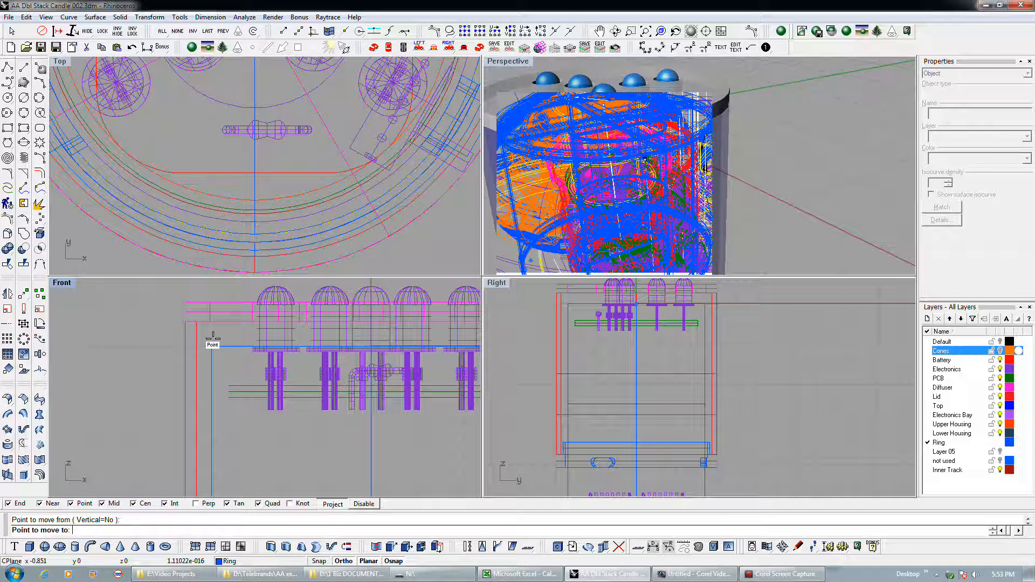
type(".075")
key("Return")
type(".078")
key("Return")
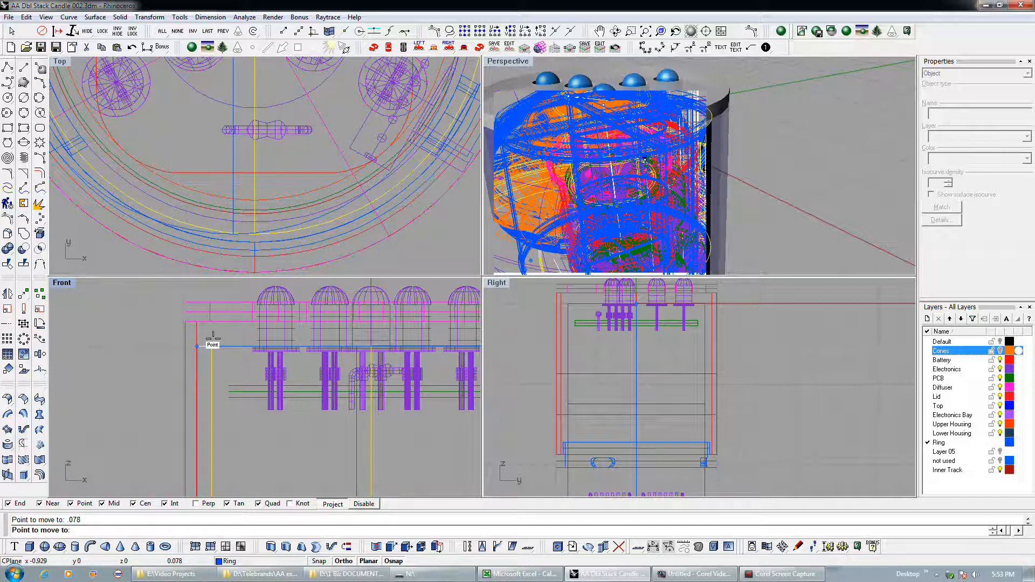
left_click(213, 337)
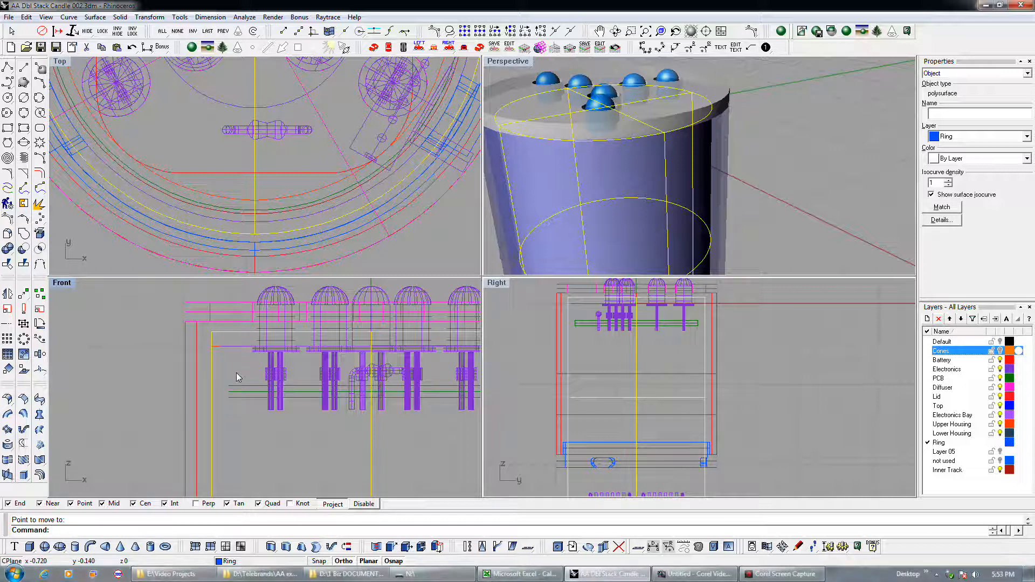
Select the Inner Track curve and measure the gap between it and the PCB outline at their quadrants with a temporary polyline
right_click_drag(237, 375, 203, 335)
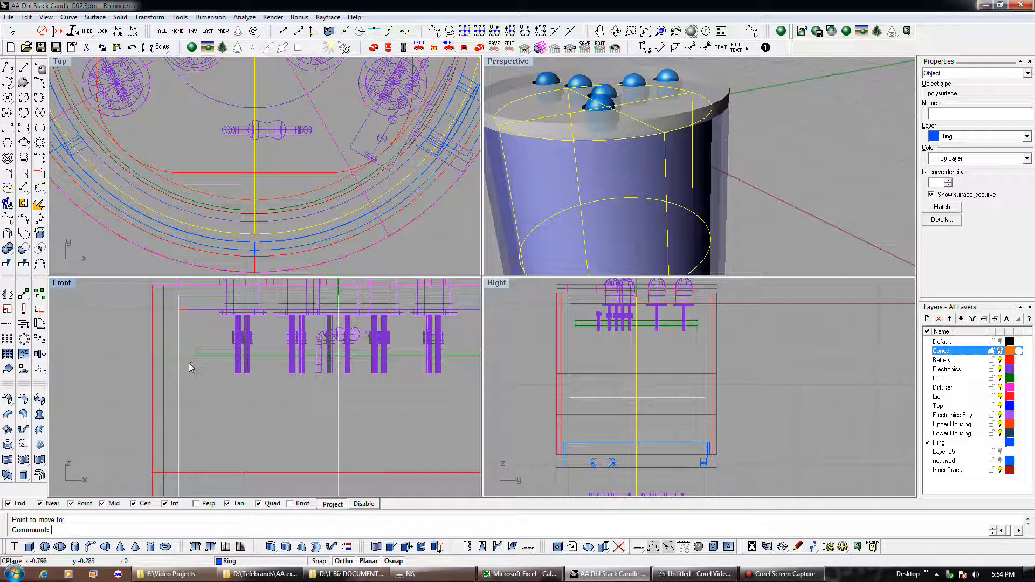
scroll(189, 364, "up", 2)
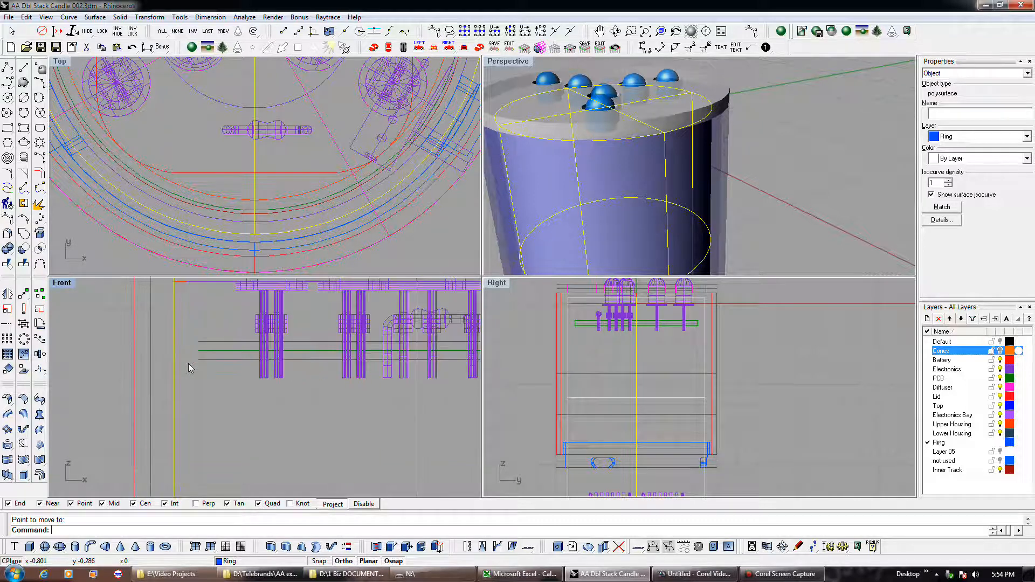
left_click(295, 211)
left_click(298, 216)
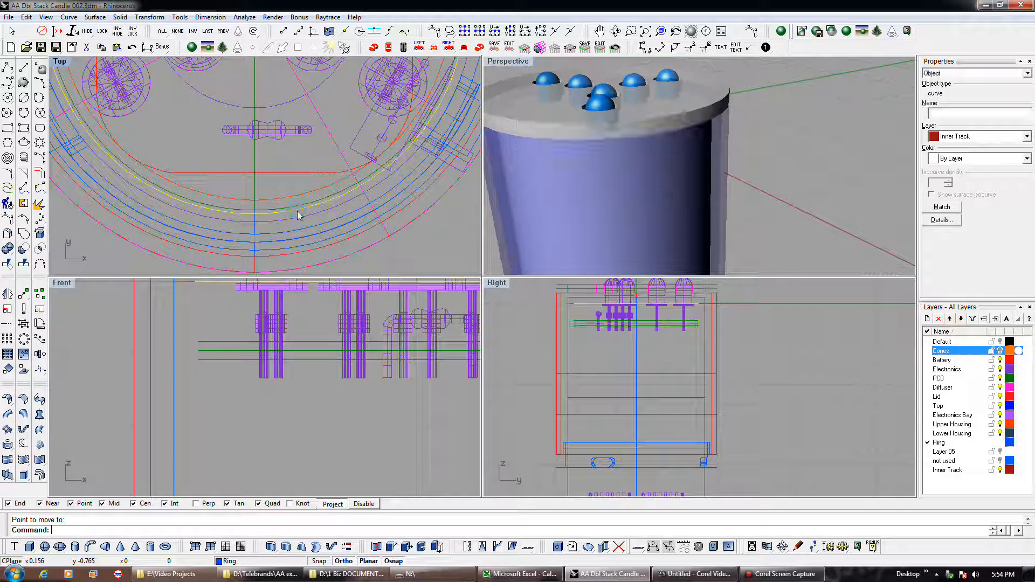
scroll(267, 334, "down", 2)
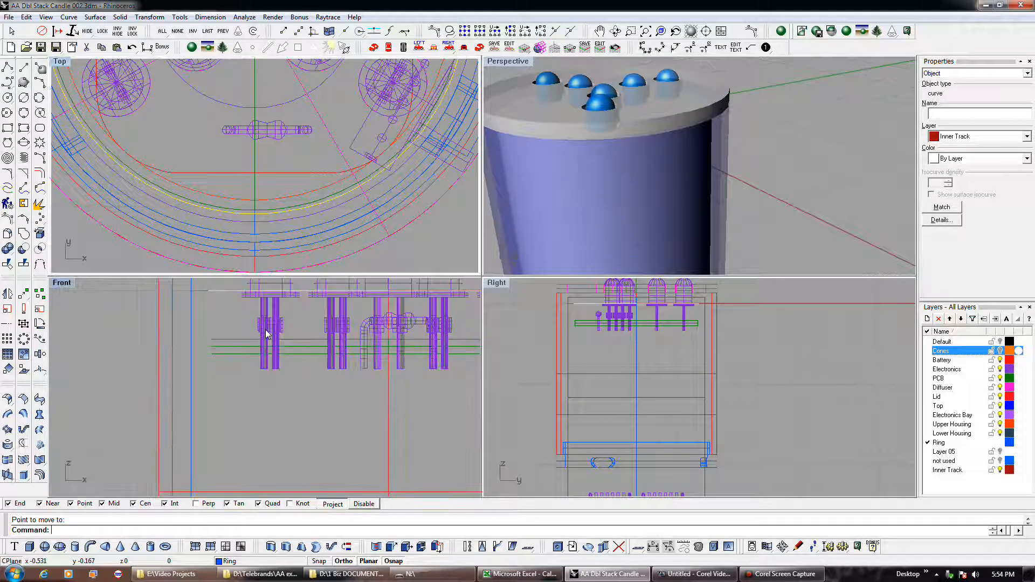
scroll(274, 216, "up", 3)
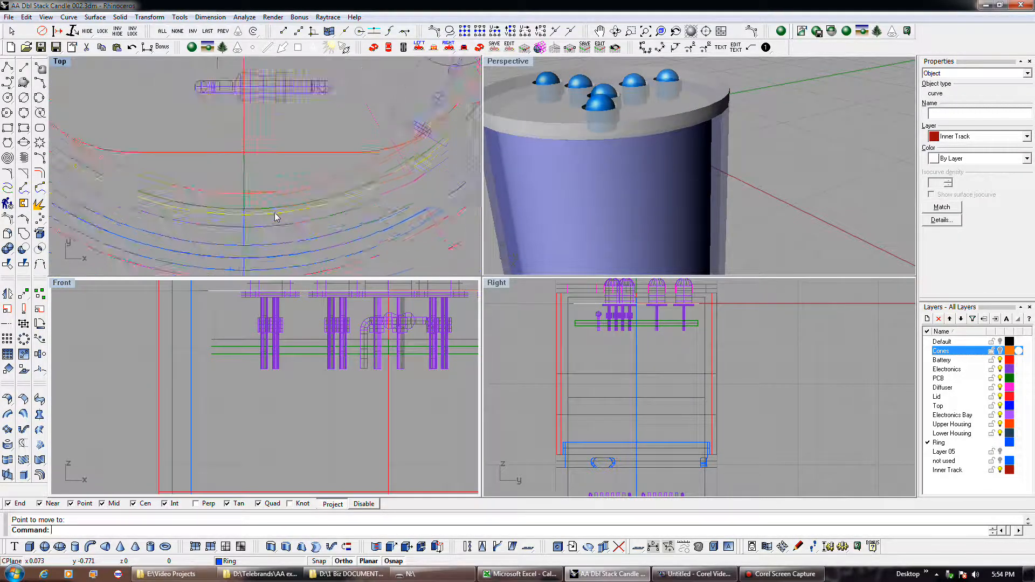
left_click(8, 67)
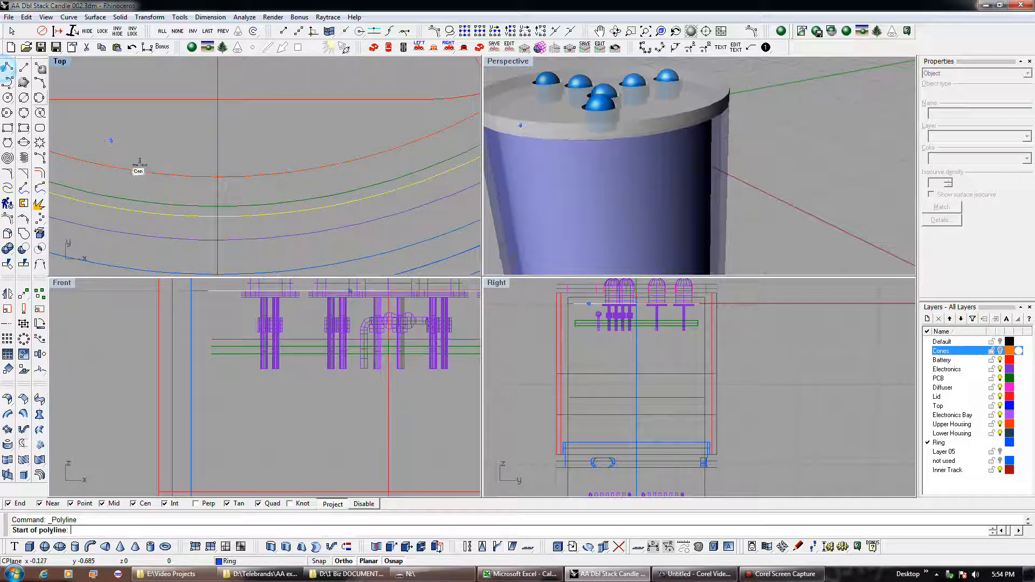
left_click(217, 207)
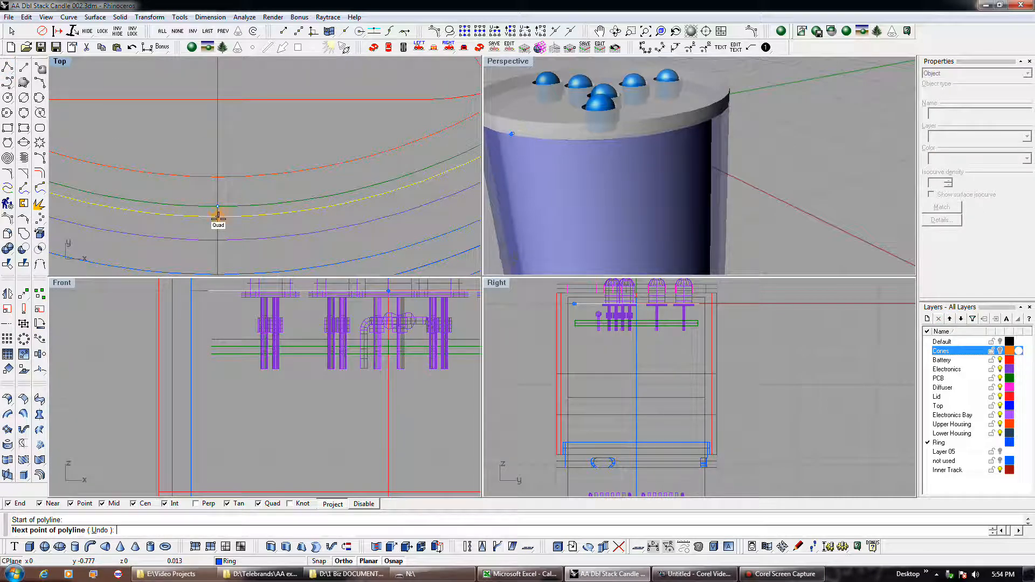
left_click(217, 216)
key("Return")
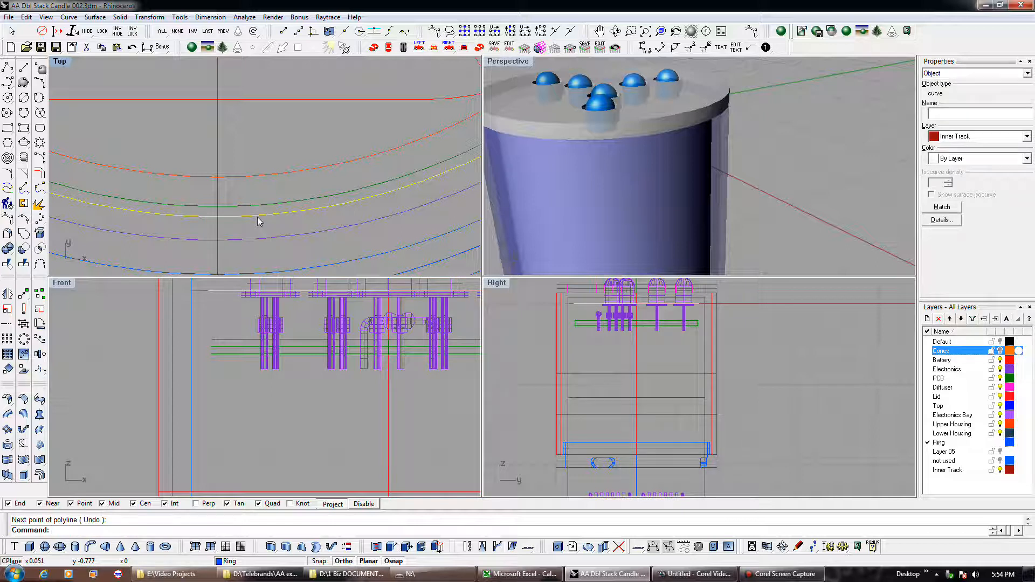
Check the PCB outline and its overlapping polysurfaces next to the Inner Track curve at the lower quadrant in plan view
left_click(254, 210)
left_click(251, 206)
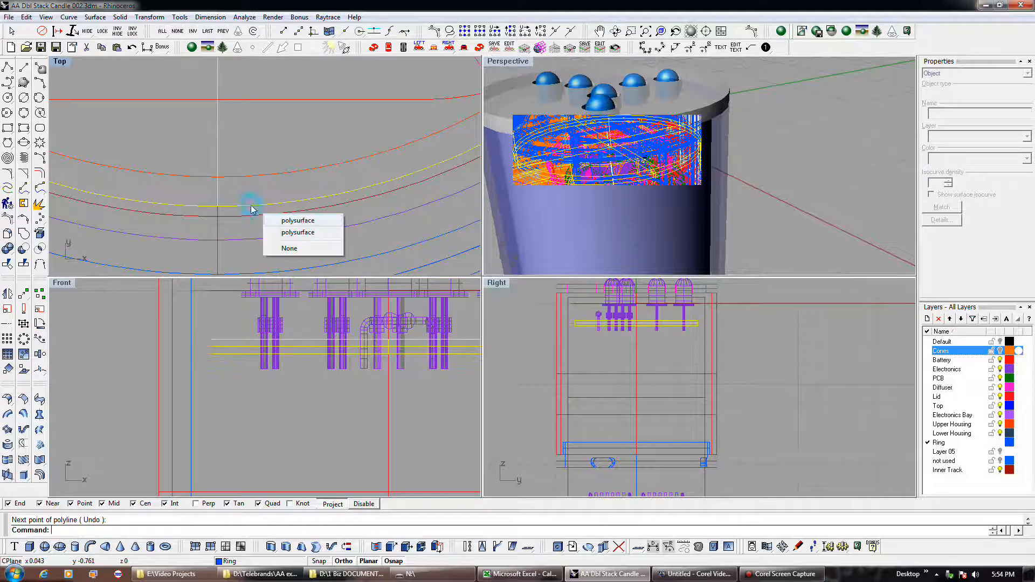
left_click(242, 204)
left_click(243, 206)
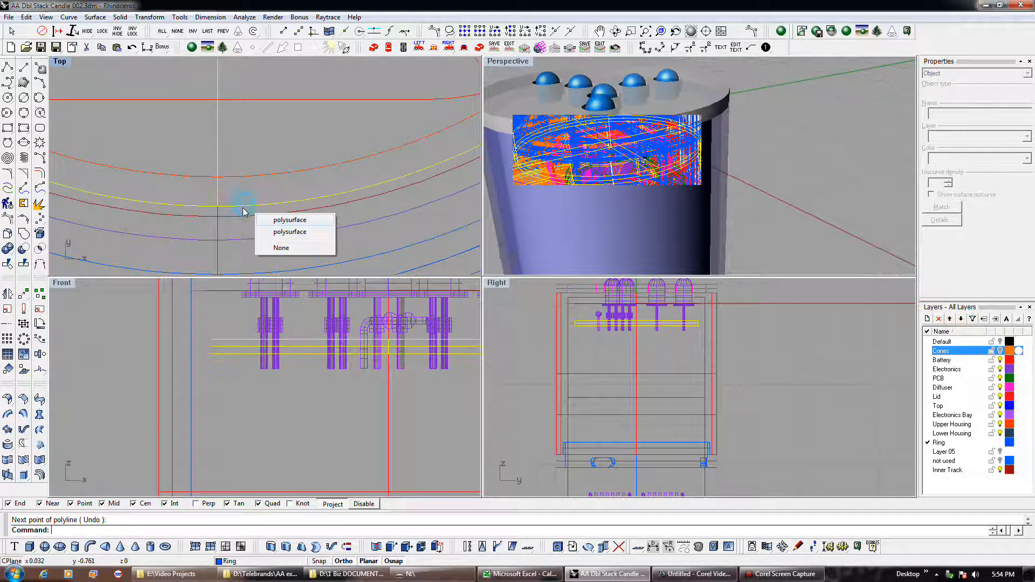
left_click(240, 197)
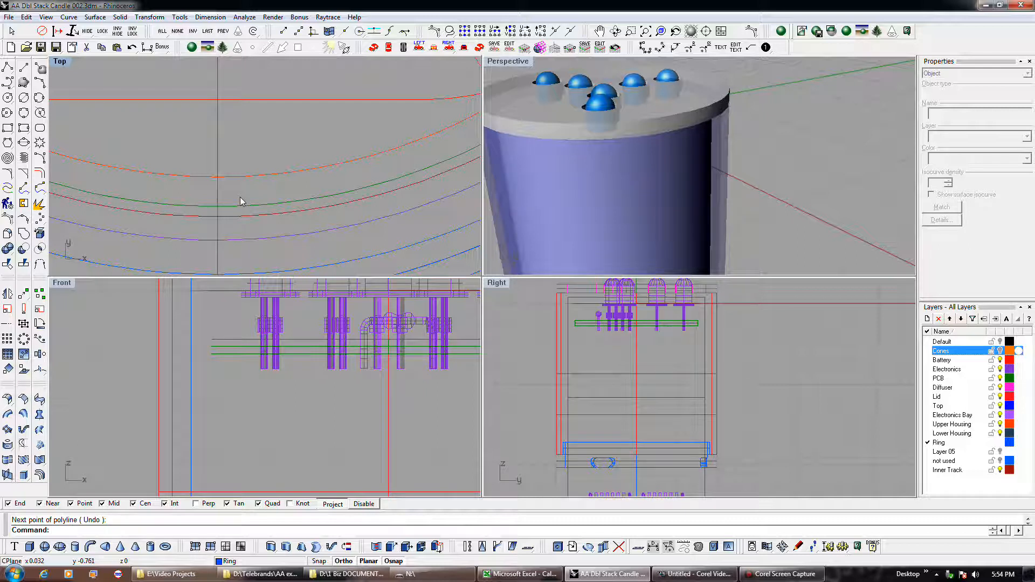
left_click(241, 205)
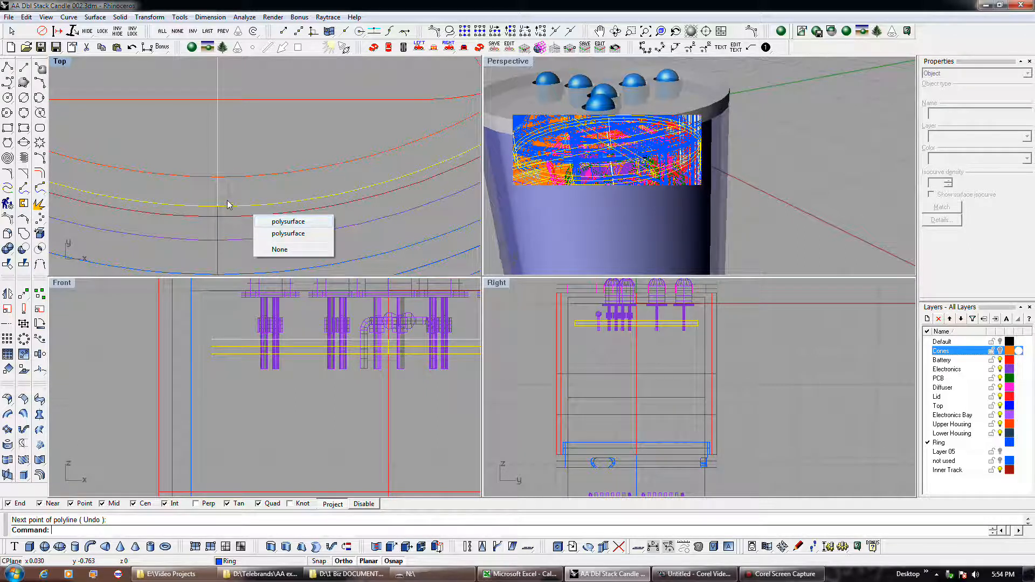
Move the Inner Track curve straight down from its end in the front view to the level of the PCB's upper face
left_click(227, 218)
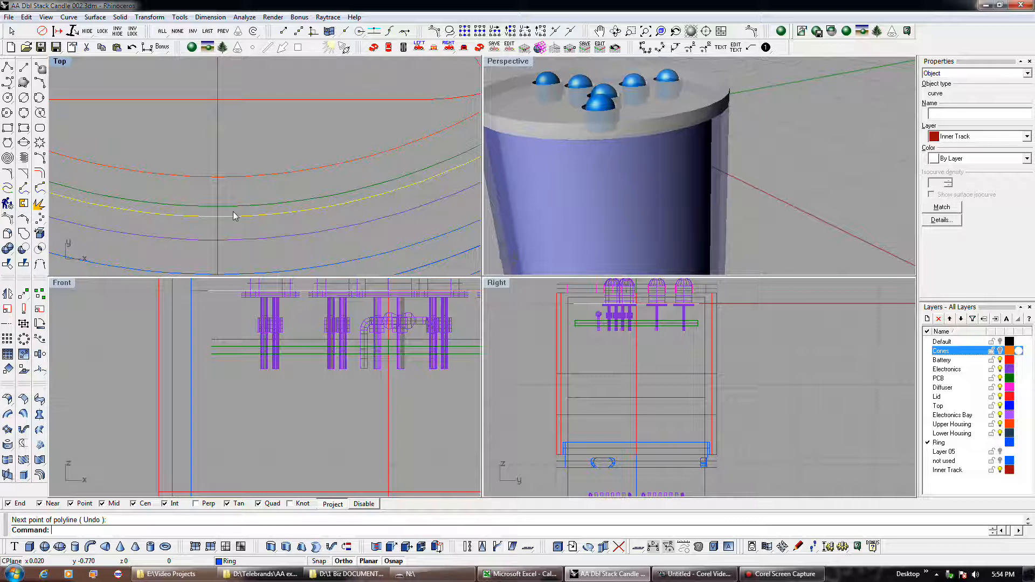
scroll(234, 218, "down", 4)
scroll(234, 221, "down", 2)
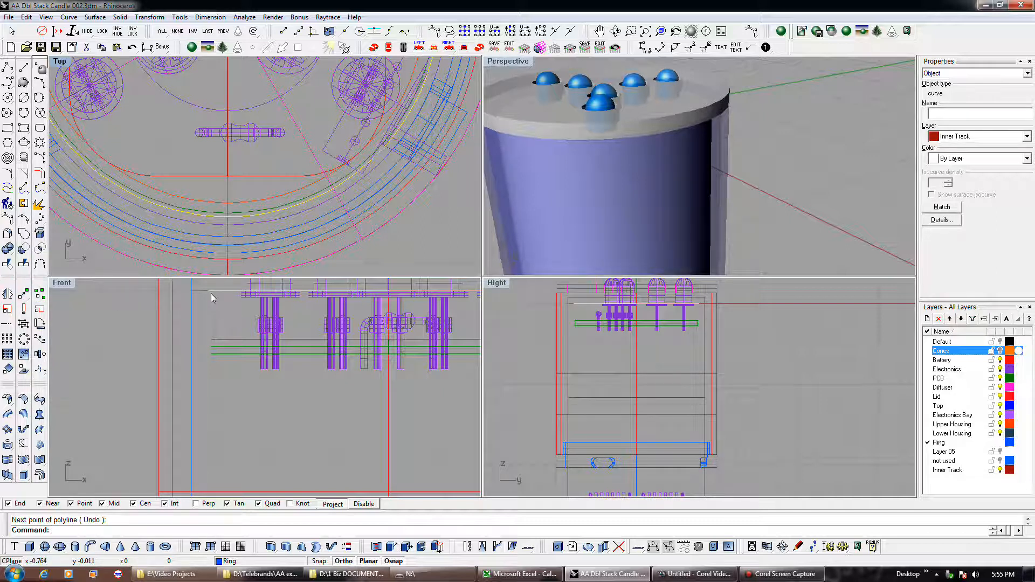
left_click(23, 292)
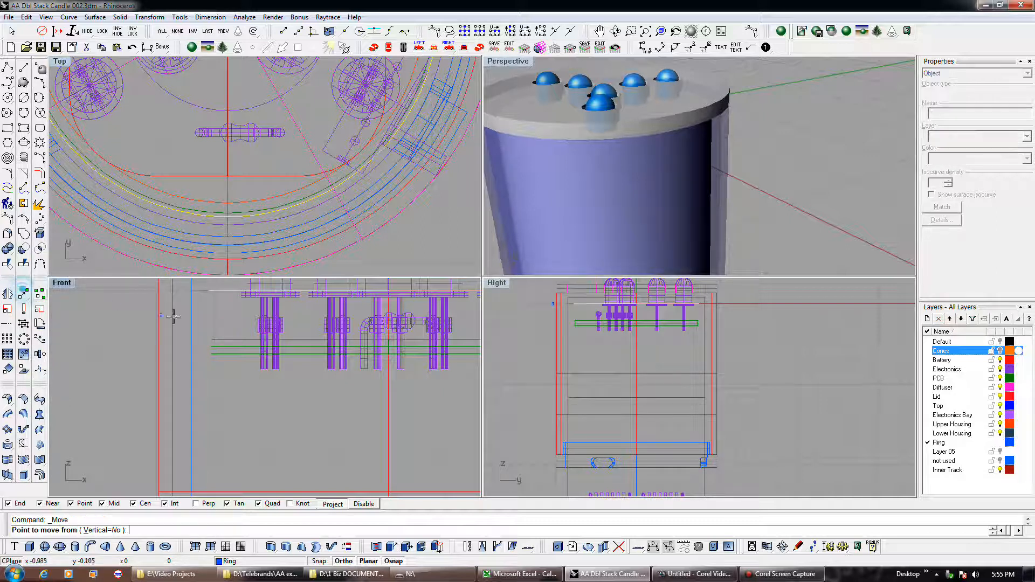
left_click(204, 292)
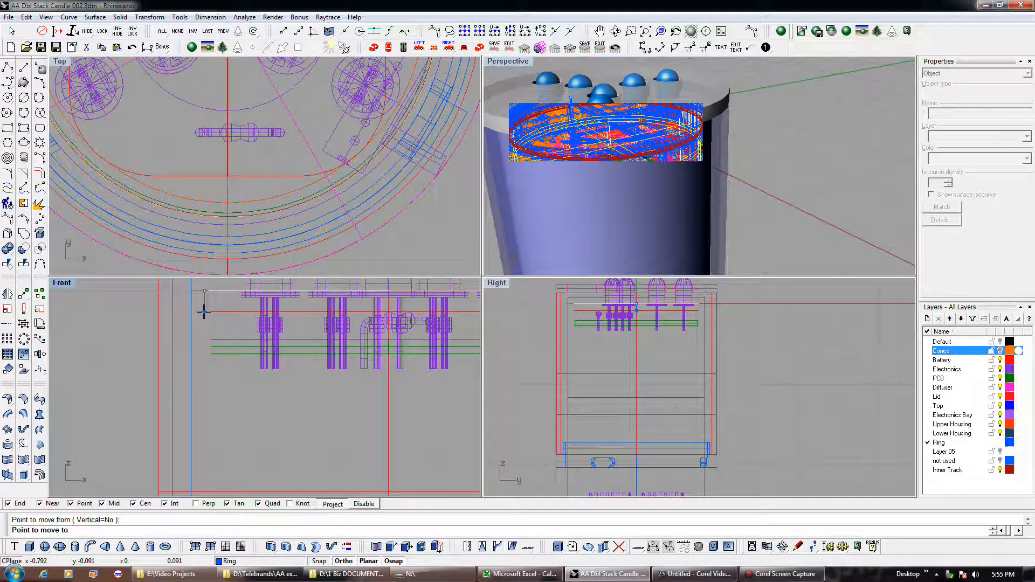
left_click(208, 339)
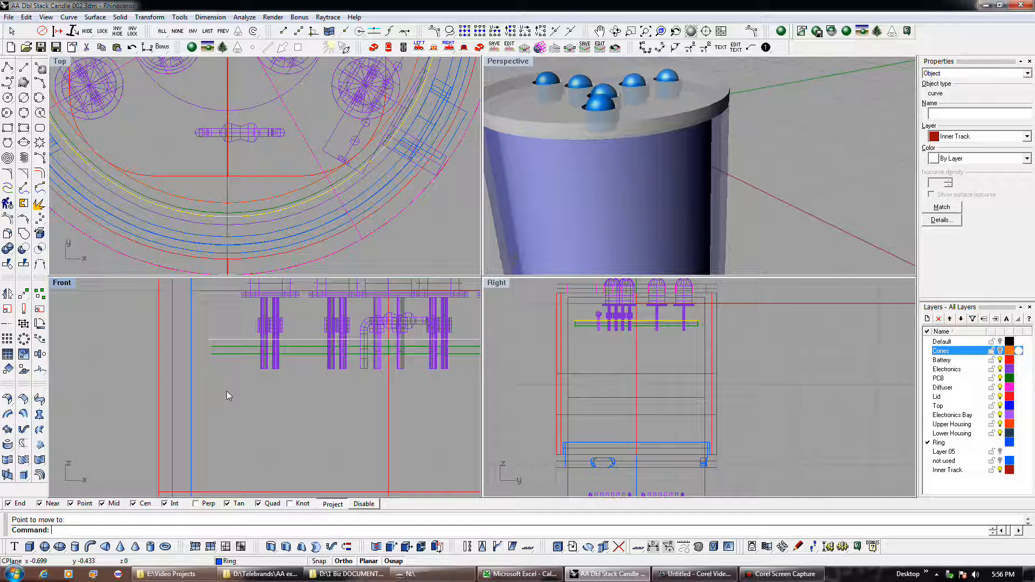
right_click_drag(227, 392, 223, 405)
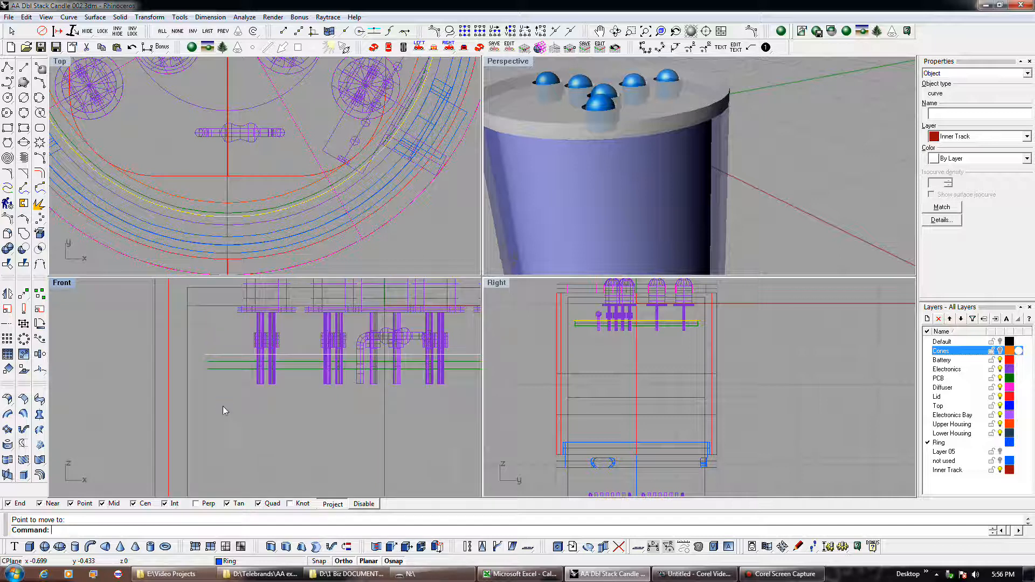
Shorten the inner cylinder vertically with Scale1D from its top corner to about 0.44 tall, ending just below the LED leads
left_click(245, 205)
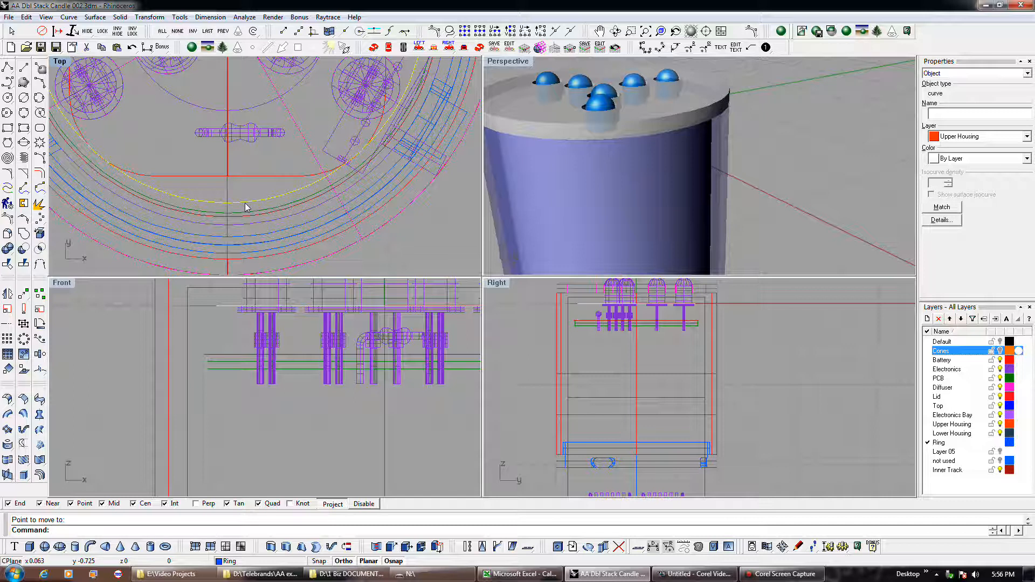
left_click(209, 289)
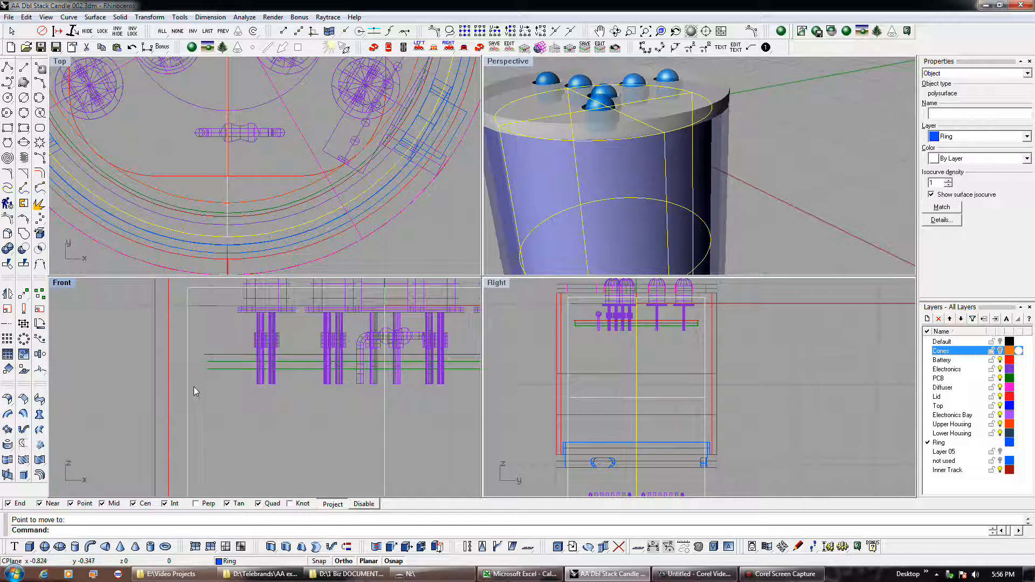
scroll(188, 389, "down", 3)
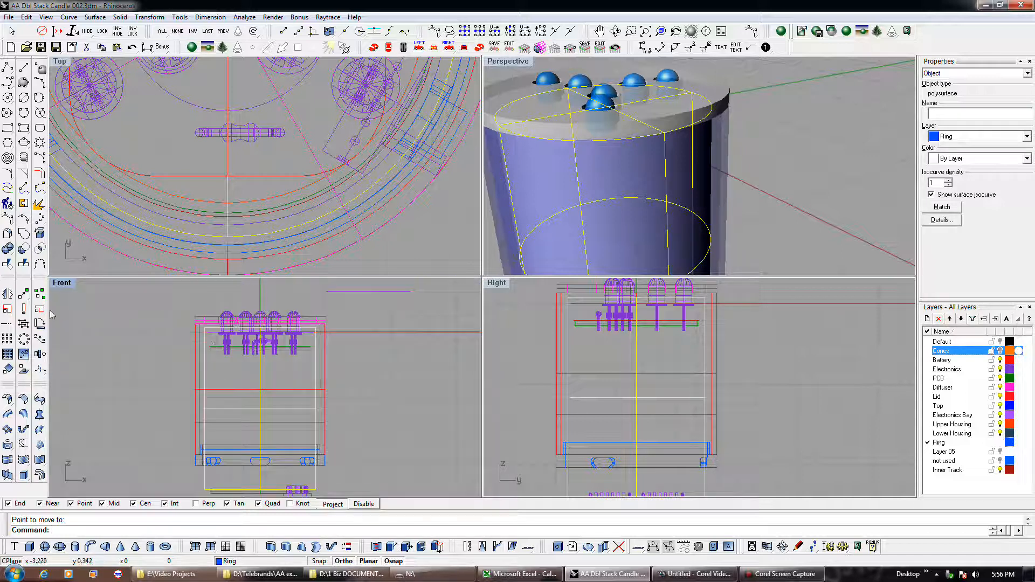
left_click(23, 309)
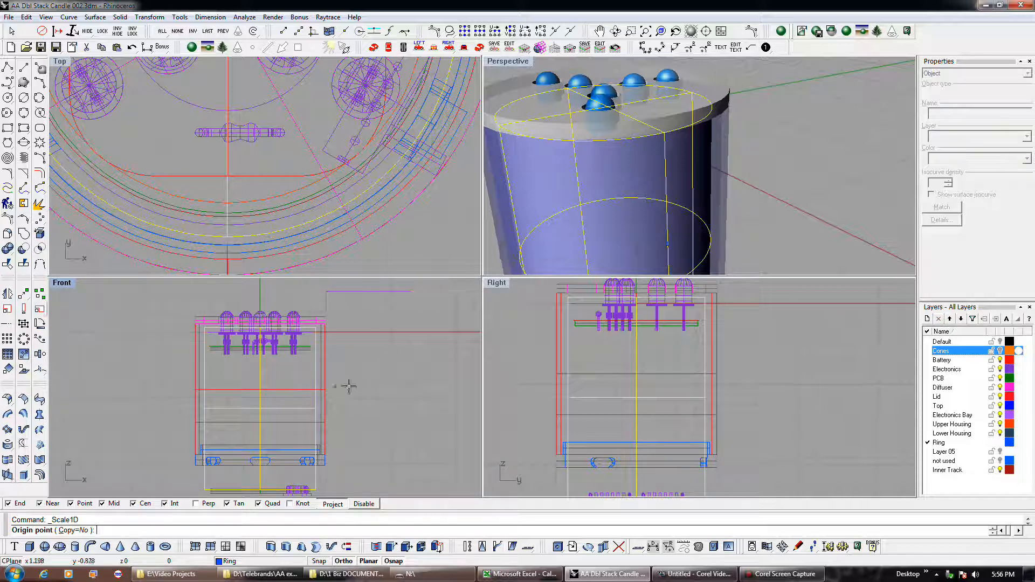
left_click(317, 327)
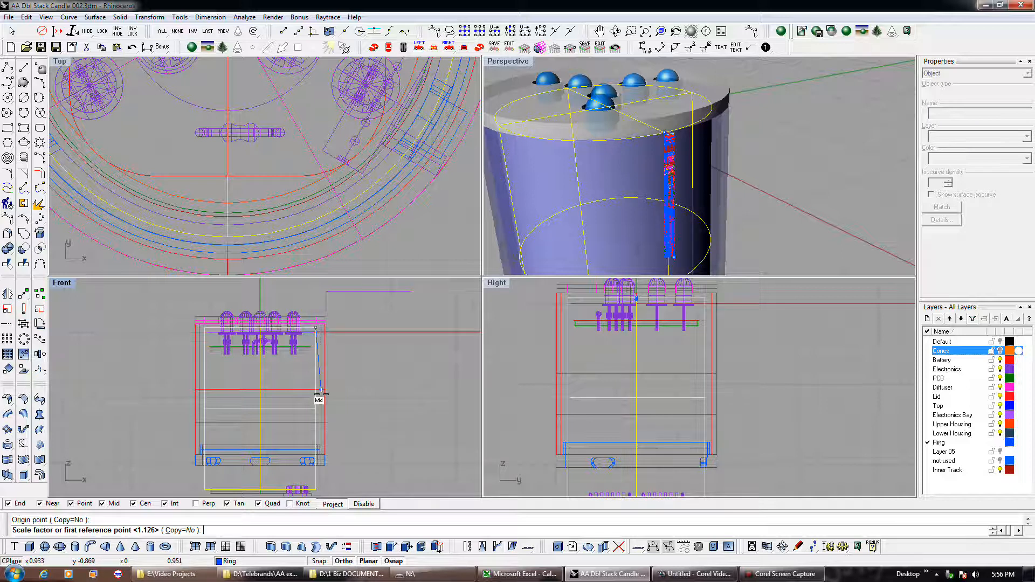
right_click_drag(322, 409, 324, 339)
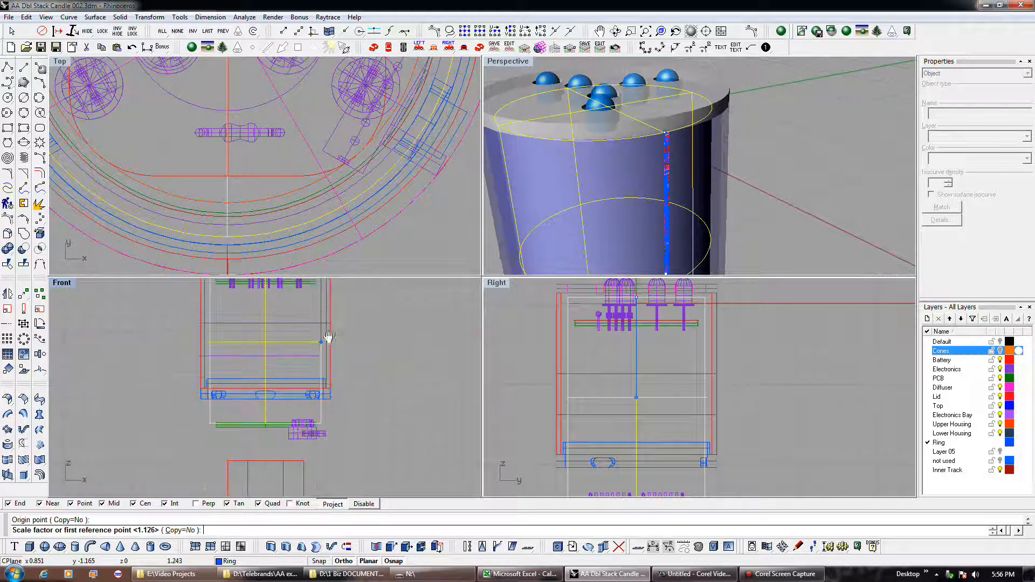
left_click(321, 421)
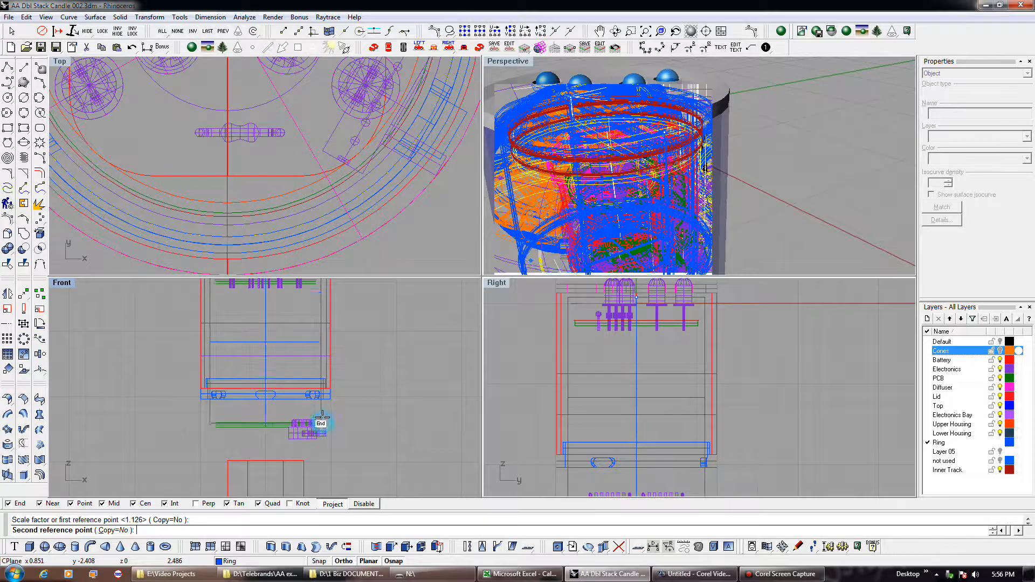
scroll(297, 305, "up", 6)
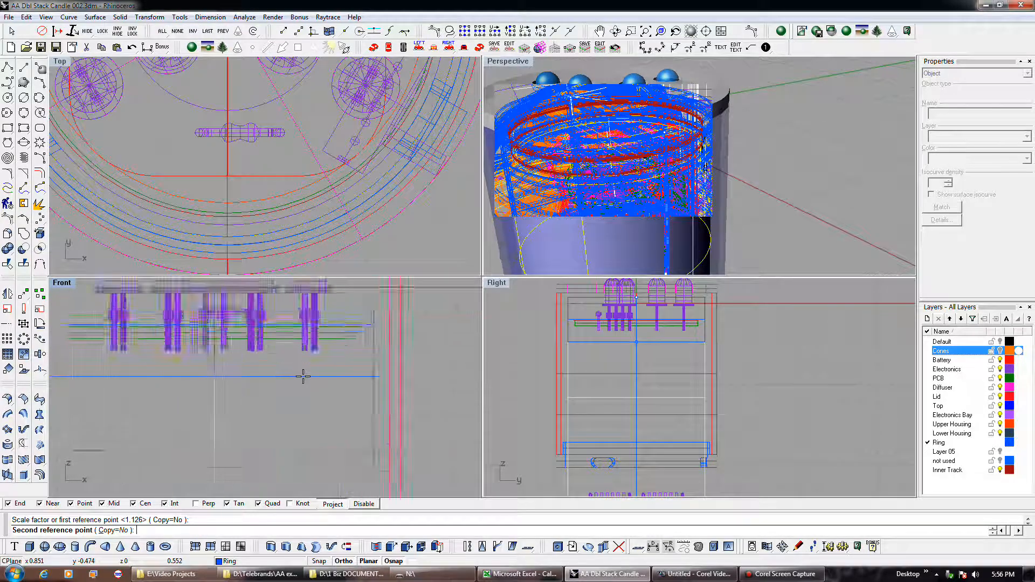
right_click_drag(304, 378, 350, 416)
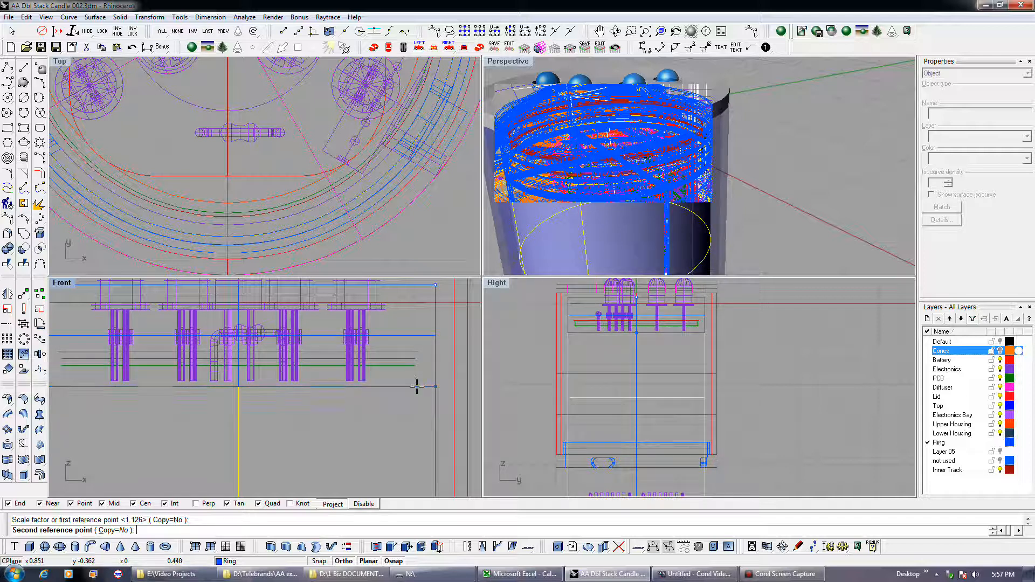
left_click(417, 385)
scroll(423, 385, "down", 3)
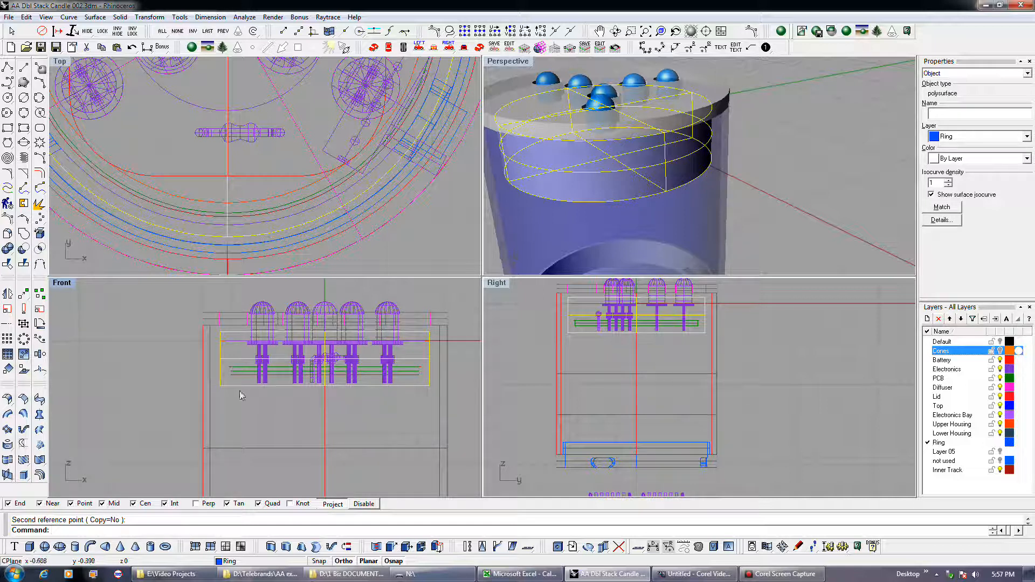
Extrude the circular Upper Housing curve straight down into a capped solid that extends below the bottom of the shortened inner cylinder
scroll(223, 365, "up", 3)
right_click_drag(222, 362, 170, 370)
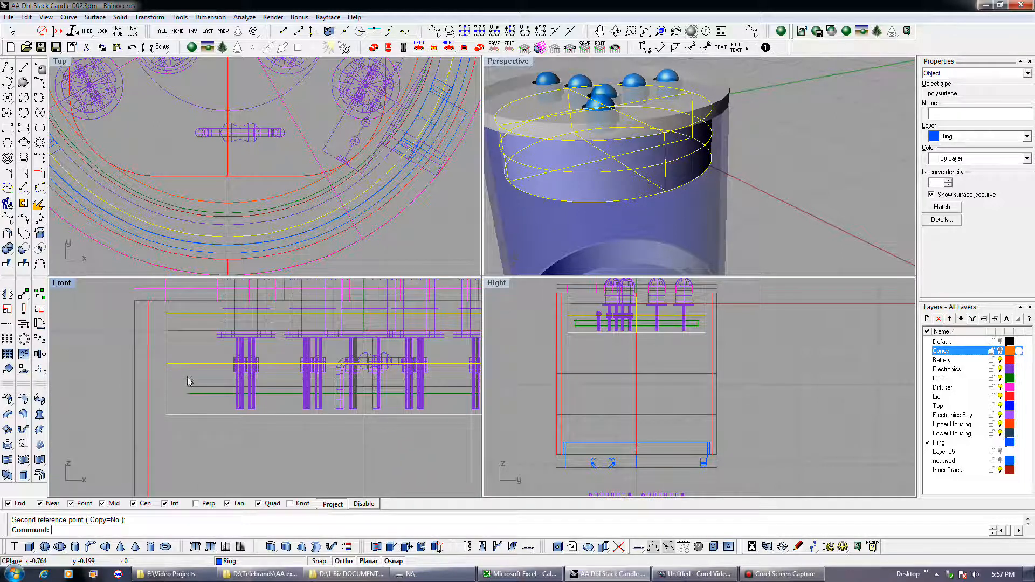
left_click(249, 203)
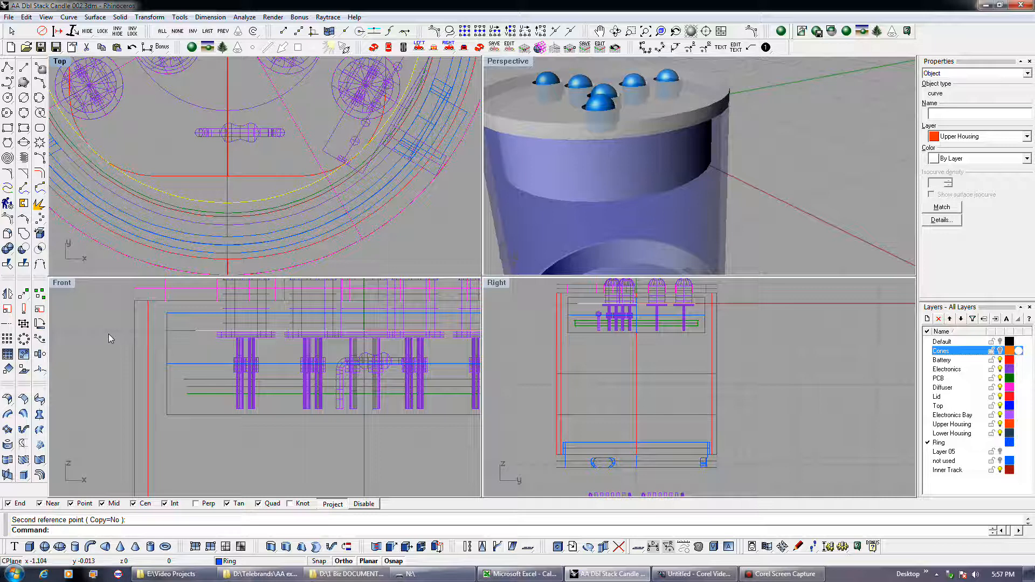
left_click(300, 547)
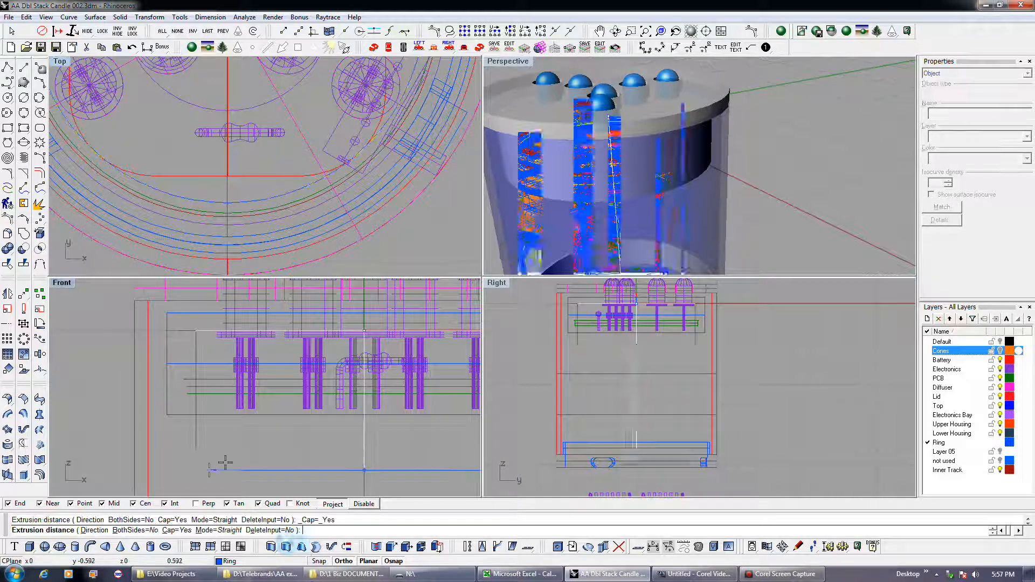
key("Escape")
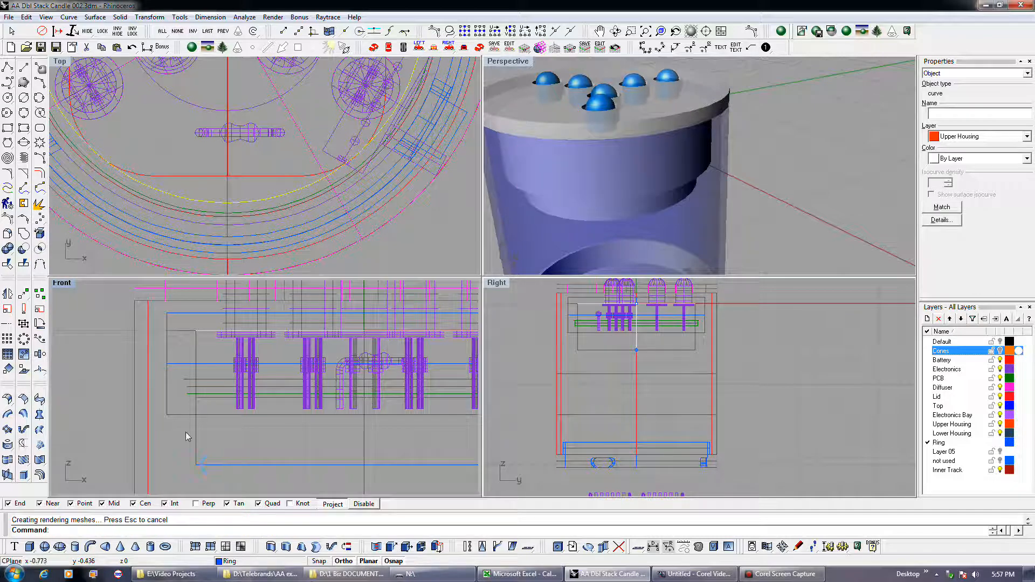
Select the new capped extrusion and measure how far its top lies below the inner cylinder's top with a temporary polyline
left_click(195, 407)
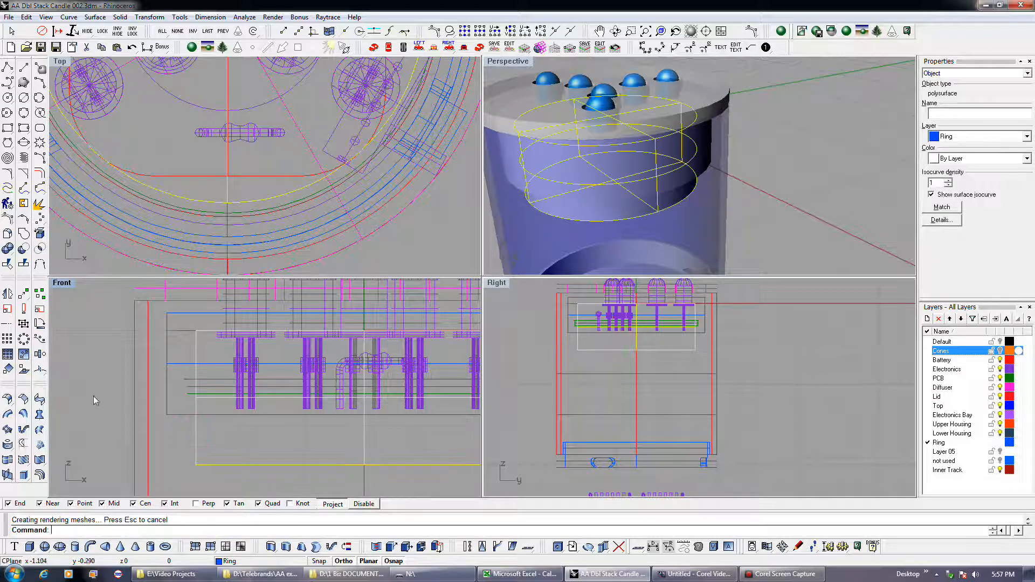
left_click(23, 293)
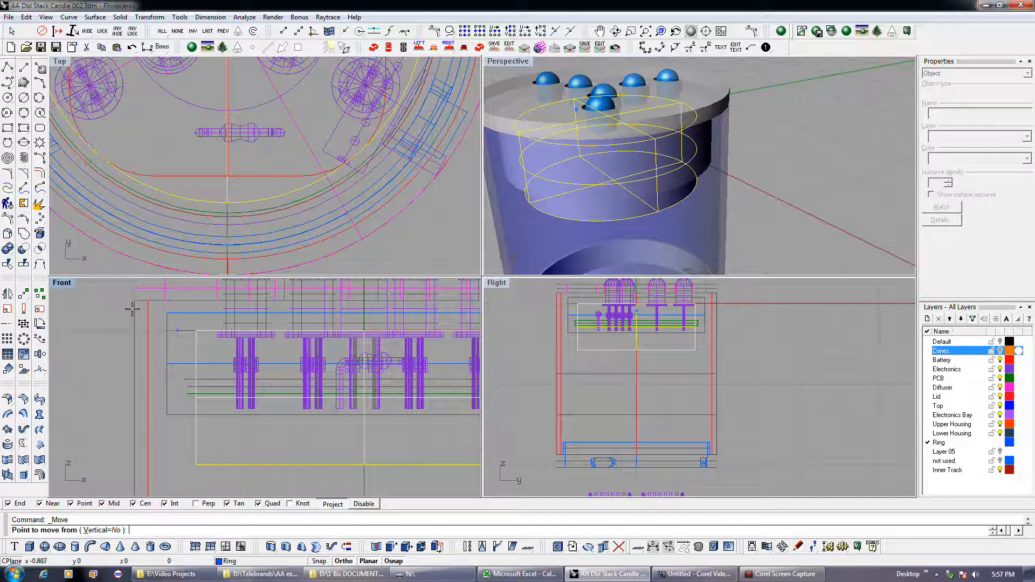
left_click(8, 67)
left_click(166, 313)
left_click(167, 331)
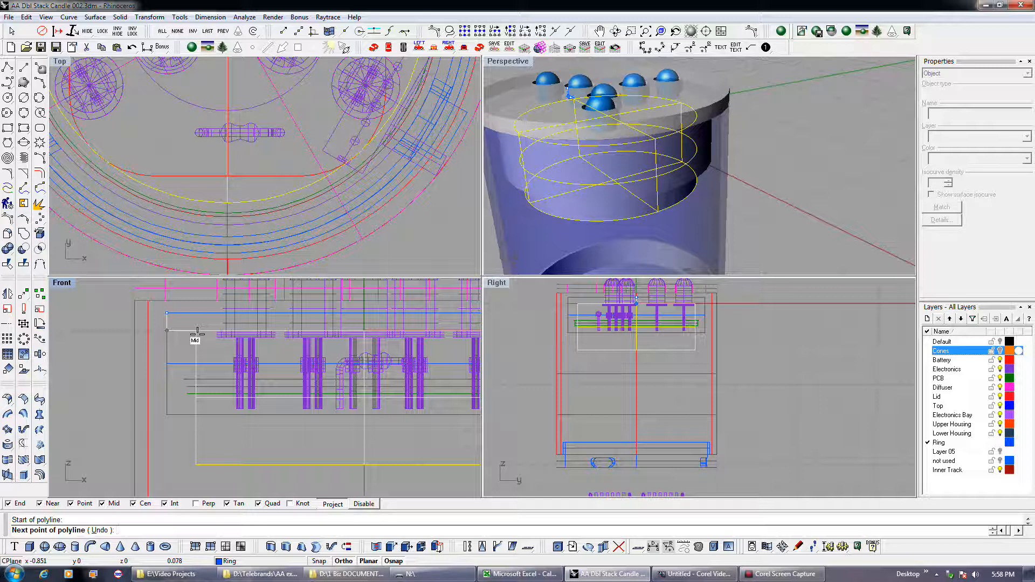
key("Escape")
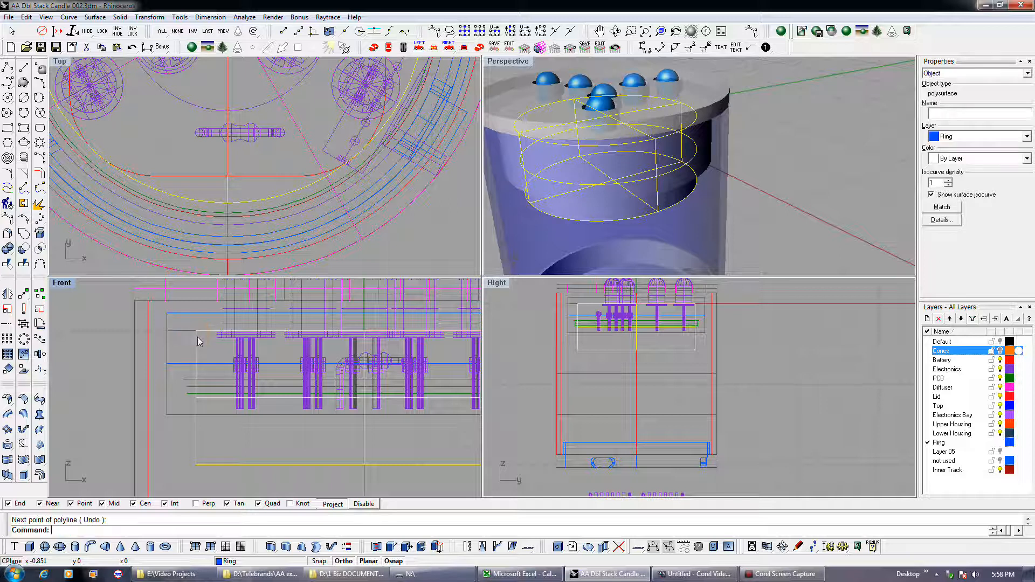
Try moving the capped extrusion straight down by 0.015 in the front view, and undo that move
left_click(26, 294)
left_click(100, 324)
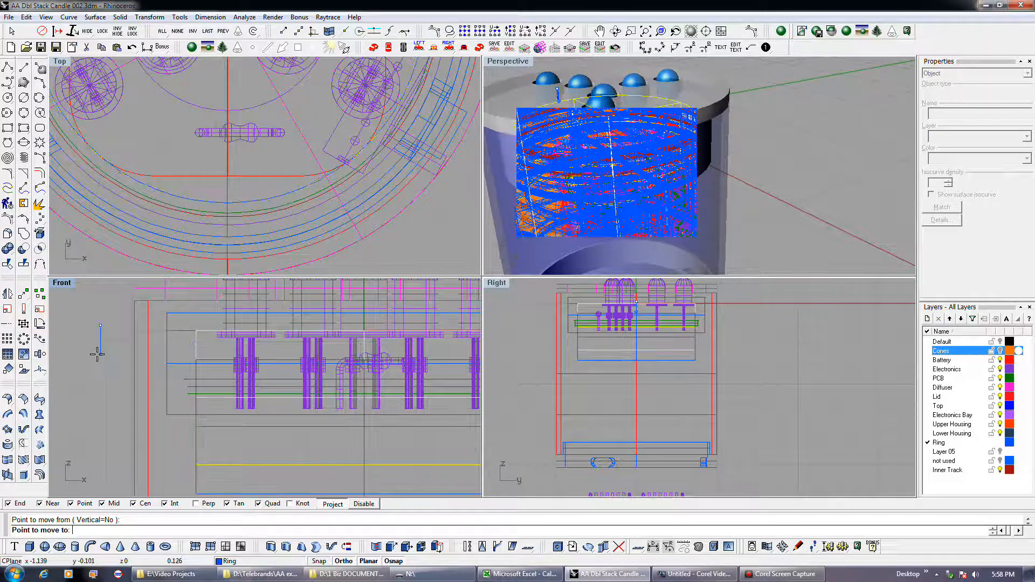
type(".015")
key("Return")
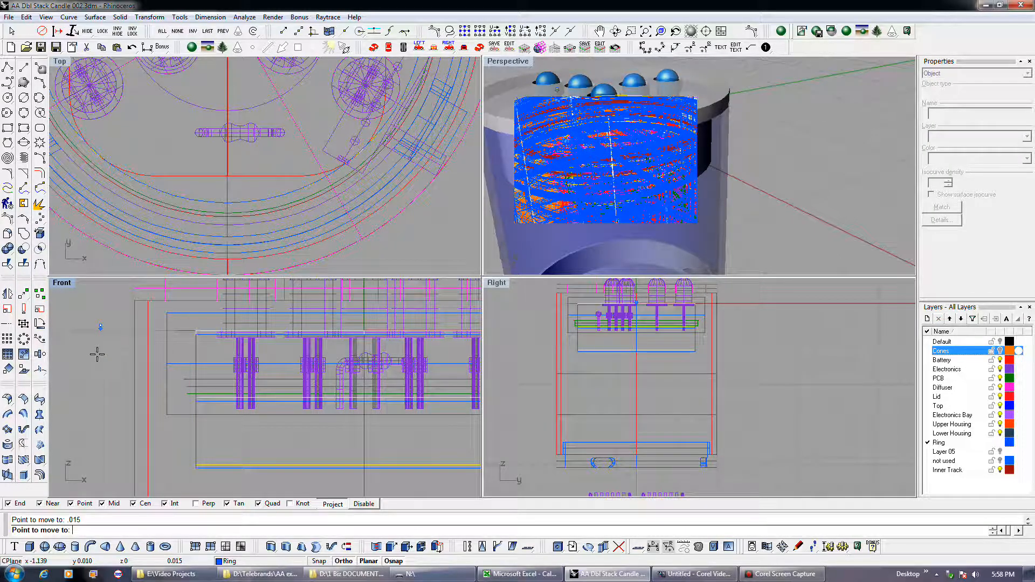
left_click(98, 355)
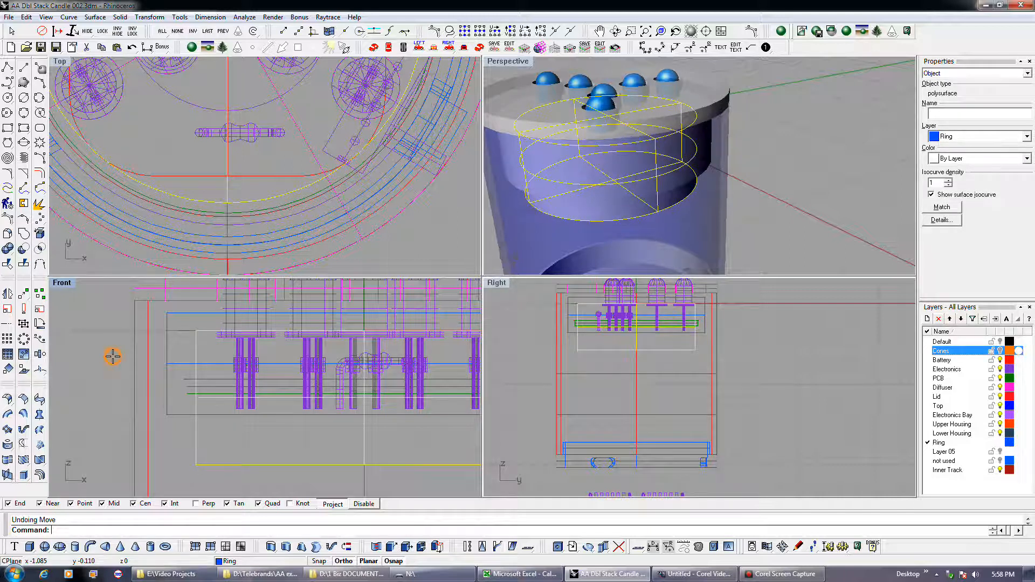
Move the capped extrusion straight up by 0.015 in the front view
key("Return")
left_click(112, 357)
type(".015")
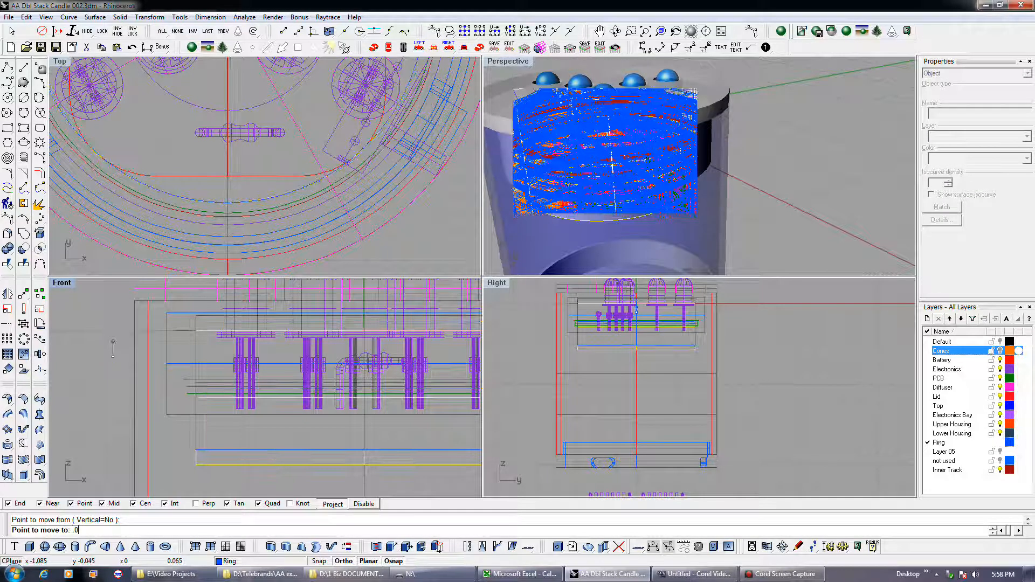
key("Return")
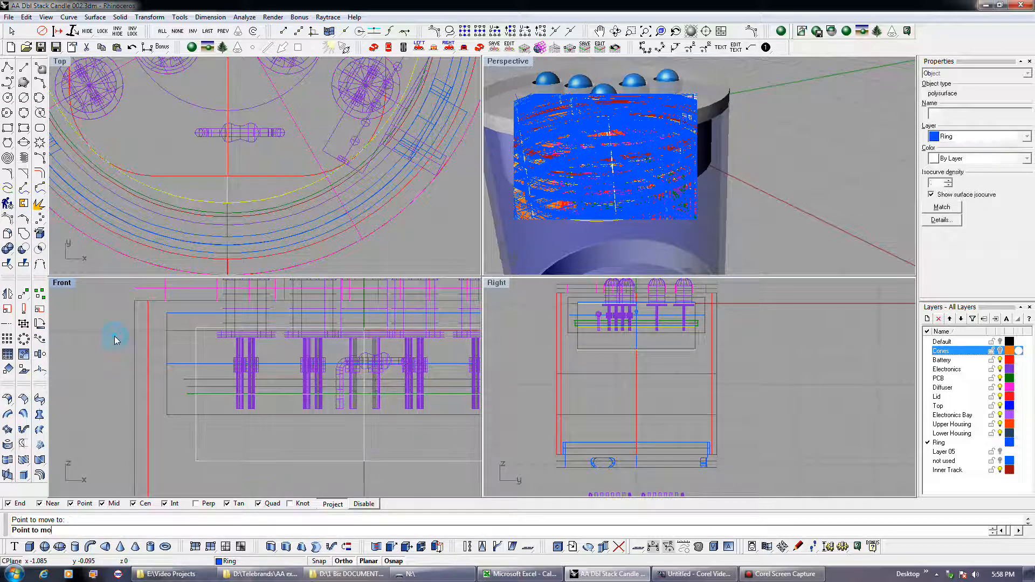
left_click(115, 336)
key("Return")
left_click(114, 336)
type(".015")
key("Return")
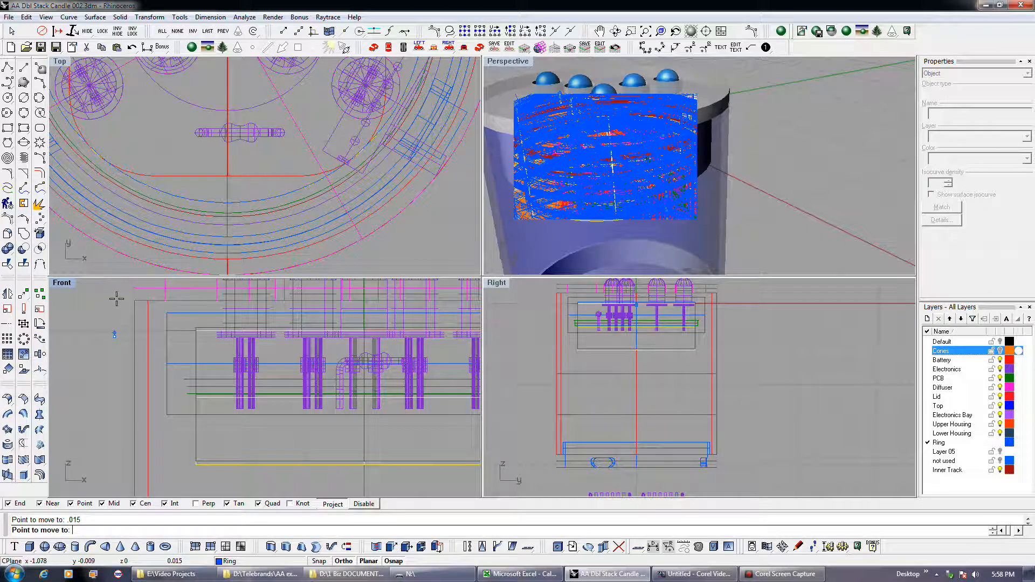
left_click(114, 290)
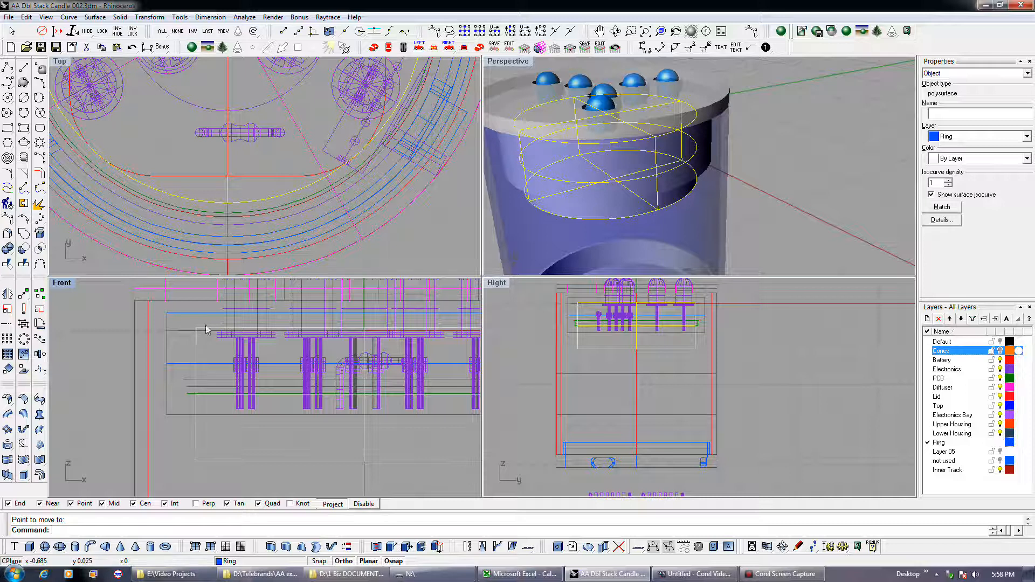
Measure the vertical gap between the inner cylinder's top and the raised extrusion's top with a temporary polyline in the front view
left_click(7, 66)
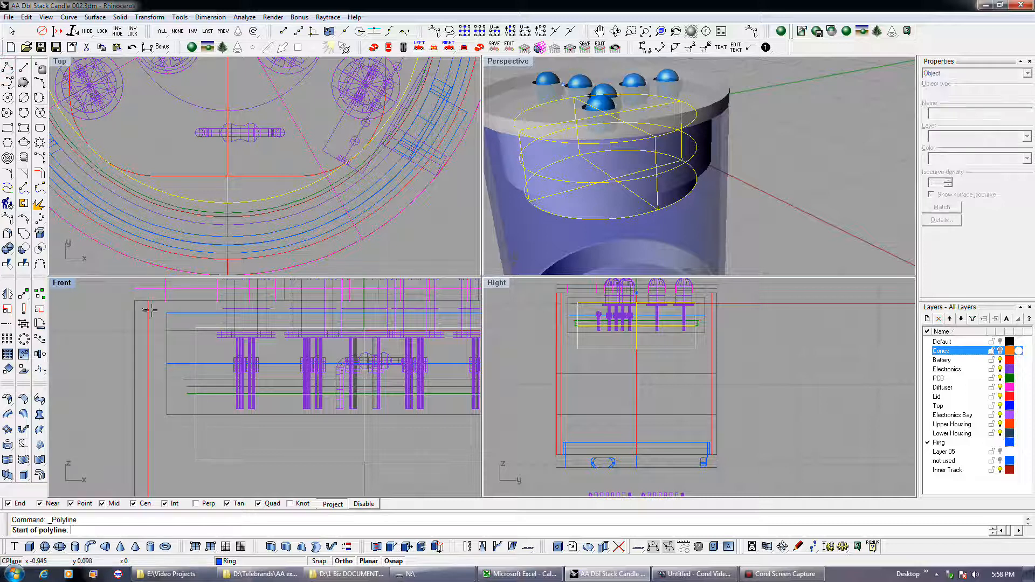
left_click(166, 317)
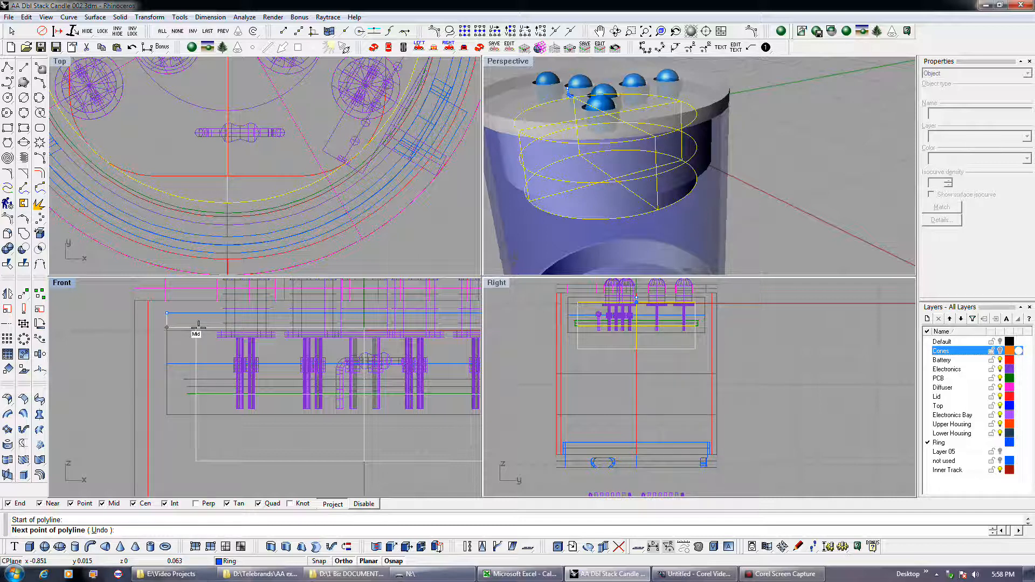
key("Escape")
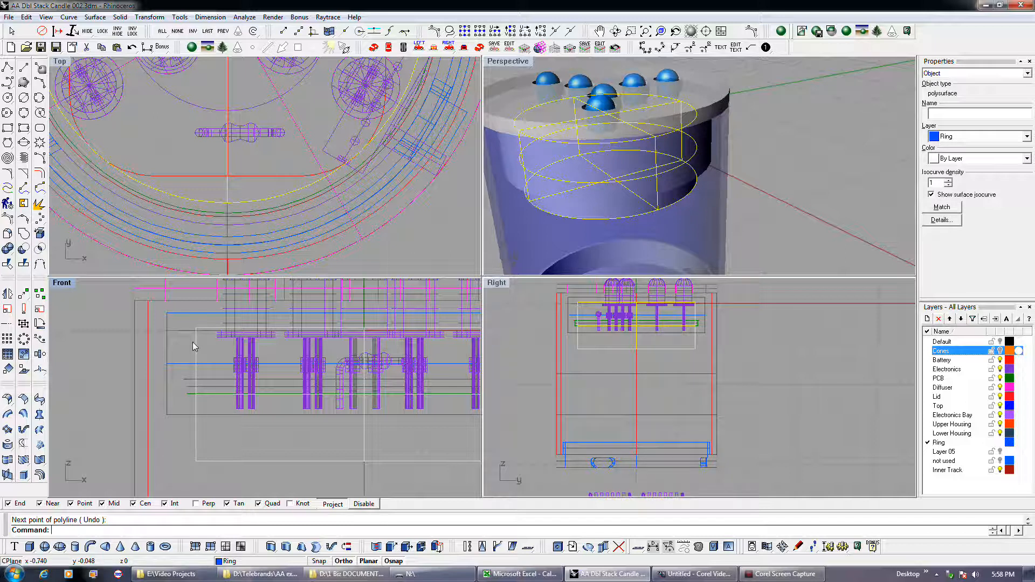
Examine the clearances between the PCB, the LEDs and the inner housing cylinders in the top and front views
left_click(64, 102)
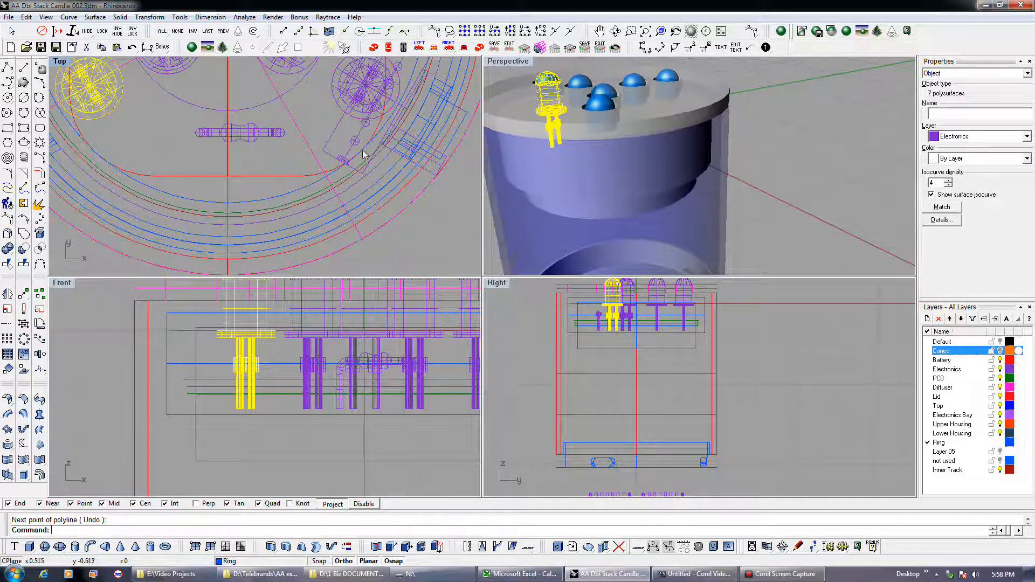
left_click(307, 185)
key("Escape")
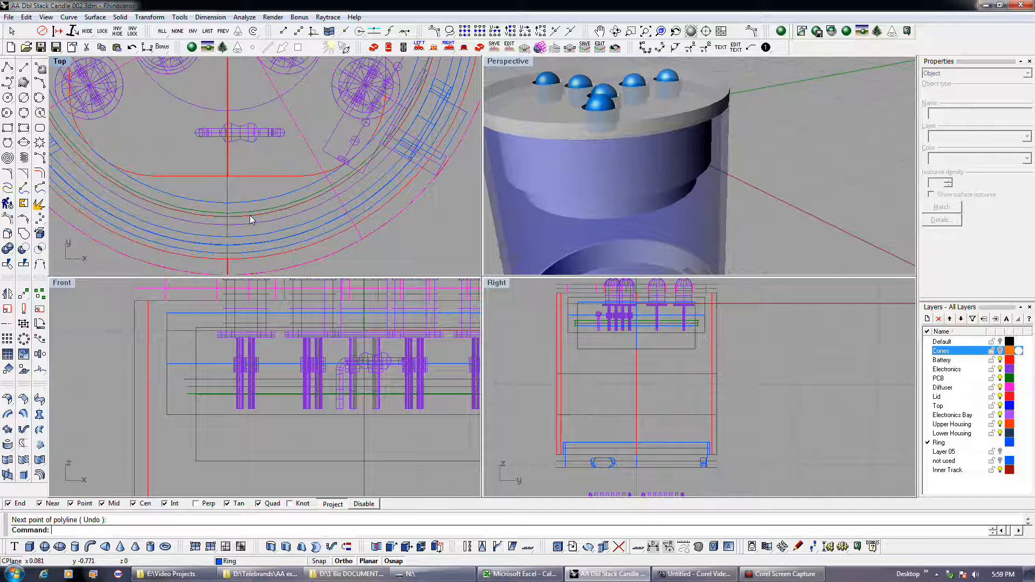
scroll(179, 393, "up", 6)
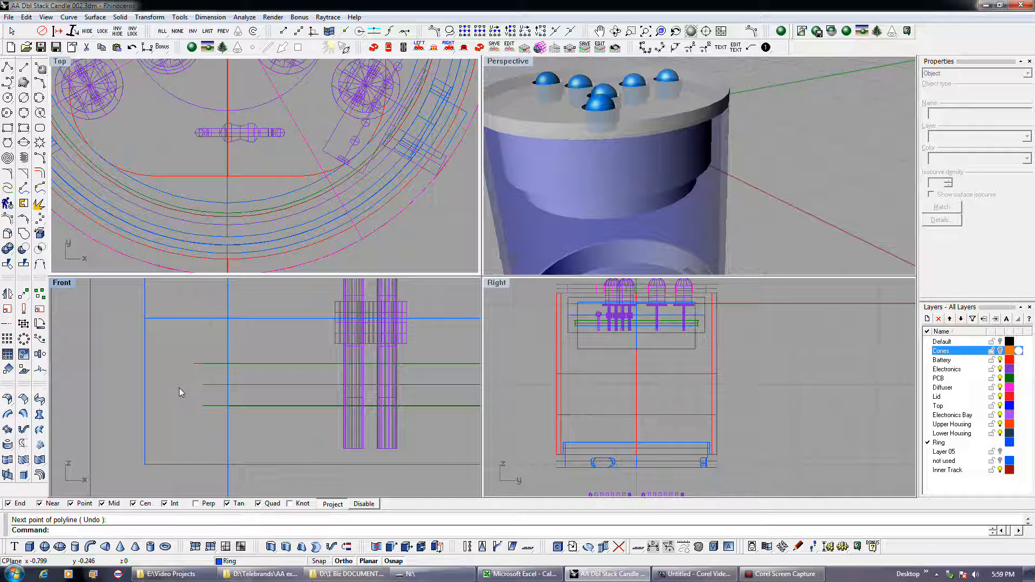
scroll(204, 236, "down", 3)
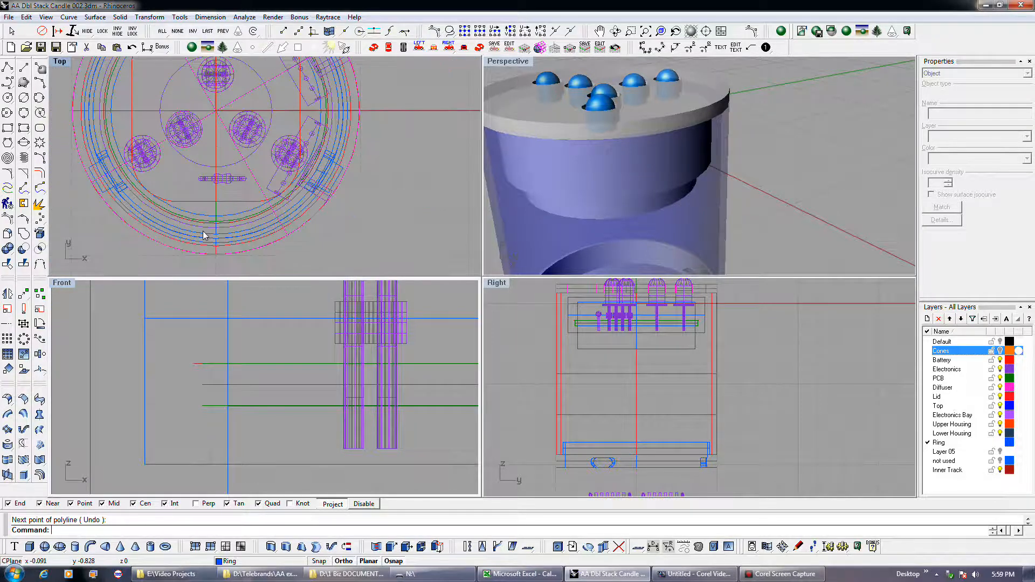
scroll(318, 183, "up", 3)
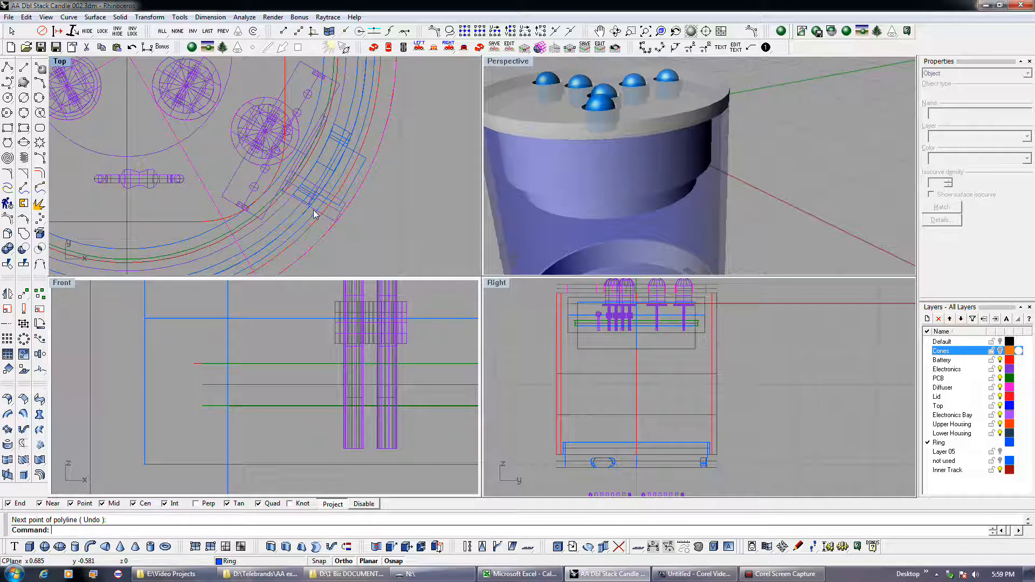
scroll(289, 340, "up", 2)
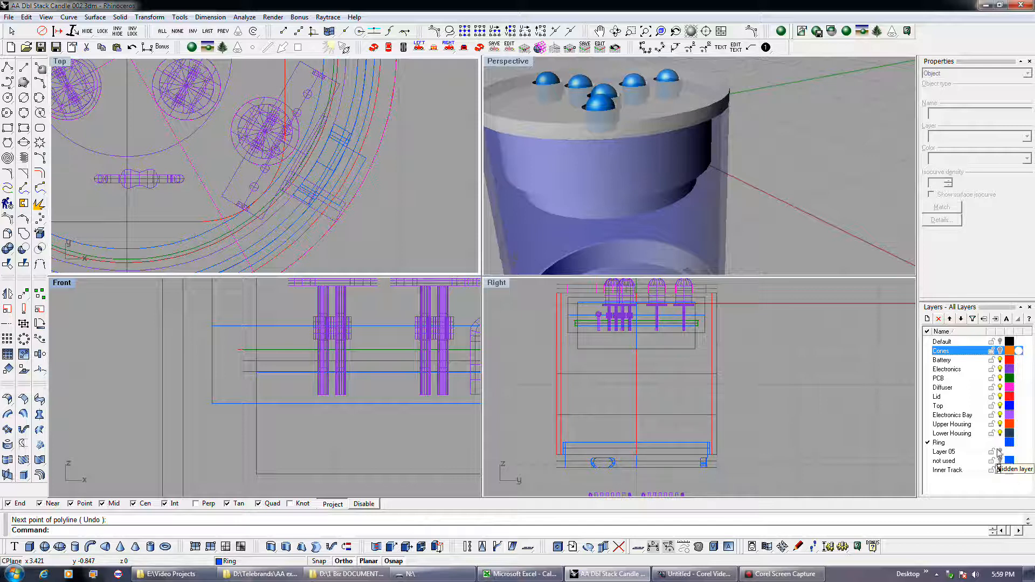
Hide the Diffuser and Lid layers
left_click(1001, 388)
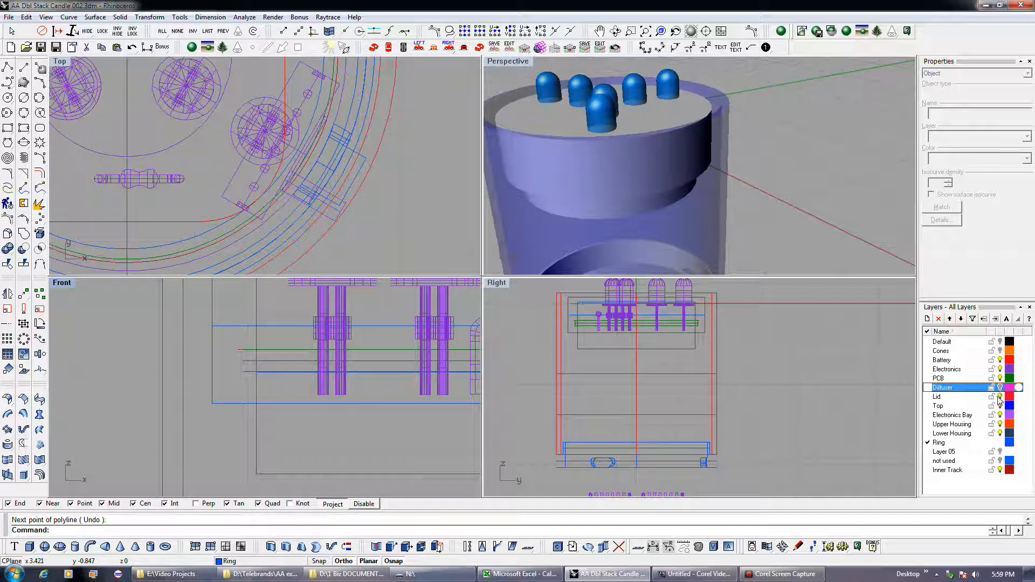
left_click(1000, 397)
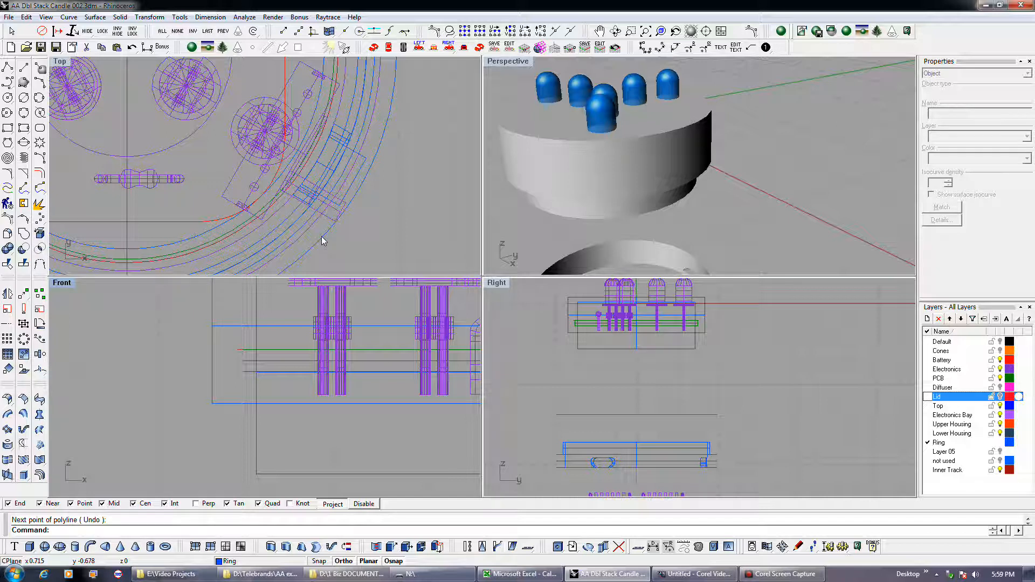
left_click(1000, 410)
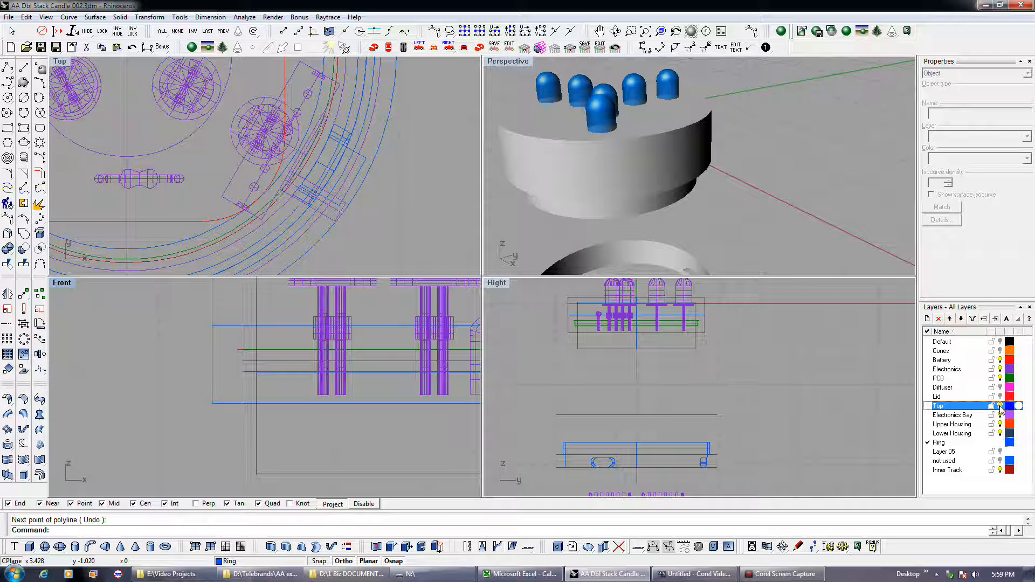
Reorder the layer list so that Ring sits directly between Diffuser and Lid
left_click(932, 442)
left_click(949, 319)
left_click(949, 318)
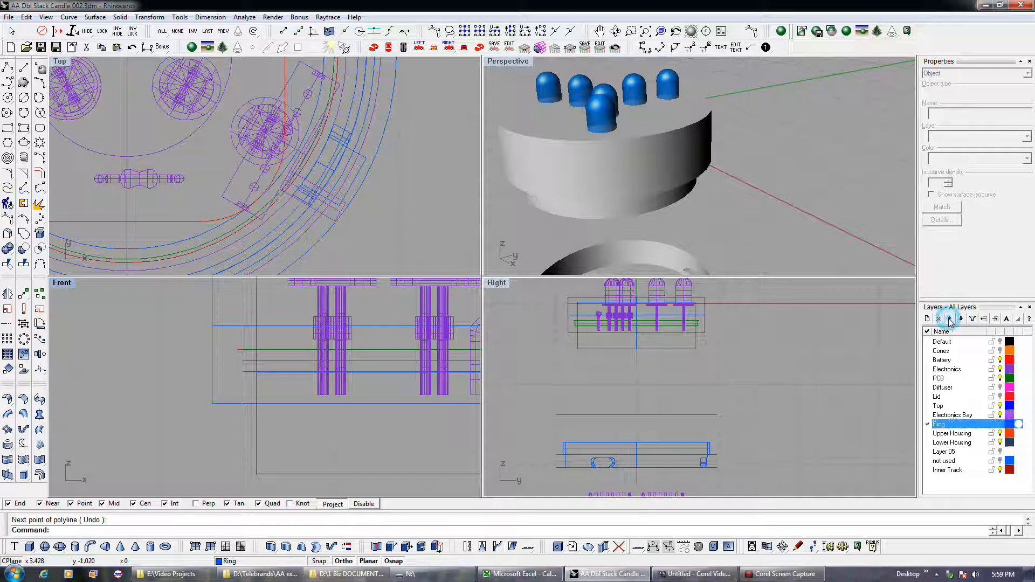
left_click(950, 318)
left_click(949, 319)
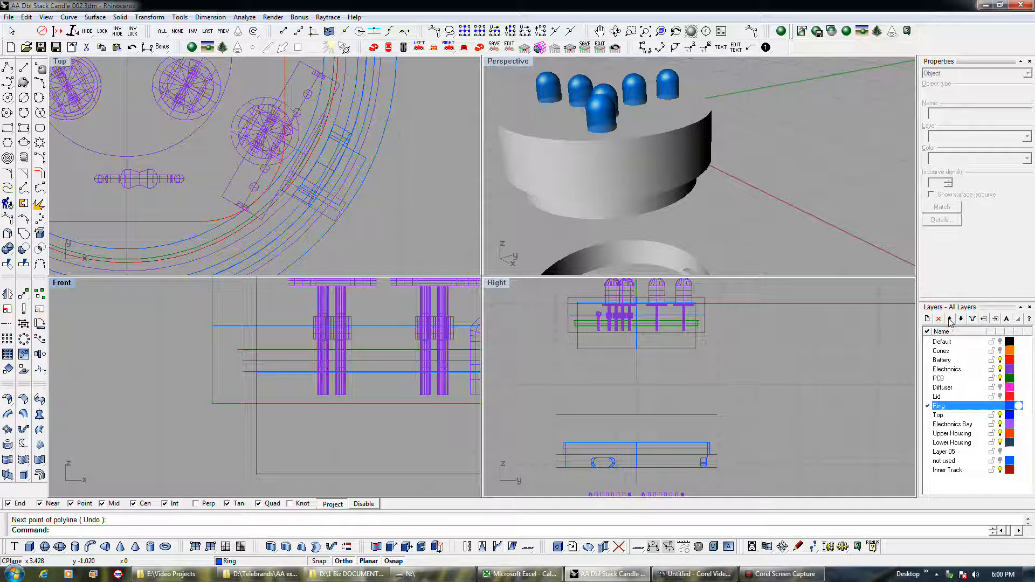
left_click(950, 318)
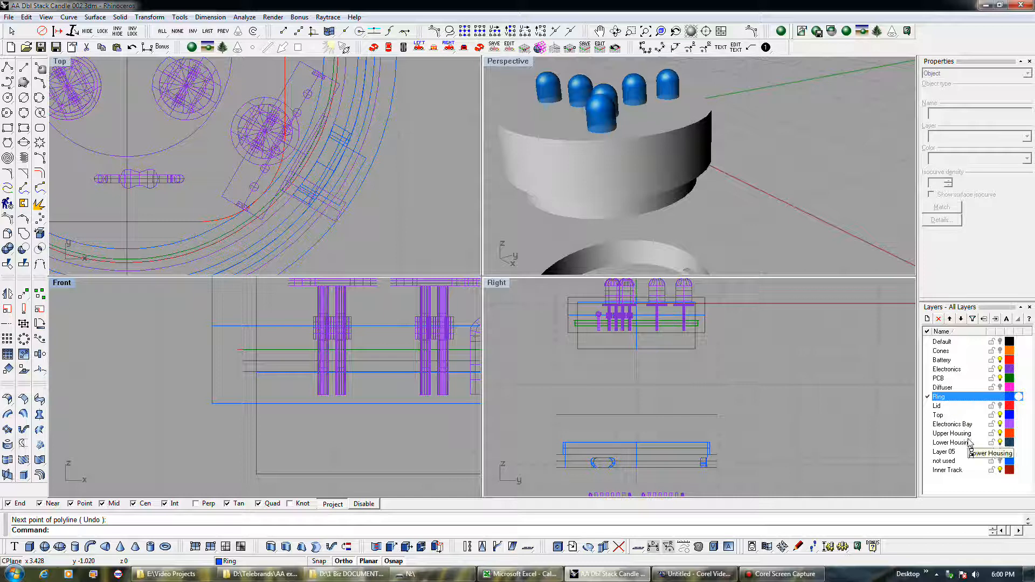
Make Top the current layer and move the two inner housing polysurfaces onto it
double_click(937, 415)
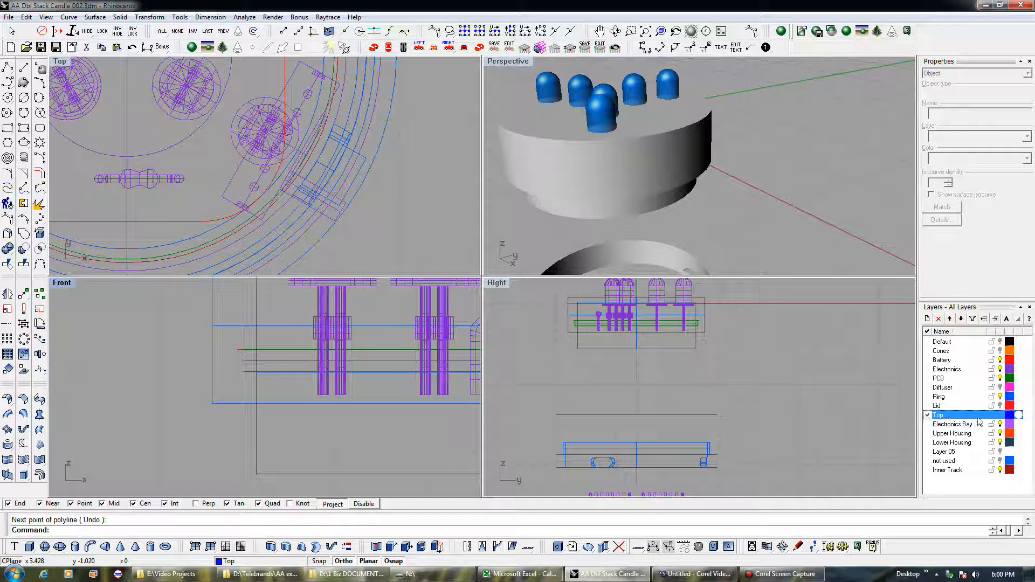
left_click_drag(286, 443, 241, 395)
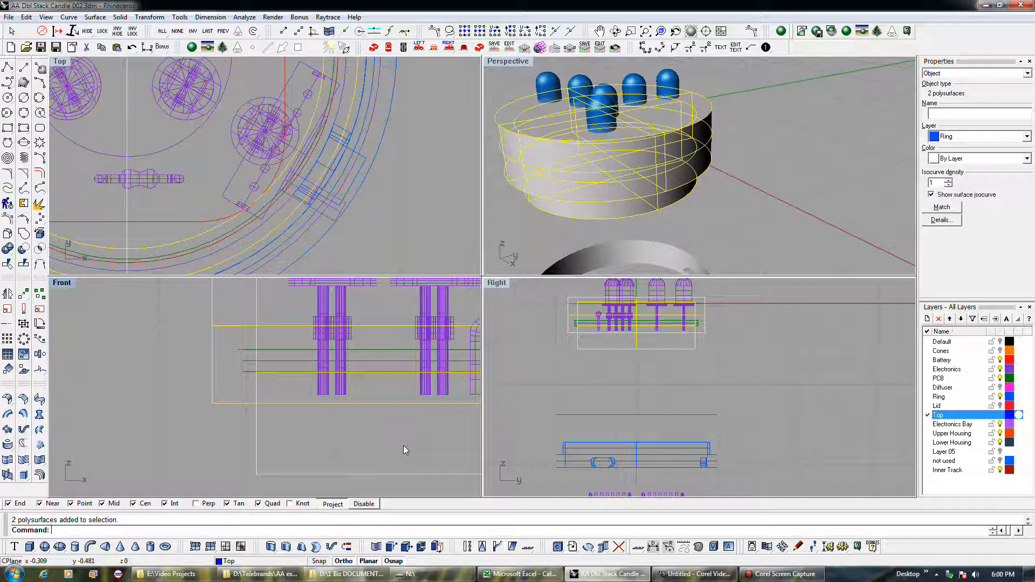
left_click(996, 319)
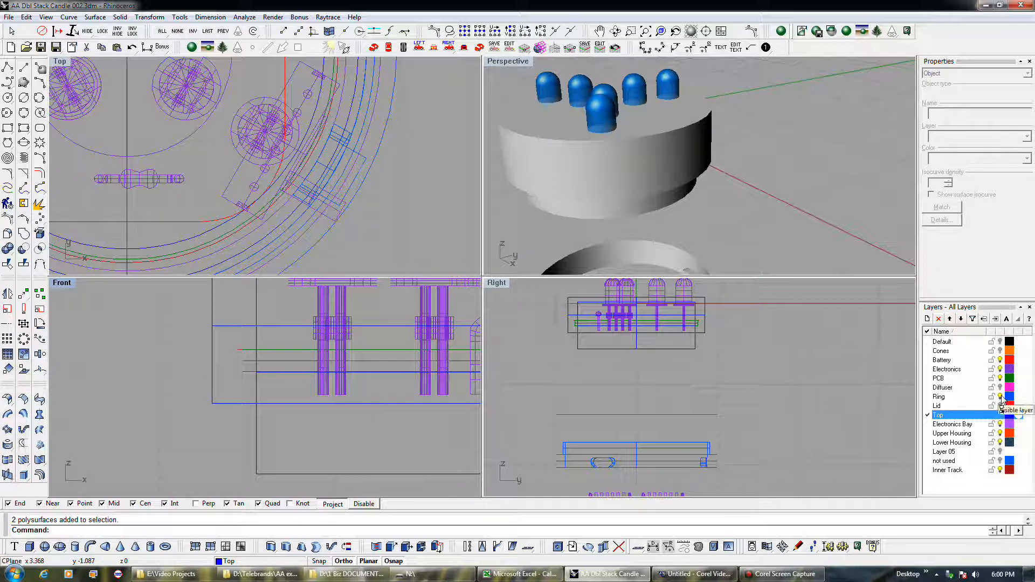
Hide the Ring layer and move the four outer circular curves from the Electronics layer to the not used layer
left_click(1001, 397)
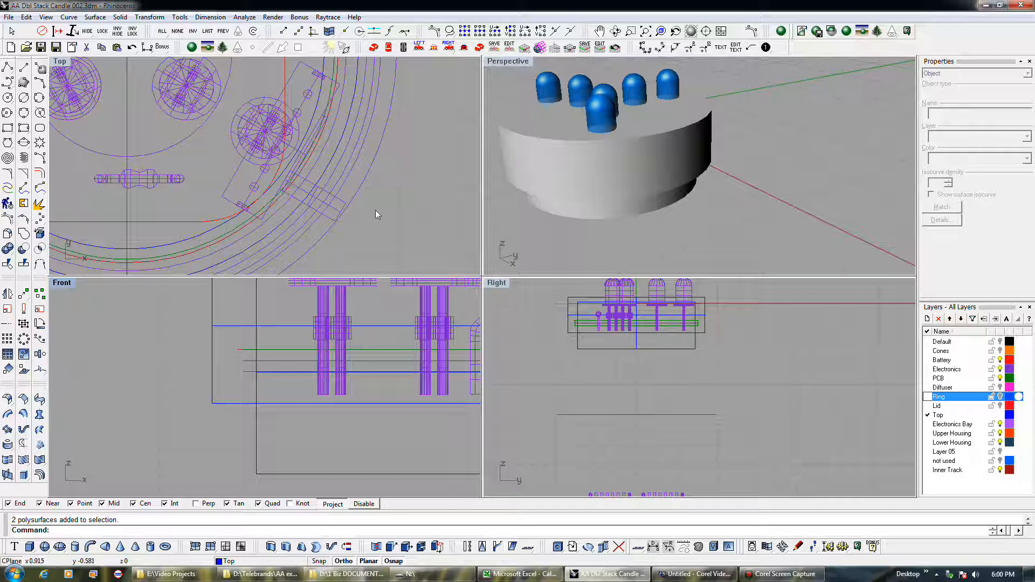
scroll(367, 200, "down", 5)
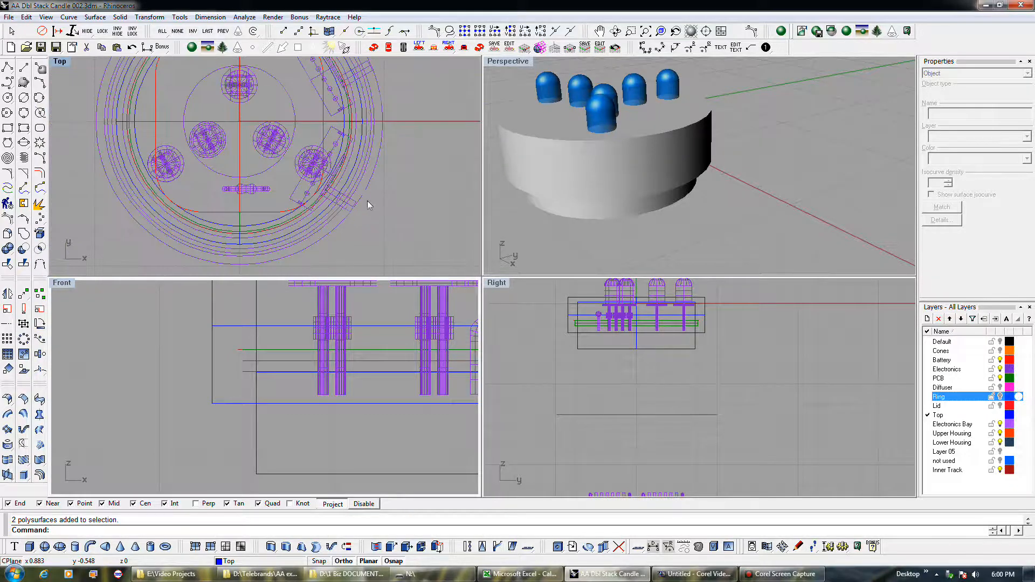
left_click(365, 199)
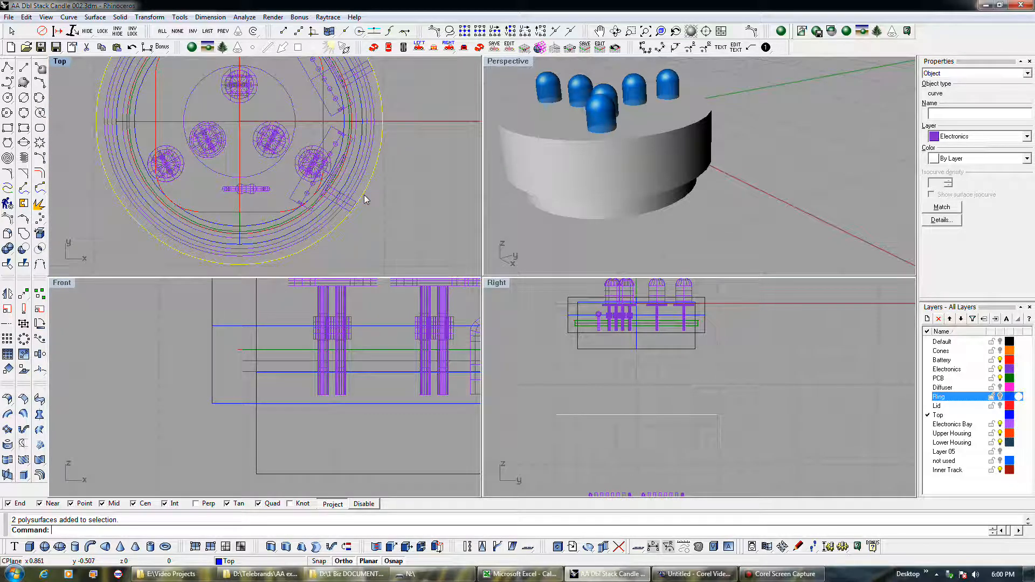
left_click(352, 202)
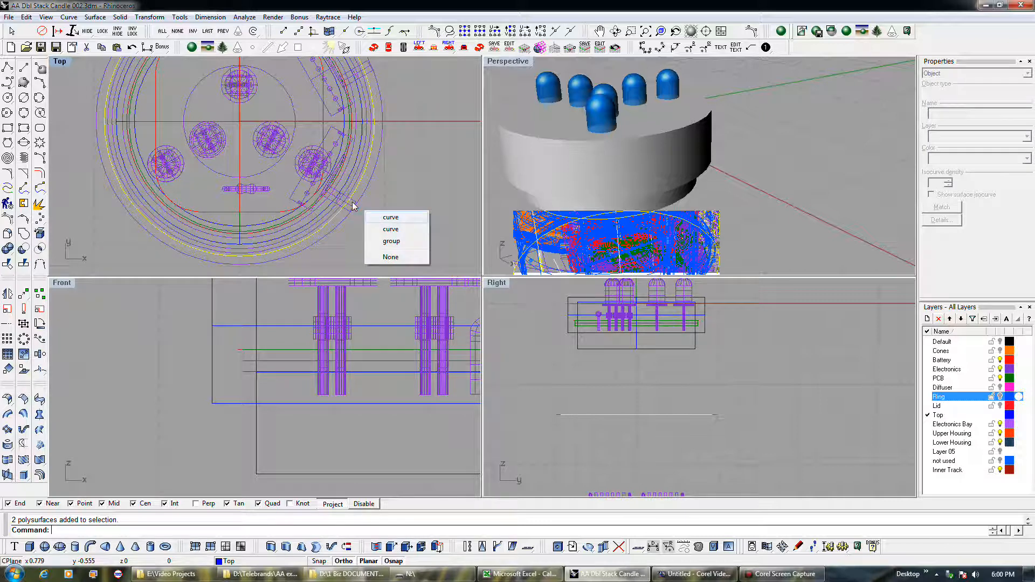
left_click(391, 200)
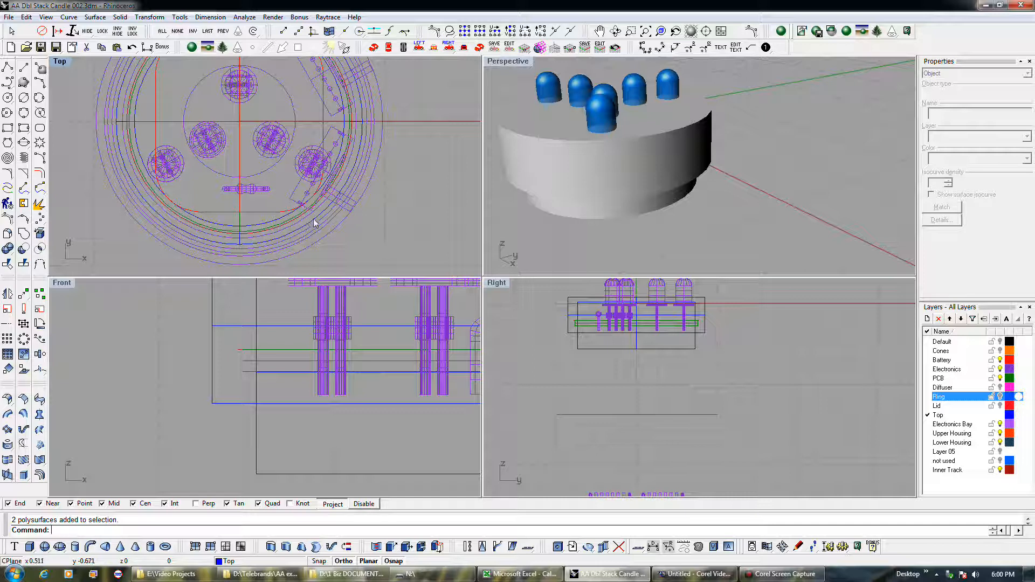
scroll(314, 221, "up", 2)
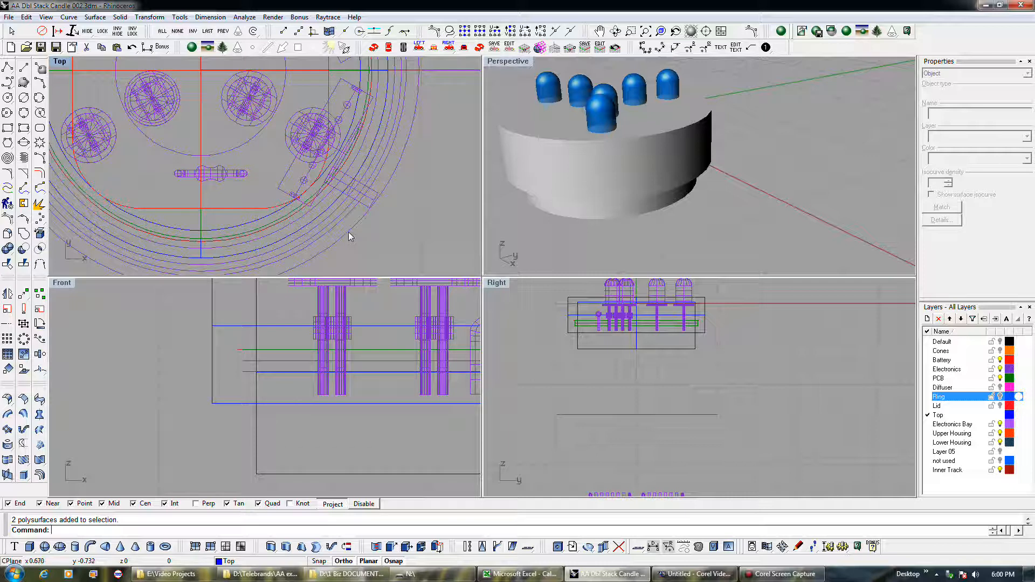
left_click(301, 231)
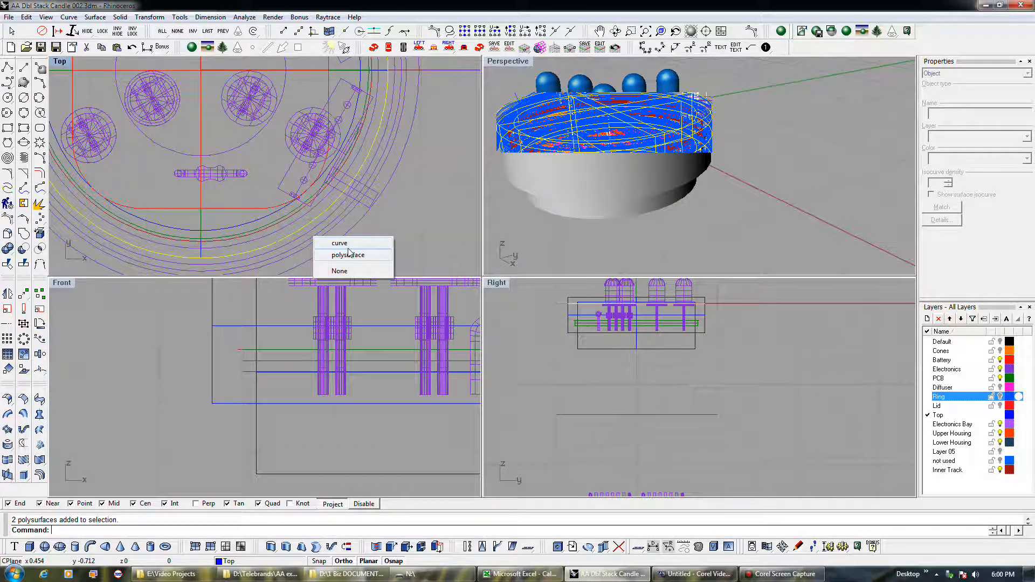
left_click(236, 328)
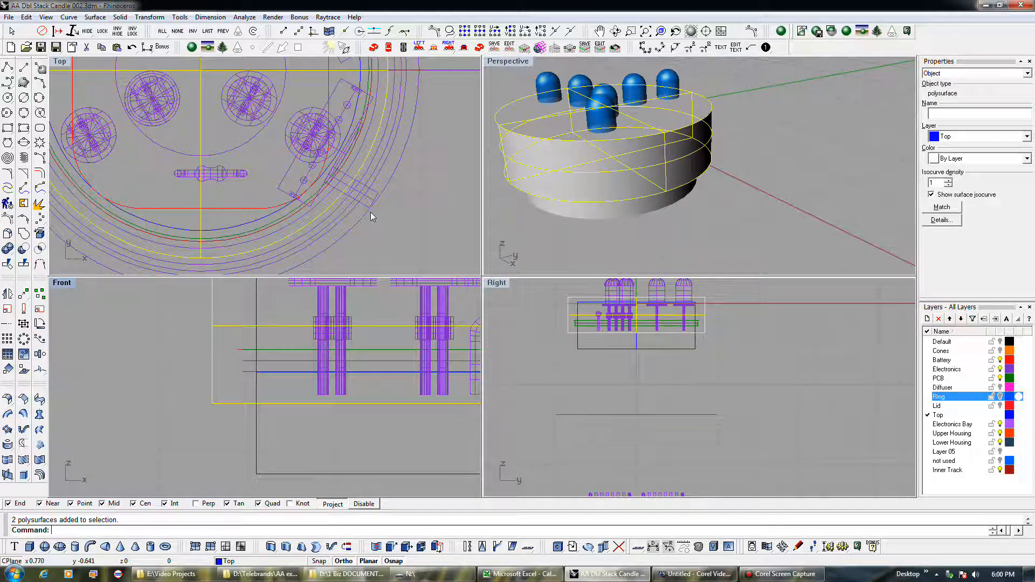
left_click(359, 244)
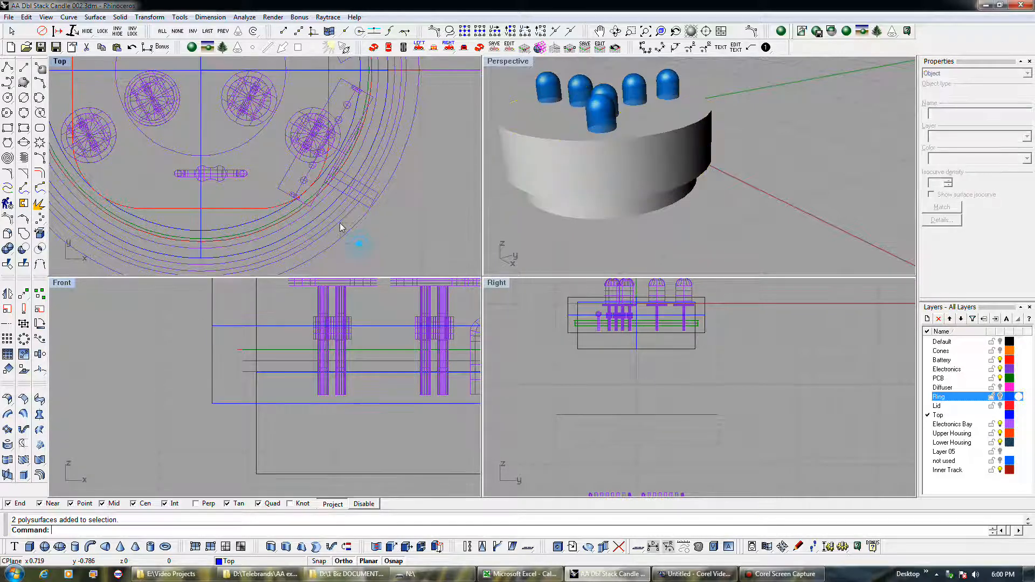
left_click(332, 218)
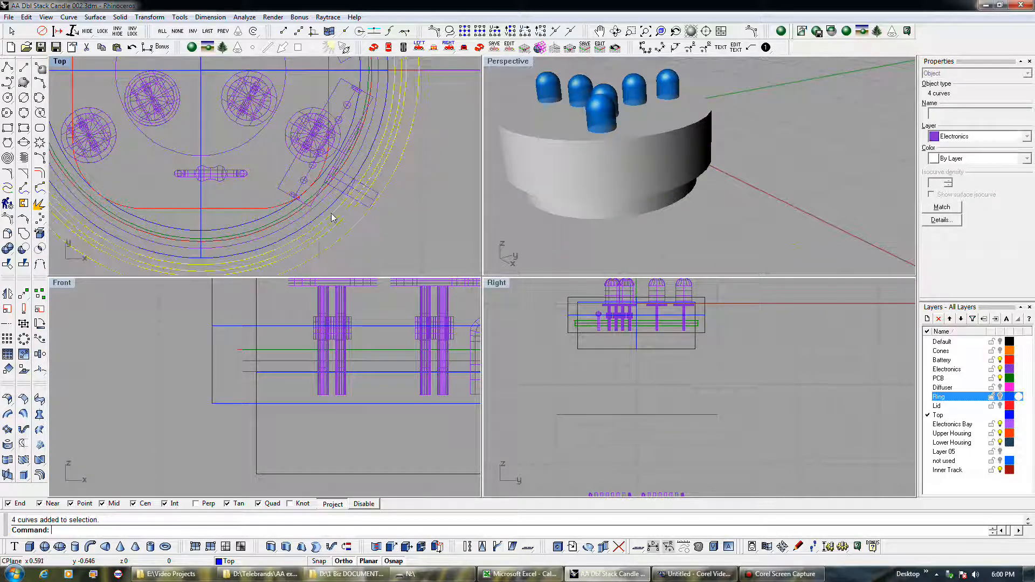
left_click(965, 462)
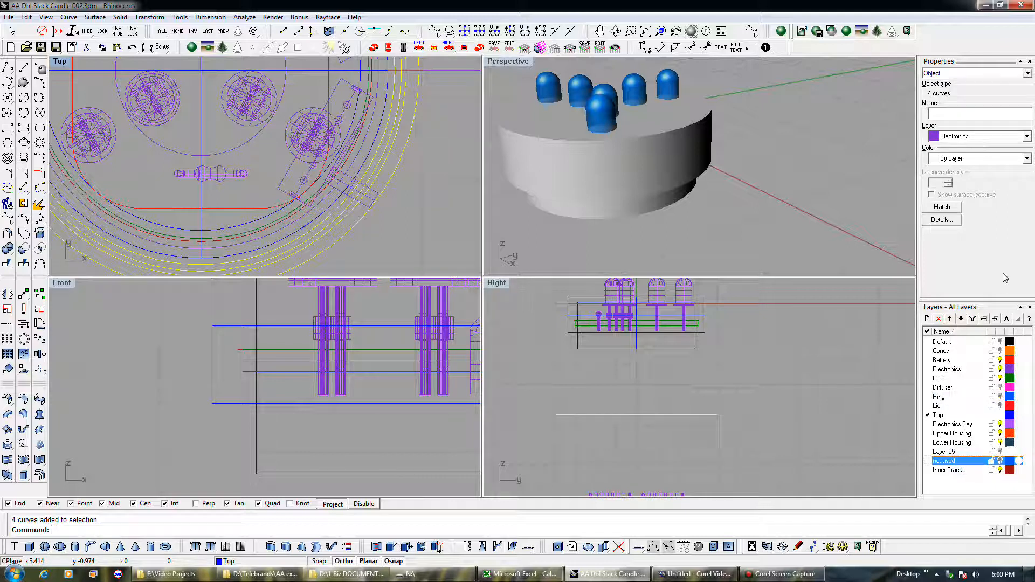
left_click(996, 319)
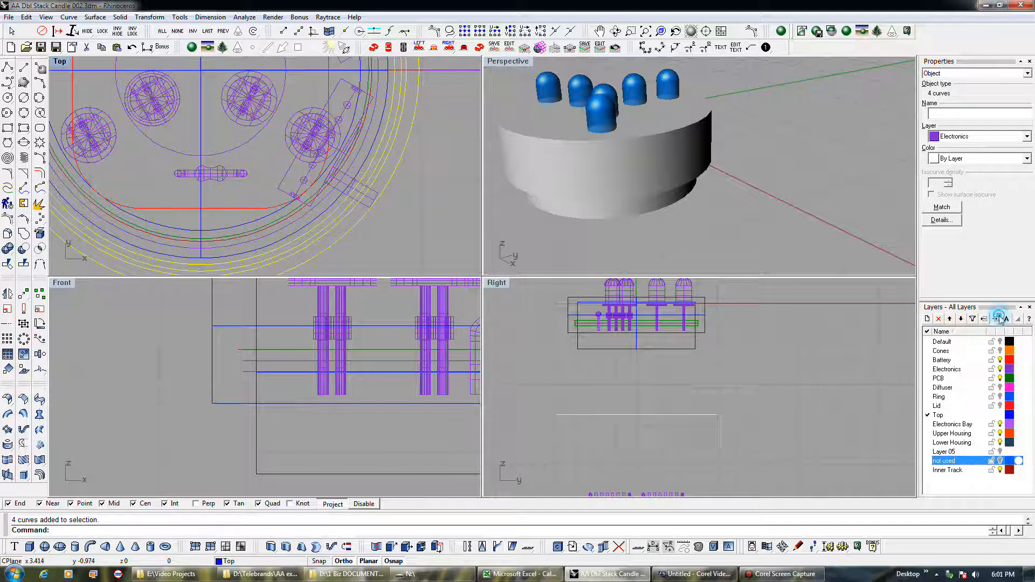
Measure the horizontal distance from the PCB's edge to the outer wall of the larger housing in the Front view
left_click(289, 239)
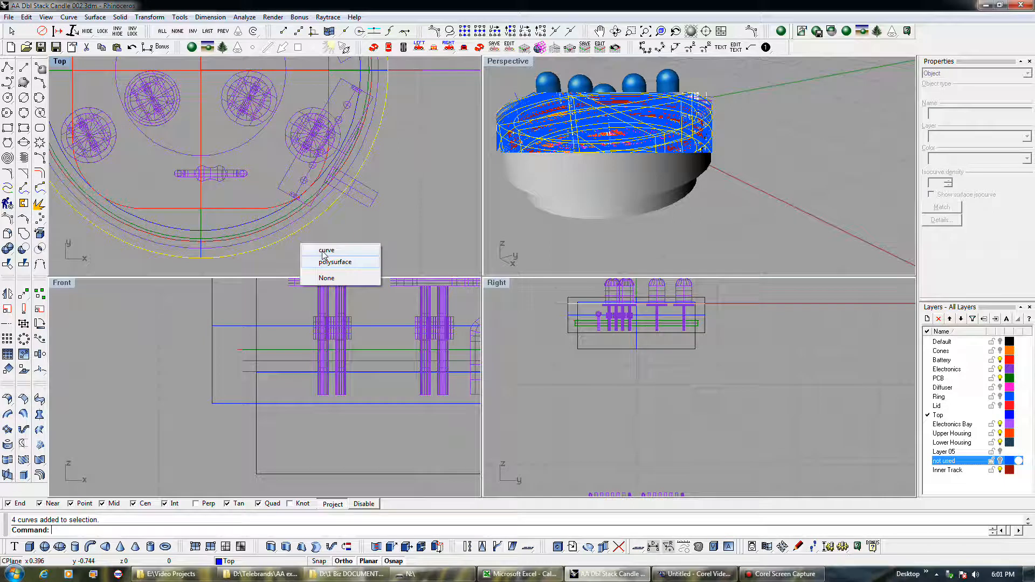
left_click(251, 420)
left_click(249, 404)
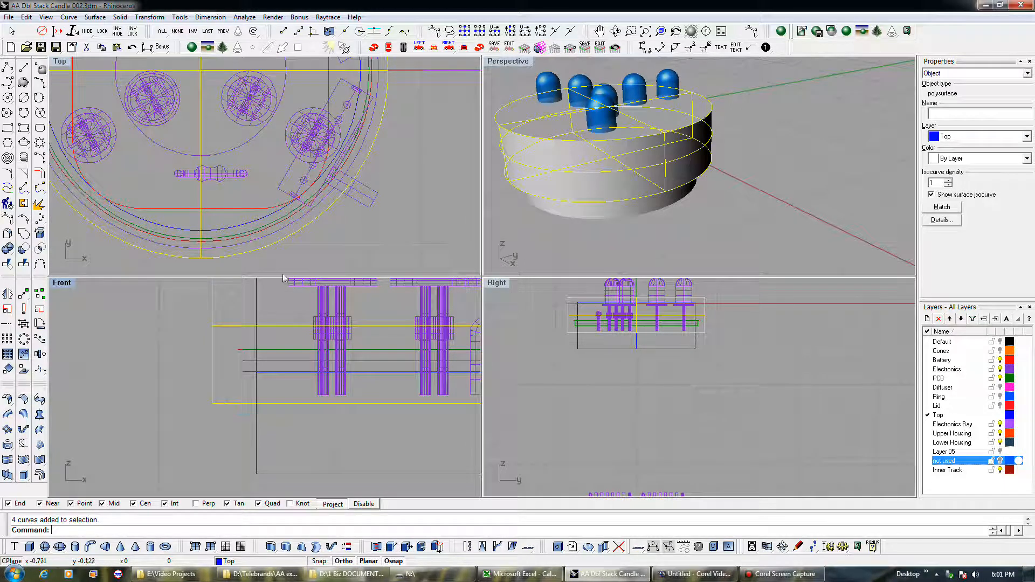
scroll(345, 220, "down", 2)
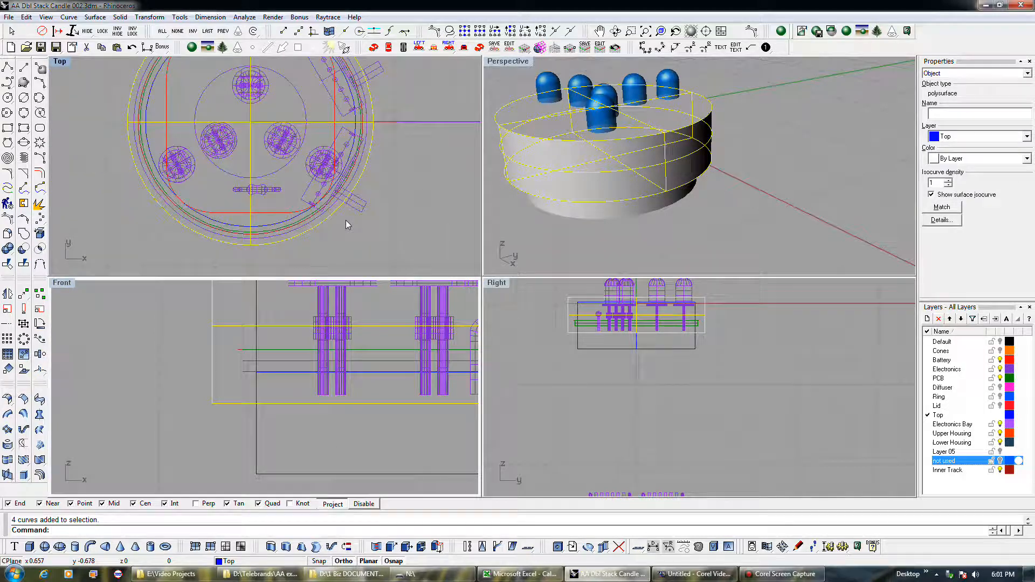
scroll(221, 415, "down", 2)
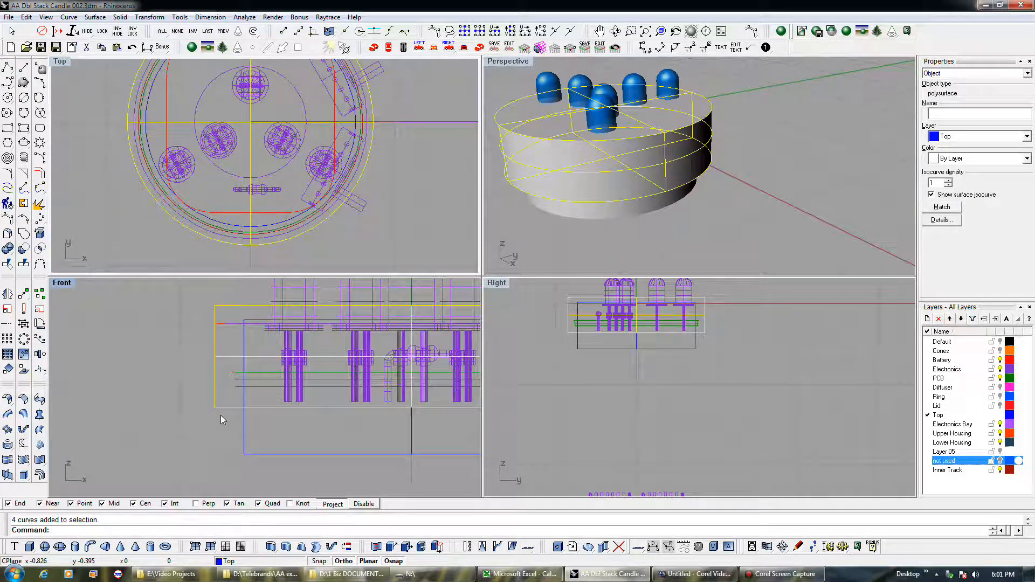
scroll(235, 362, "up", 4)
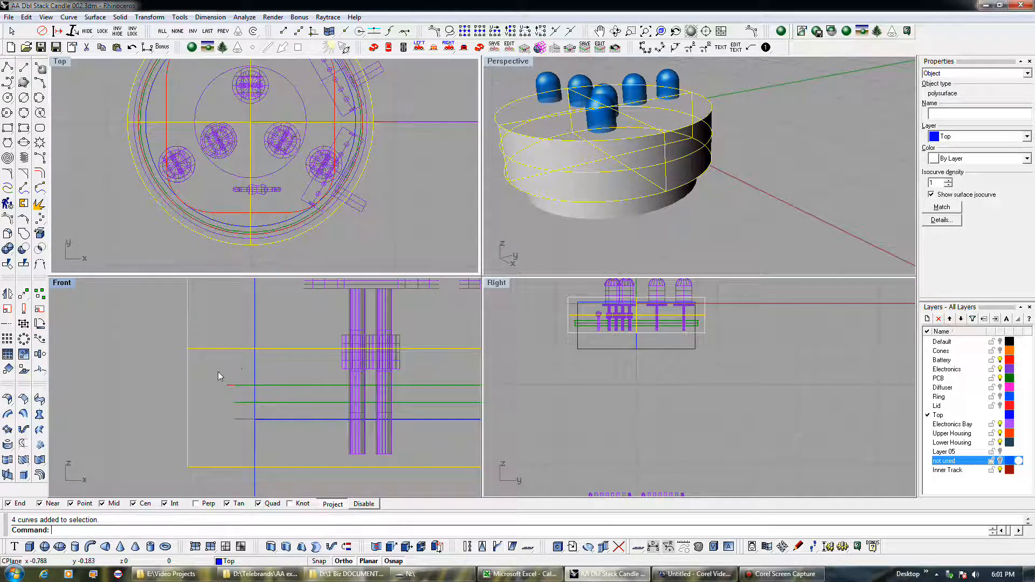
left_click(24, 69)
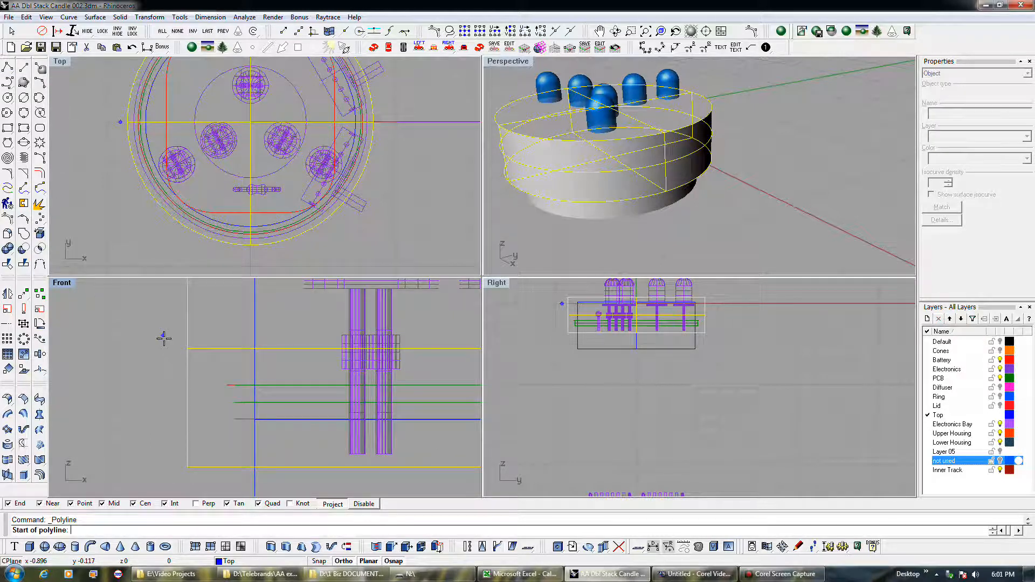
left_click(232, 385)
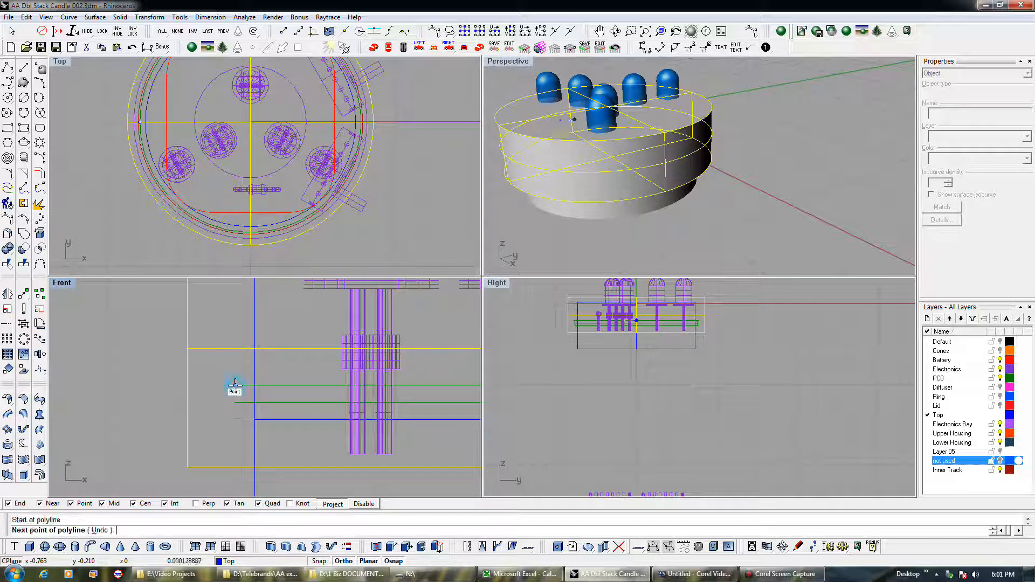
left_click(187, 385)
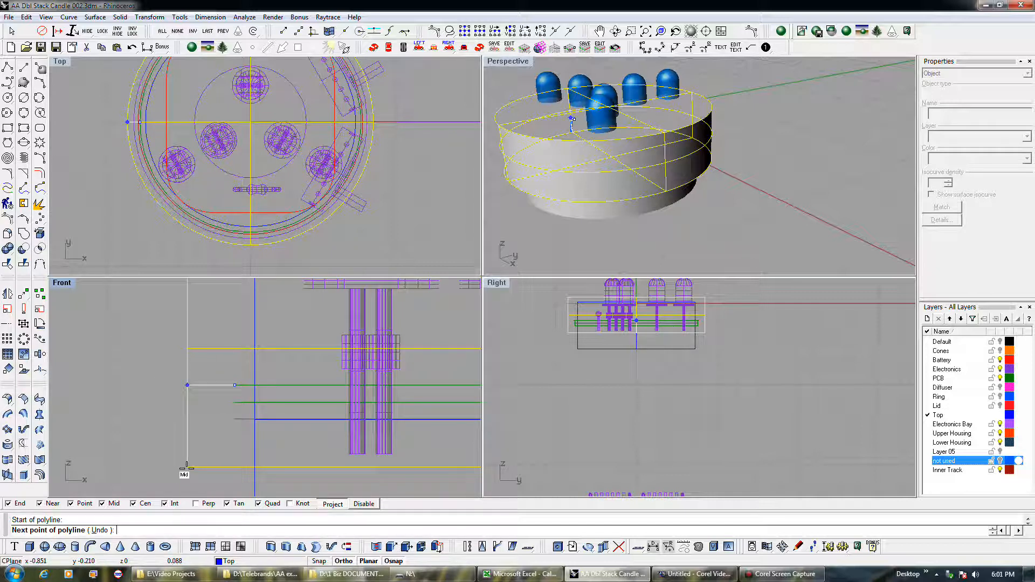
key("Escape")
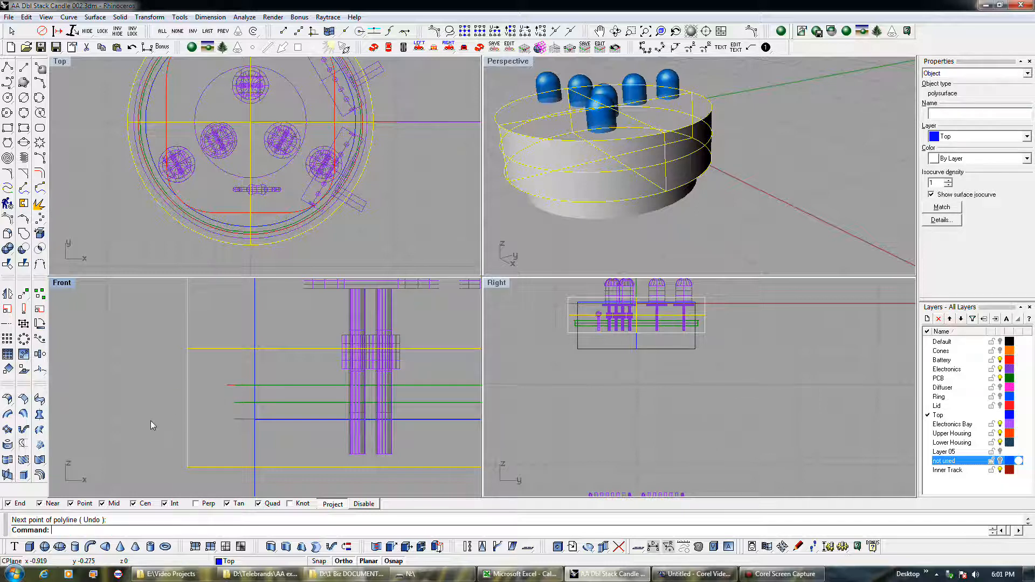
Measure the gap between the lower-left LED's rim and the nearby inner housing wall in the Top view
scroll(164, 183, "up", 4)
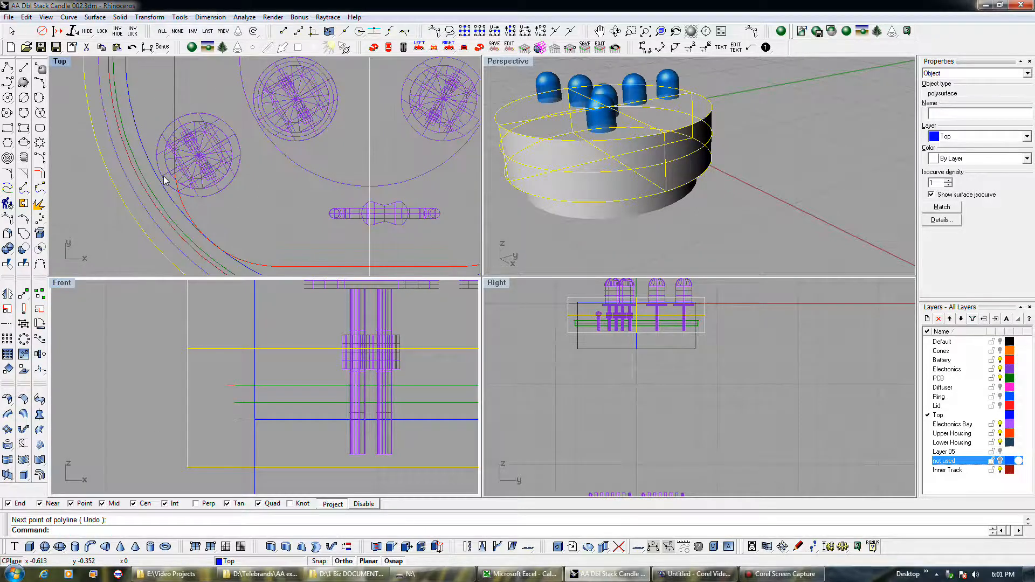
left_click(162, 184)
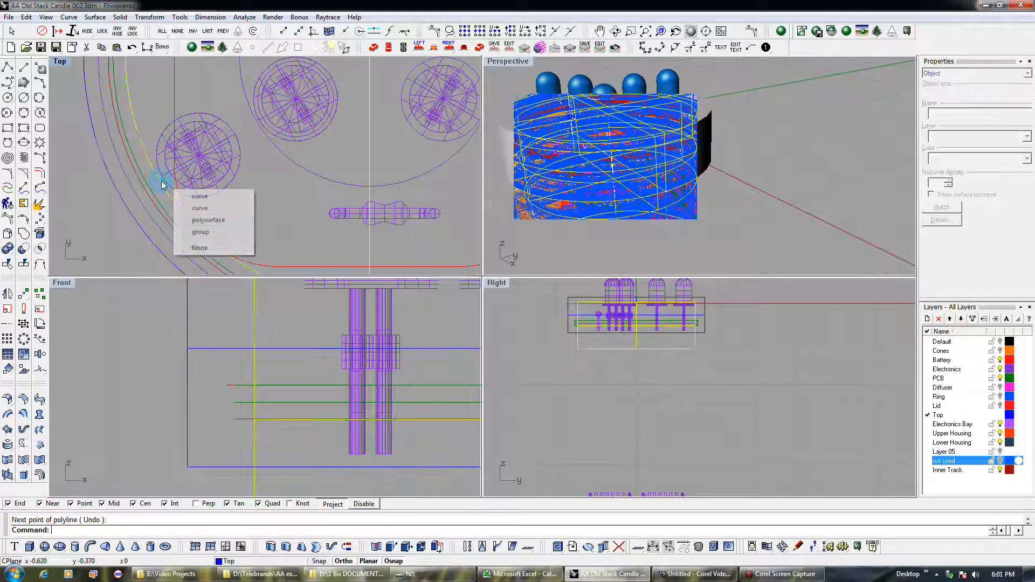
left_click(117, 219)
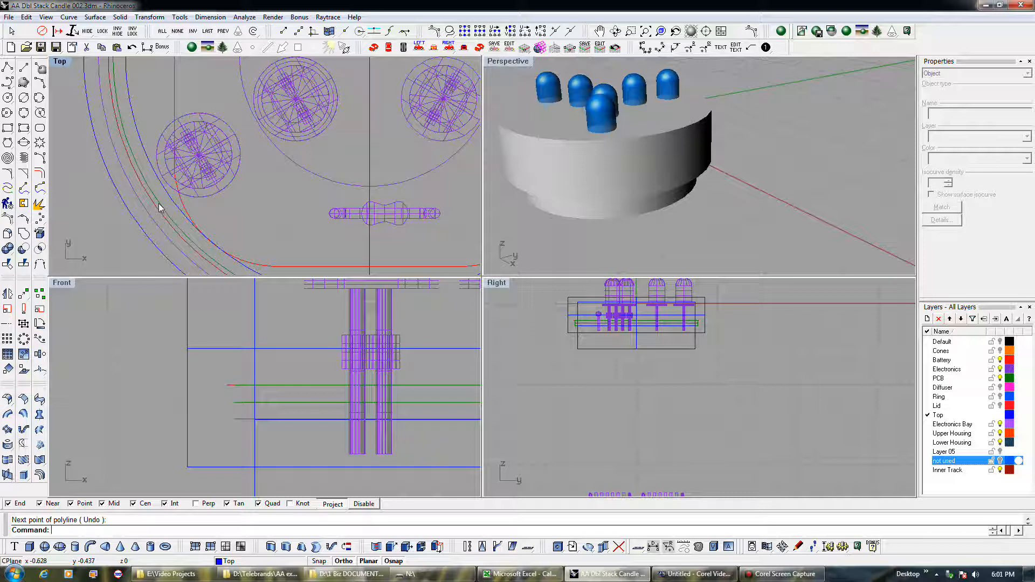
scroll(166, 180, "up", 4)
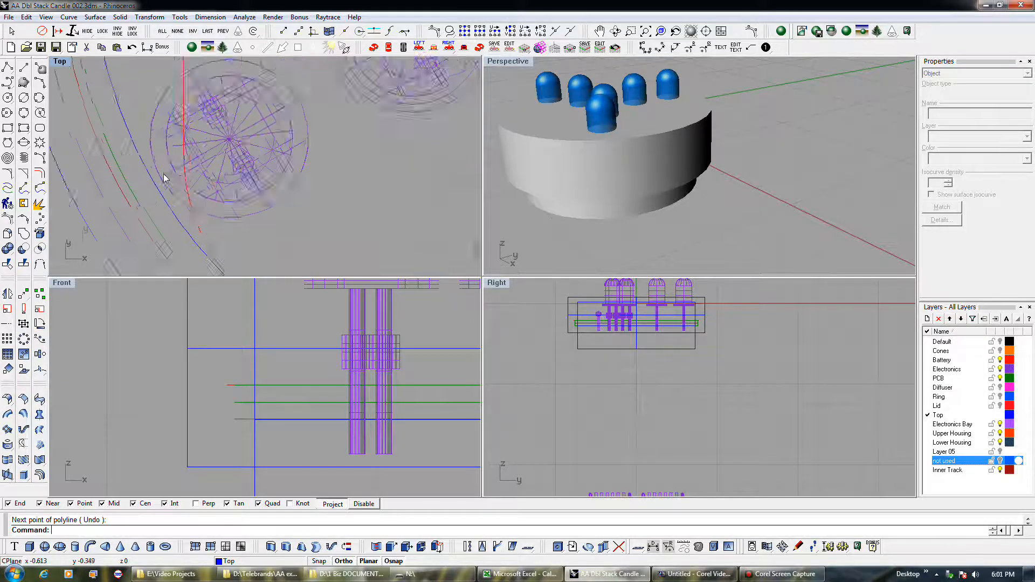
left_click(8, 66)
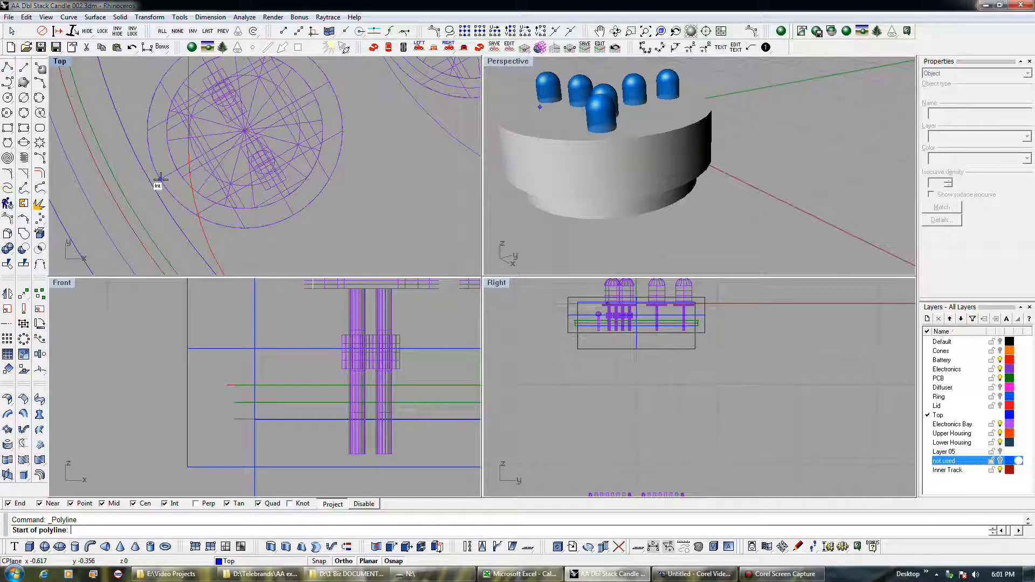
left_click(155, 182)
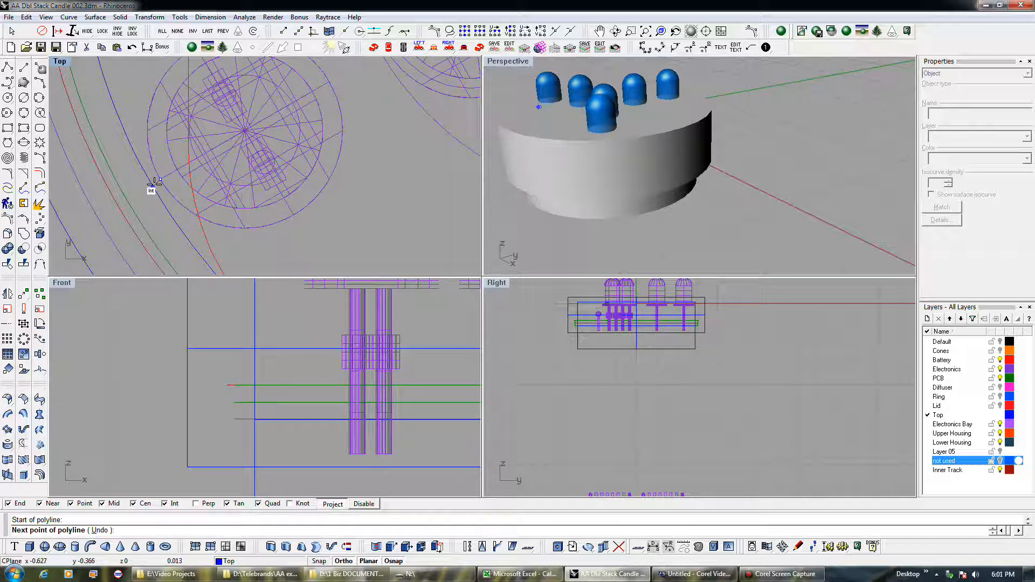
key("Escape")
scroll(131, 181, "down", 4)
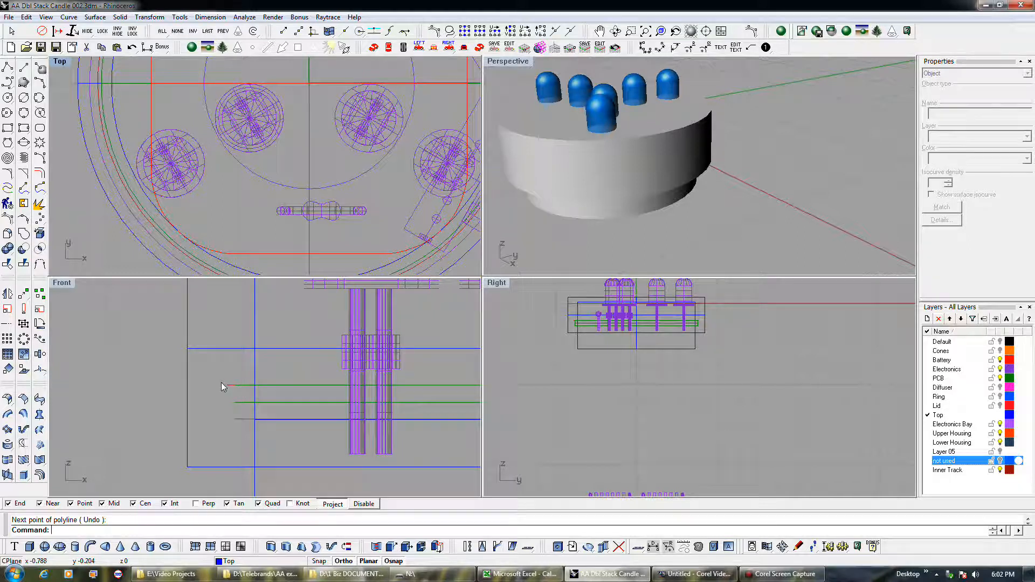
scroll(219, 383, "down", 3)
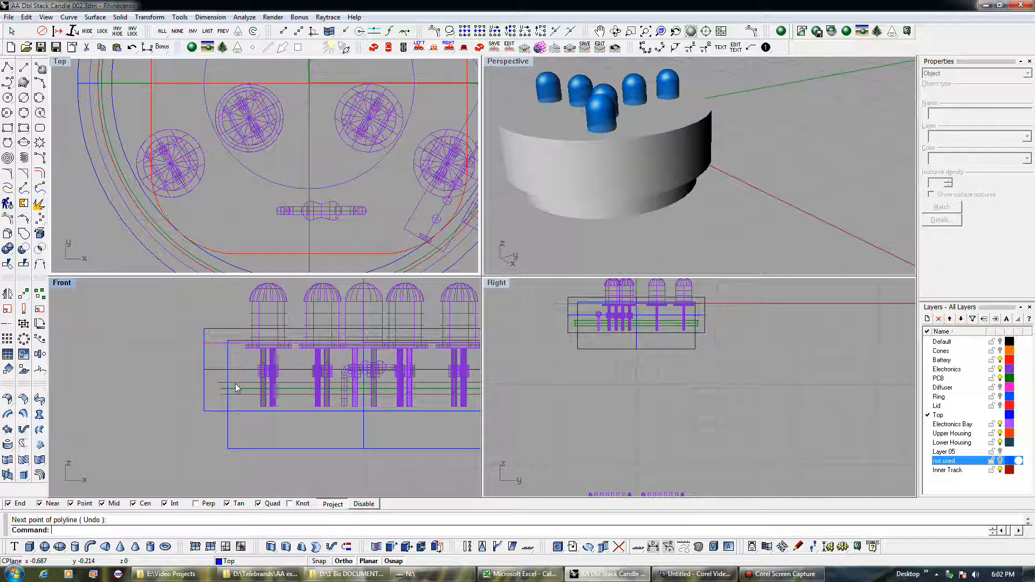
scroll(235, 383, "down", 3)
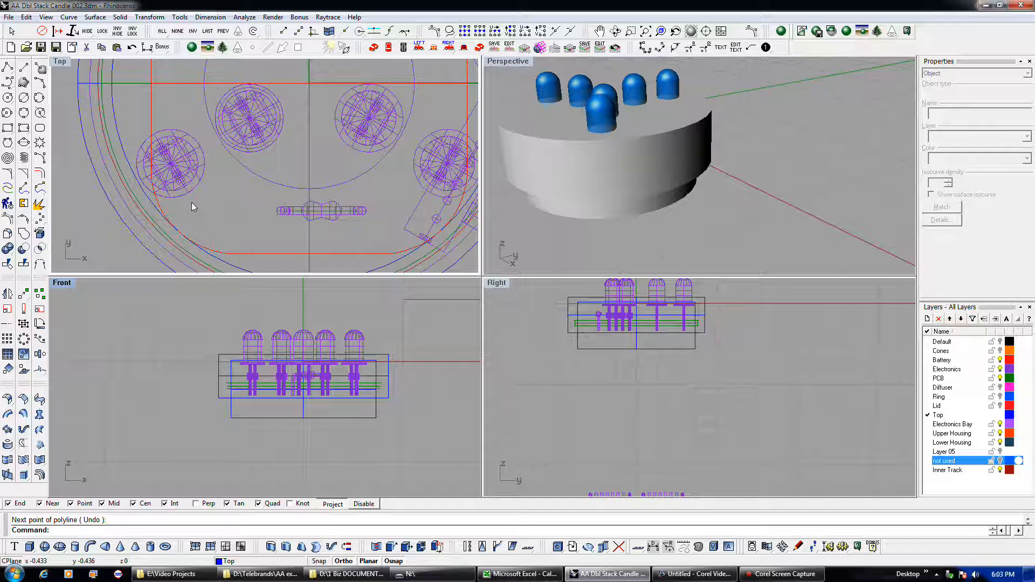
left_click(157, 223)
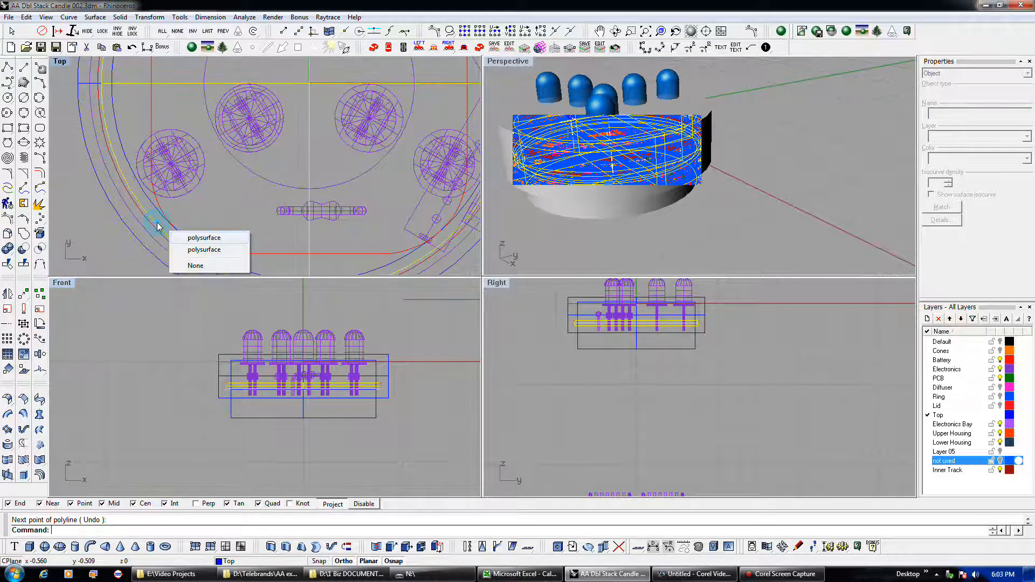
left_click(205, 239)
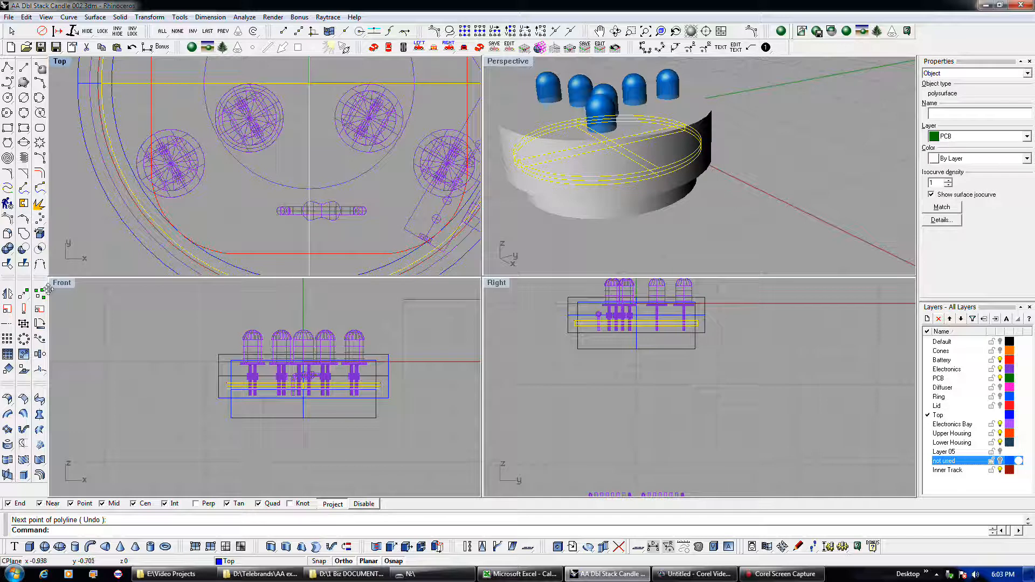
left_click(7, 310)
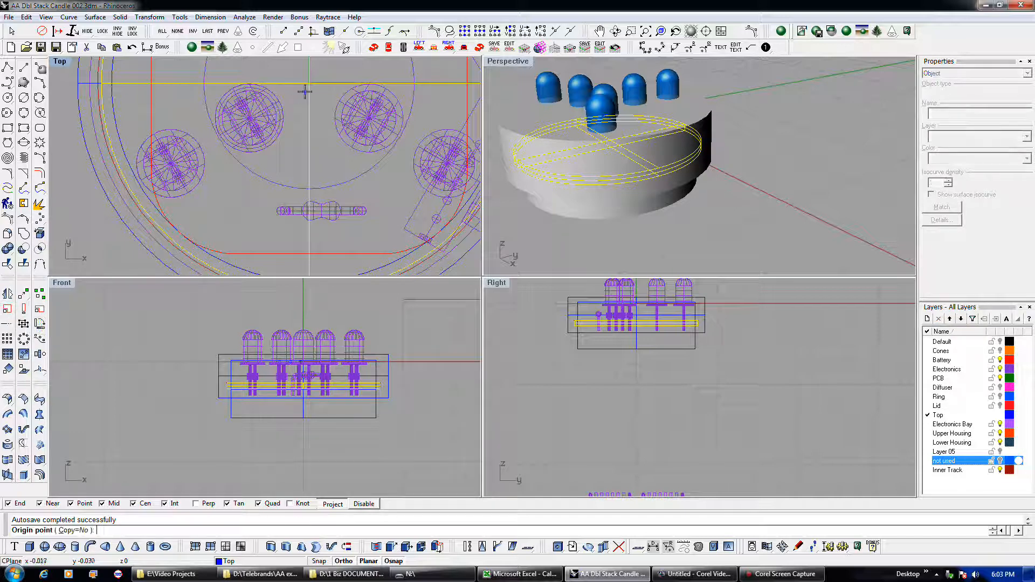
left_click(309, 83)
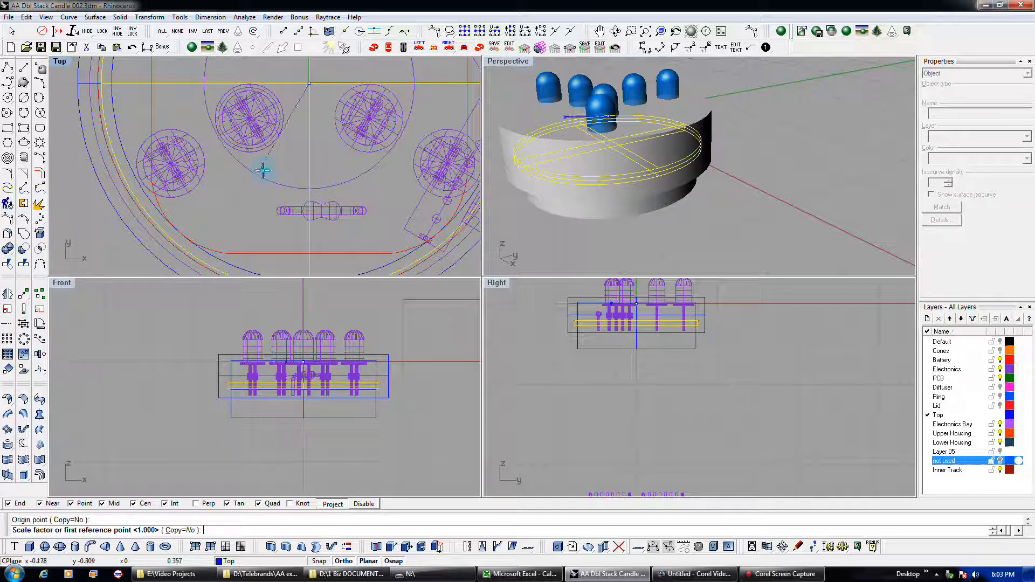
left_click(102, 83)
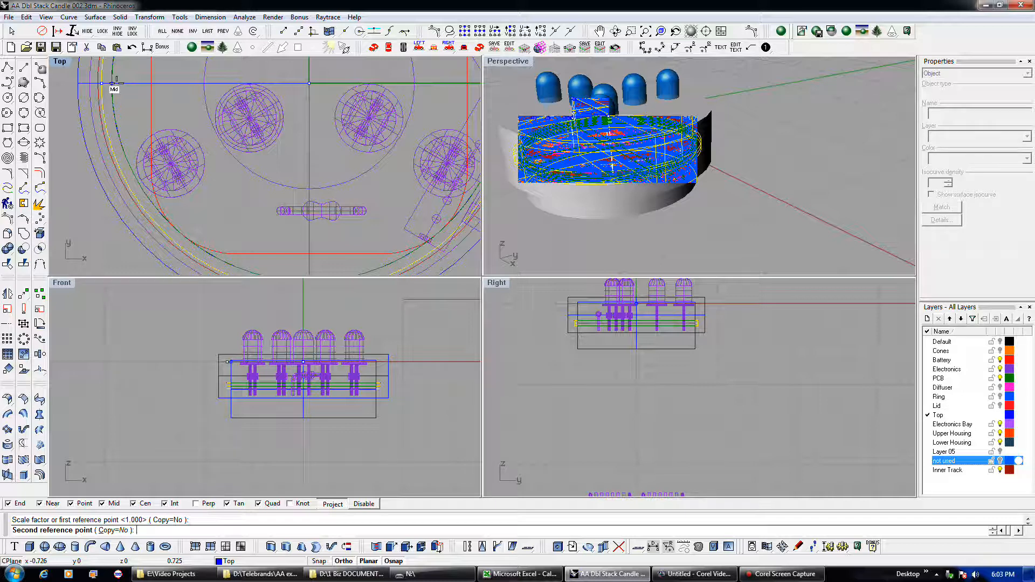
left_click(115, 84)
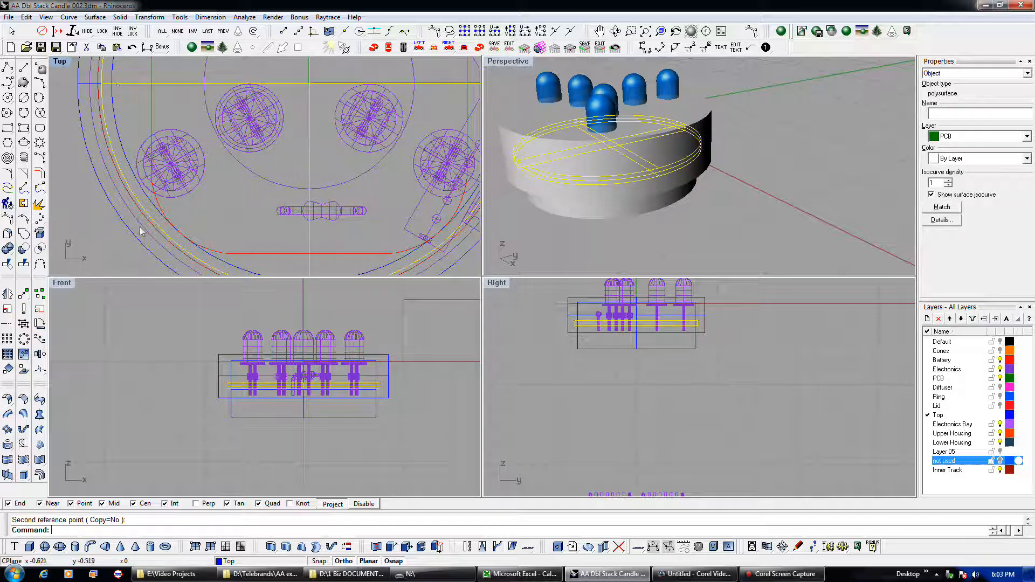
Try to draw a circle centred on the housing in the Top view with a diameter of 1.701-2*.063
scroll(218, 389, "up", 3)
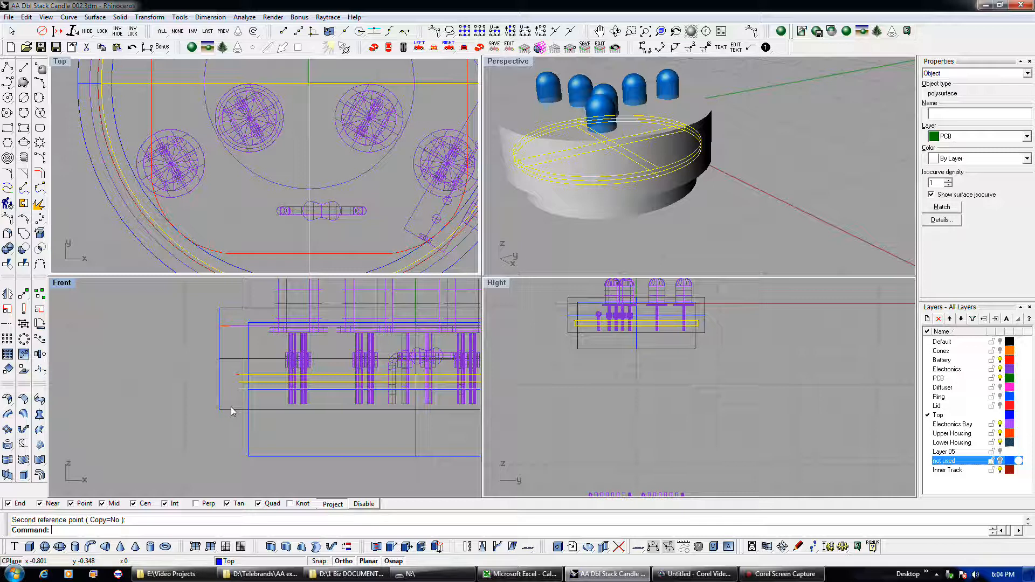
left_click(235, 378)
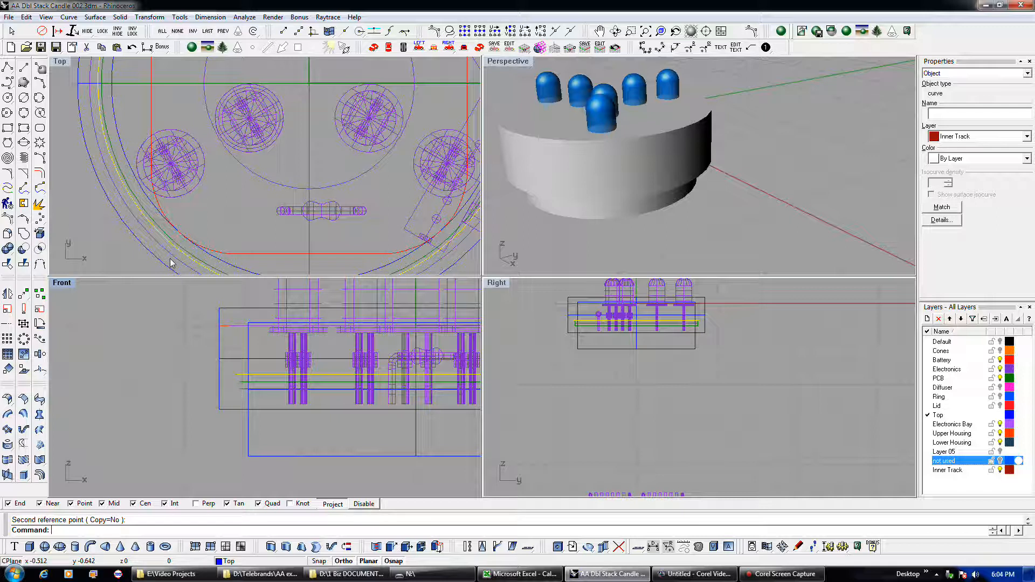
left_click(152, 261)
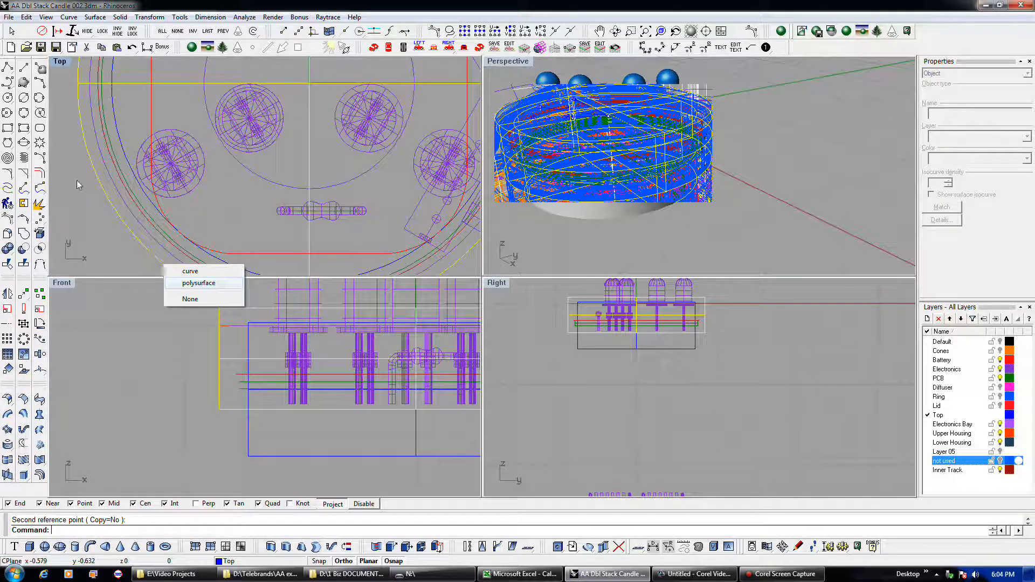
left_click(11, 98)
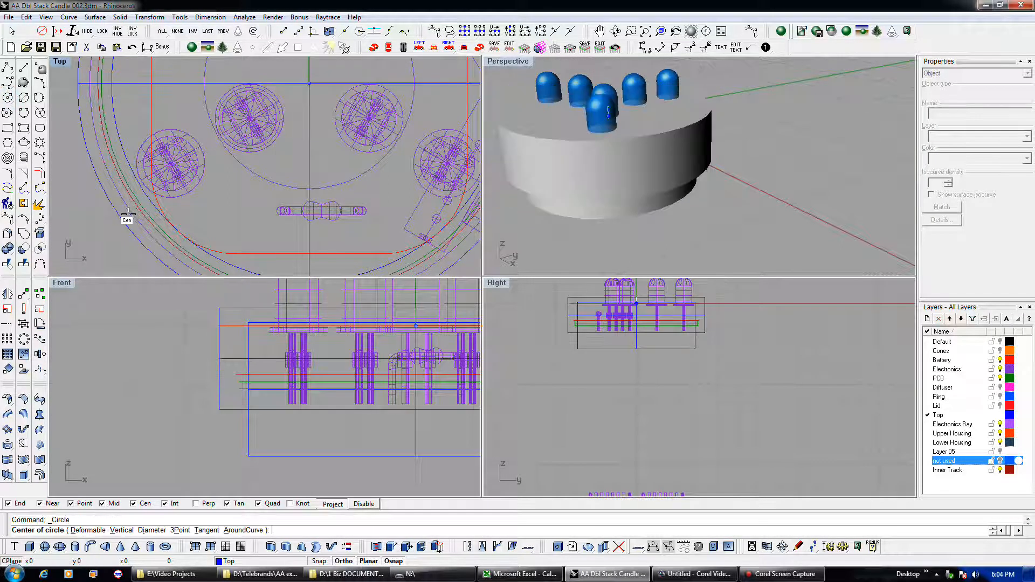
left_click(128, 213)
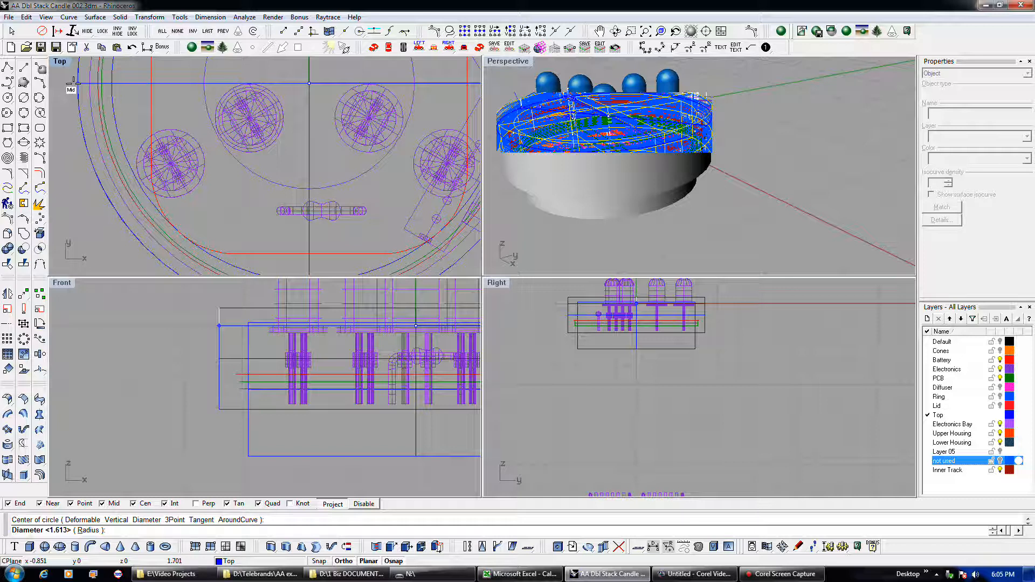
type("1.701-2*.063")
key("Return")
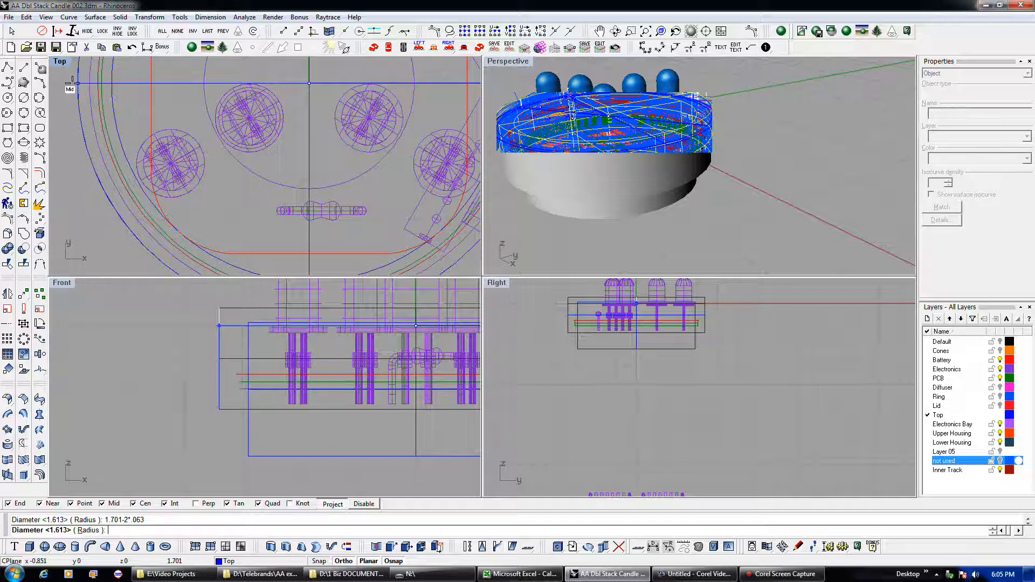
key("Escape")
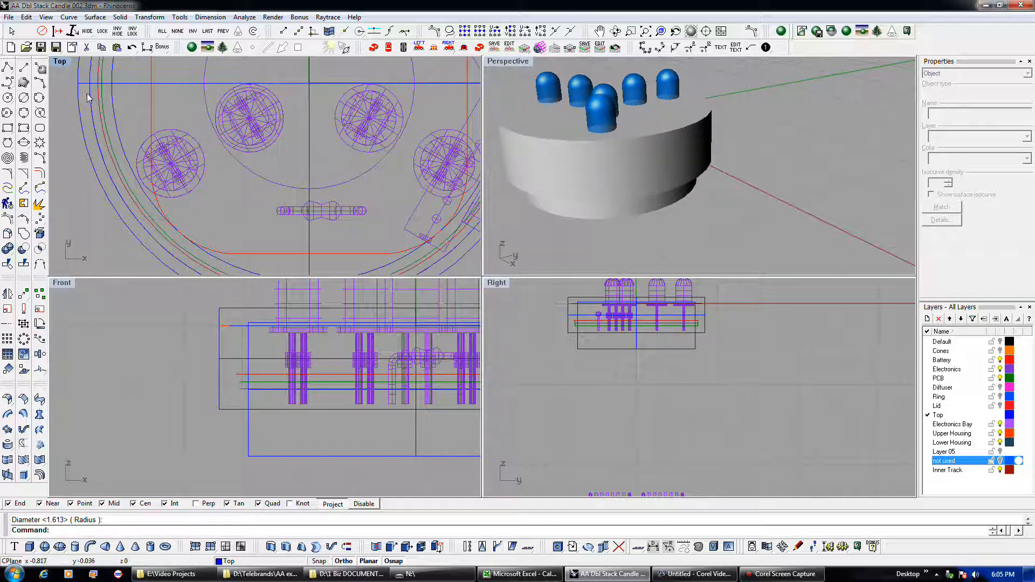
Measure the distance from the newly drawn circle to the outer housing wall and undo the circle
left_click(207, 31)
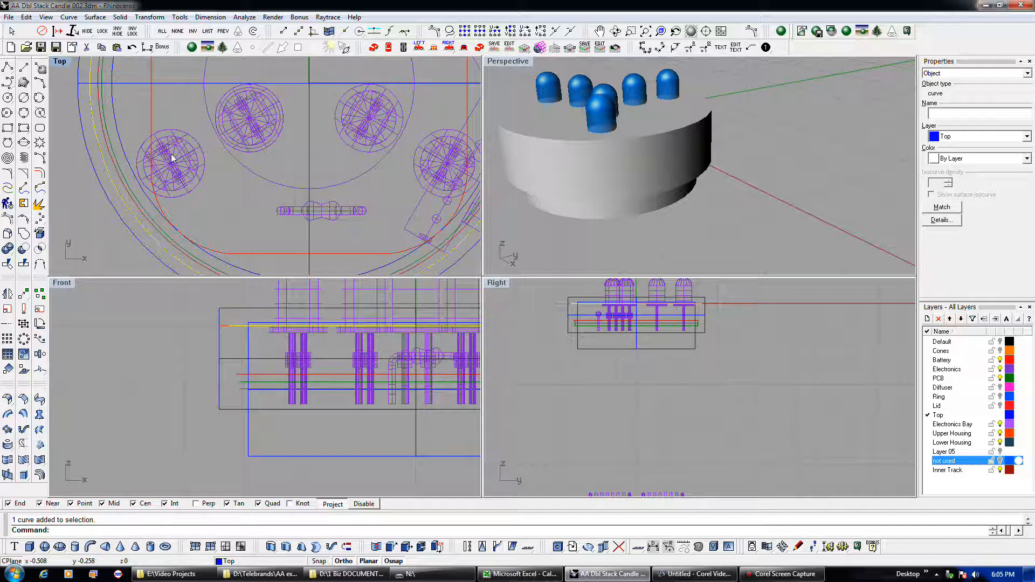
left_click(7, 66)
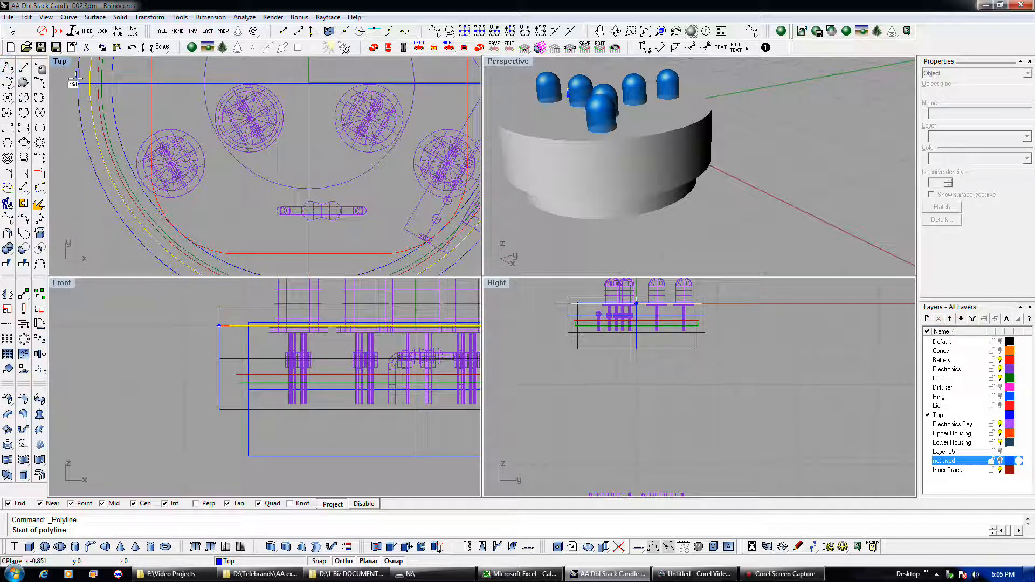
scroll(76, 79, "up", 3)
left_click(100, 88)
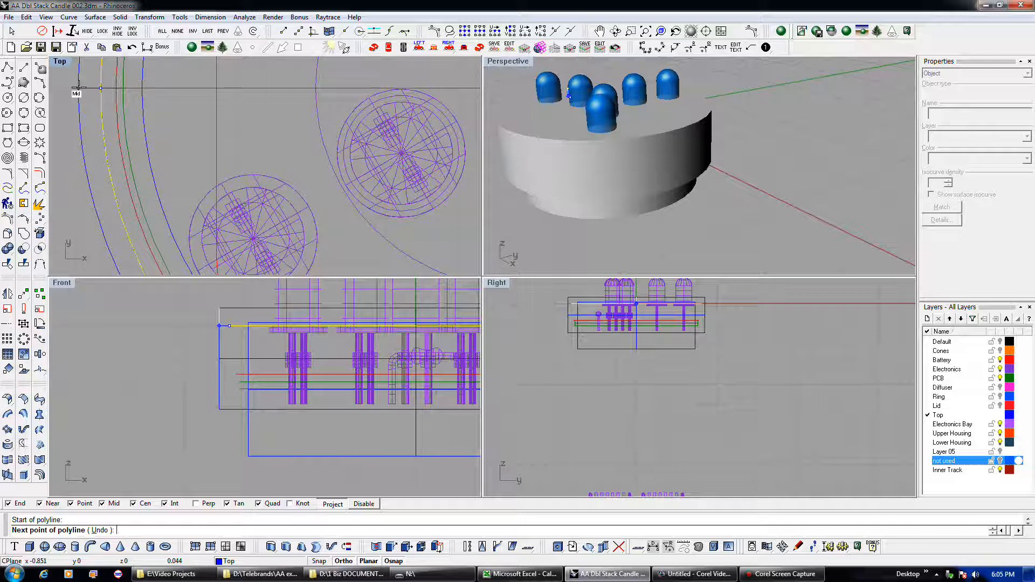
right_click(78, 87)
key("ctrl+z")
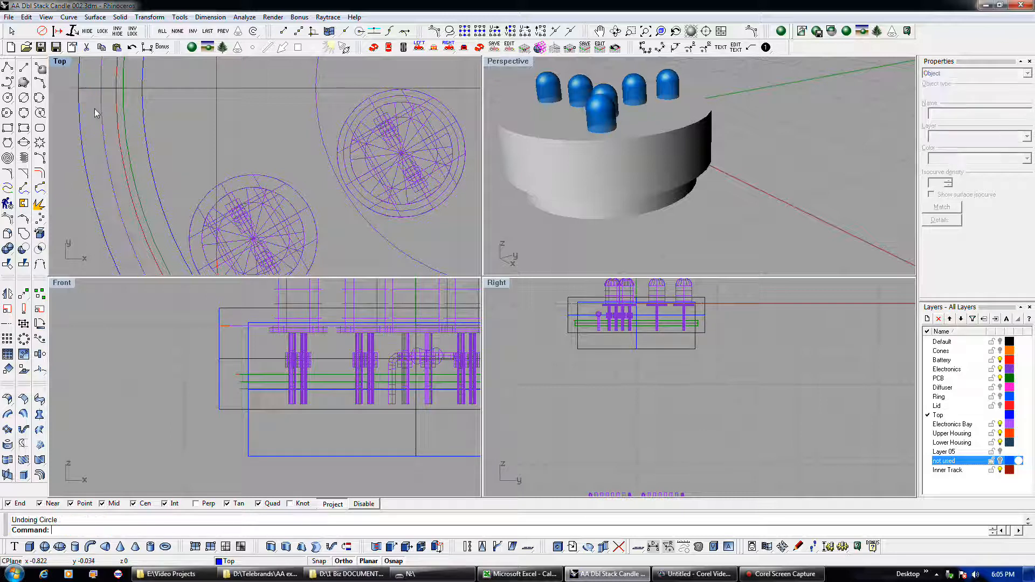
scroll(107, 136, "down", 3)
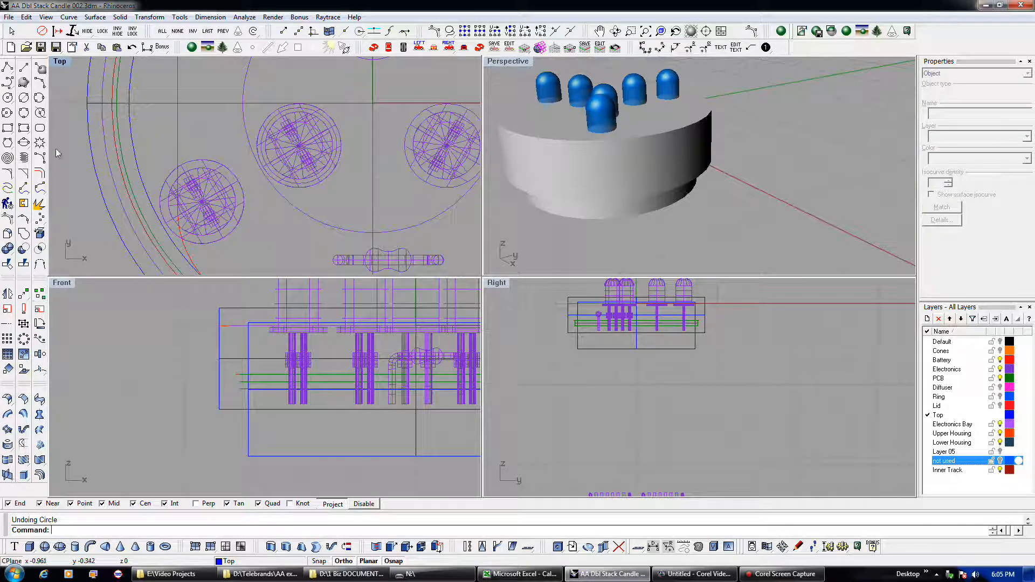
left_click(8, 98)
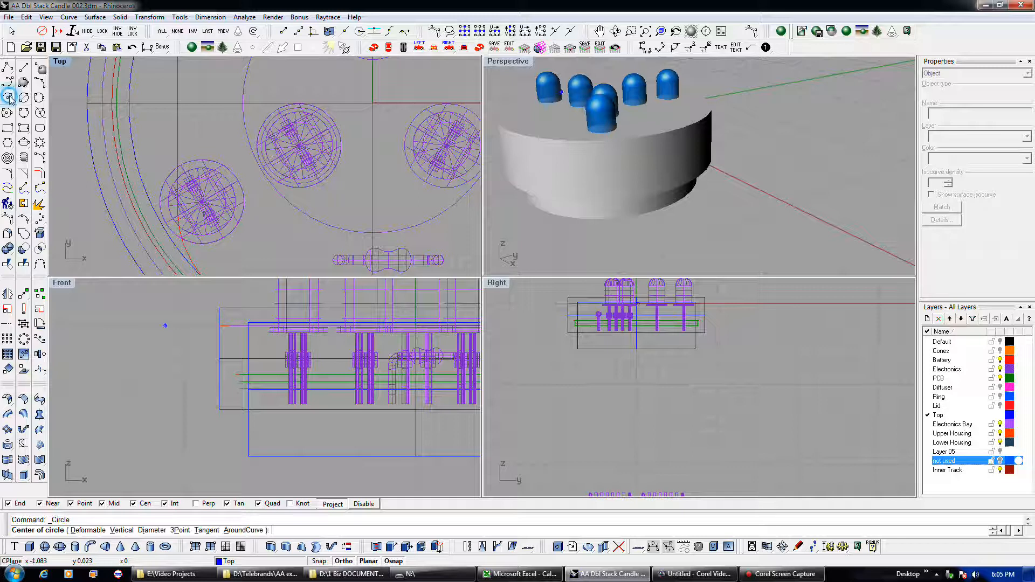
left_click(95, 145)
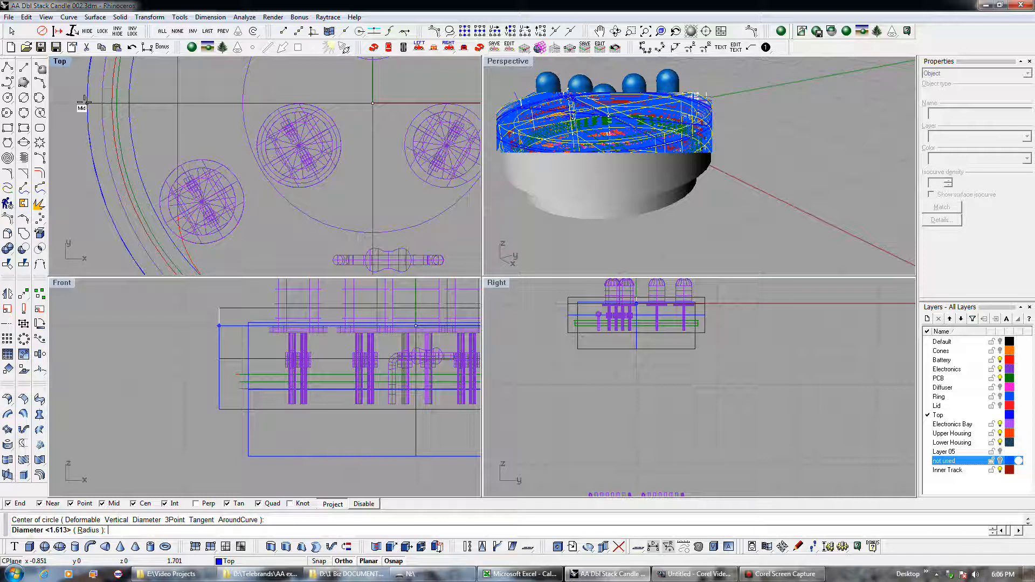
type("1.701-2*.063")
key("Return")
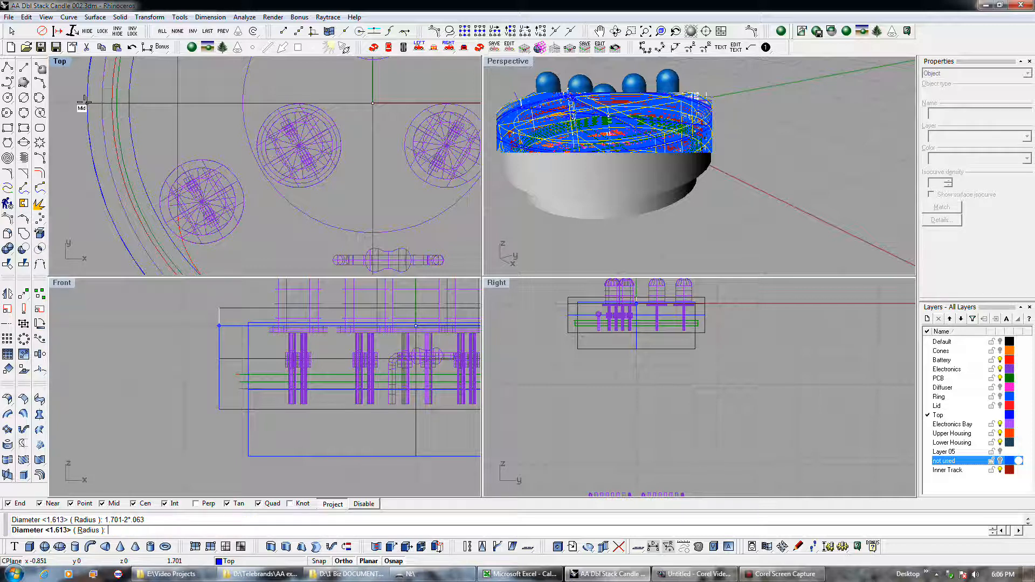
type("1.701-2*100")
key("Return")
type("(1.701-2*.063)")
key("Return")
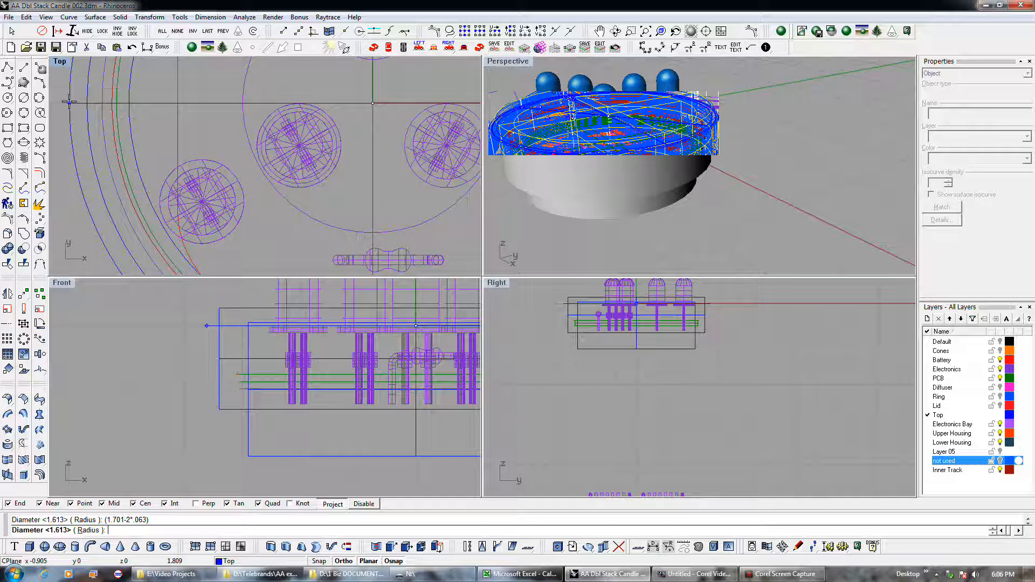
key("Escape")
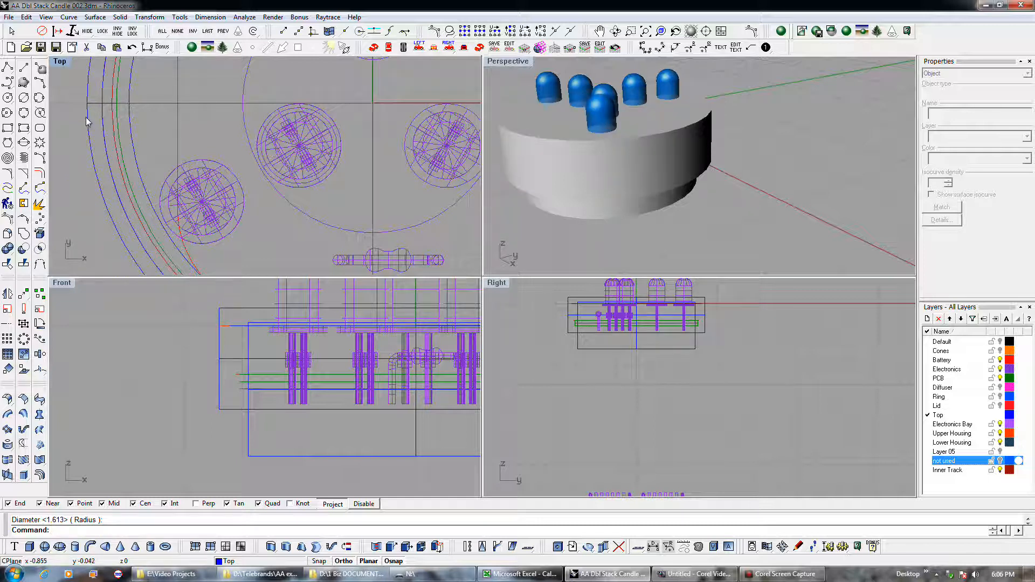
Offset the larger housing's outer circle inward by 0.063 in the Top view
left_click(40, 172)
left_click(92, 128)
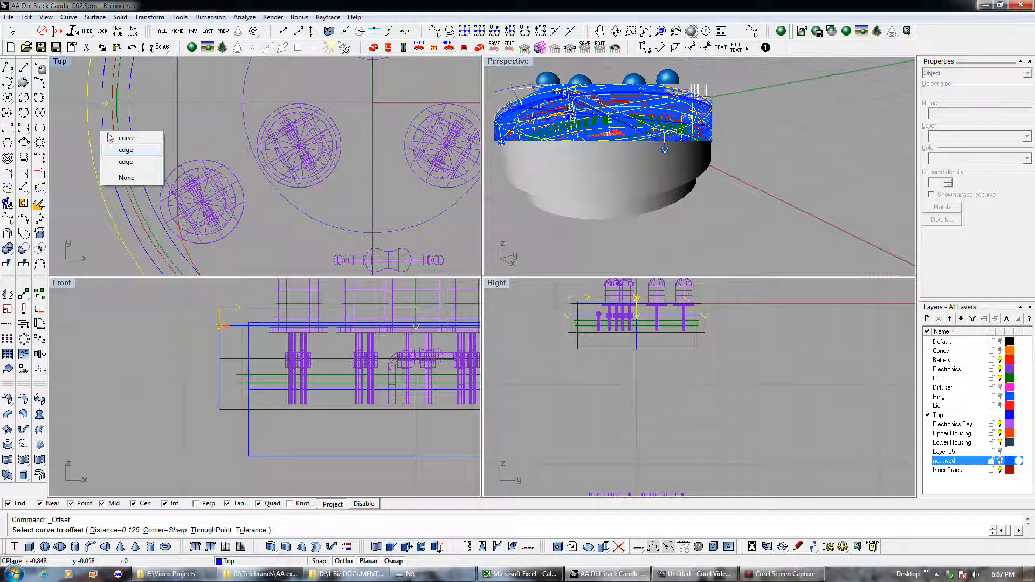
left_click(120, 138)
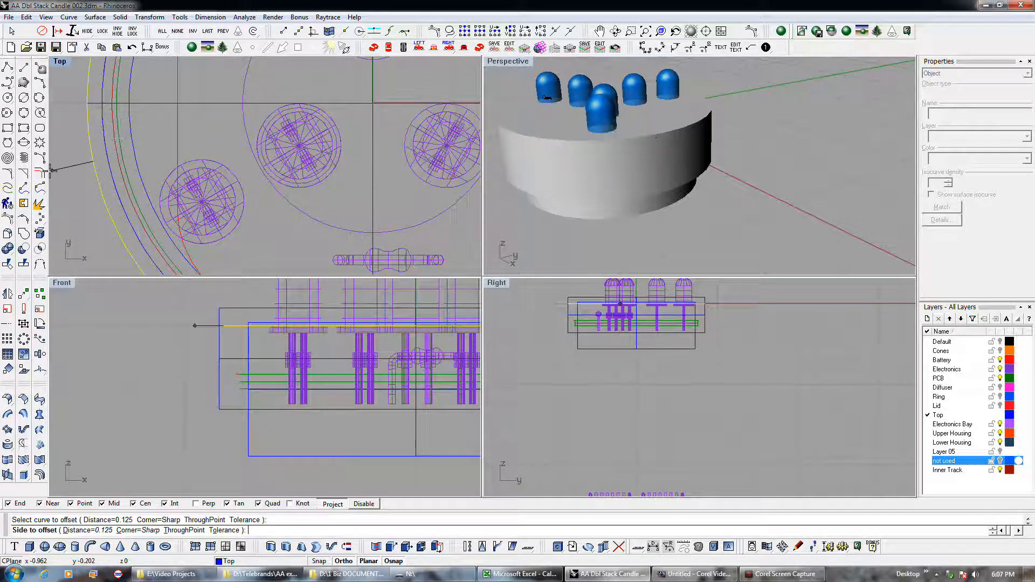
type(".063")
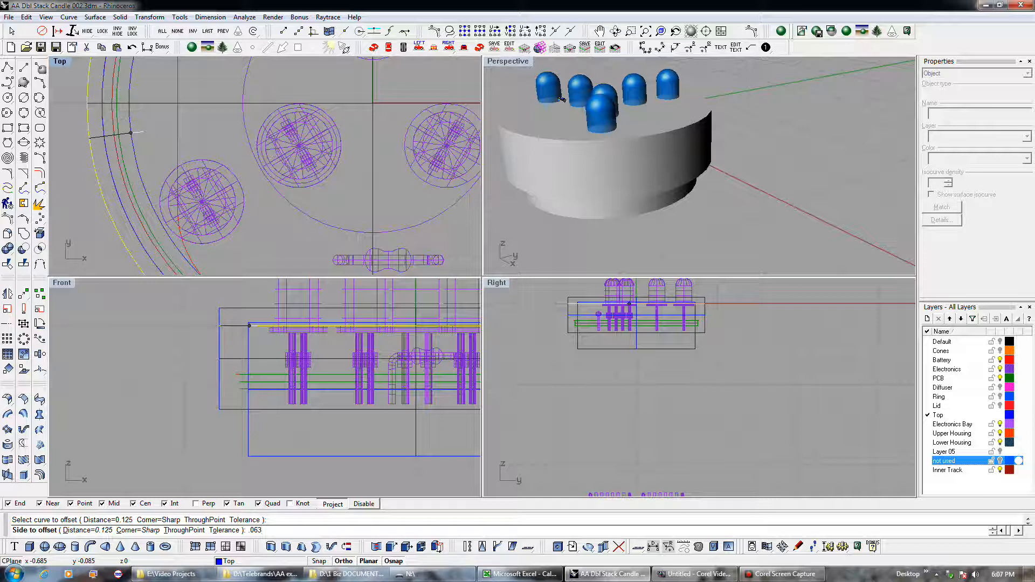
key("Return")
left_click(143, 132)
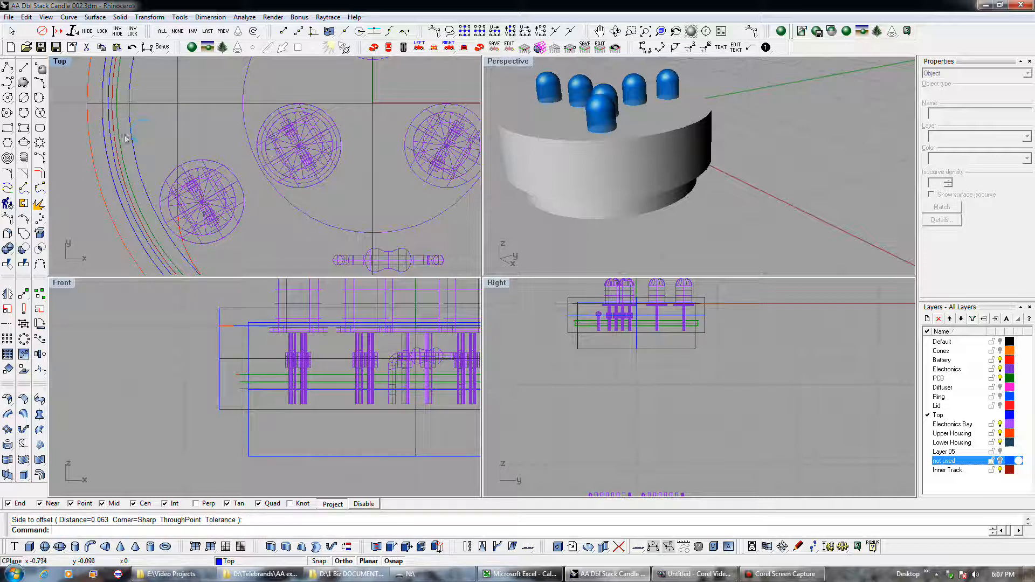
Measure the distance from the larger housing's outer wall to the offset circle in the Top view
left_click(113, 148)
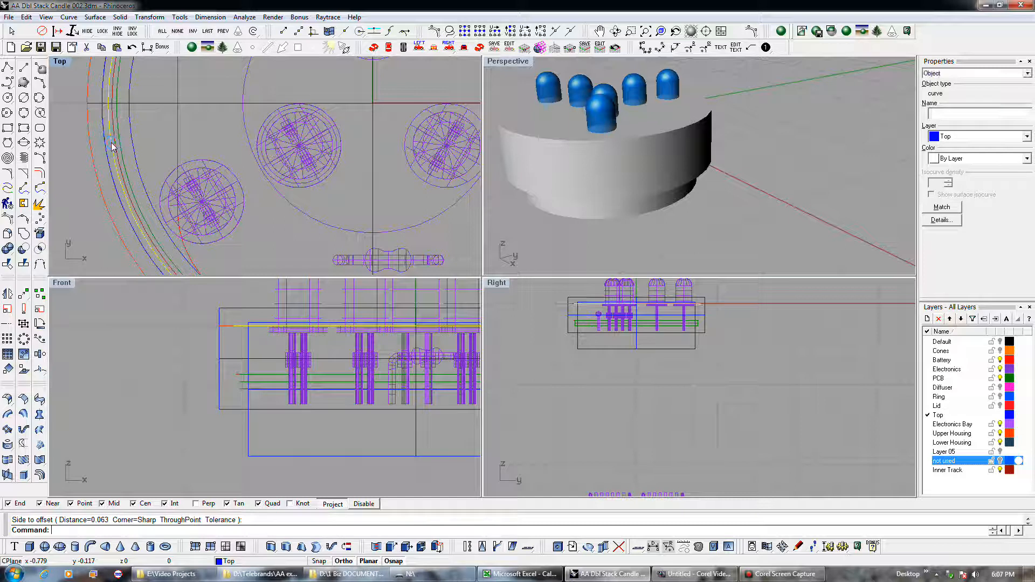
left_click(7, 67)
left_click(87, 103)
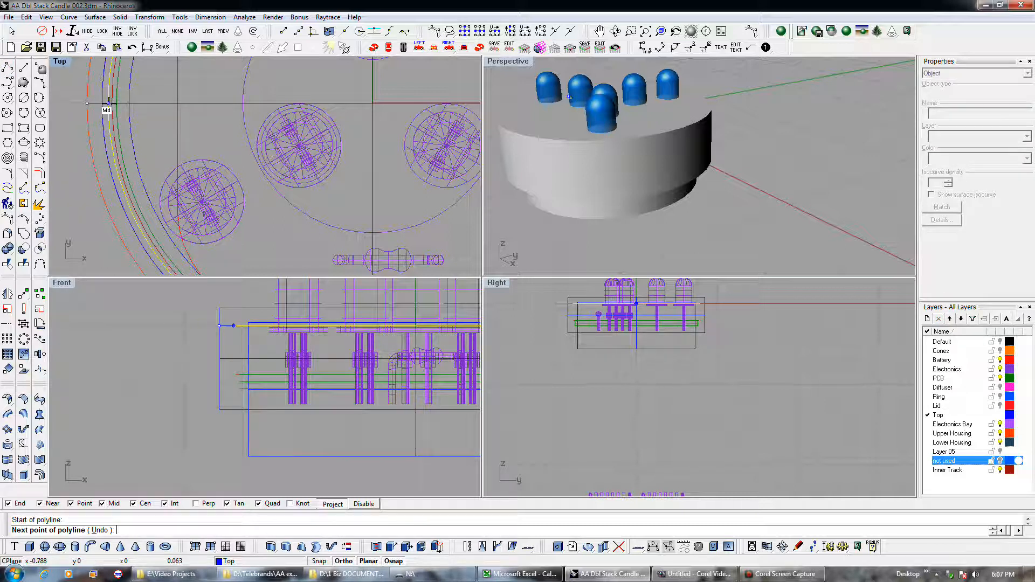
left_click(108, 103)
key("Return")
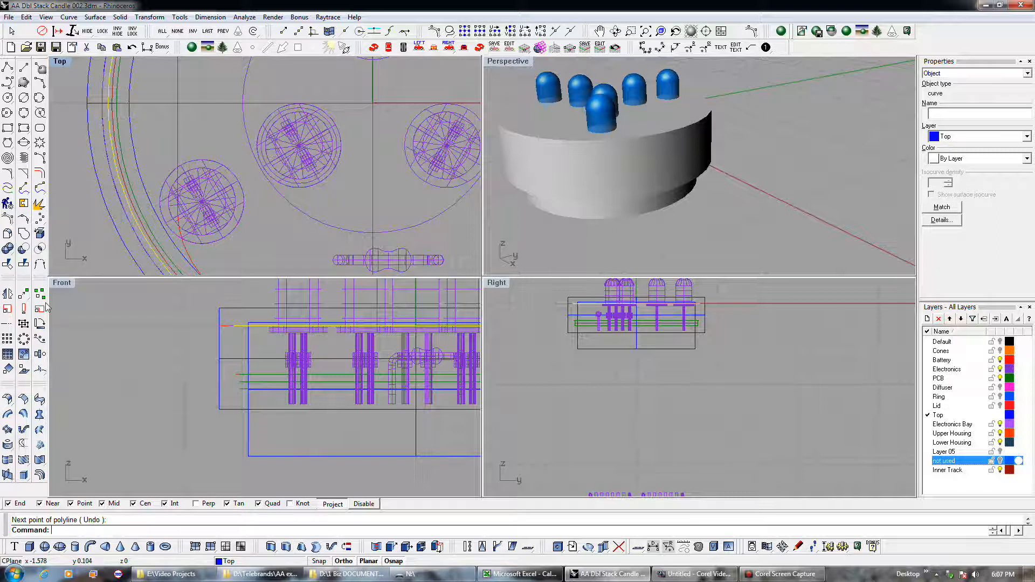
Move the offset circle straight down below the larger housing in the Front view and extrude it as a capped solid up to the PCB's top
left_click(23, 293)
left_click(231, 326)
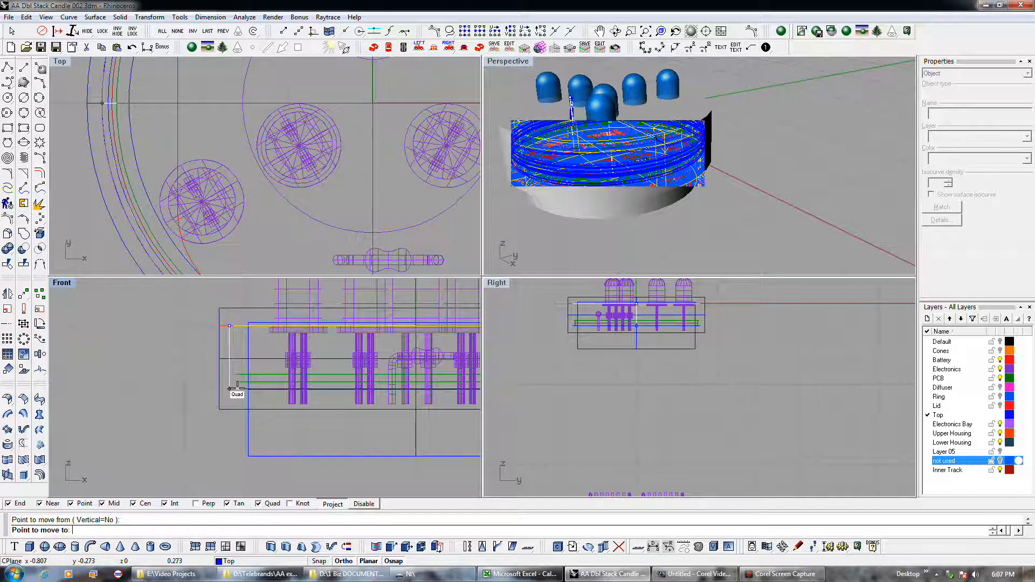
left_click(233, 436)
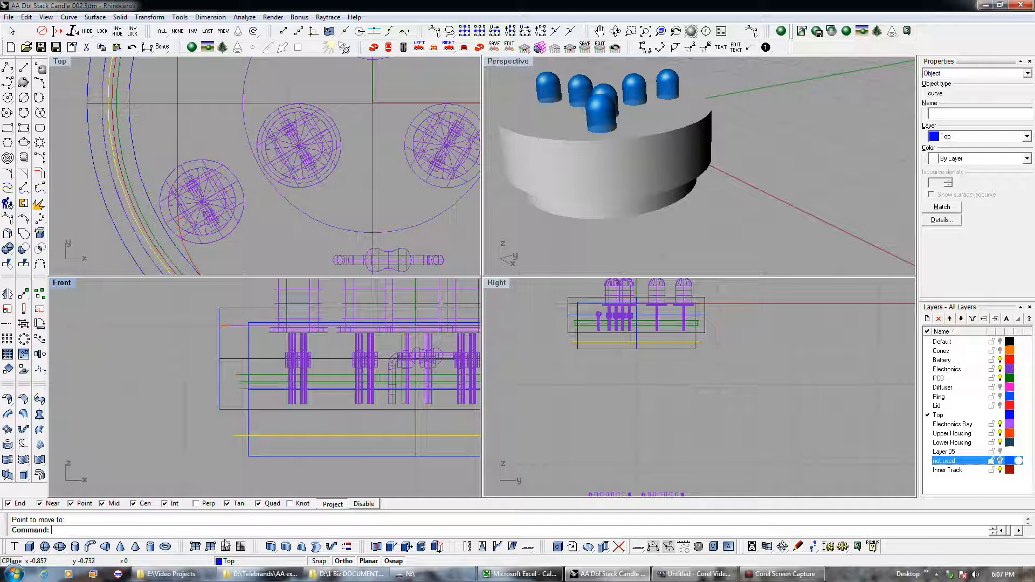
left_click(286, 548)
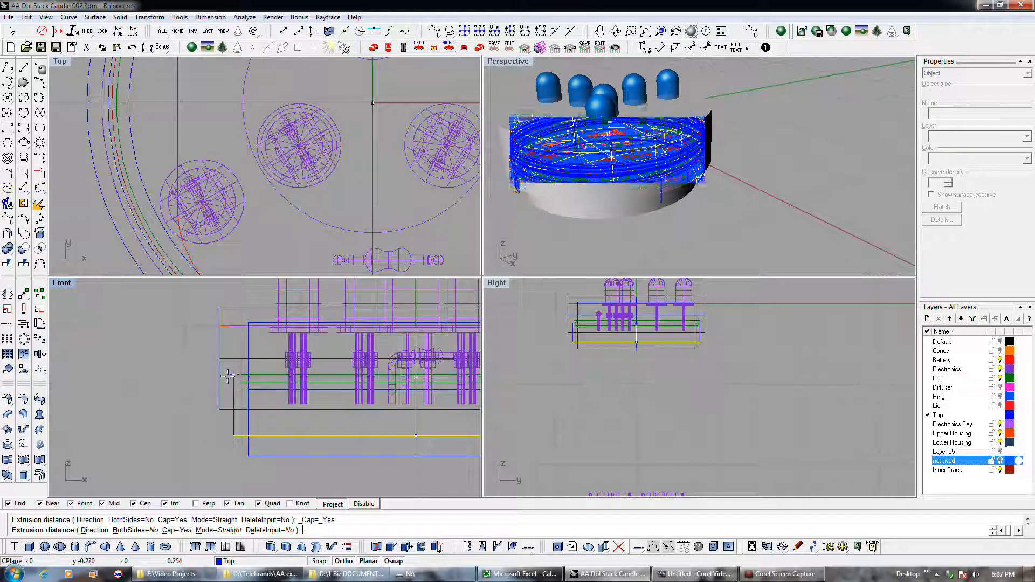
Try deleting the original narrower inner housing and undo the deletion
left_click(265, 456)
key("Delete")
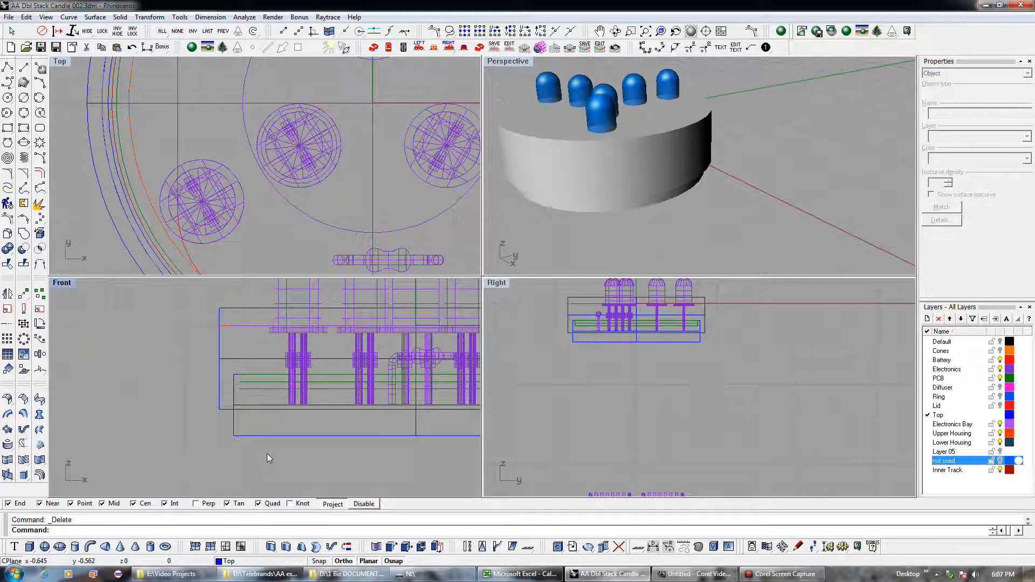
key("ctrl+z")
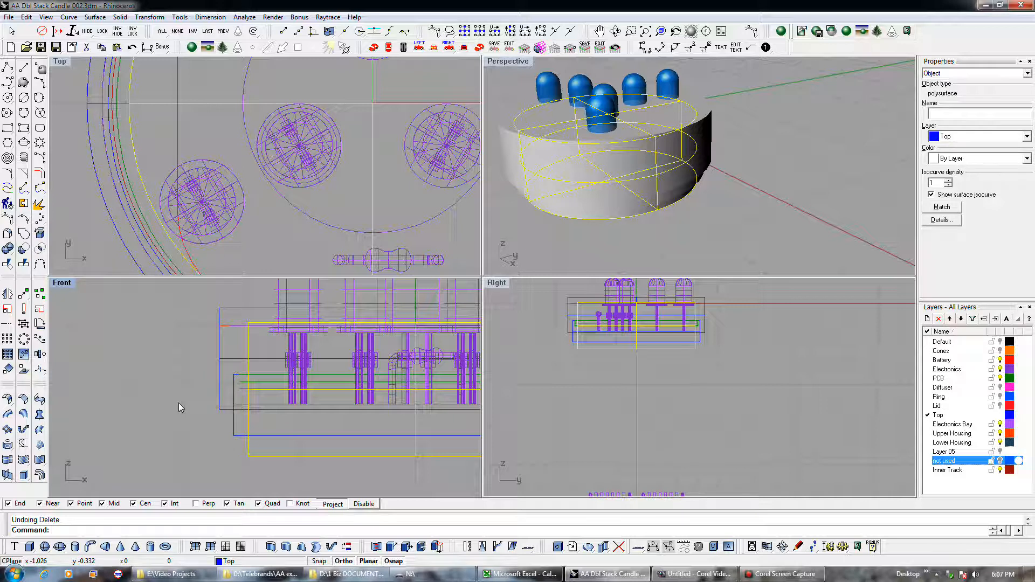
Select the PCB and measure the horizontal gap between the new inner housing's wall and the PCB's edge in the Front view
left_click(263, 381)
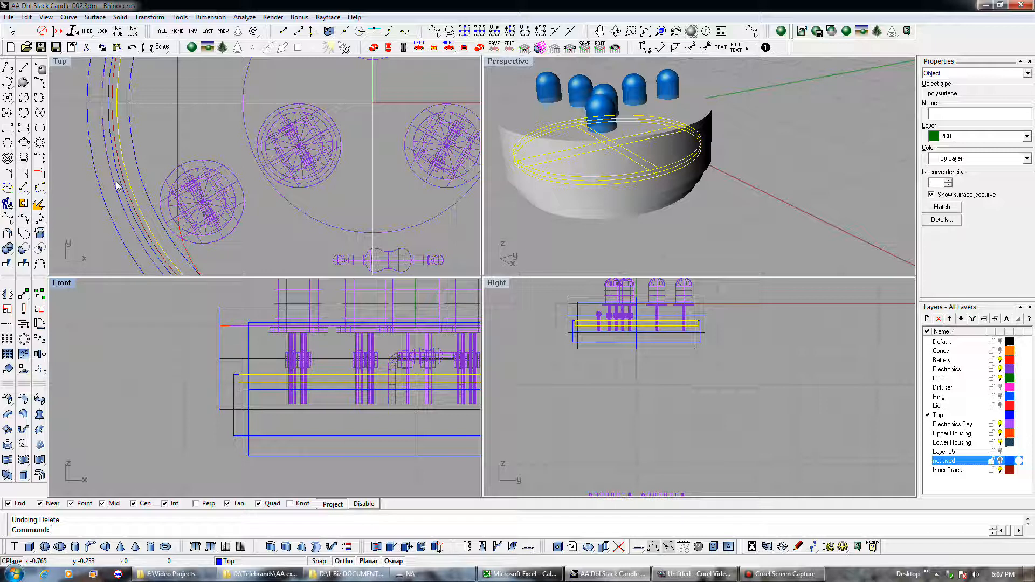
left_click(8, 64)
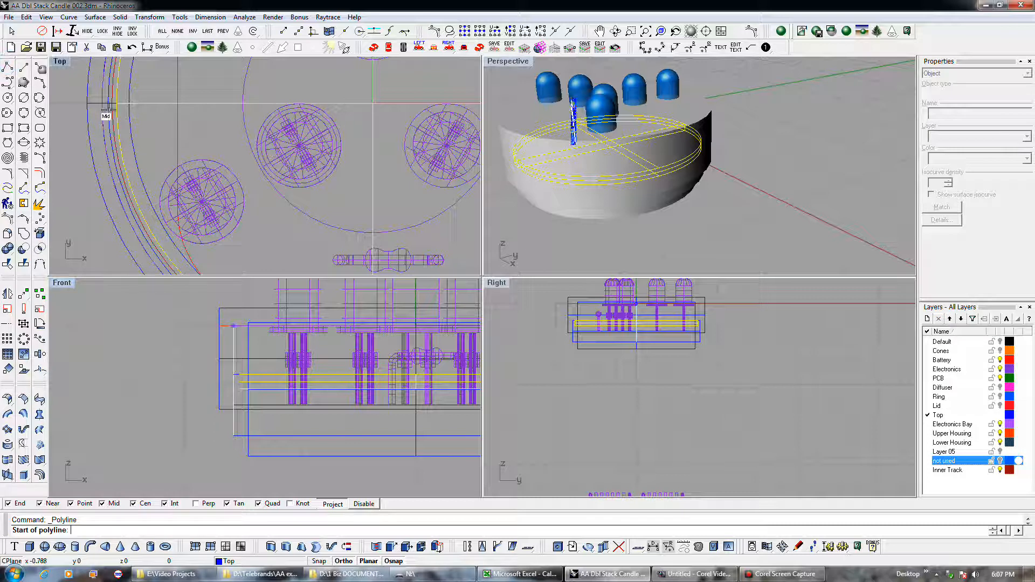
scroll(102, 101, "up", 1)
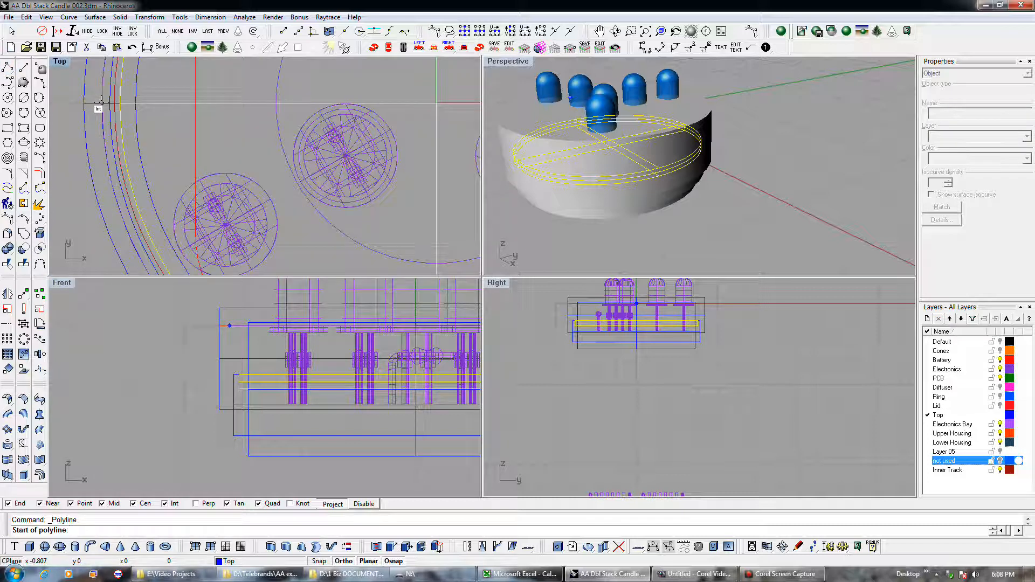
scroll(231, 374, "up", 3)
left_click(230, 381)
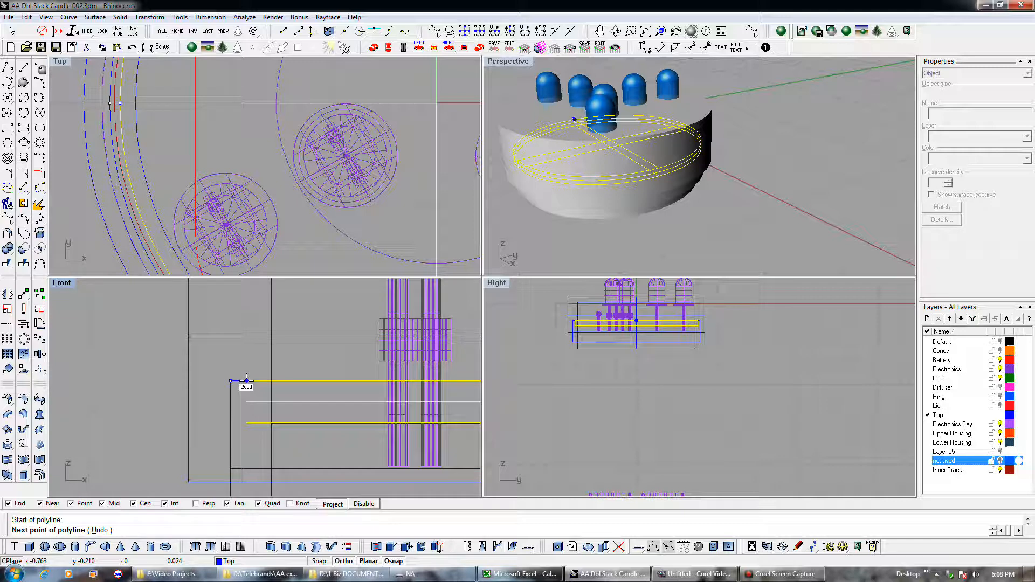
left_click(246, 381)
right_click(247, 381)
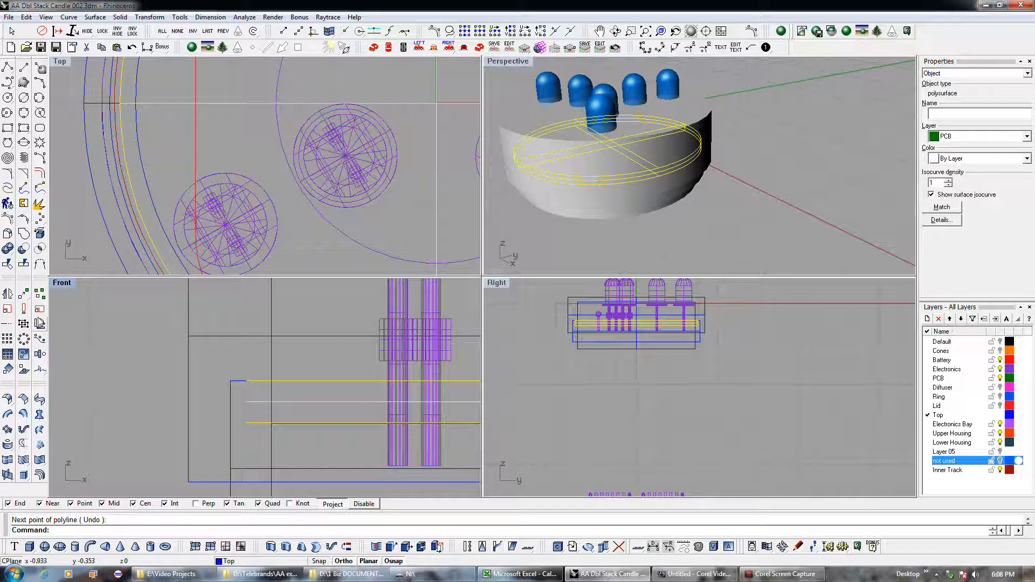
Try scaling the PCB in 2D about its centre in the Top view to a radius of about 0.777
left_click(7, 309)
left_click(123, 118)
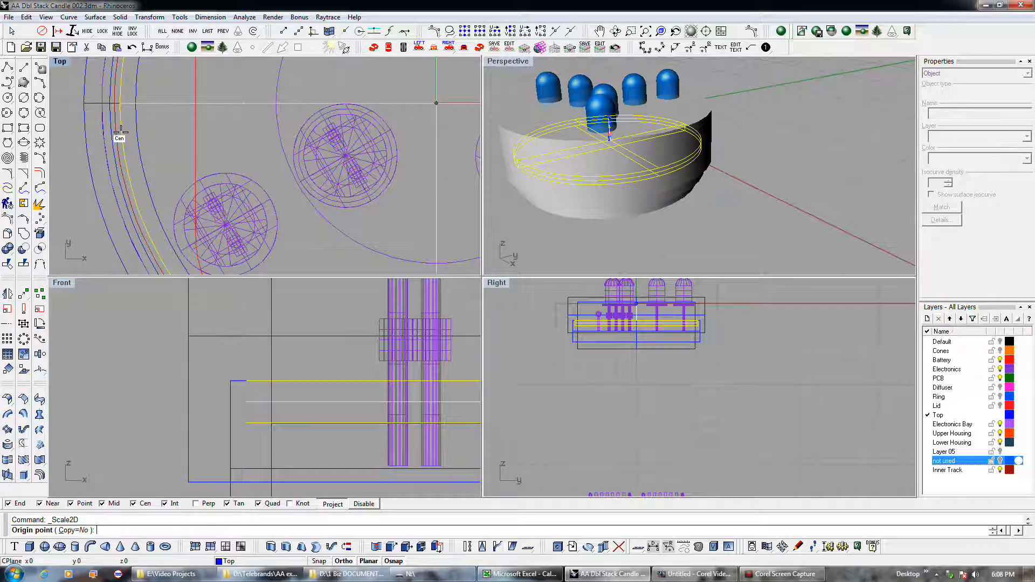
left_click(121, 103)
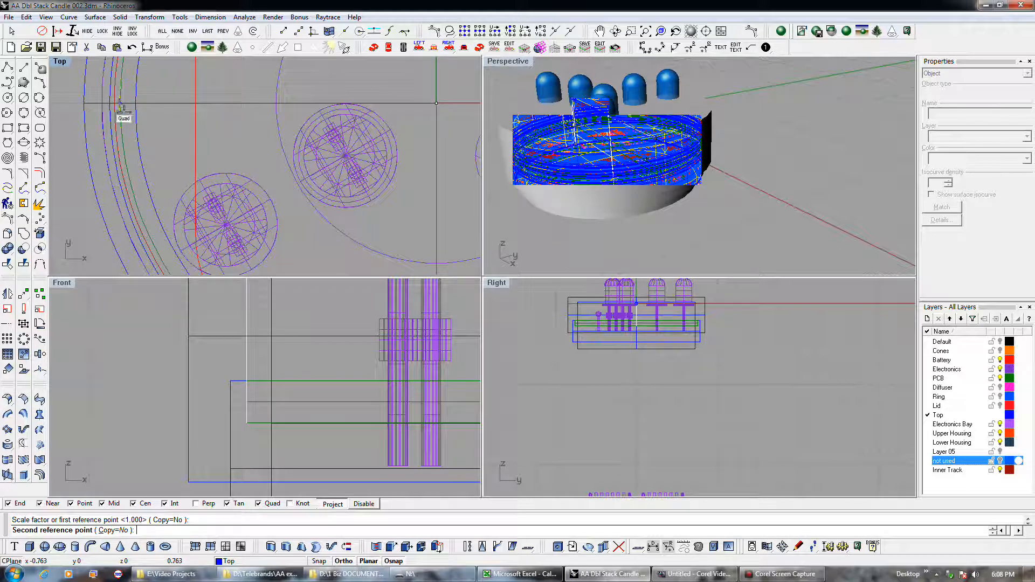
left_click(113, 104)
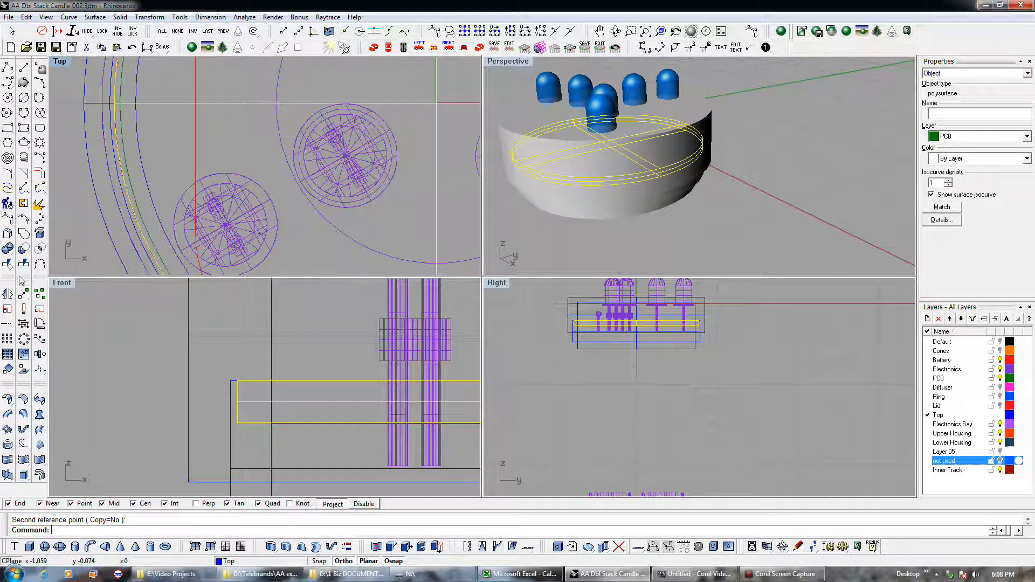
Measure the gap between the enlarged PCB and the new inner housing's wall, and undo the 2D scaling
left_click(9, 67)
left_click(236, 379)
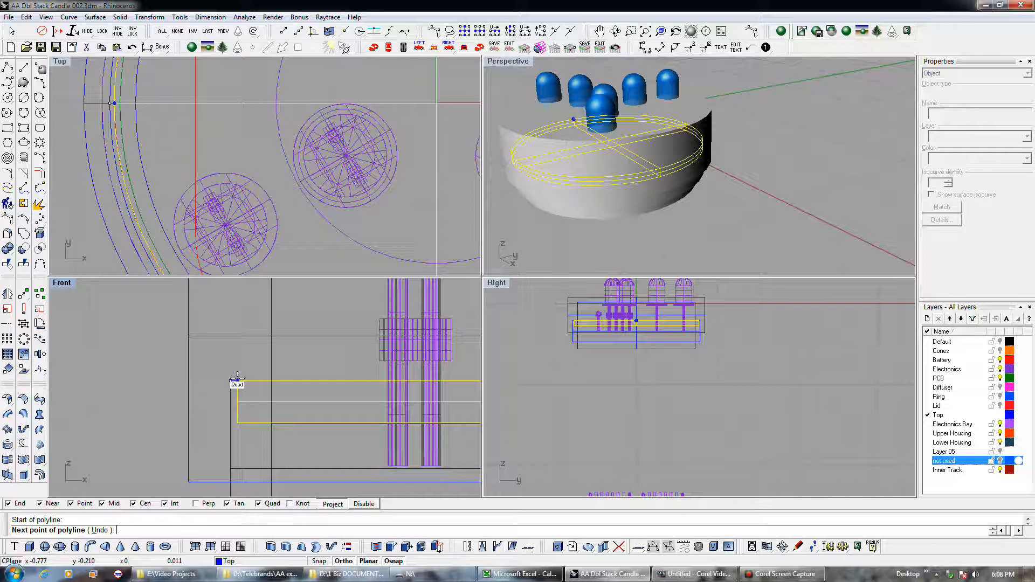
left_click(238, 380)
right_click(238, 379)
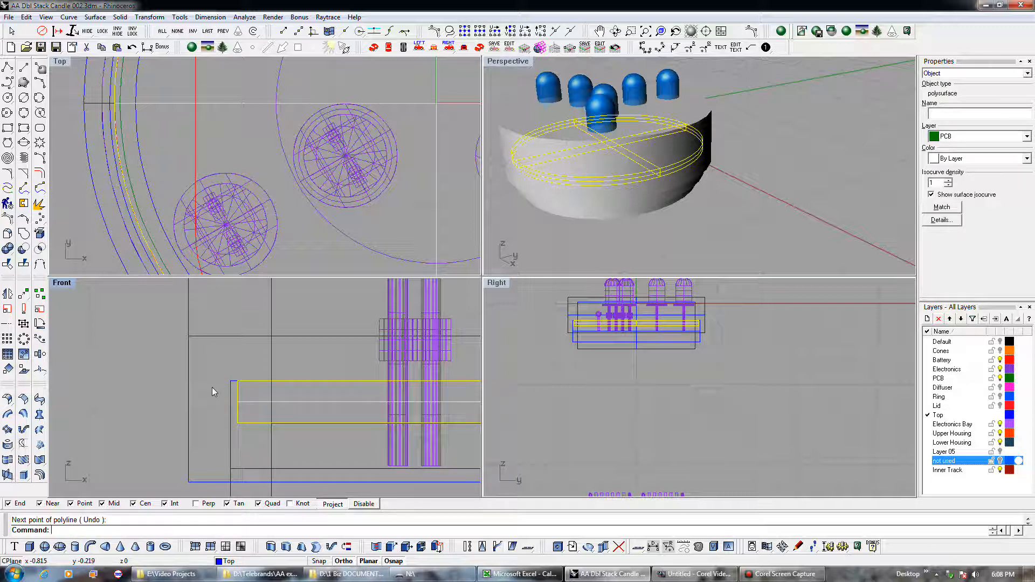
left_click(132, 48)
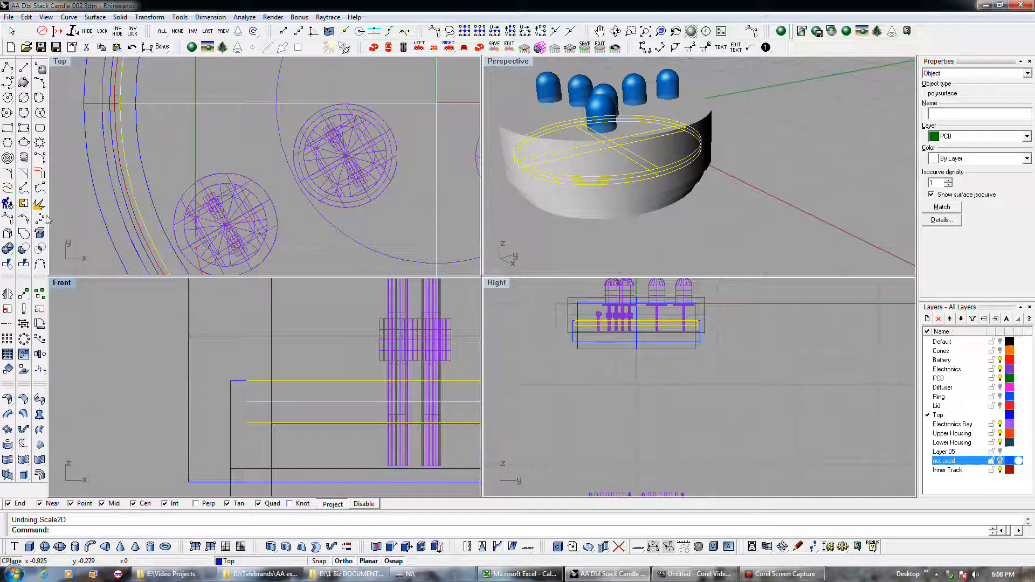
Scale the PCB in 2D about its centre in the Top view to a radius of about 0.771
left_click(9, 307)
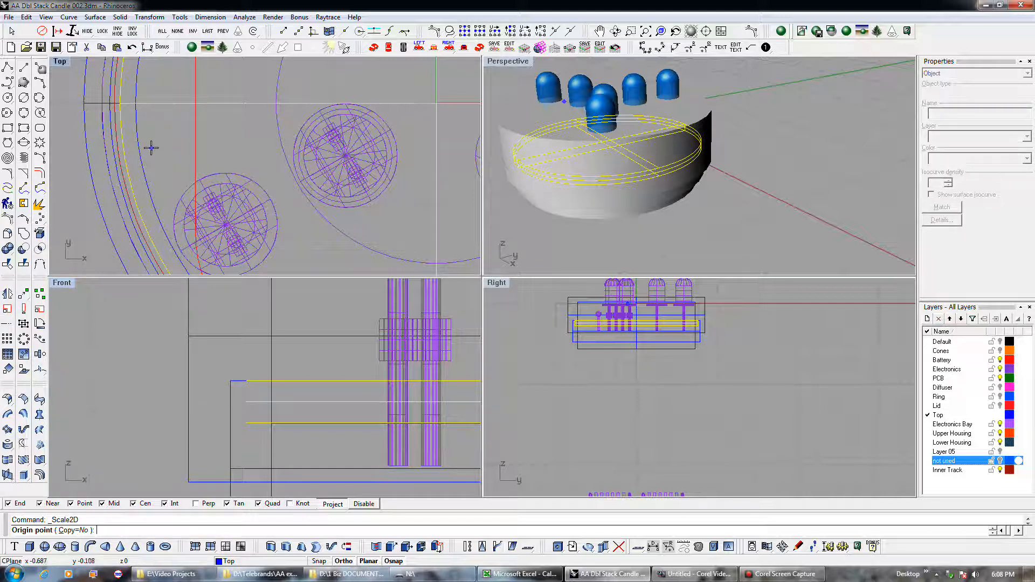
left_click(121, 133)
scroll(121, 102, "up", 3)
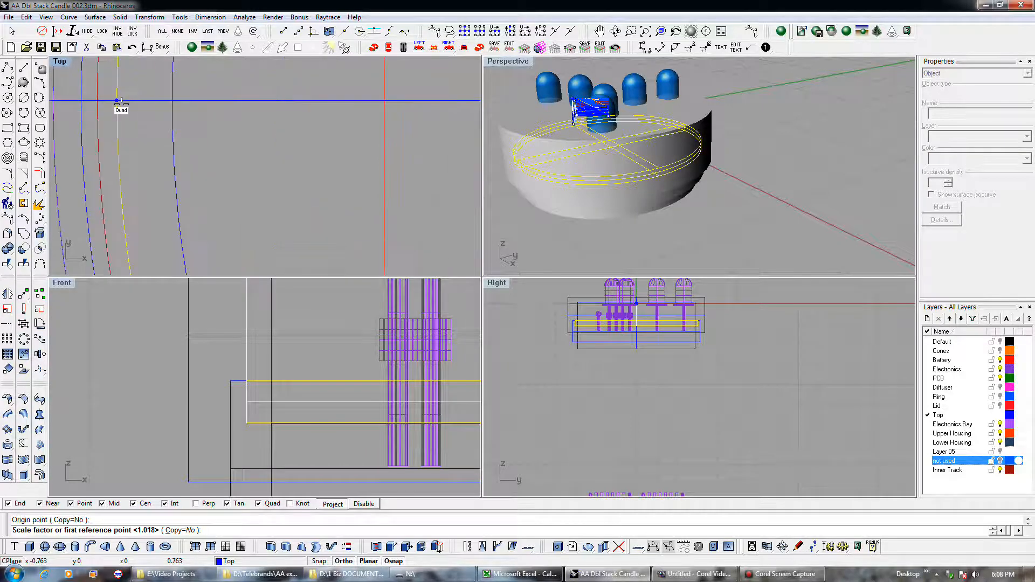
left_click(119, 103)
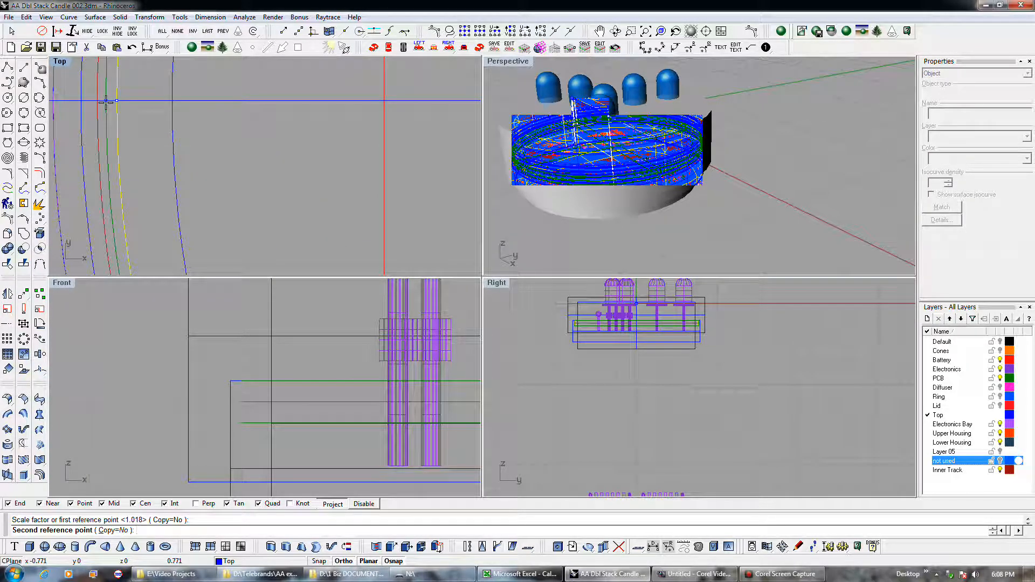
left_click(106, 100)
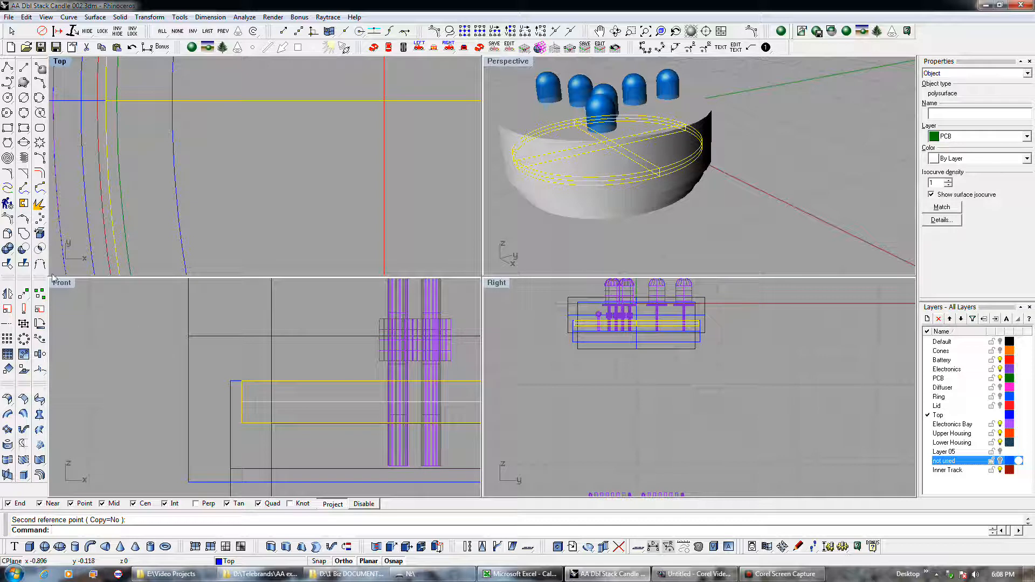
Measure the gap between the rescaled PCB's edge and the new inner housing's wall in the Front view
left_click(8, 67)
left_click(242, 383)
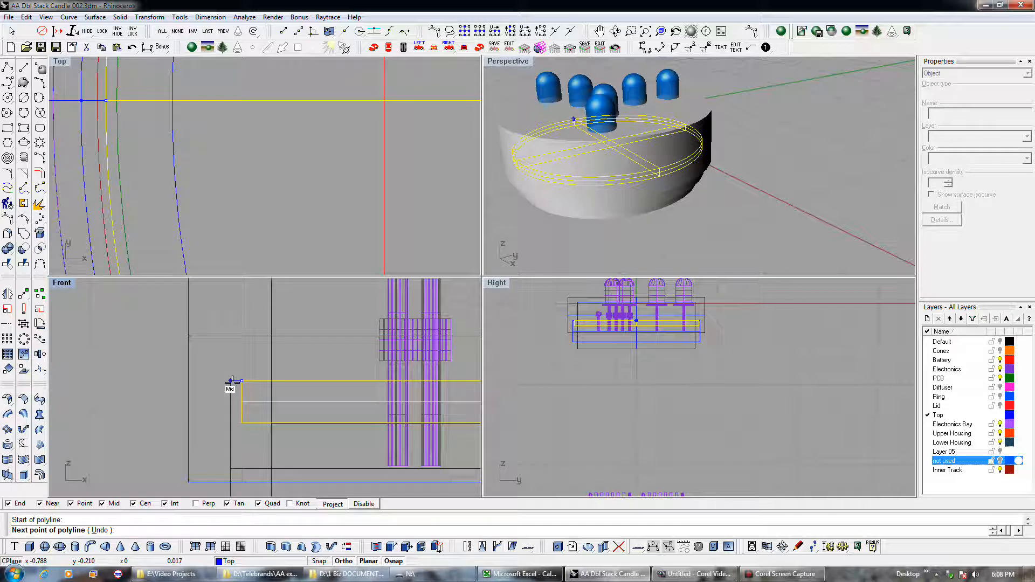
key("Escape")
scroll(144, 357, "down", 5)
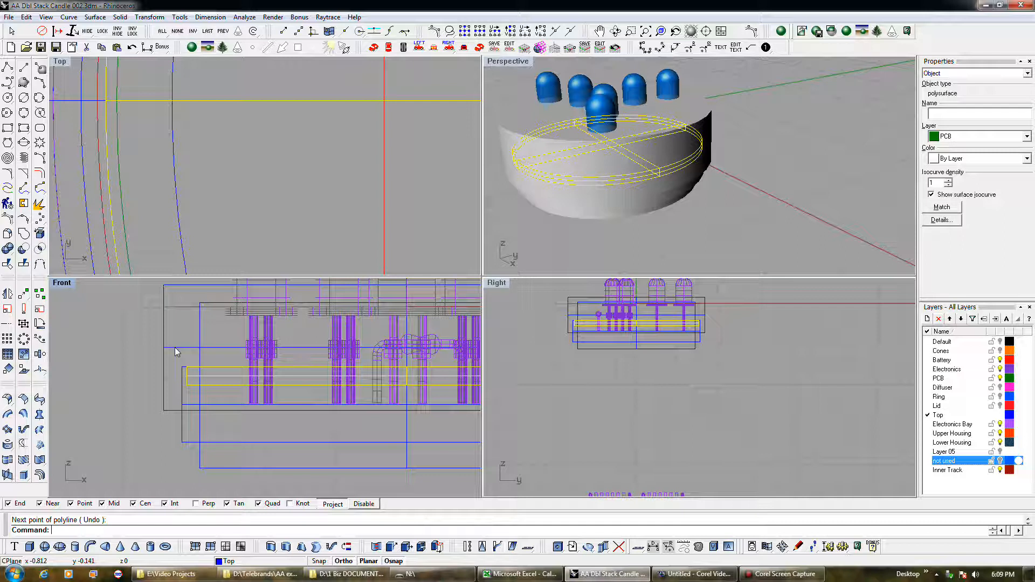
Draw a circle of diameter .228 centred on an inner-ring LED in the Top view
scroll(216, 254, "down", 3)
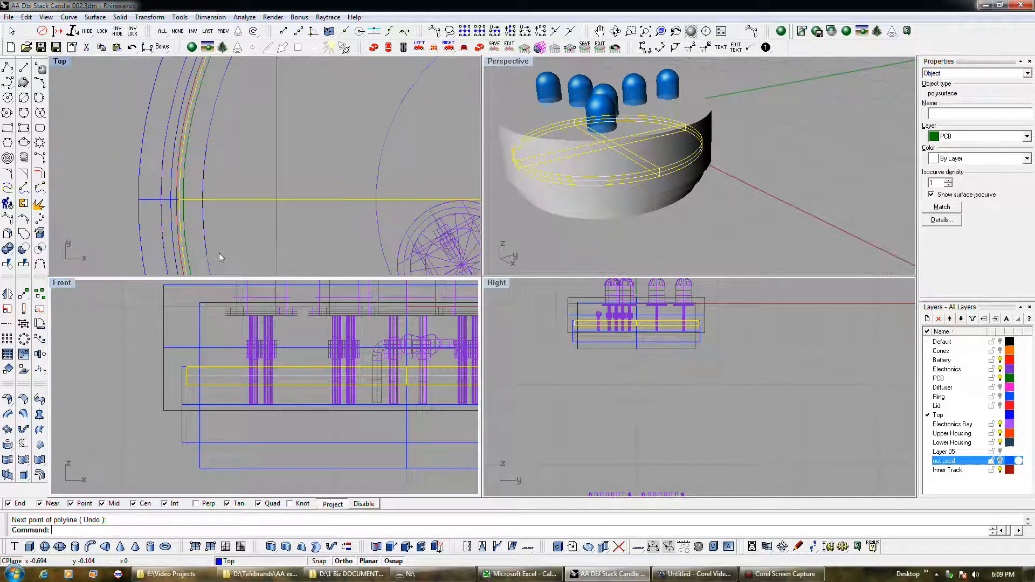
scroll(206, 214, "down", 4)
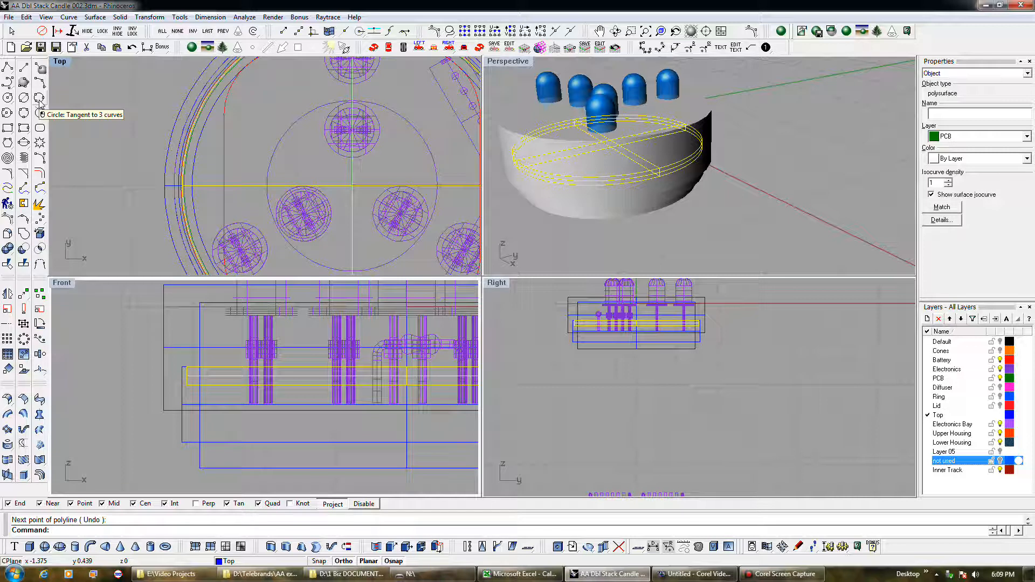
left_click(10, 101)
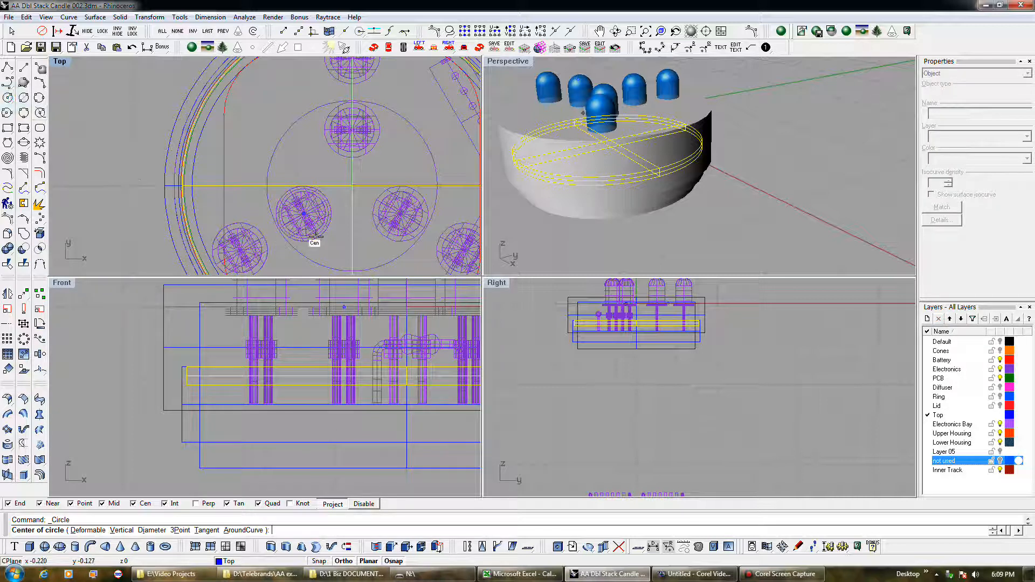
scroll(316, 235, "up", 5)
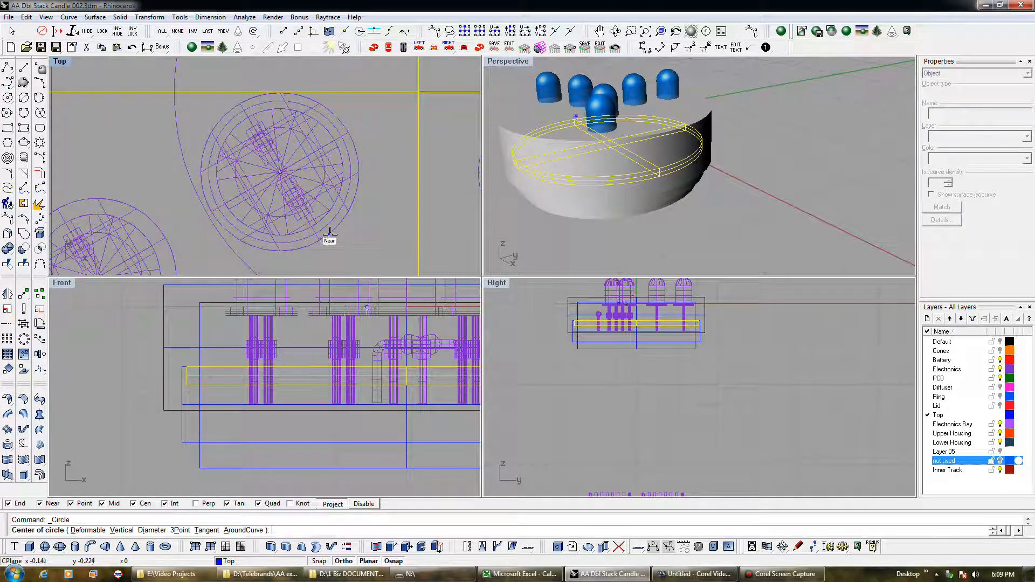
left_click(325, 233)
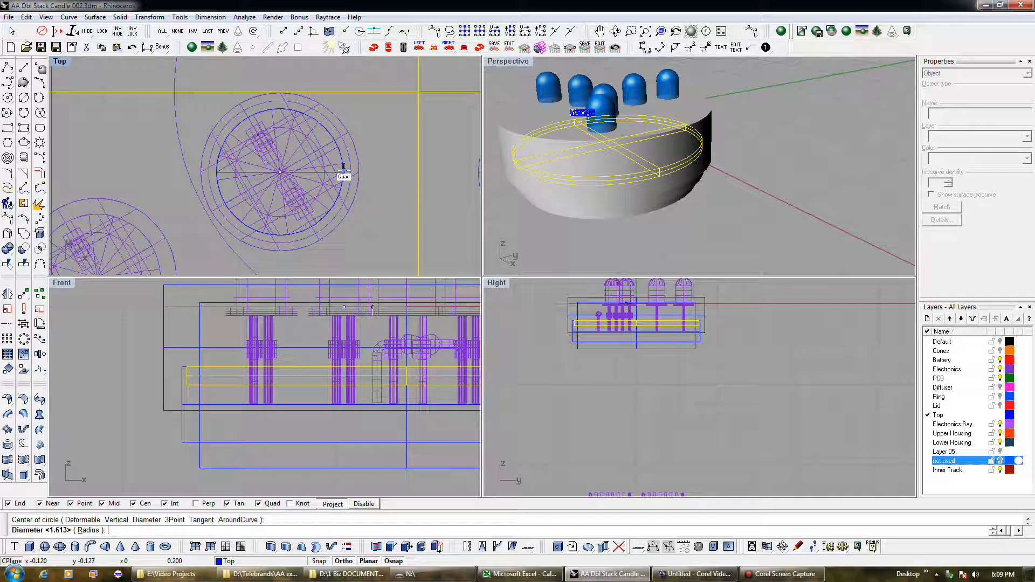
type("228")
key("Return")
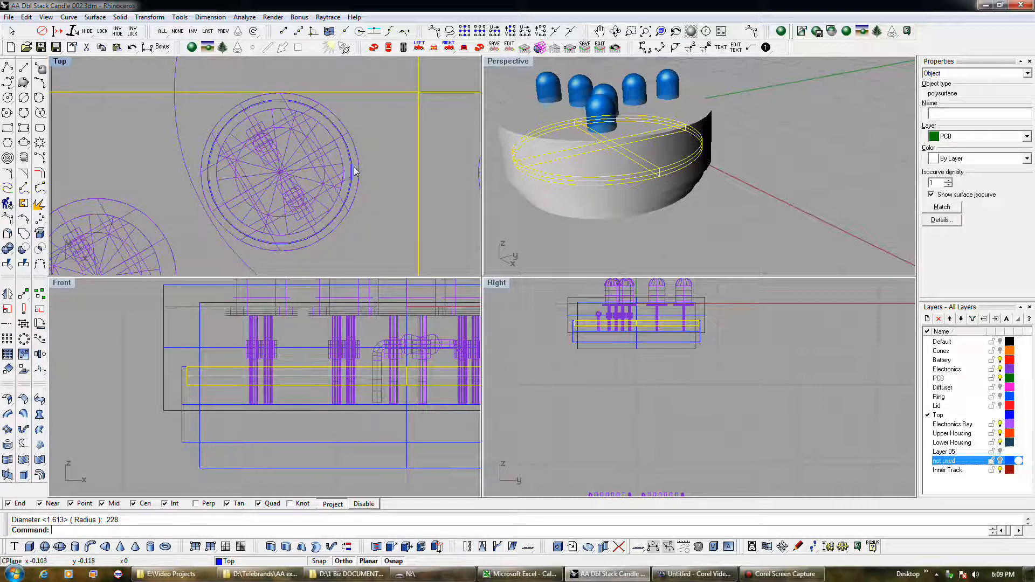
Nudge the circle above the LEDs and extrude it as a capped solid down past the bottom of the housing
scroll(351, 372, "down", 5)
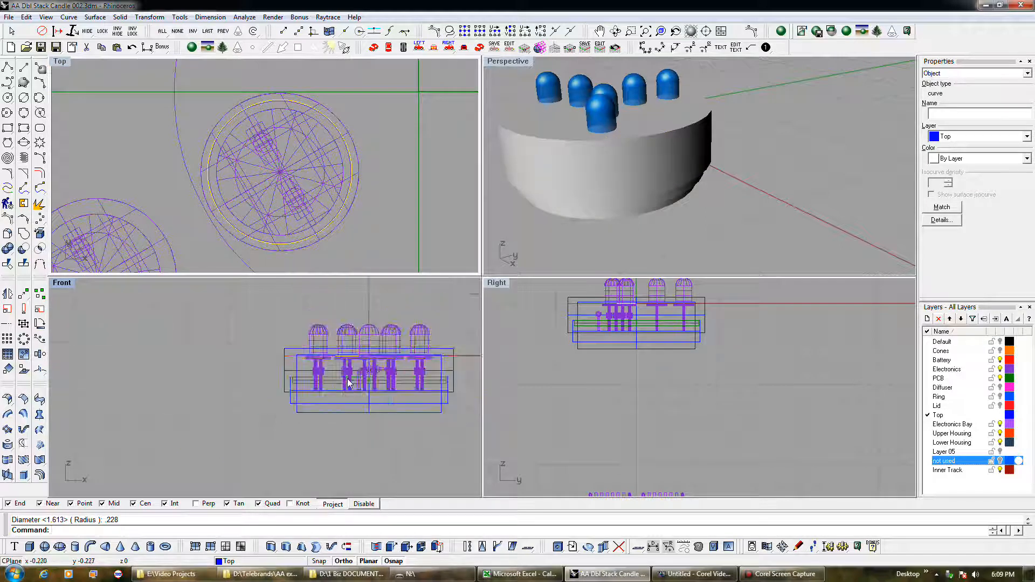
key("alt+Up")
key("alt+Up")
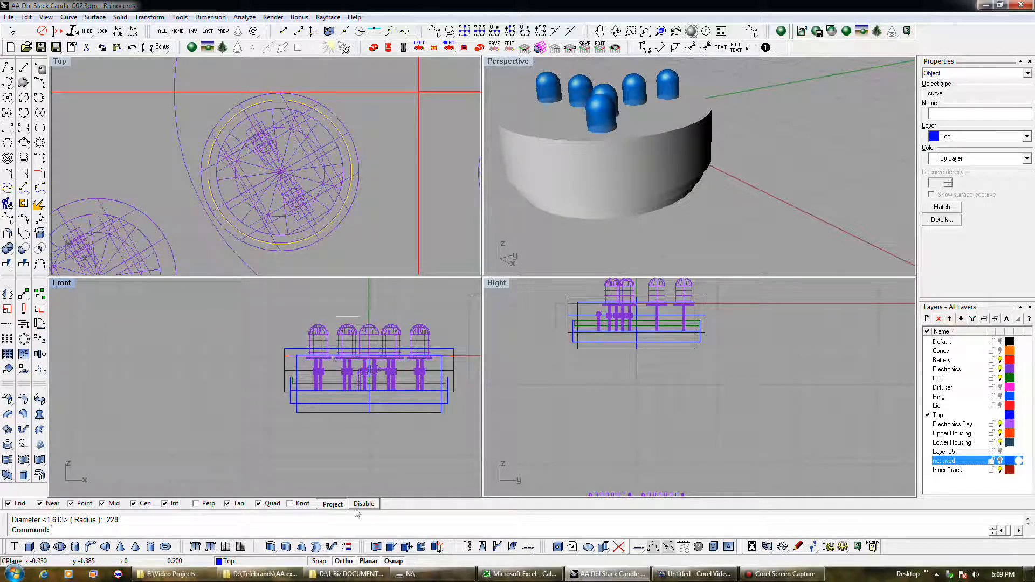
left_click(302, 546)
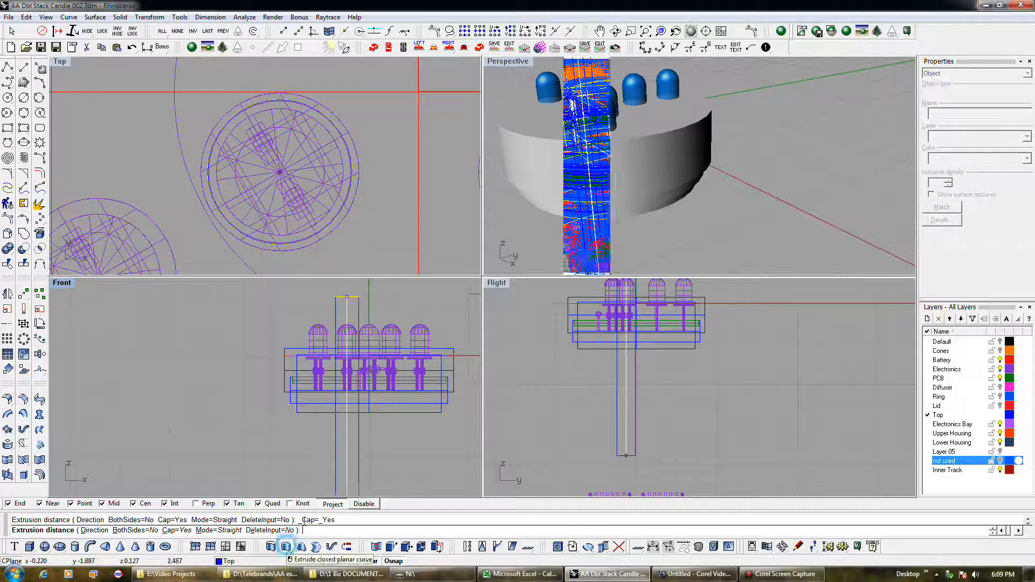
left_click(340, 460)
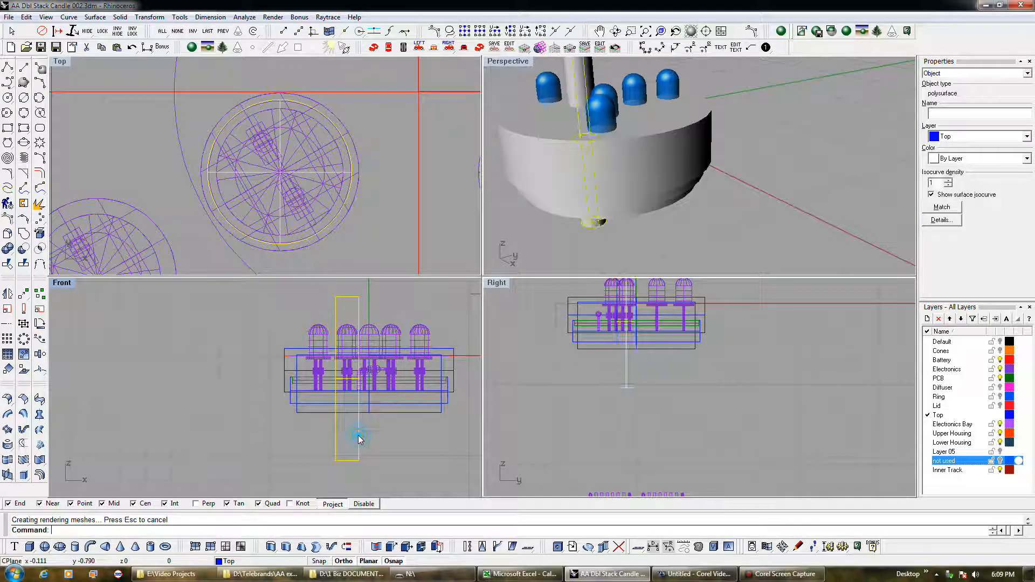
Copy the cylinder from the inner LED's centre to the neighbouring outer LED's centre in the Top view
scroll(323, 211, "up", 5)
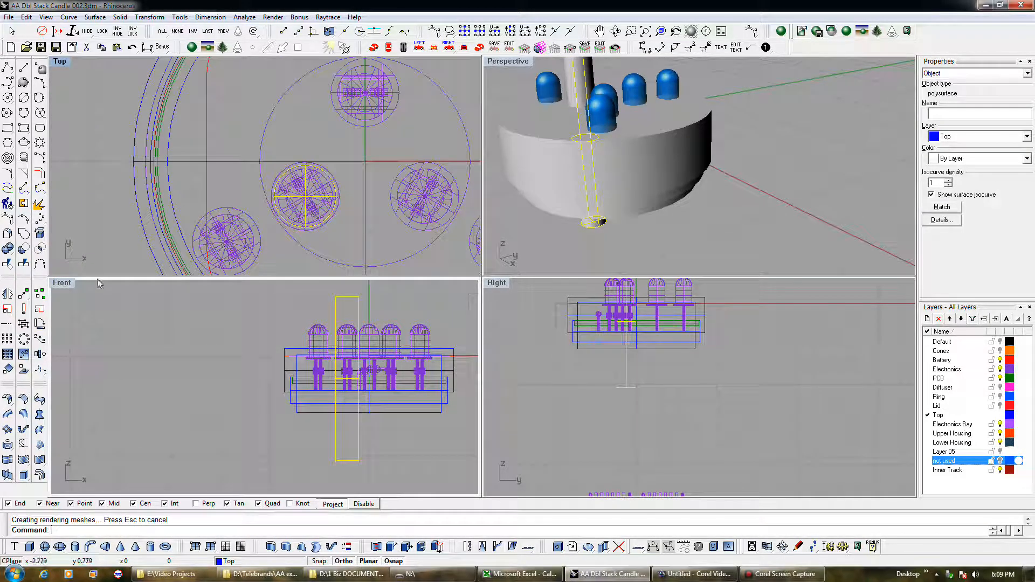
left_click(36, 307)
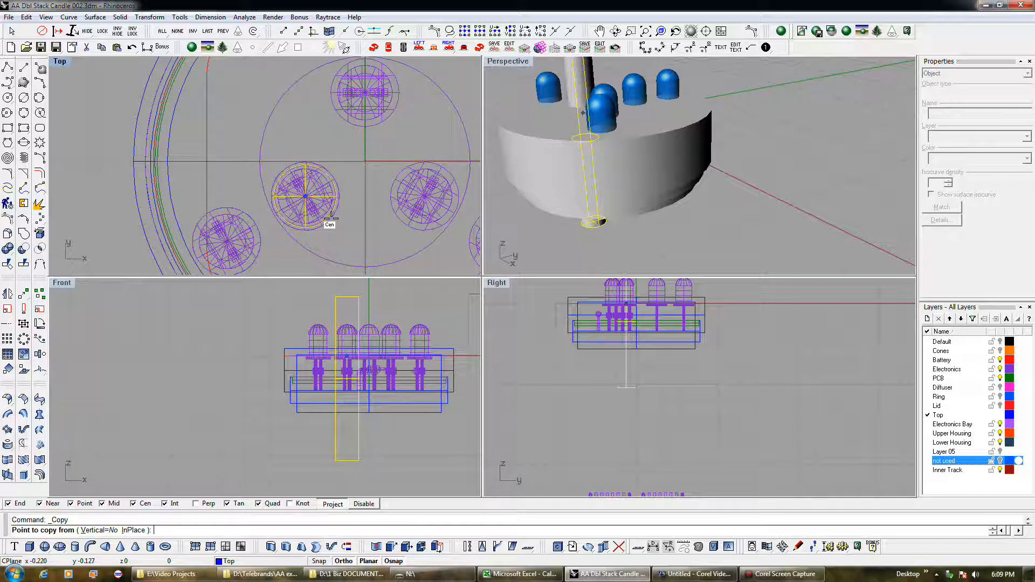
left_click(331, 217)
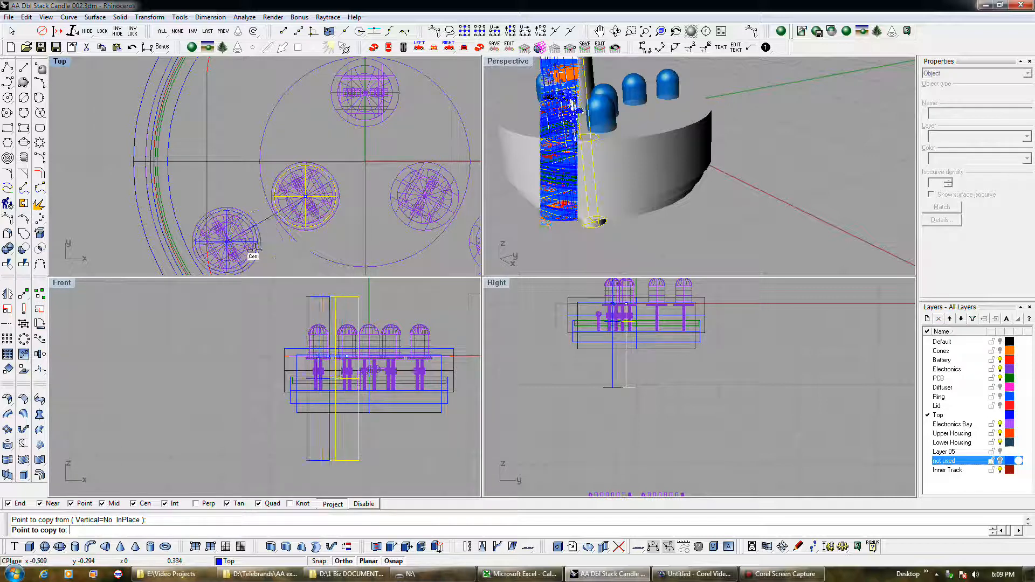
left_click(254, 246)
key("Return")
Polar-array both cylinders through 360 degrees about the housing's centre so that each of the six LEDs has one
left_click(218, 212, "shift")
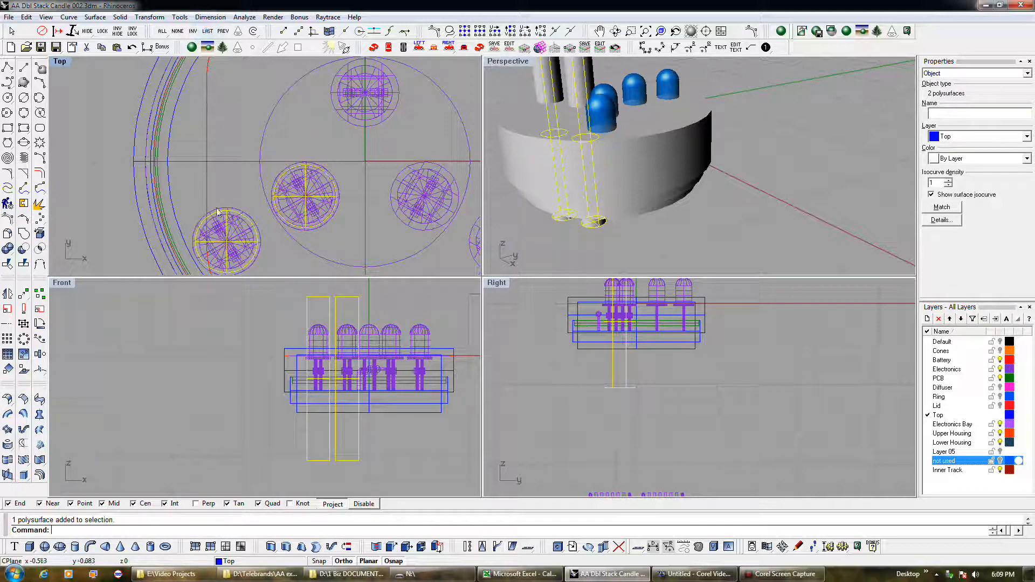
left_click(23, 339)
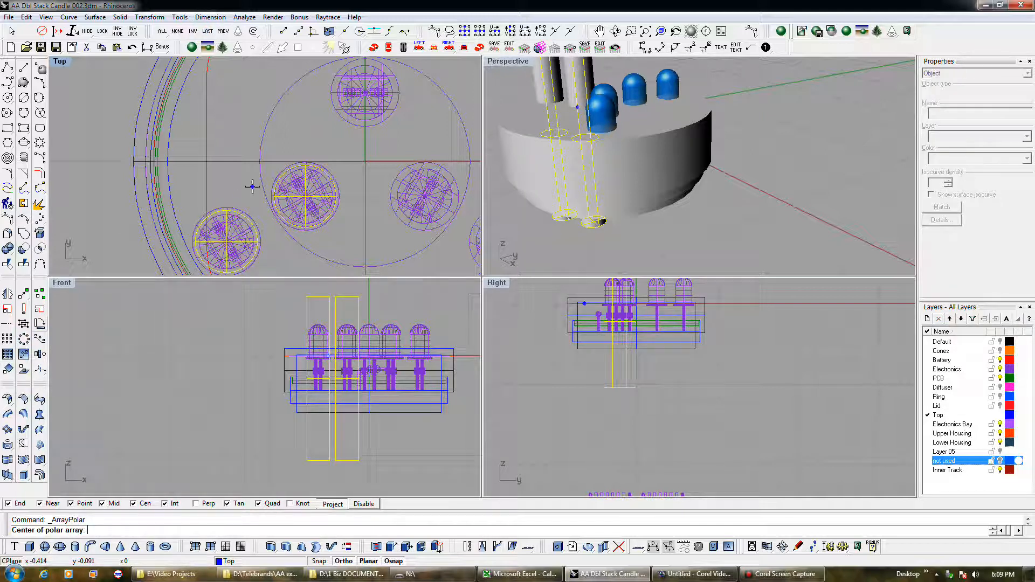
left_click(172, 176)
key("Return")
key("Return")
scroll(177, 182, "down", 4)
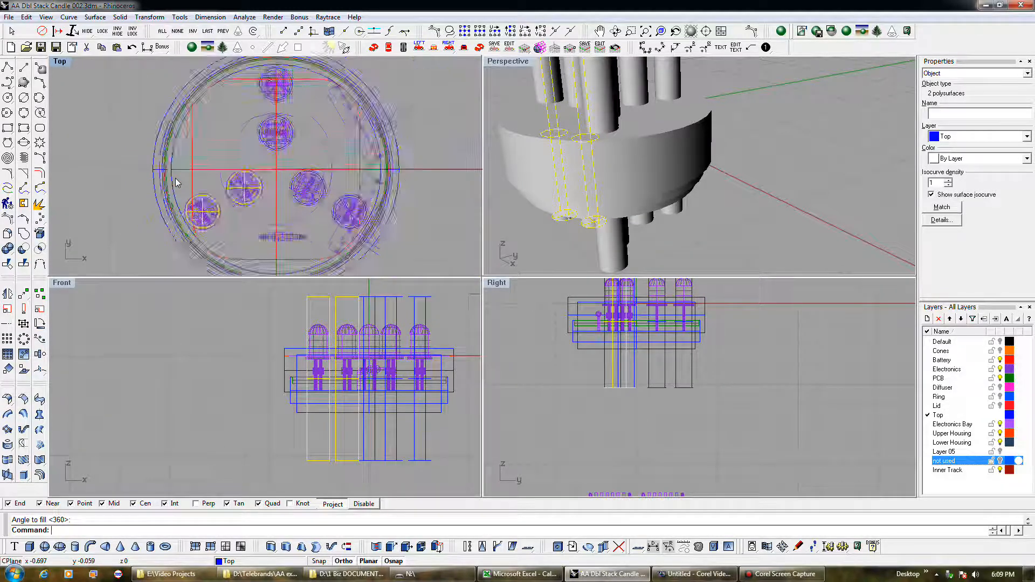
Boolean-subtract the narrower, deeper inner cylinder from the large housing solid
left_click(244, 331)
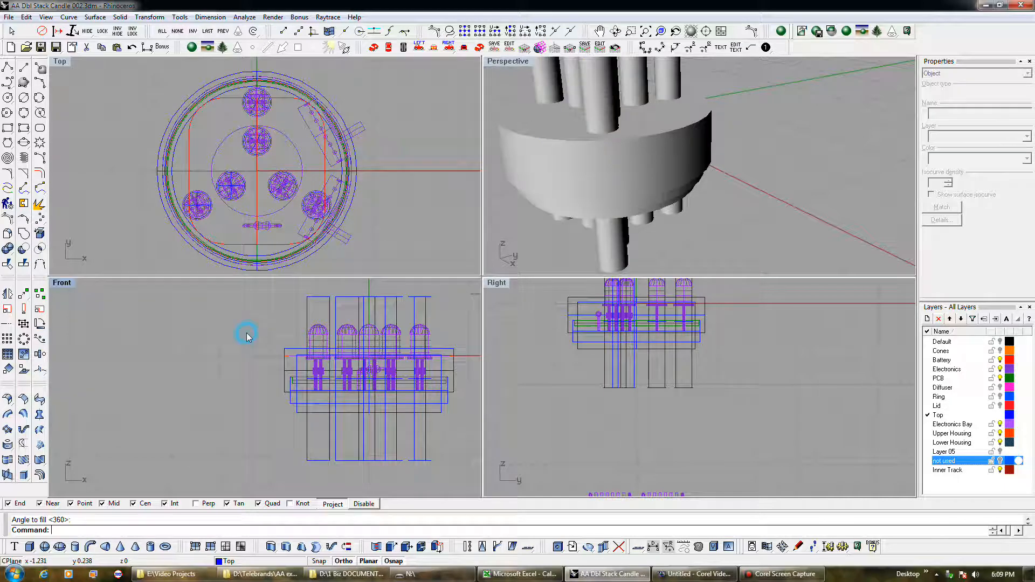
left_click(286, 363)
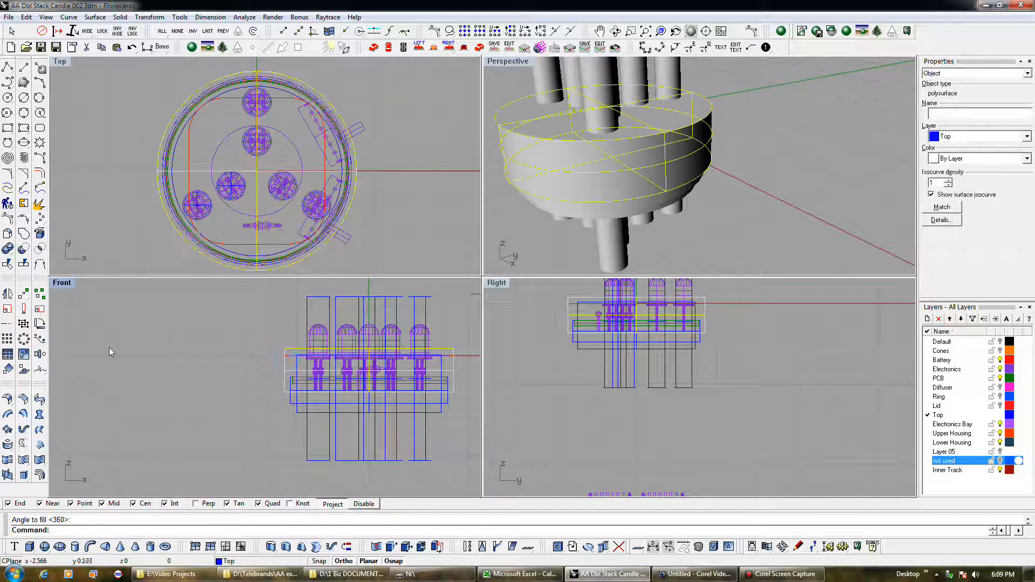
left_click(23, 249)
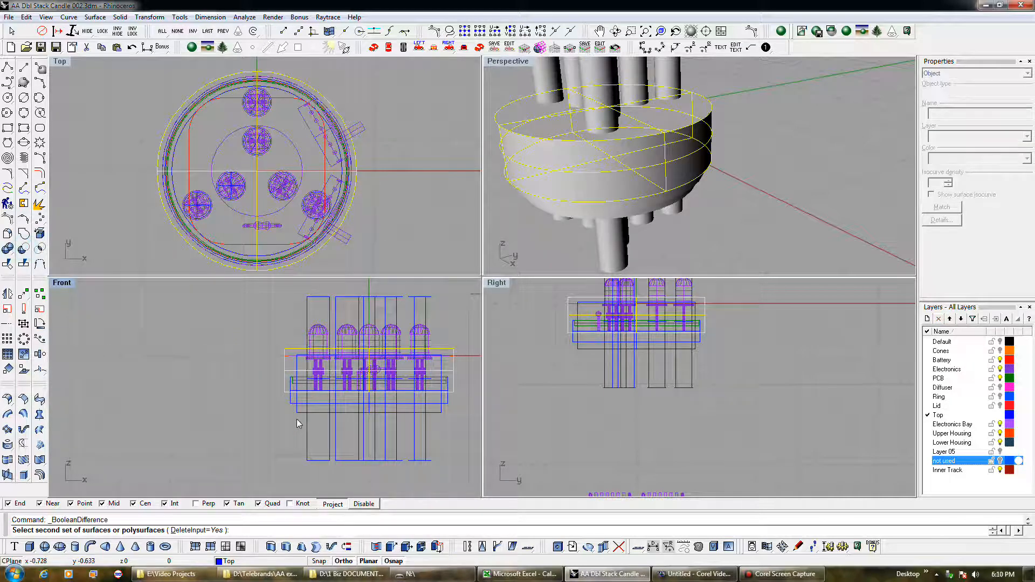
left_click(298, 413)
right_click(268, 414)
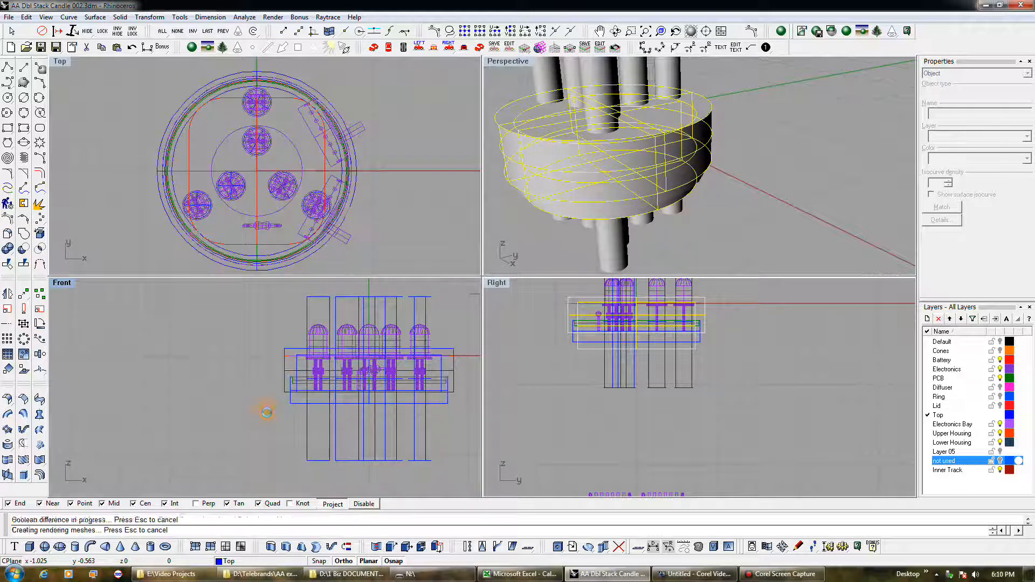
Boolean-subtract the wider, shallower inner solid around the PCB from the large housing
left_click(285, 360)
right_click(264, 397)
left_click(300, 409)
right_click(242, 416)
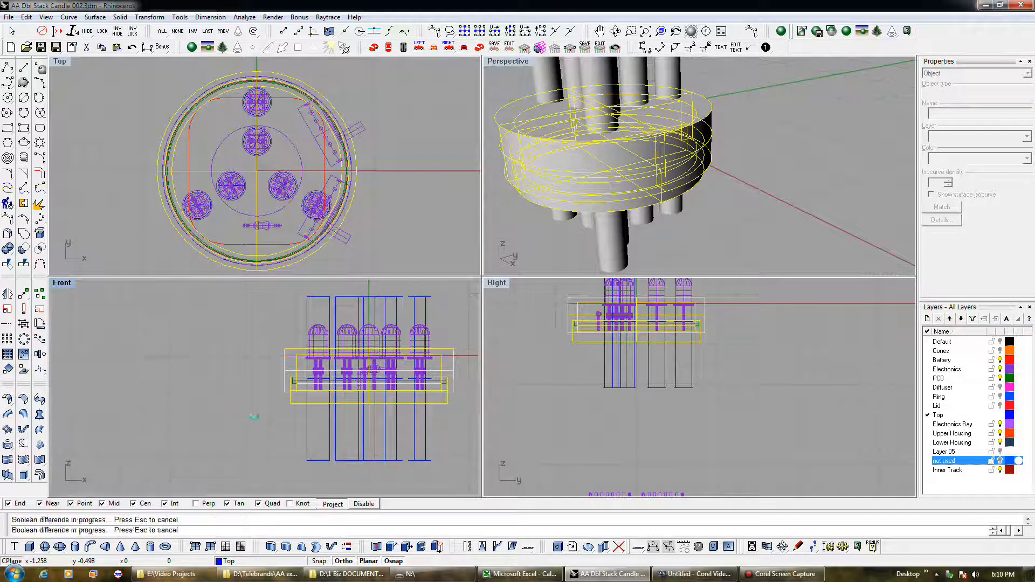
Boolean-subtract the six LED cylinders from the housing to cut the LED holes
left_click(284, 382)
right_click(445, 447)
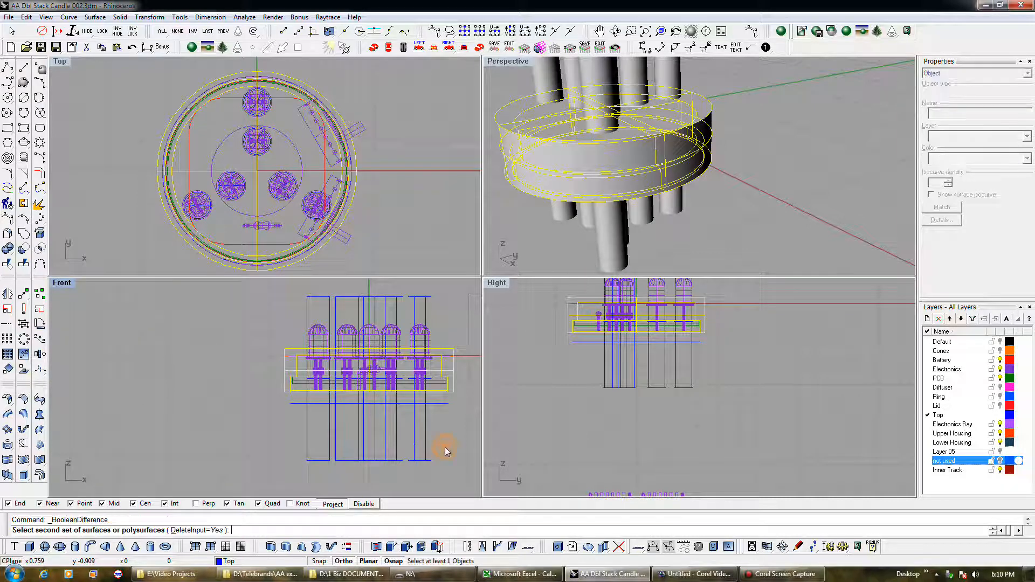
left_click(349, 428)
right_click(252, 406)
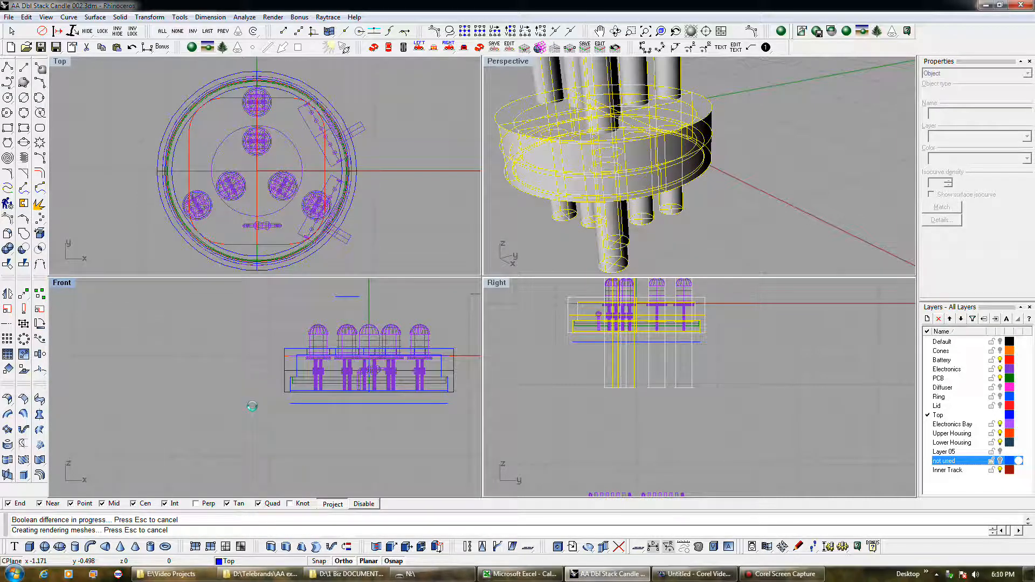
Inspect the hollowed housing from underneath with the PCB layer hidden, and show the PCB layer again
right_click_drag(683, 233, 668, 105)
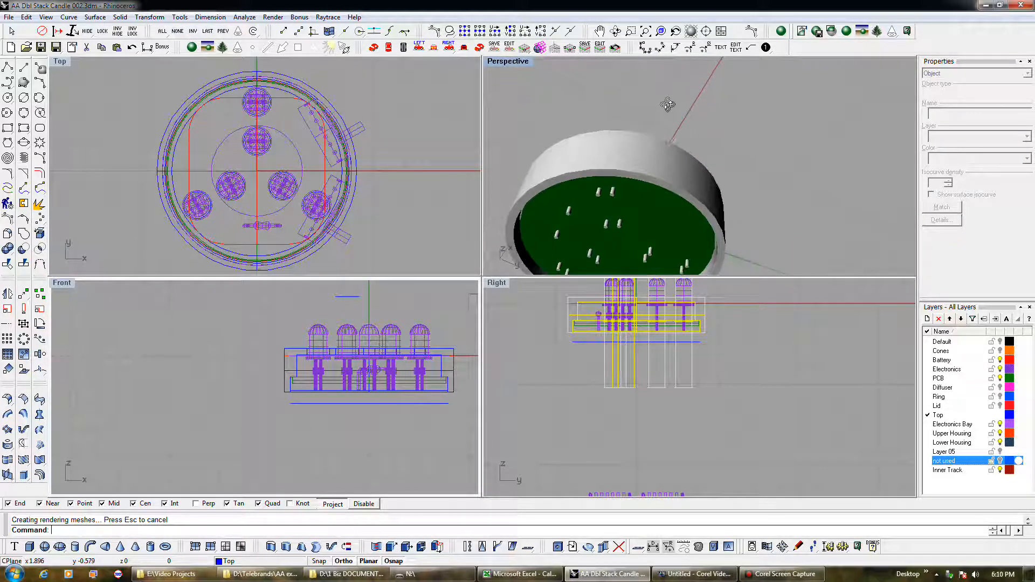
left_click(1000, 378)
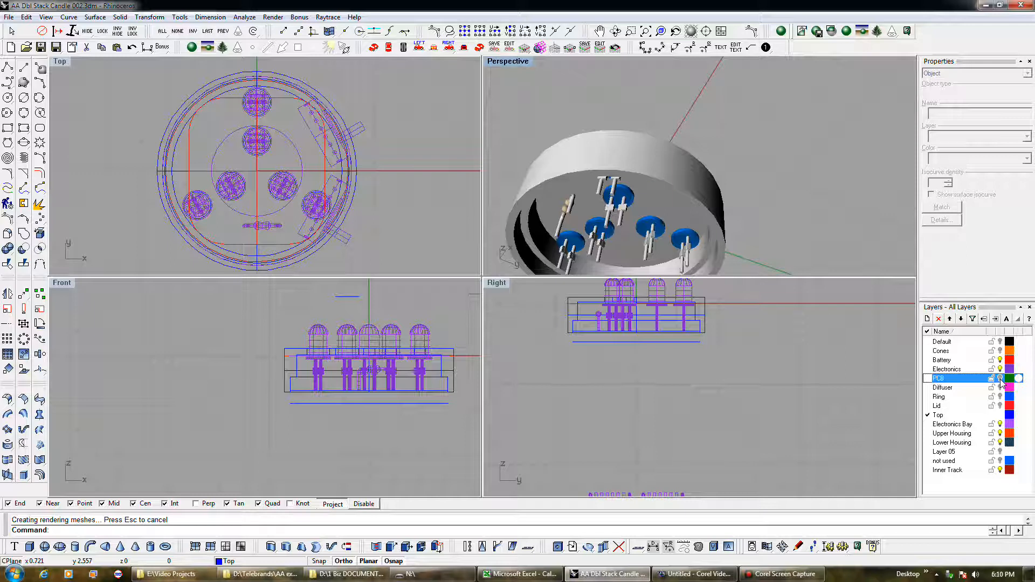
left_click(1000, 378)
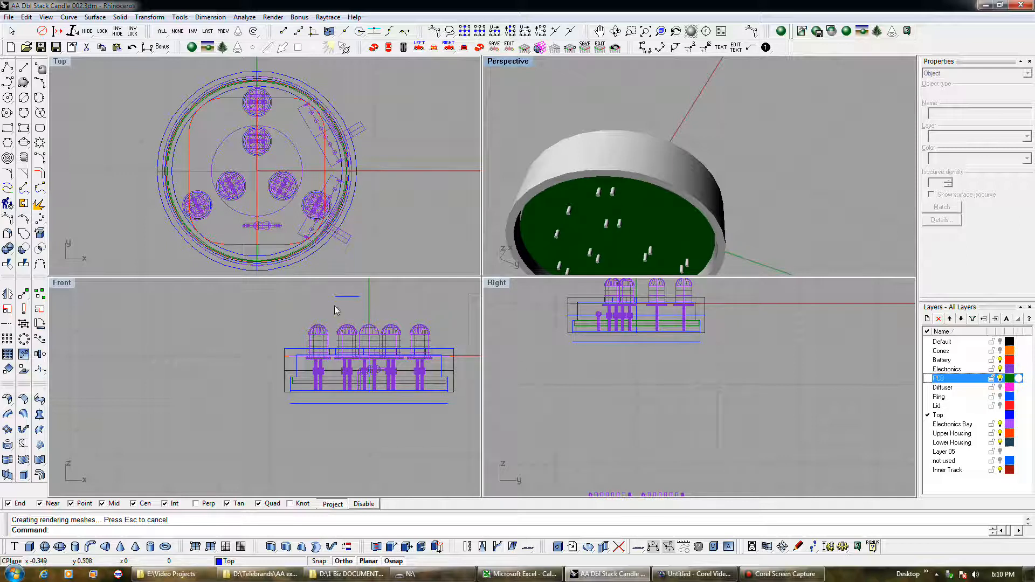
Delete the stray line to the side of the LEDs in the Front view, keeping the LED hole circle
scroll(321, 304, "down", 3)
left_click_drag(316, 291, 448, 310)
scroll(332, 208, "down", 3)
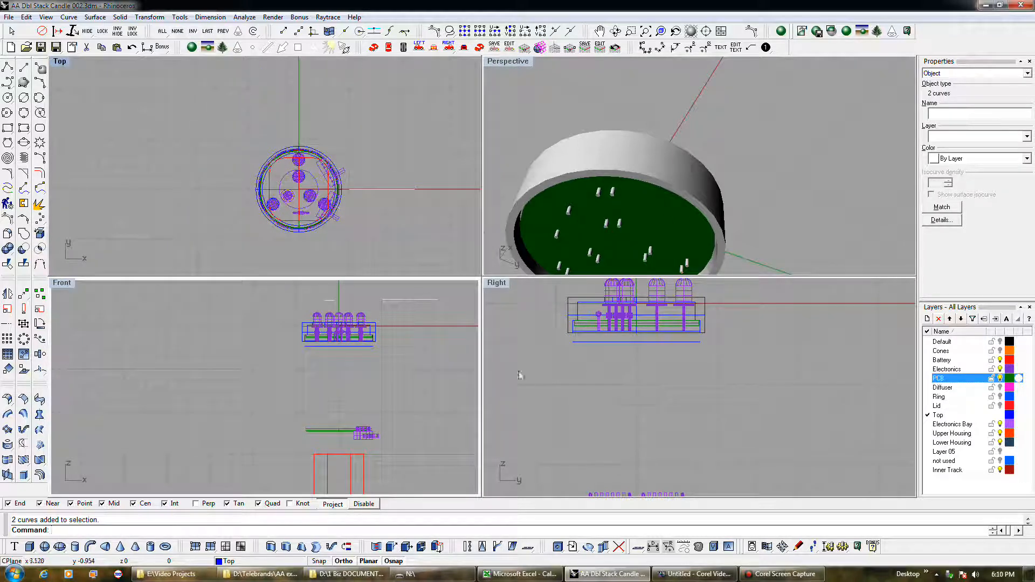
scroll(600, 375, "down", 3)
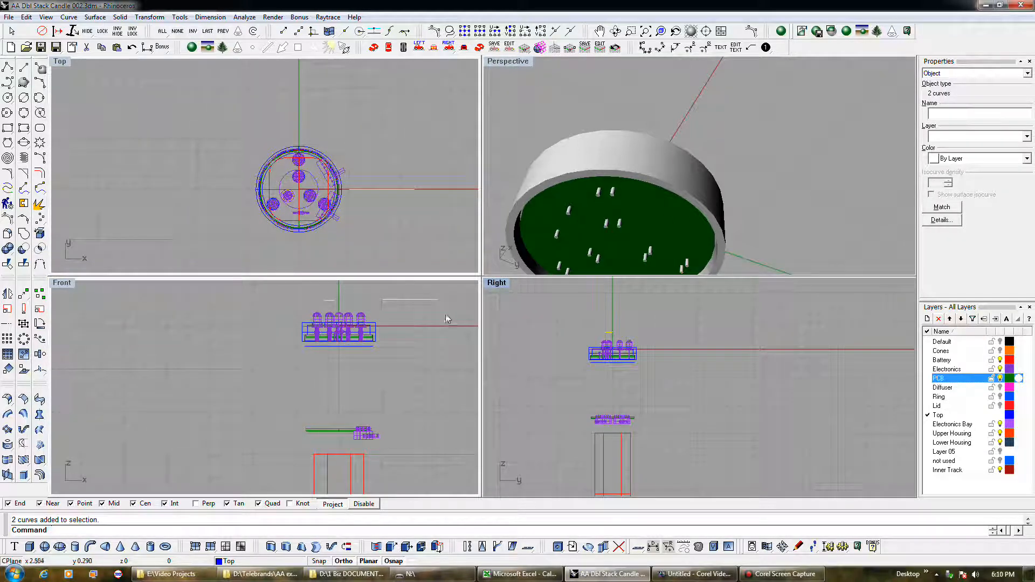
left_click(431, 300)
key("Delete")
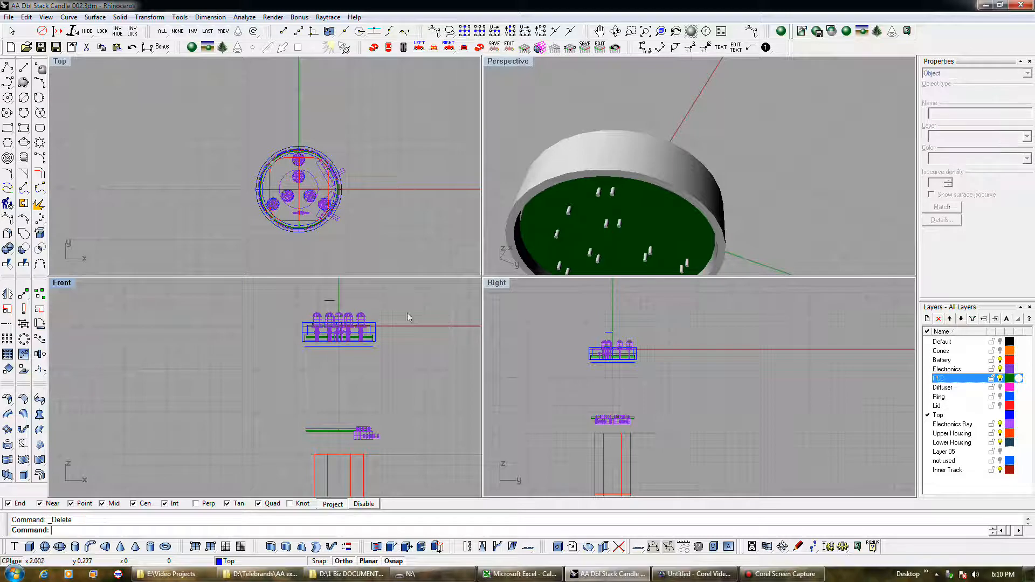
Move the leftover LED hole circle to Layer 05
left_click(331, 300)
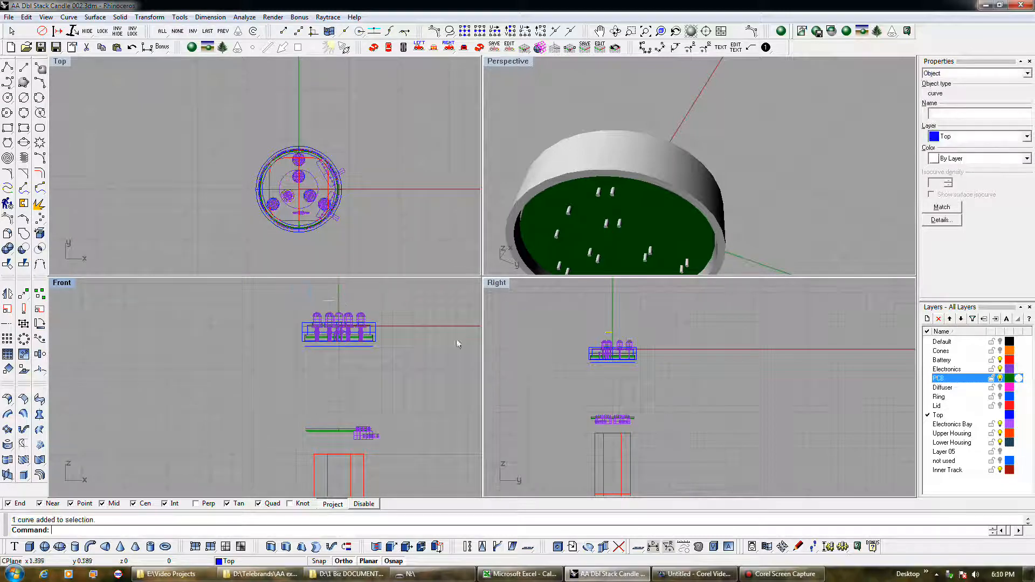
left_click(971, 452)
left_click(996, 319)
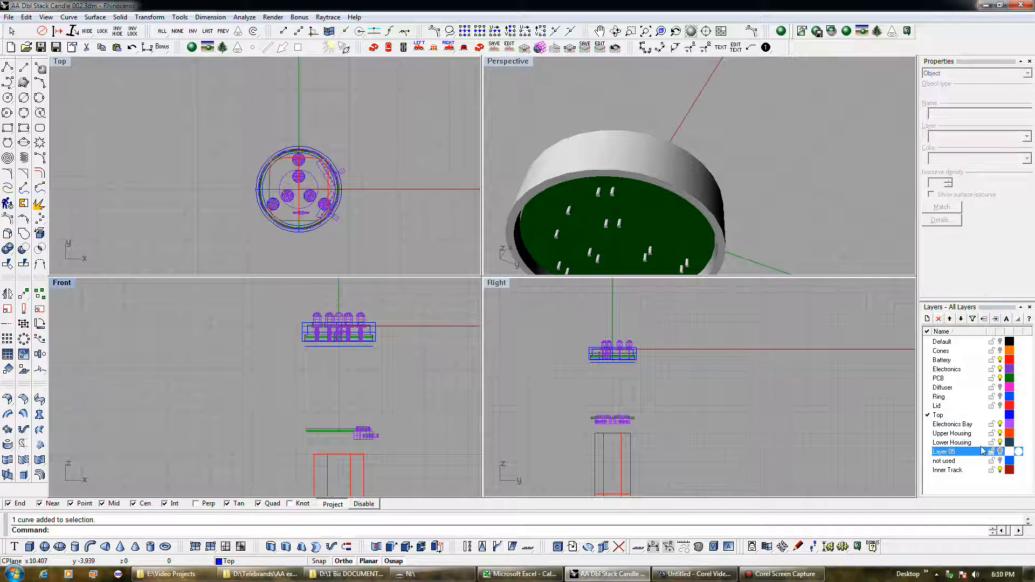
left_click(966, 461)
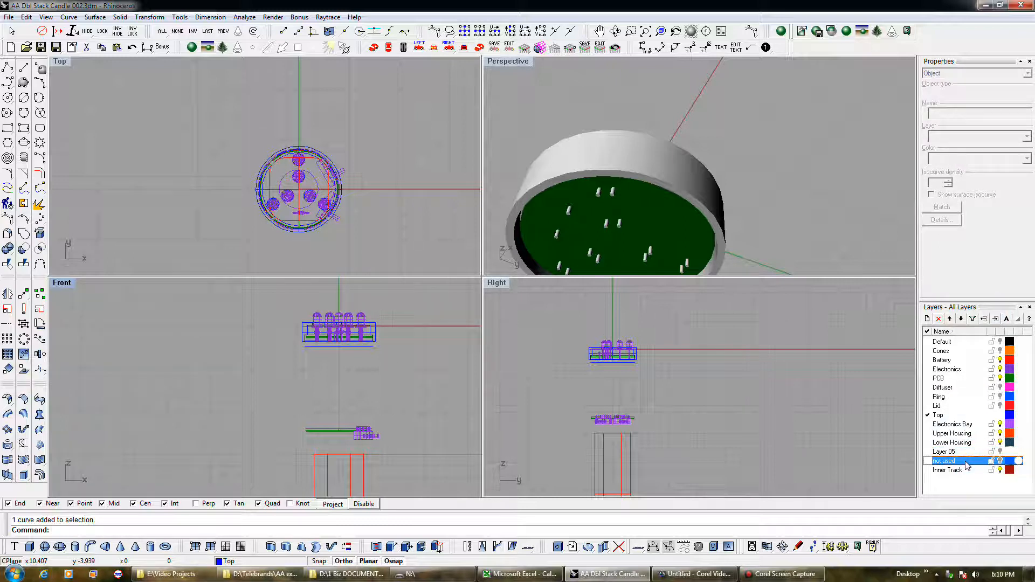
left_click(964, 453)
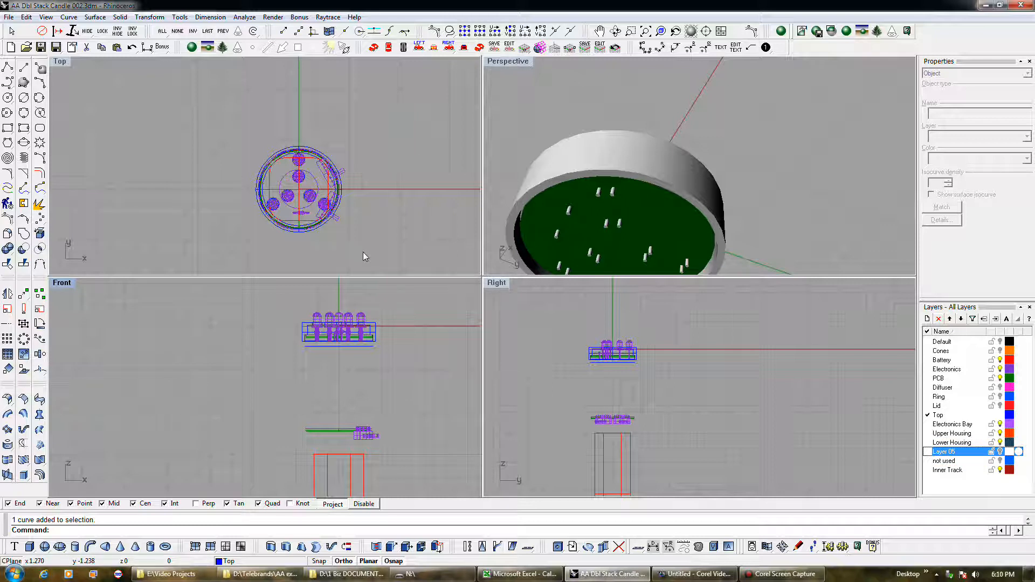
left_click(349, 252)
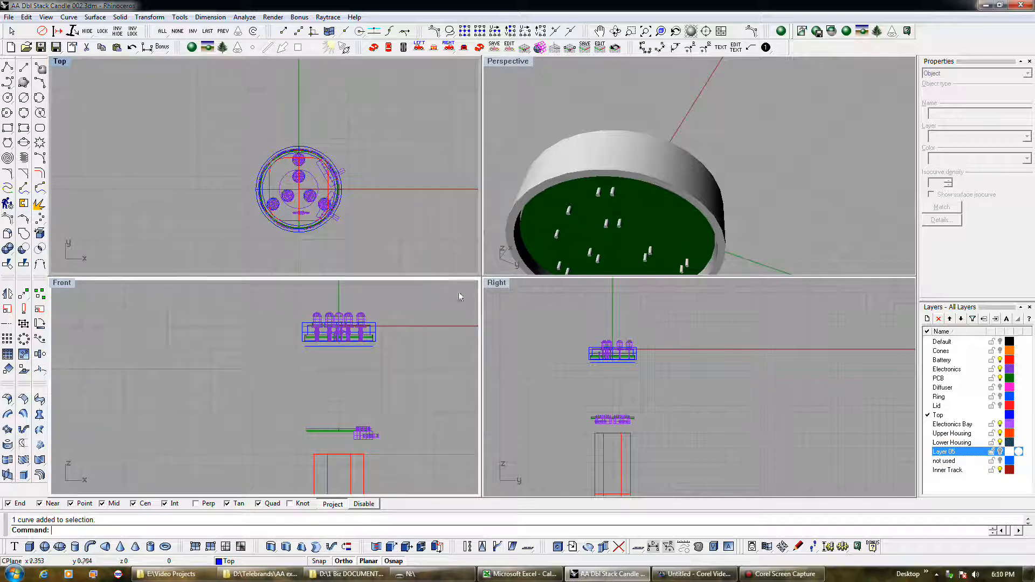
scroll(639, 156, "down", 3)
right_click_drag(638, 156, 630, 294)
right_click_drag(641, 159, 628, 204)
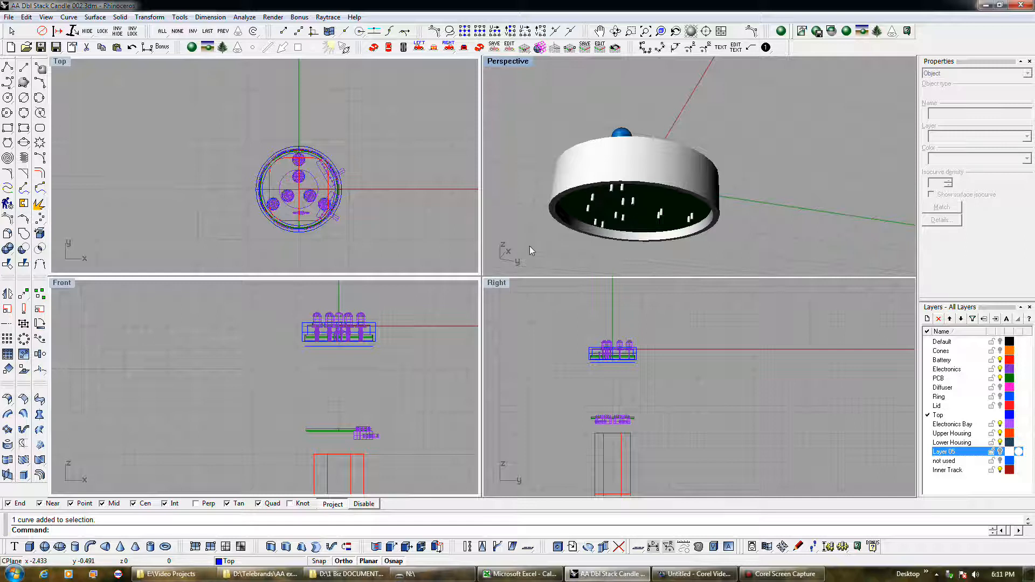
Try to shift the PCB polysurface inside the housing in the Front view, and undo the move
left_click(367, 337)
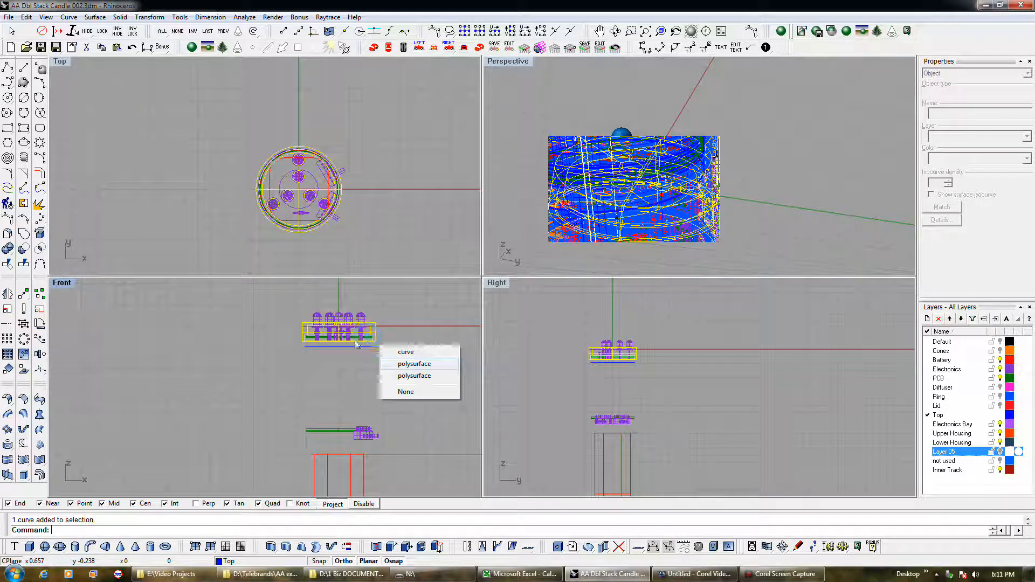
left_click(374, 364)
scroll(369, 351, "up", 8)
left_click(366, 314)
left_click(363, 317)
mouse_move(363, 320)
left_mouse_down()
mouse_move(363, 377)
mouse_move(364, 319)
left_mouse_up()
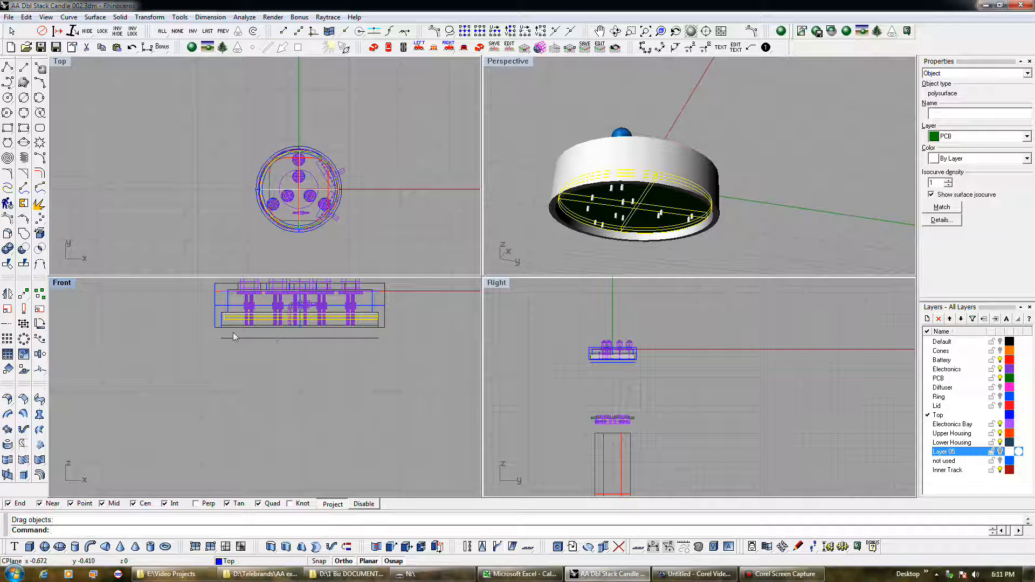
scroll(224, 329, "up", 3)
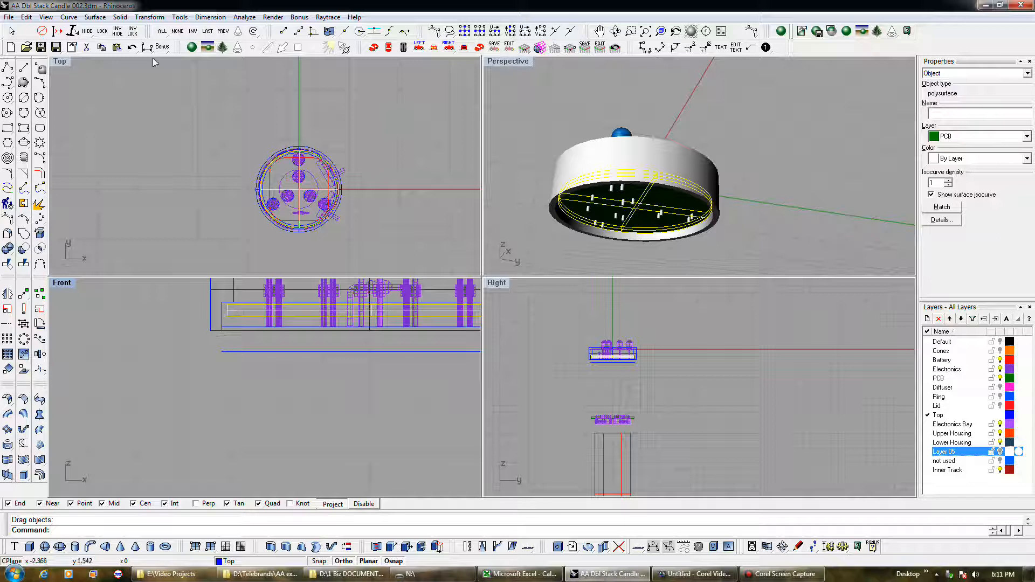
left_click(132, 47)
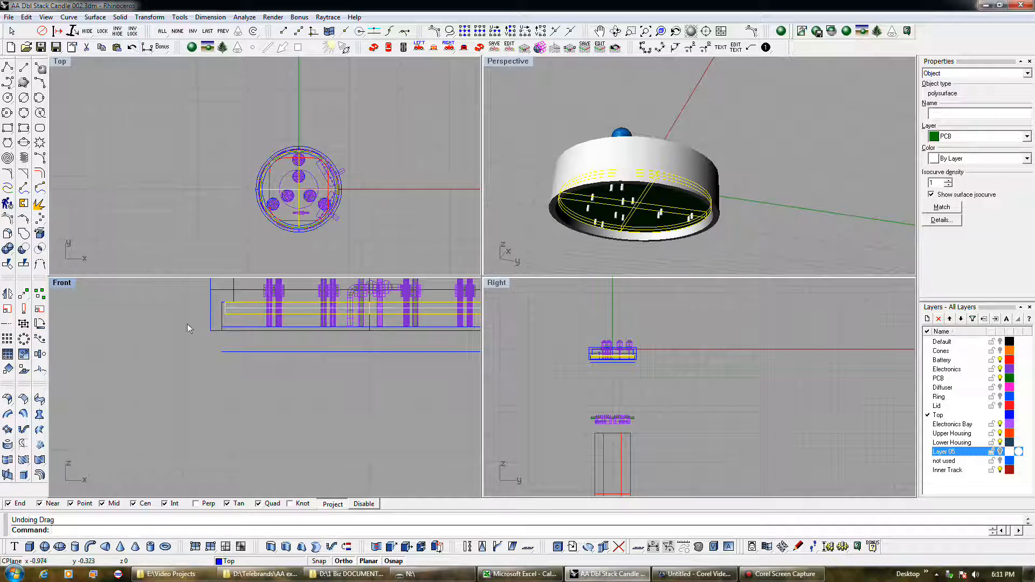
scroll(224, 338, "up", 2)
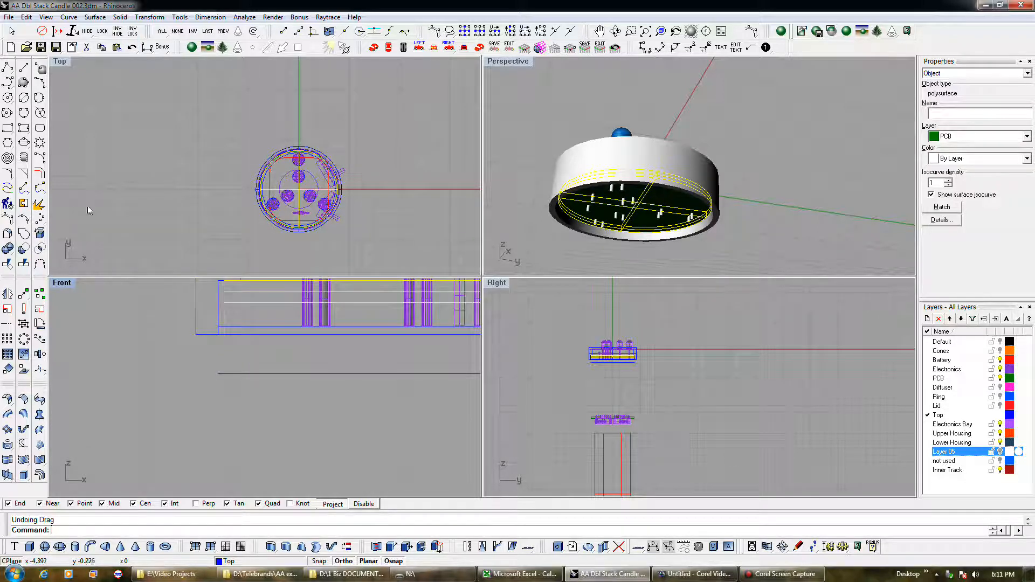
left_click(8, 66)
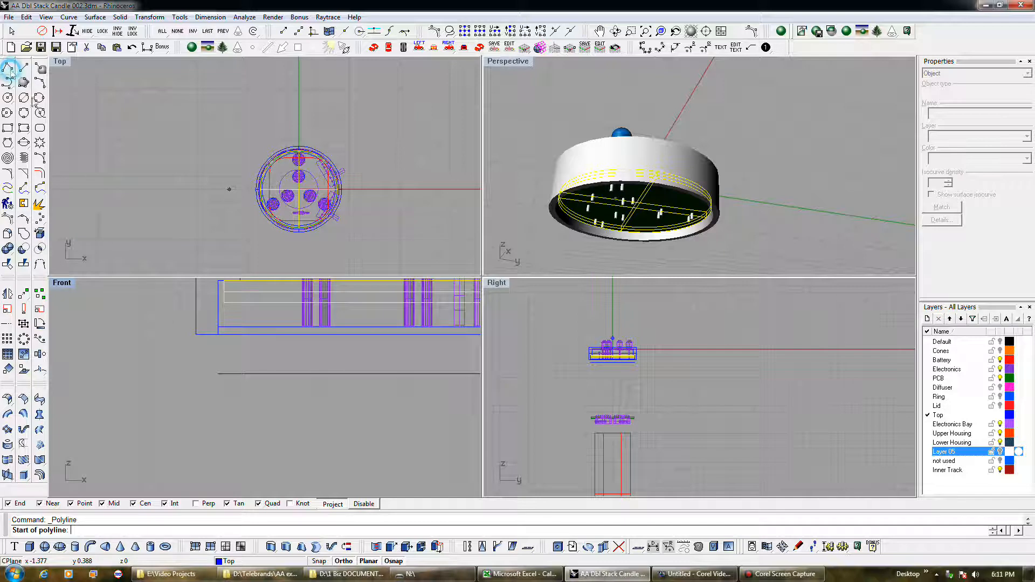
left_click(224, 303)
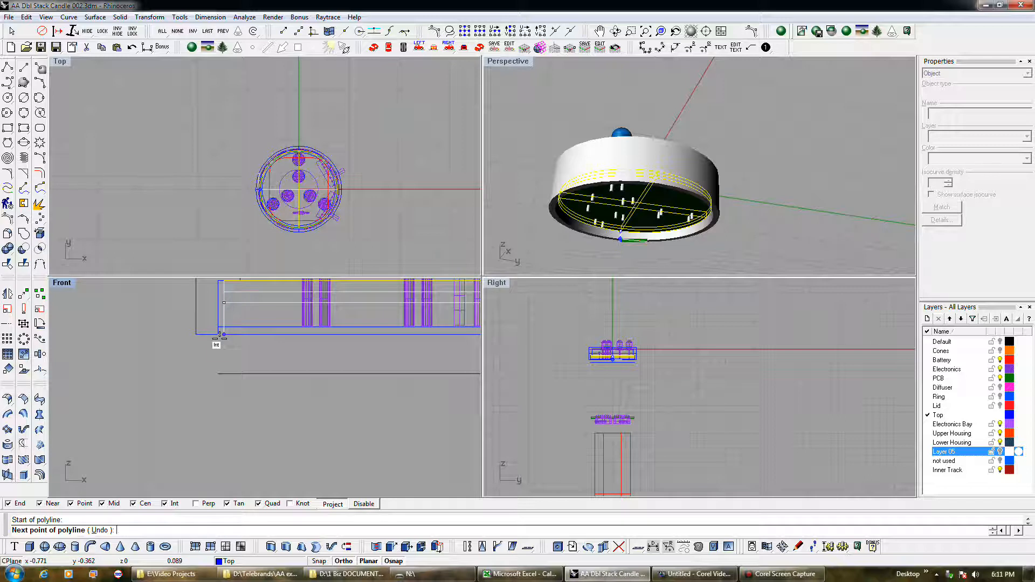
key("Escape")
scroll(213, 356, "down", 8)
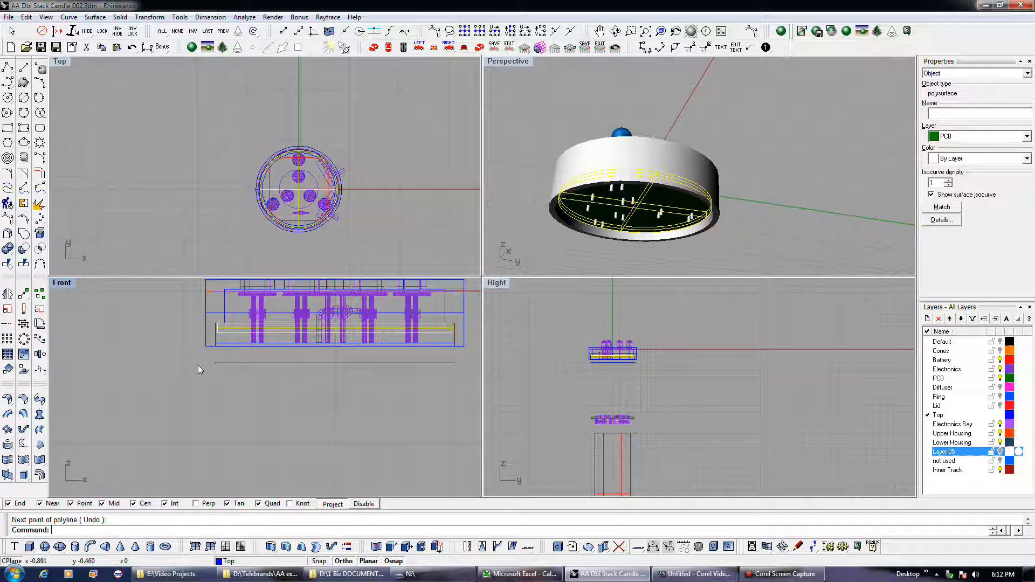
scroll(225, 377, "down", 4)
left_click(345, 347)
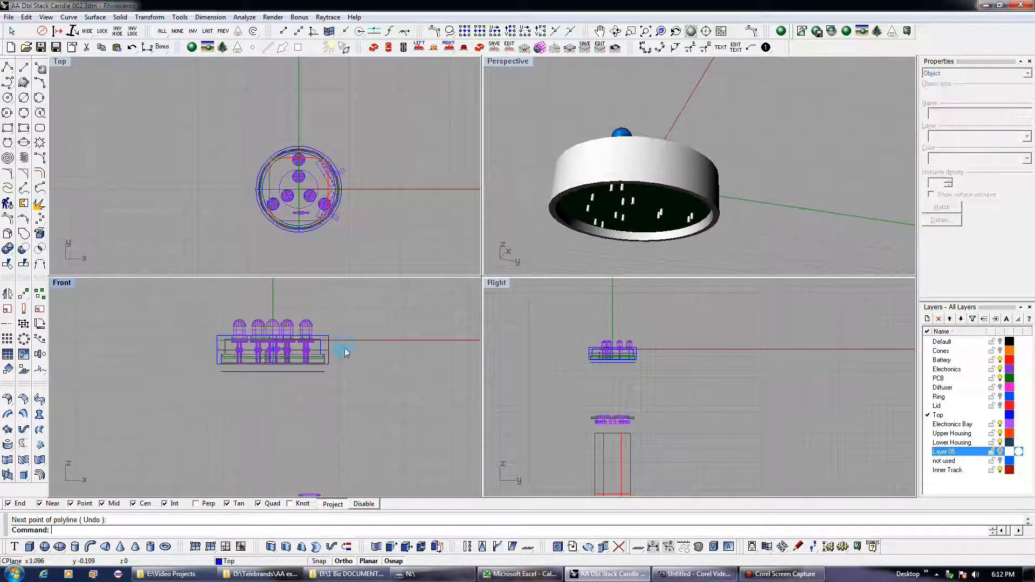
Show the Diffuser, Lid and Ring layers around the Top housing
left_click(1000, 388)
left_click(1000, 397)
left_click(1000, 397)
left_click(1000, 406)
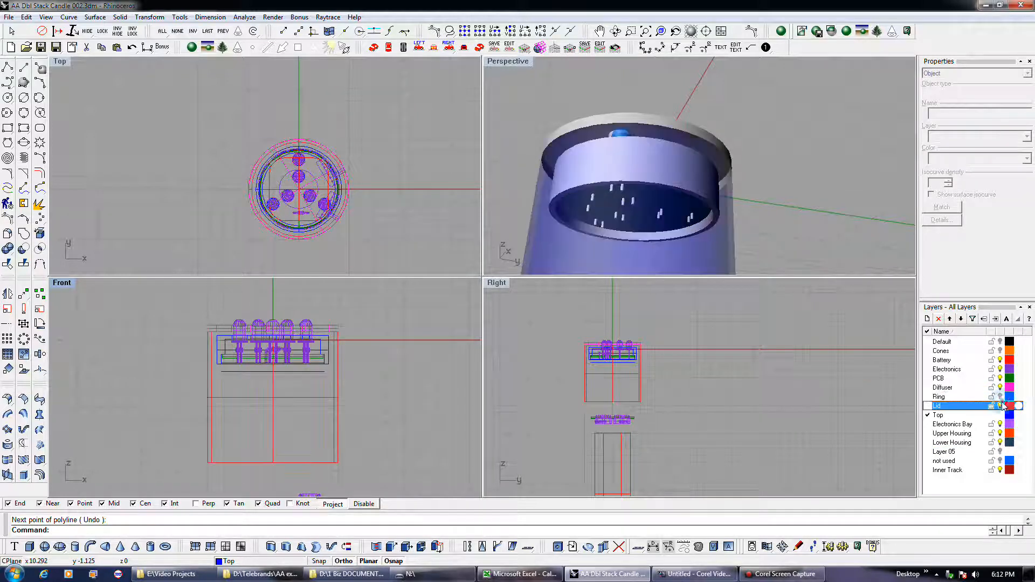
left_click(1000, 396)
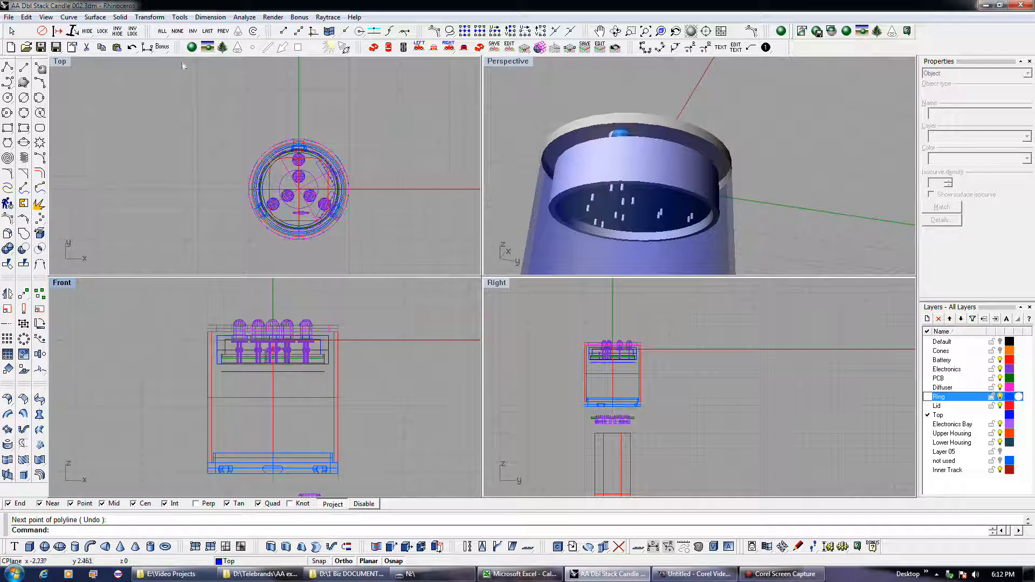
Undo back to before the stray line beside the LEDs was deleted, and copy that line to the clipboard
left_click(131, 48)
left_click(131, 49)
left_click(131, 49)
left_click(131, 48)
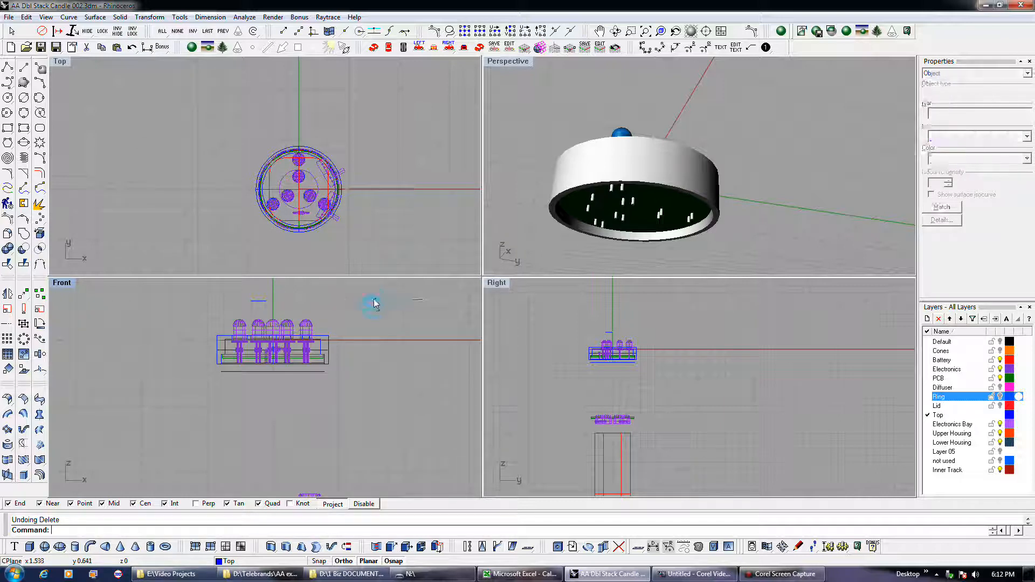
key("ctrl+c")
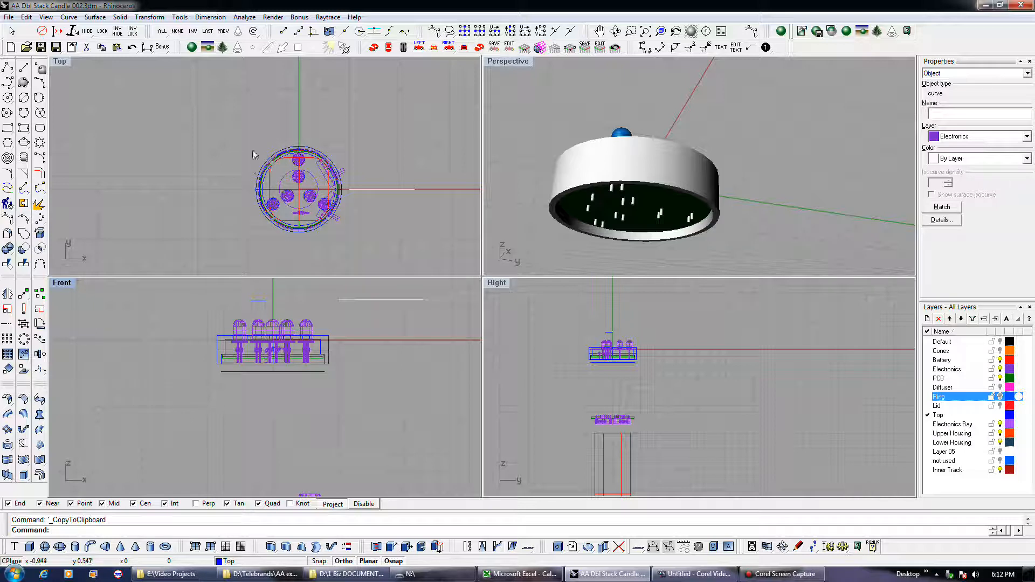
Redo the deletion of the stray line and move the LED hole circle above the LEDs to Layer 05
right_click(131, 47)
right_click(133, 48)
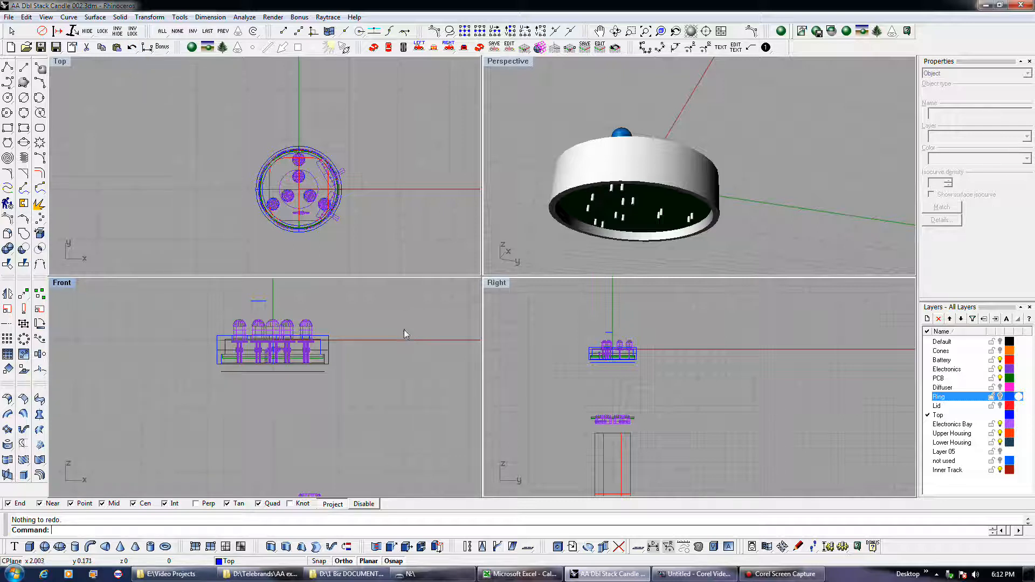
left_click(259, 301)
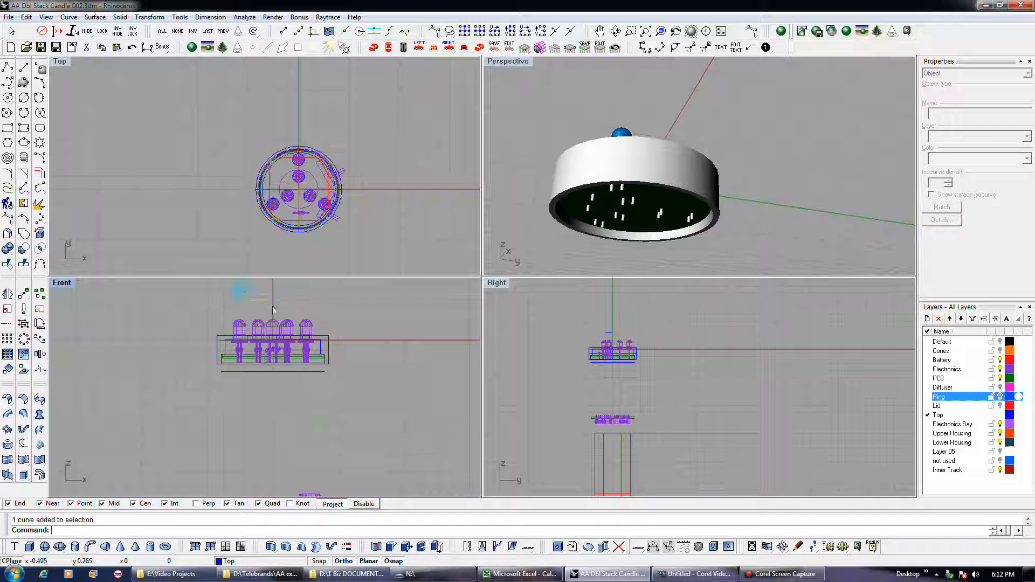
left_click(945, 451)
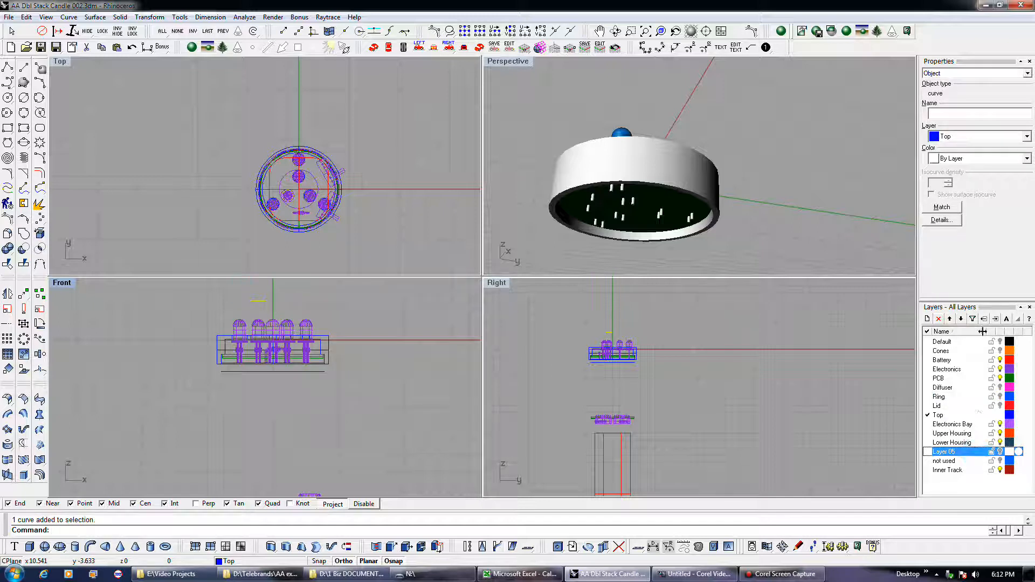
left_click(997, 319)
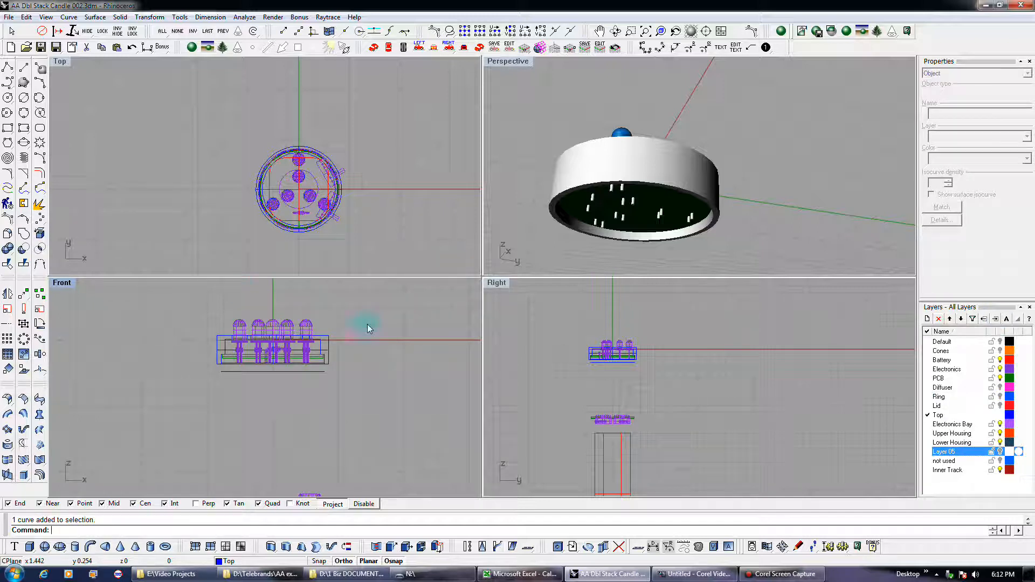
Paste the copied line beside the LEDs and draw two short diagonal lines branching from its outer end in the Front view
key("ctrl+v")
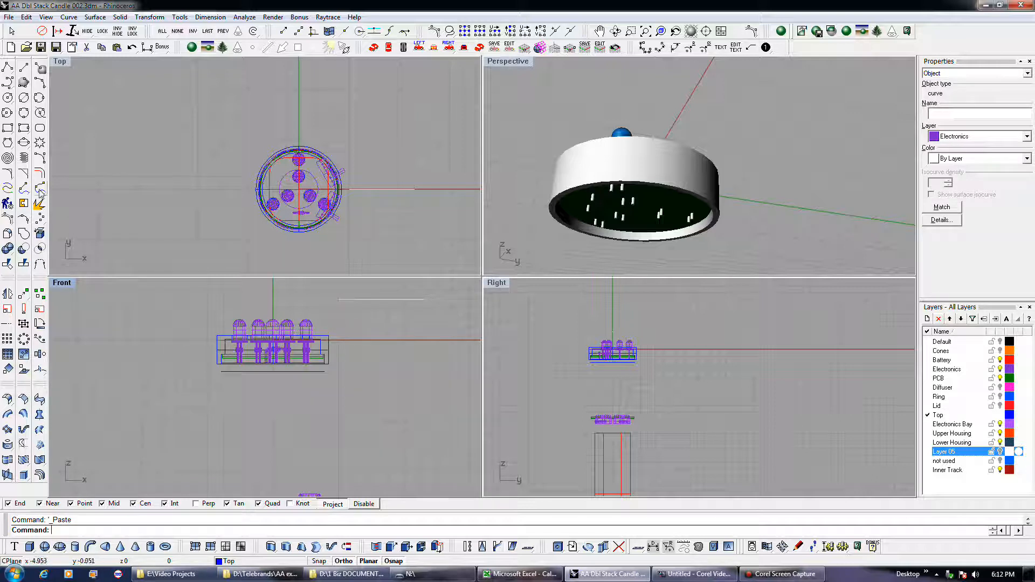
left_click(24, 67)
left_click(424, 298)
left_click(441, 289)
right_click(430, 294)
left_click(425, 298)
left_click(438, 316)
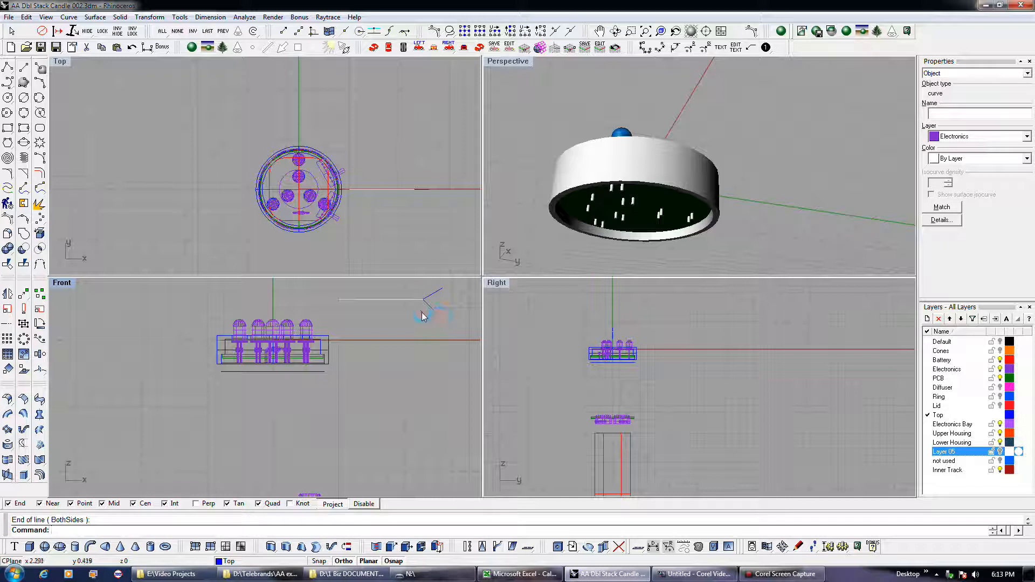
Move the pasted line and its two diagonal branches to the Cones layer
left_click_drag(443, 322, 406, 287)
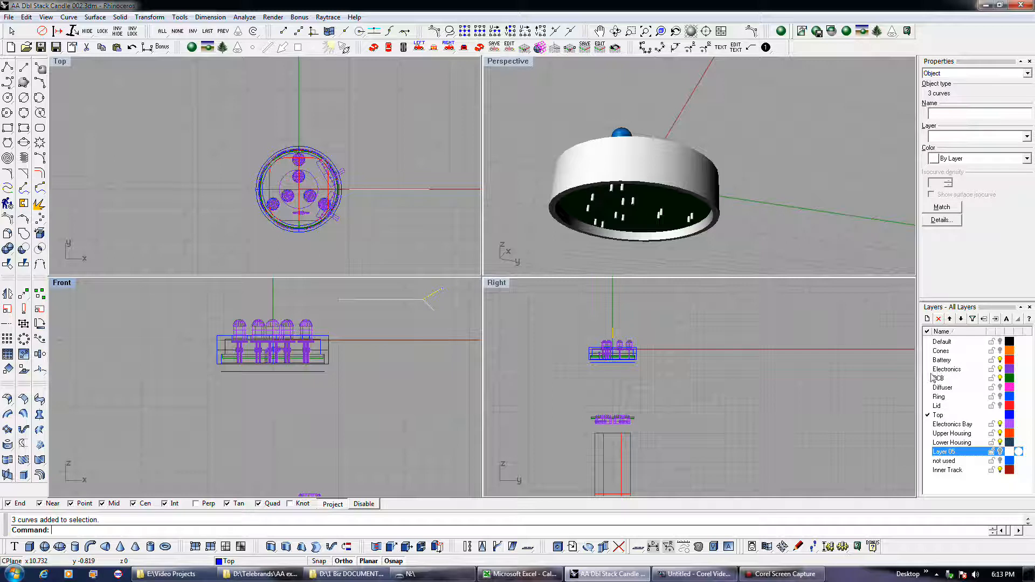
left_click(947, 353)
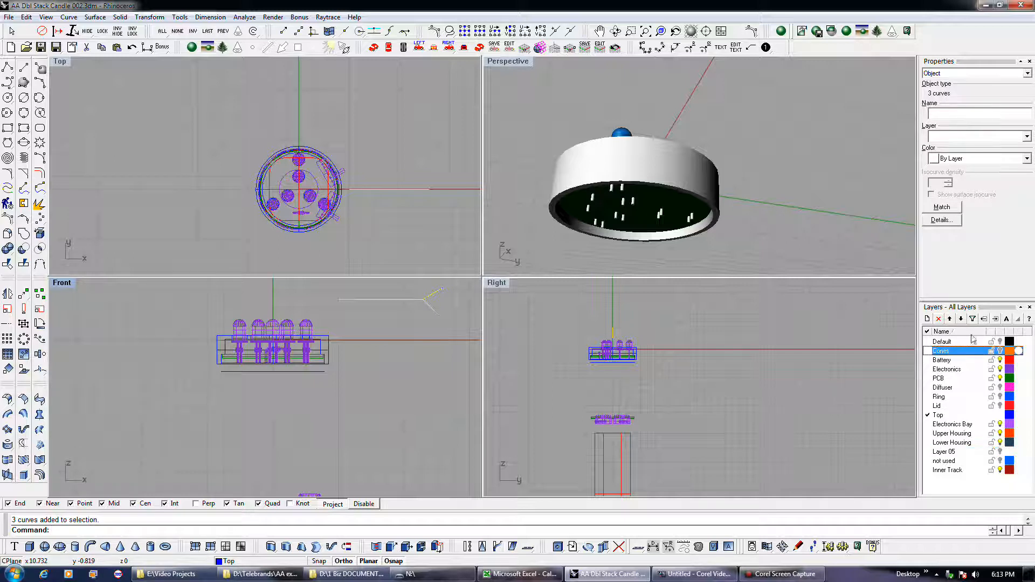
left_click(996, 318)
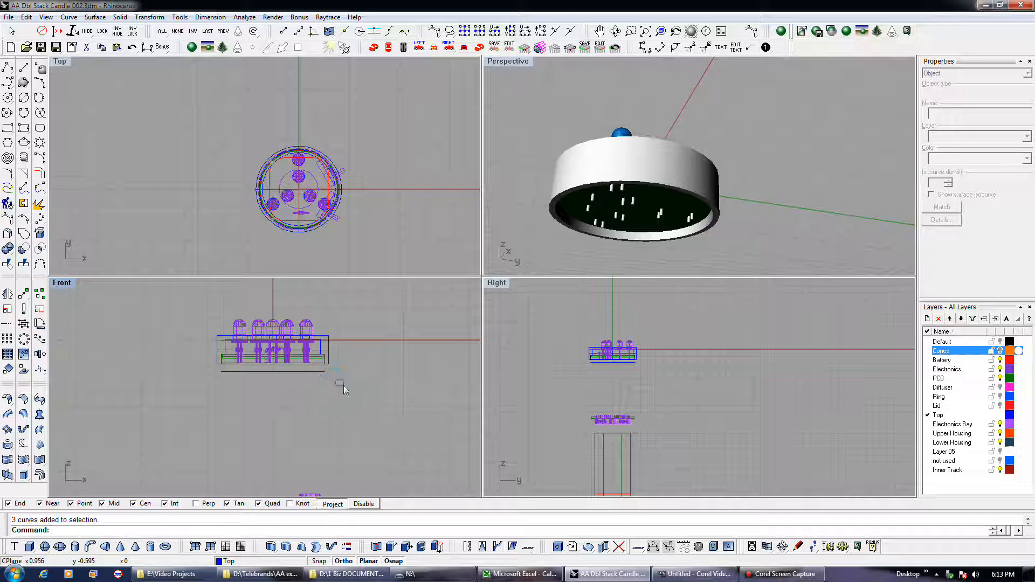
Show the Cones layer with the light cones above the LEDs
scroll(290, 380, "up", 2)
scroll(291, 380, "up", 1)
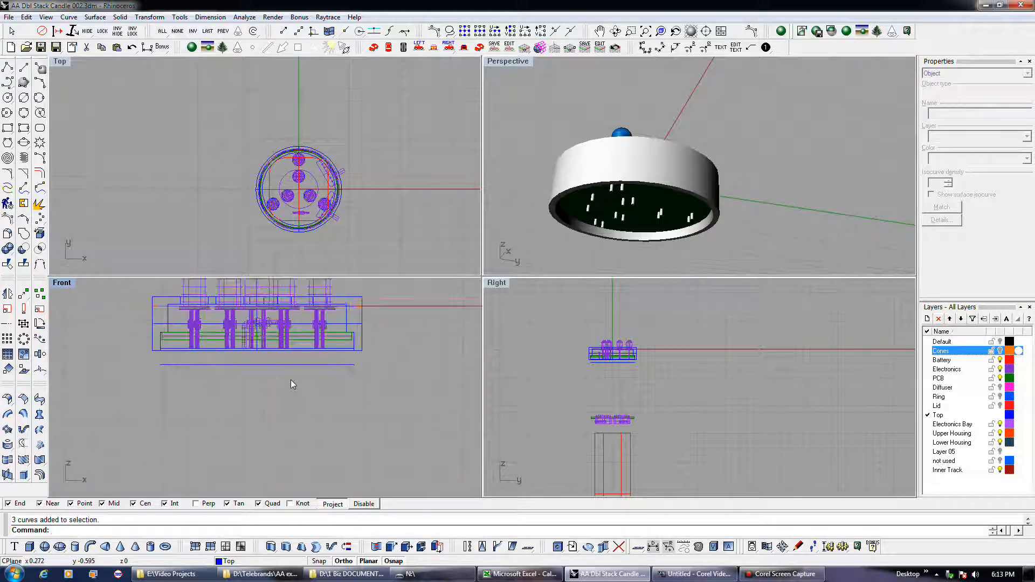
right_click_drag(295, 401, 322, 434)
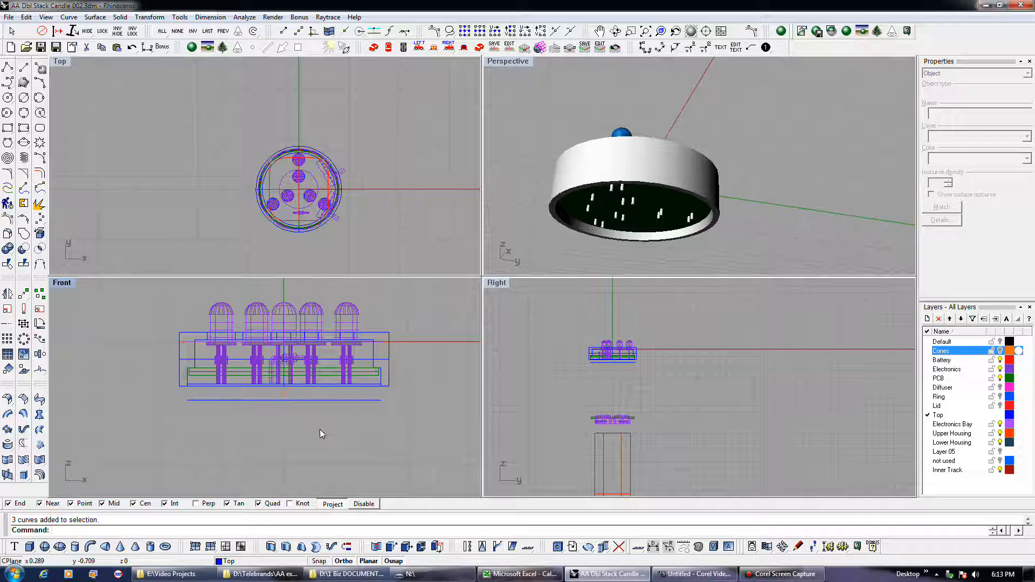
left_click(1000, 351)
scroll(409, 407, "down", 3)
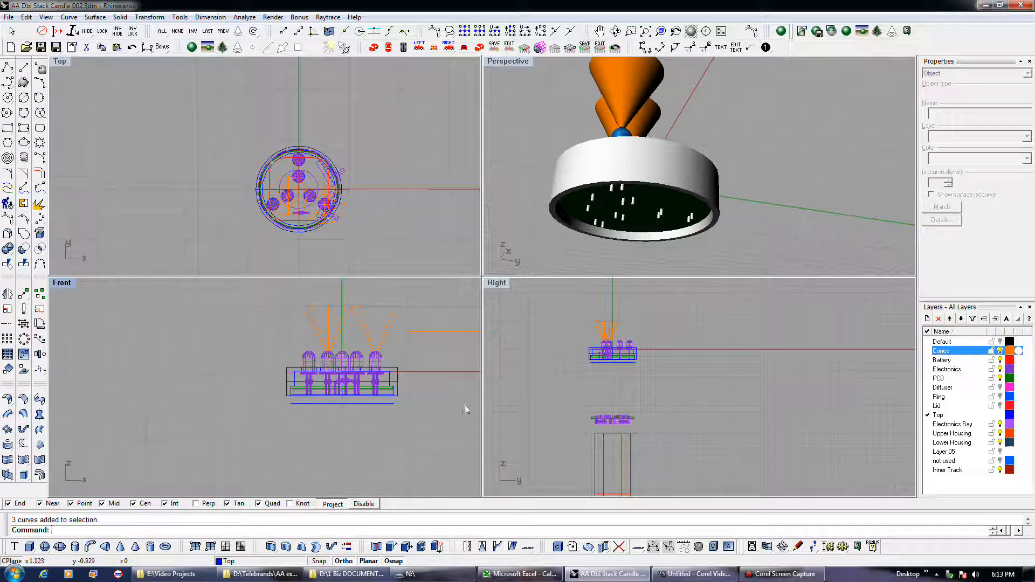
Show the Diffuser, Ring and Lid layers, examine how the Top housing sits inside the lid, and hide the three layers again
left_click(1000, 396)
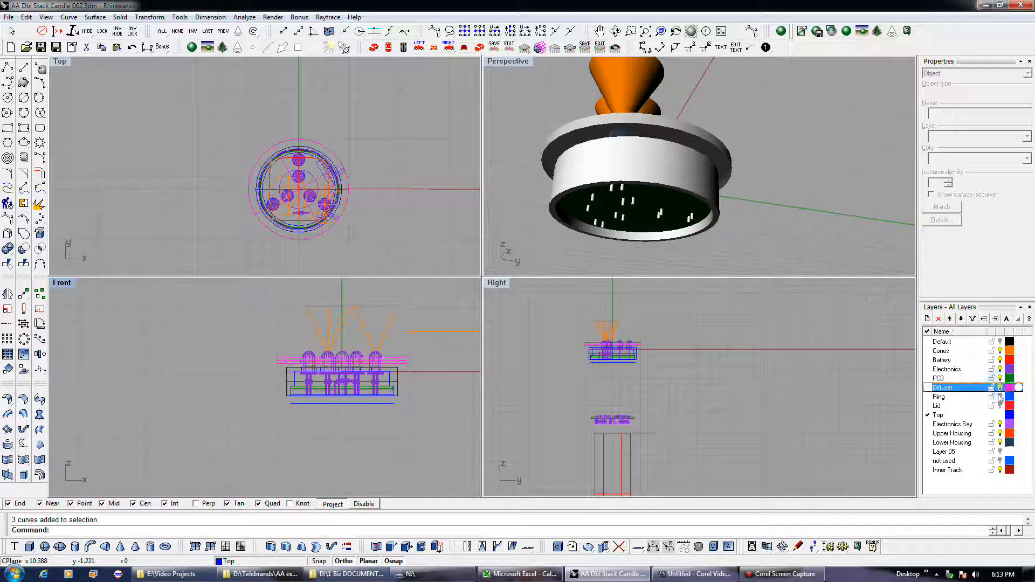
left_click(1001, 406)
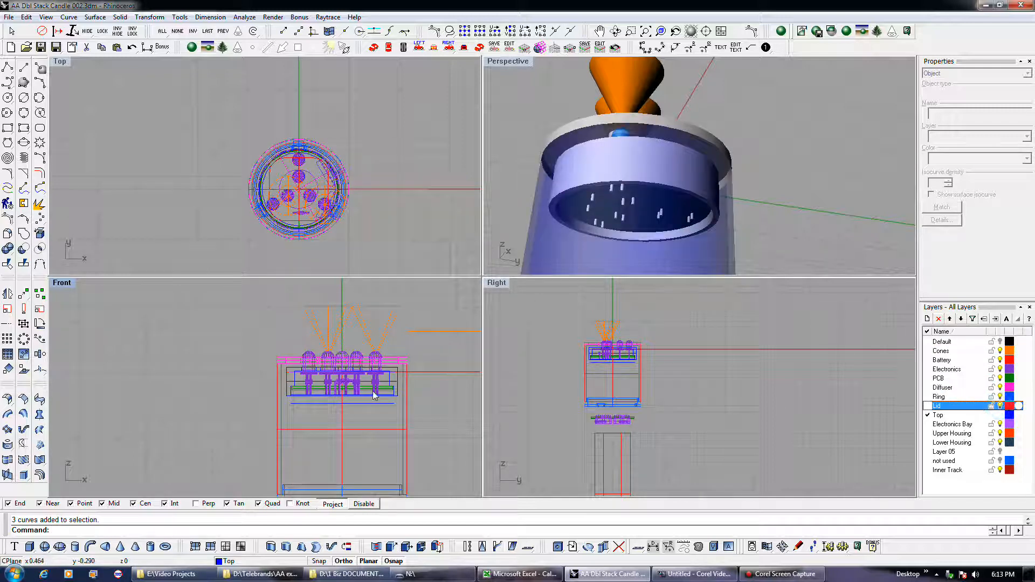
left_click(287, 449)
scroll(432, 398, "down", 5)
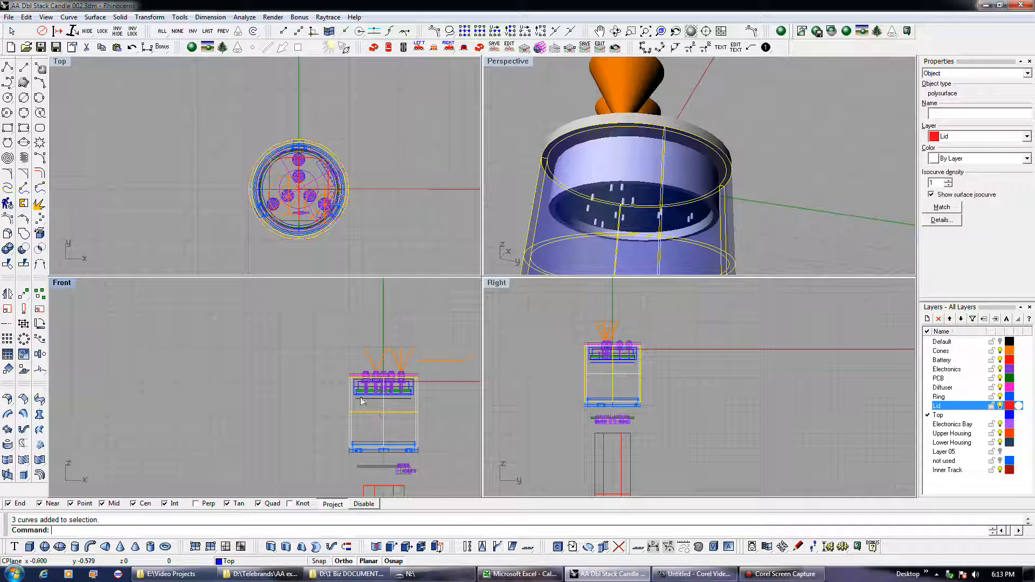
scroll(385, 431, "up", 4)
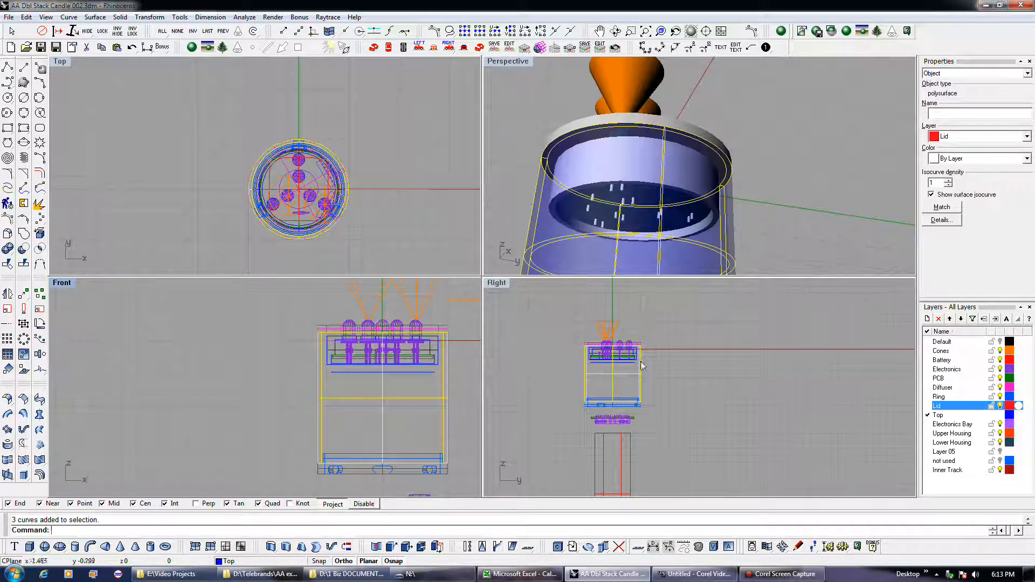
left_click(1000, 405)
left_click(1000, 389)
left_click(1000, 387)
left_click(1000, 405)
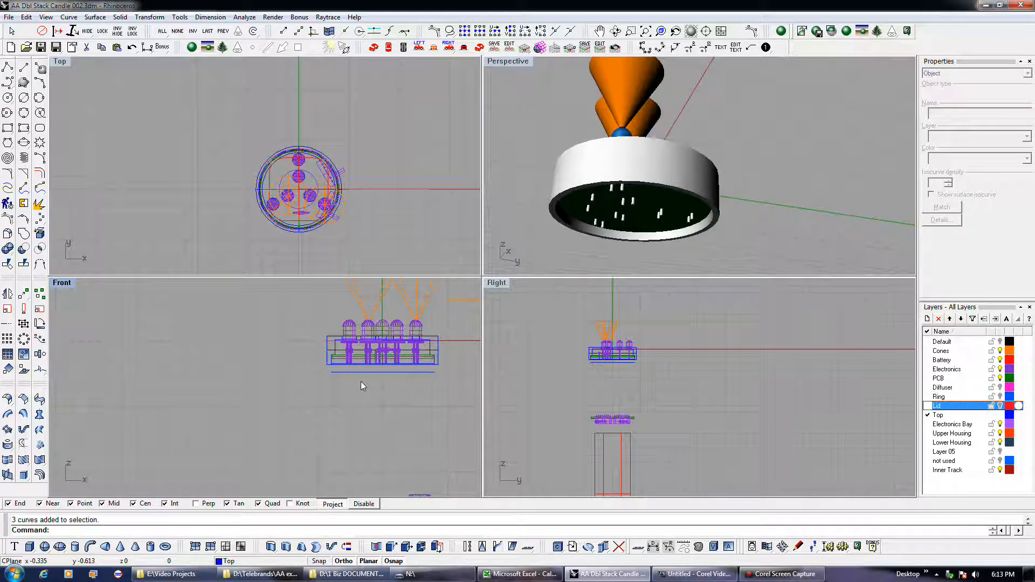
Show the Ring layer between the Top housing and the lower PCB
scroll(394, 412, "up", 2)
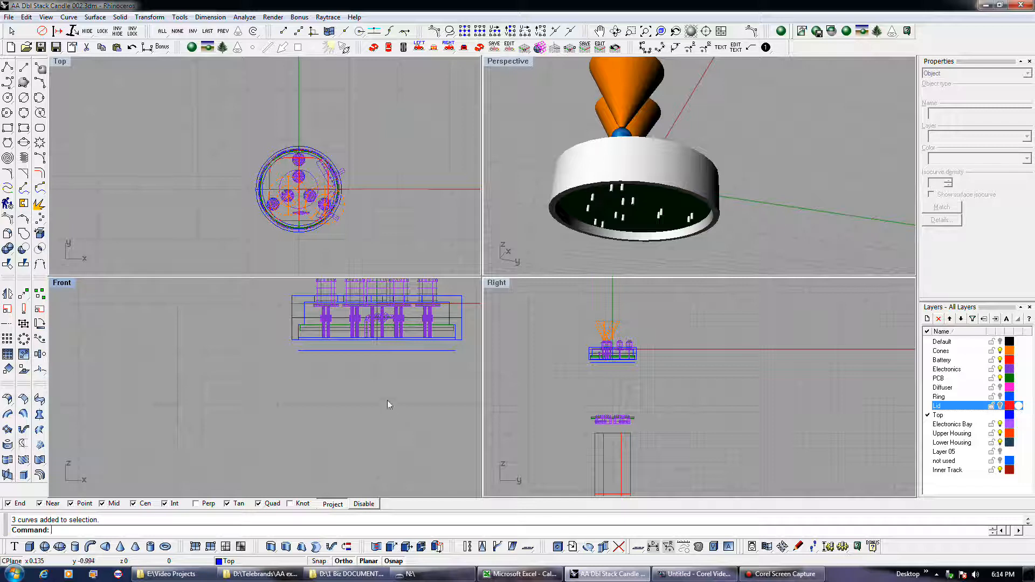
scroll(303, 342, "up", 3)
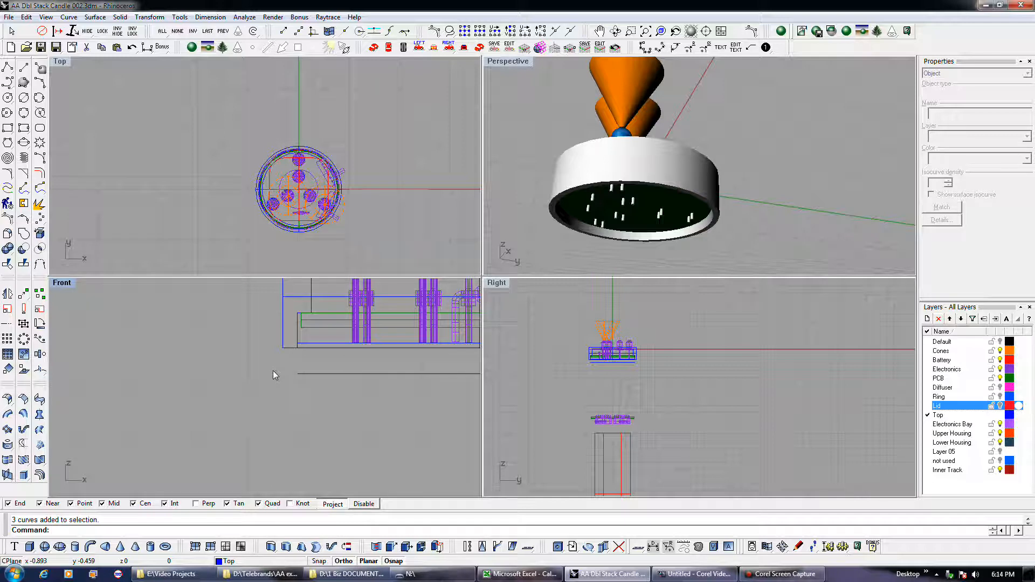
scroll(272, 371, "down", 7)
scroll(268, 305, "down", 3)
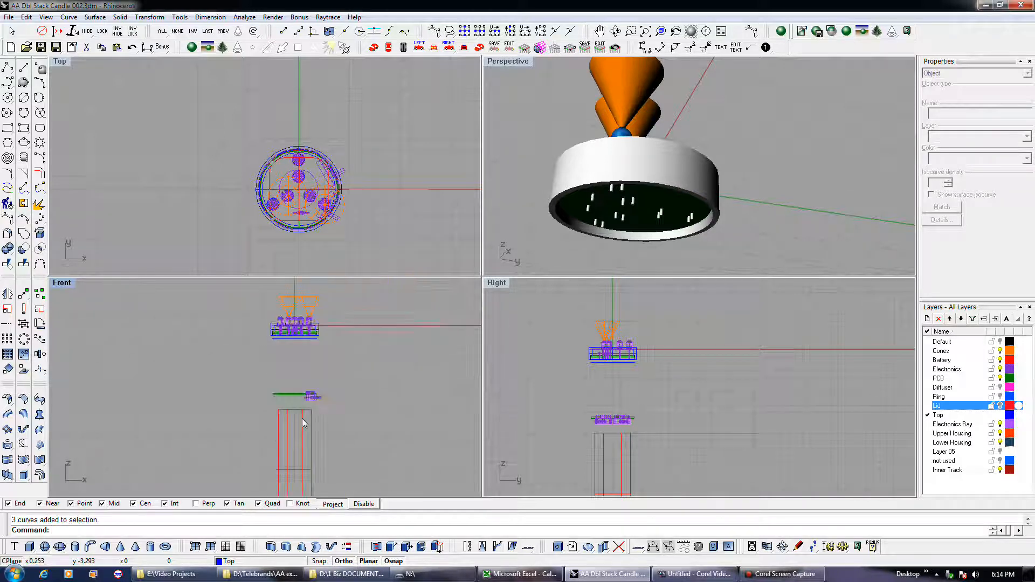
scroll(310, 390, "up", 2)
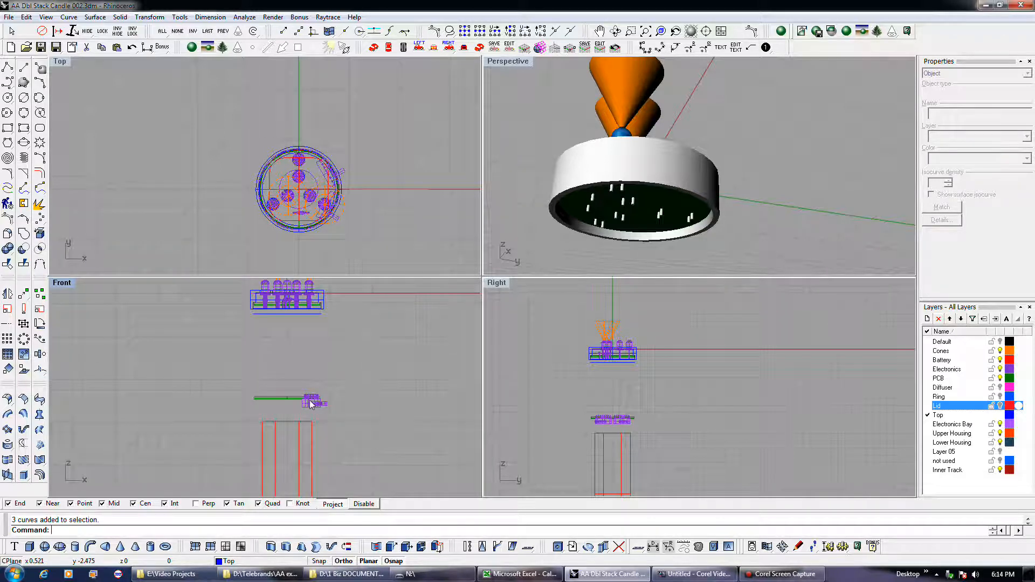
left_click(1000, 398)
left_click(1001, 398)
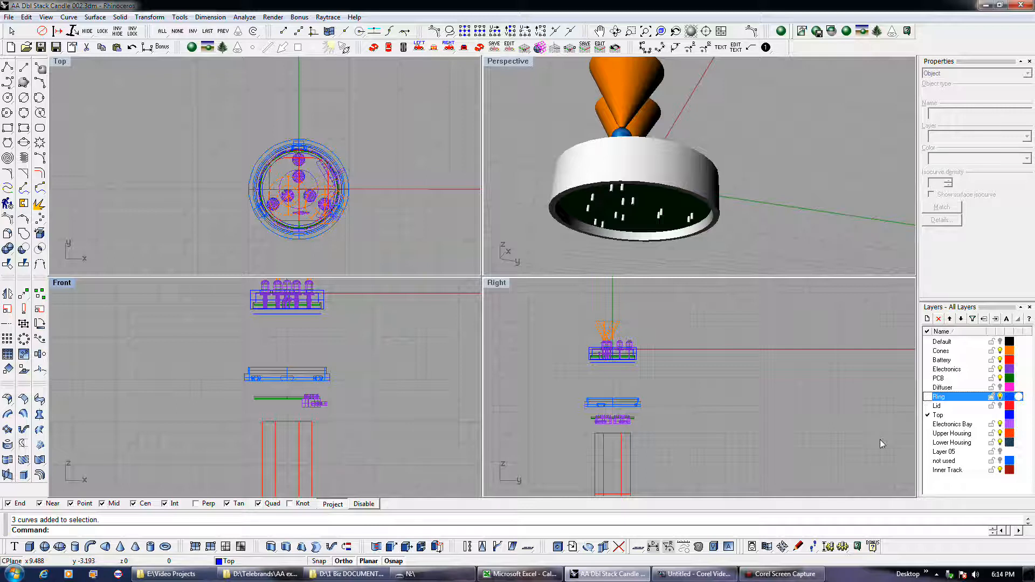
Hide the Ring and Cones layers, leaving the Top housing with its PCB and LEDs on display
left_click(1001, 398)
right_click_drag(250, 363, 271, 396)
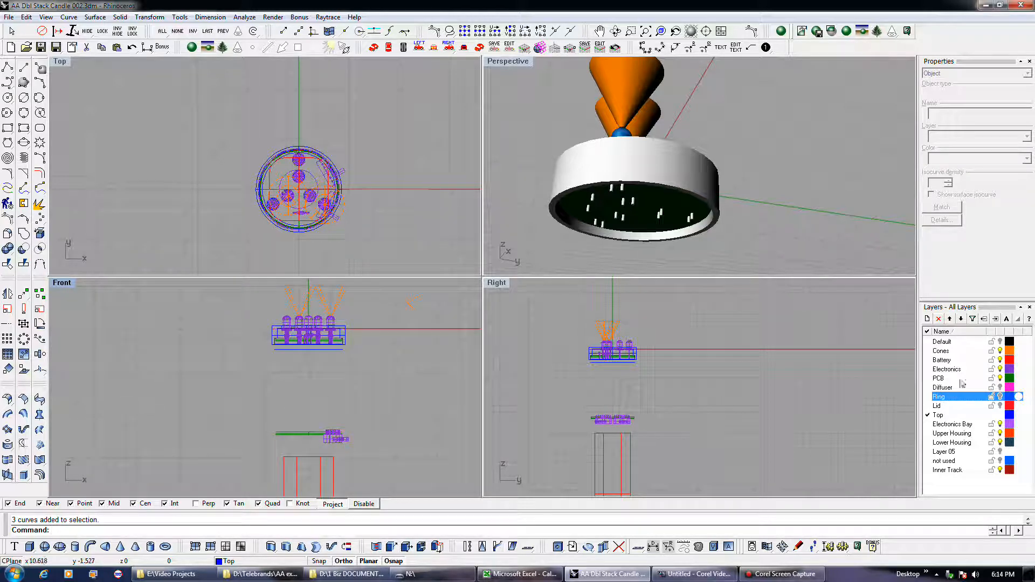
left_click(1001, 351)
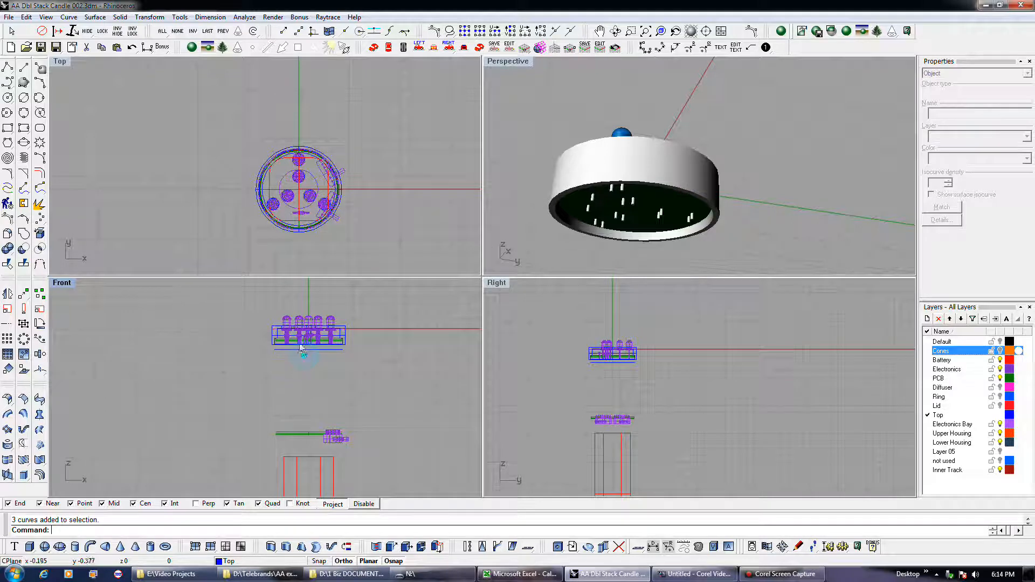
Examine the Top housing's fit around the PCB and LEDs from the front and from above
scroll(301, 339, "up", 4)
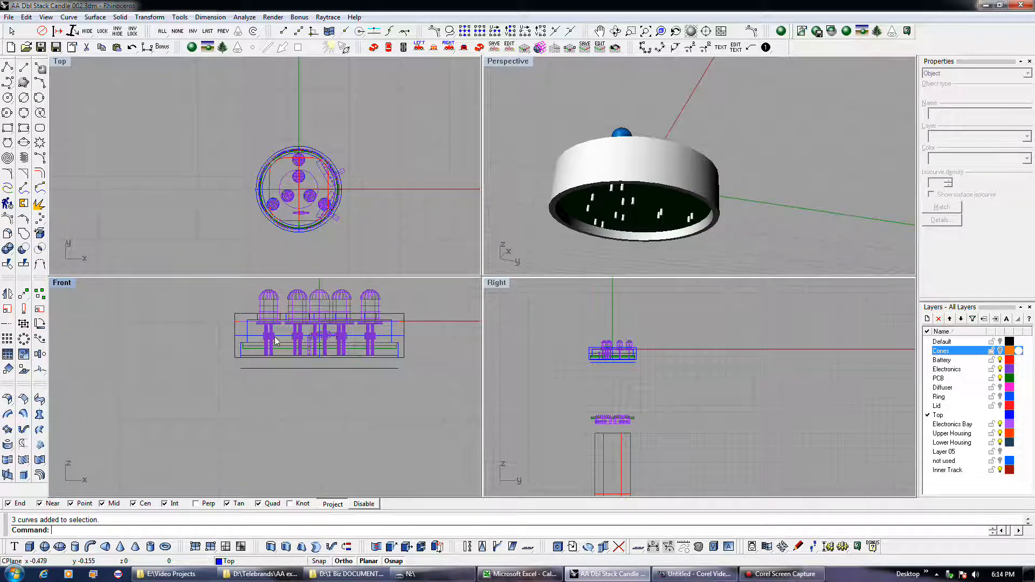
scroll(279, 347, "up", 2)
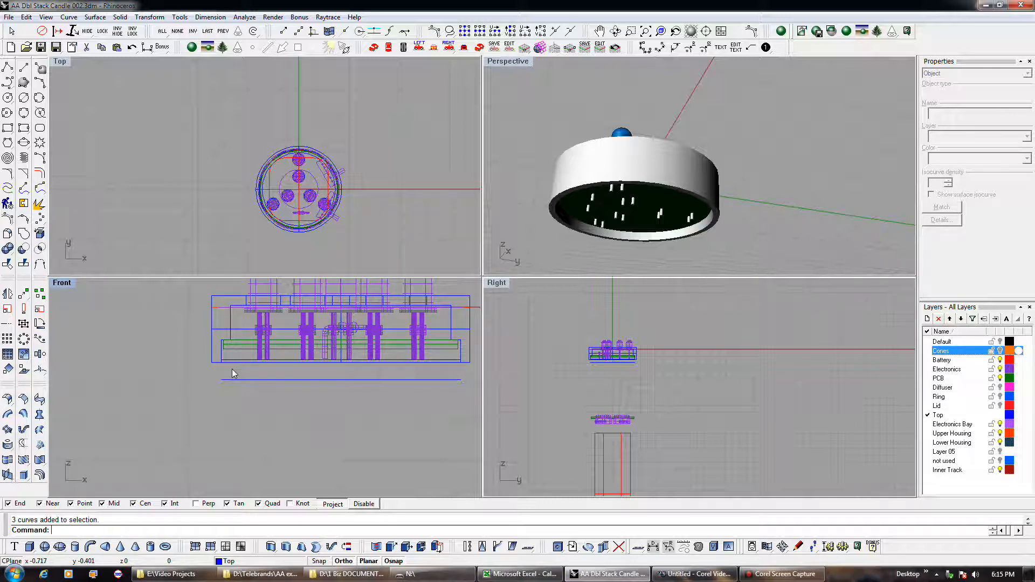
scroll(307, 226, "up", 5)
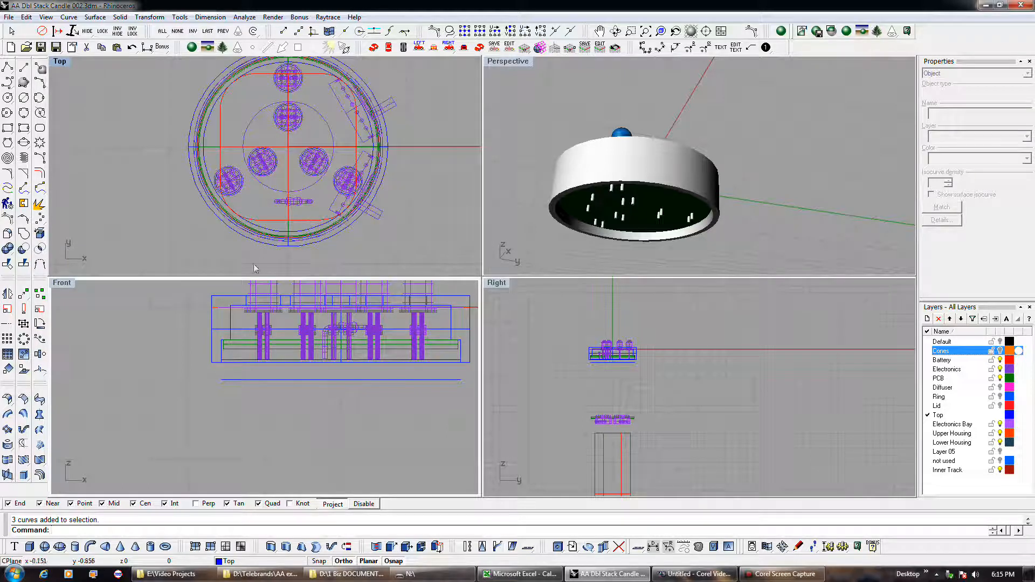
scroll(184, 339, "down", 3)
scroll(184, 339, "down", 3)
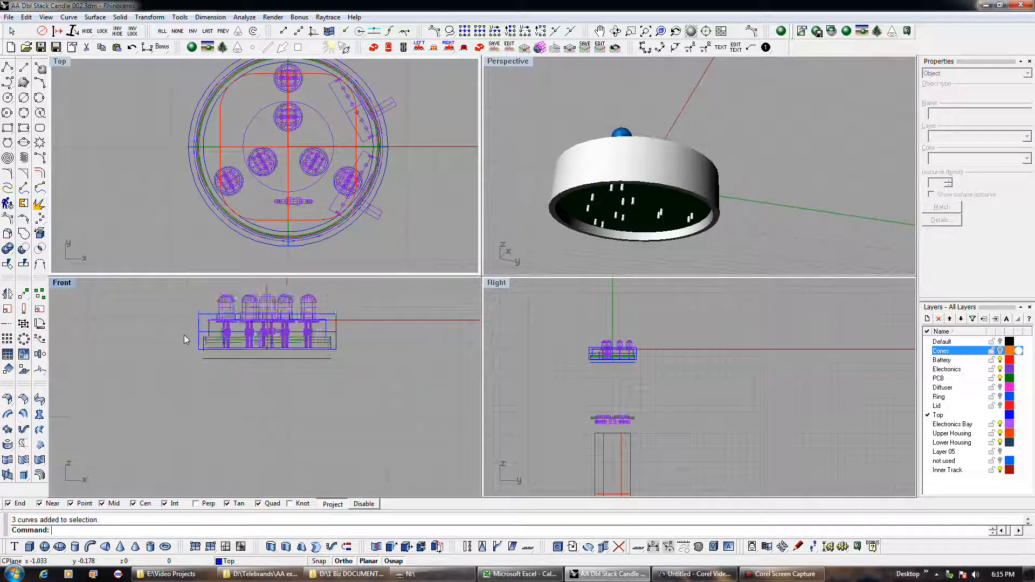
scroll(184, 338, "down", 2)
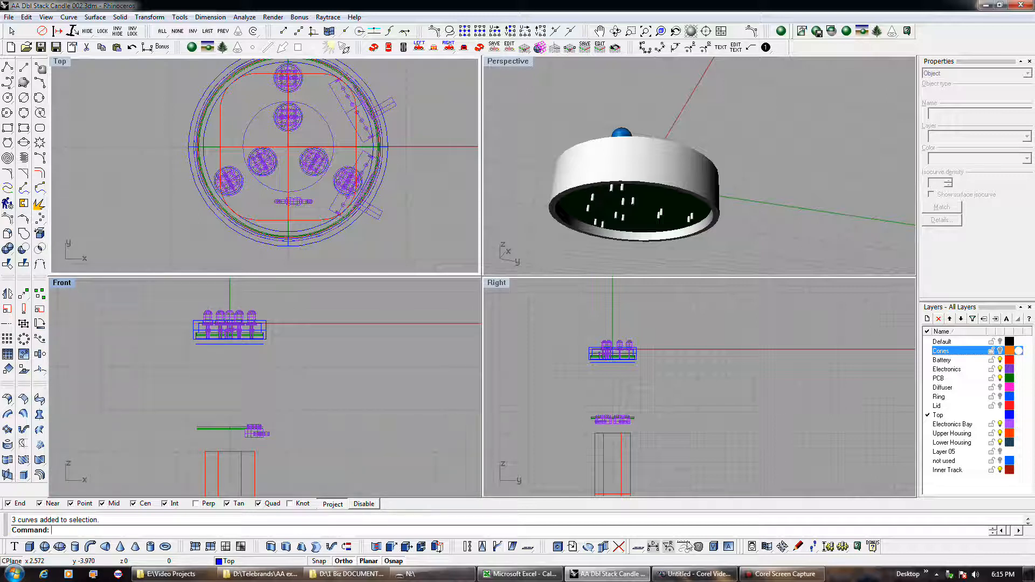
mouse_move(764, 577)
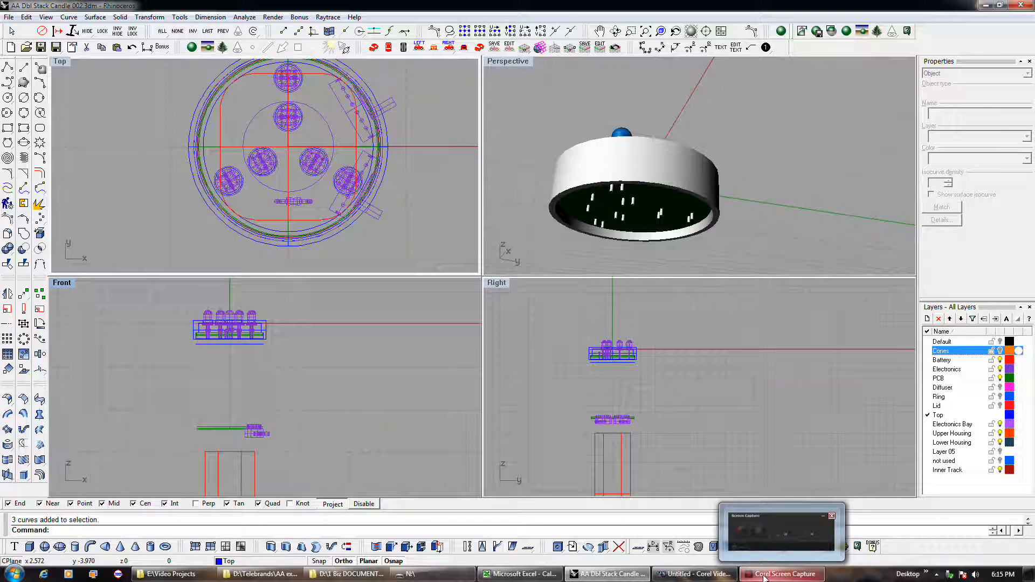